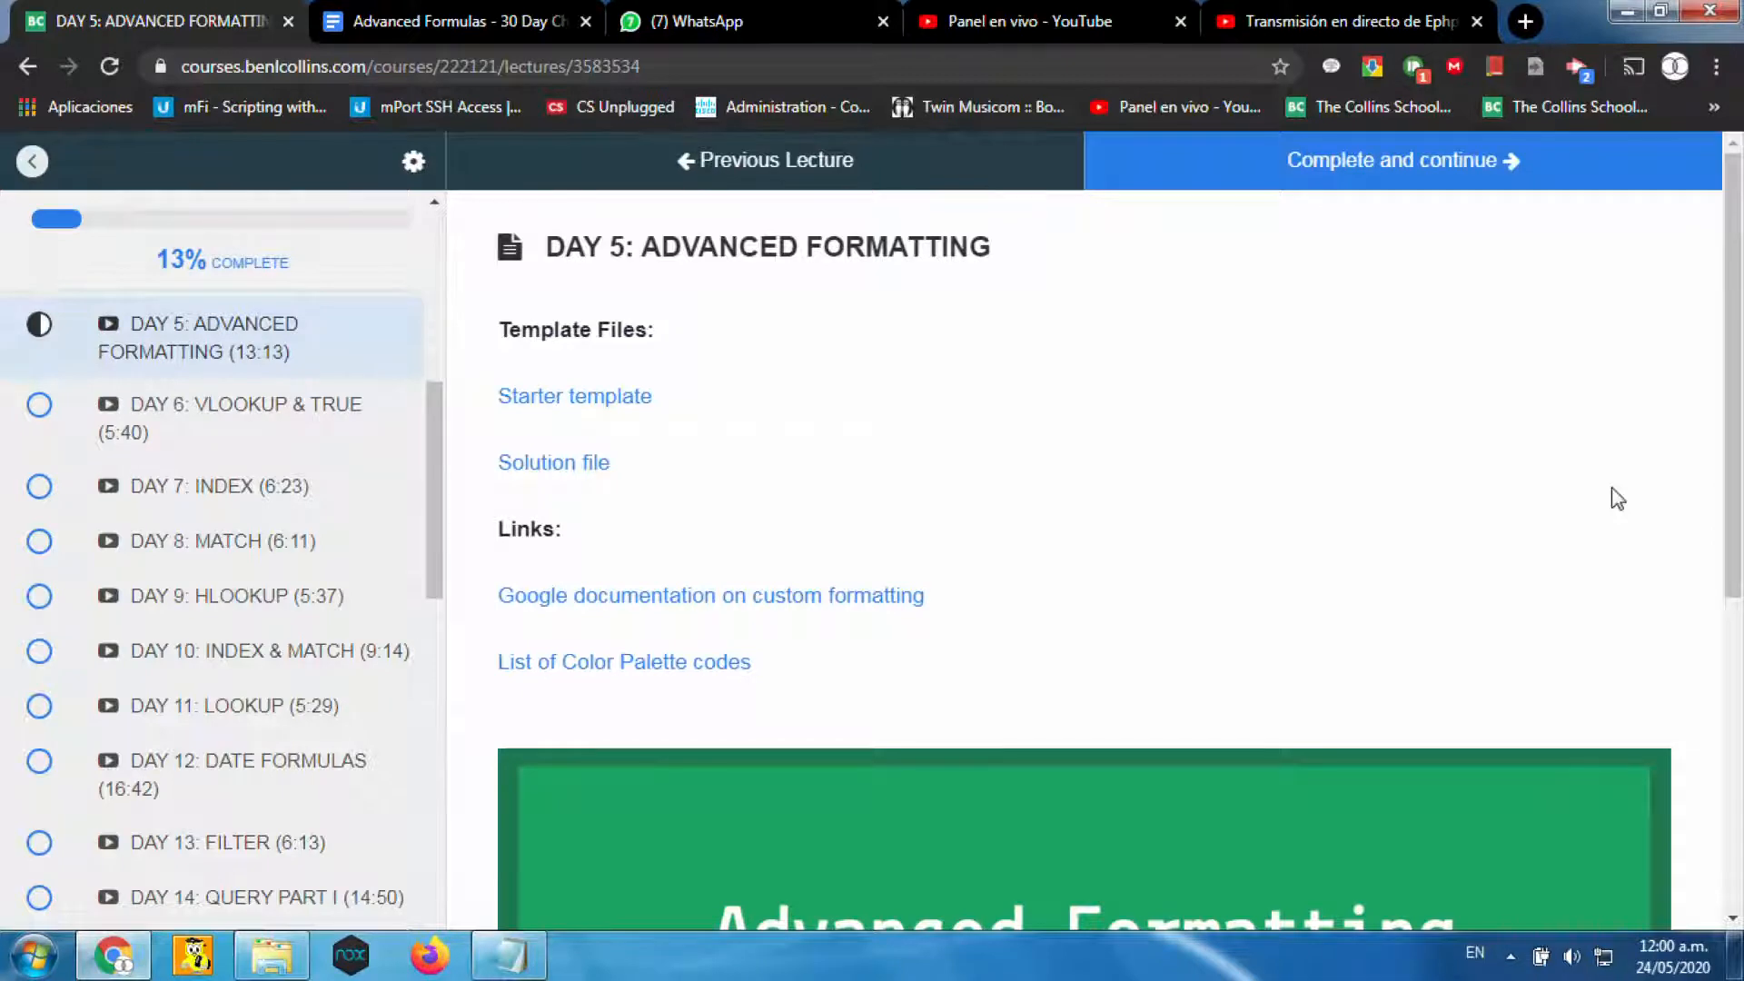
# - Play the Day 5 Advanced Formatting lesson video in full screen with its quality set to 1080p
pyautogui.scroll(-5, 1617, 498)
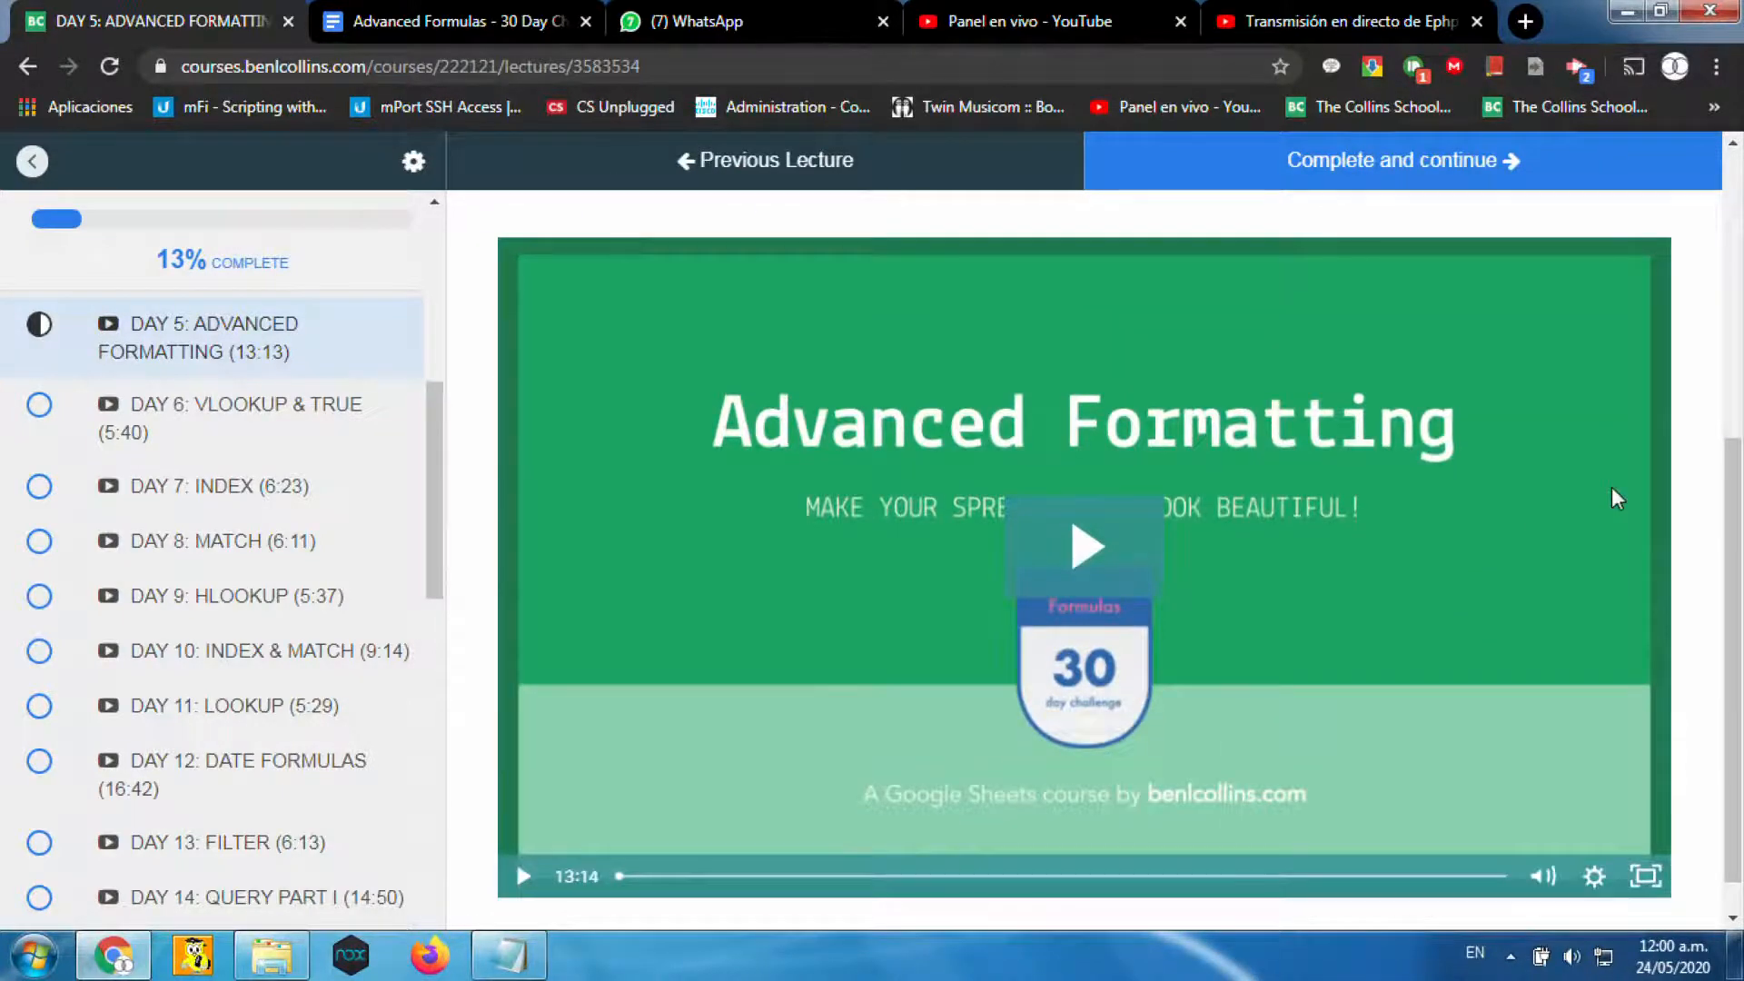
pyautogui.click(1108, 576)
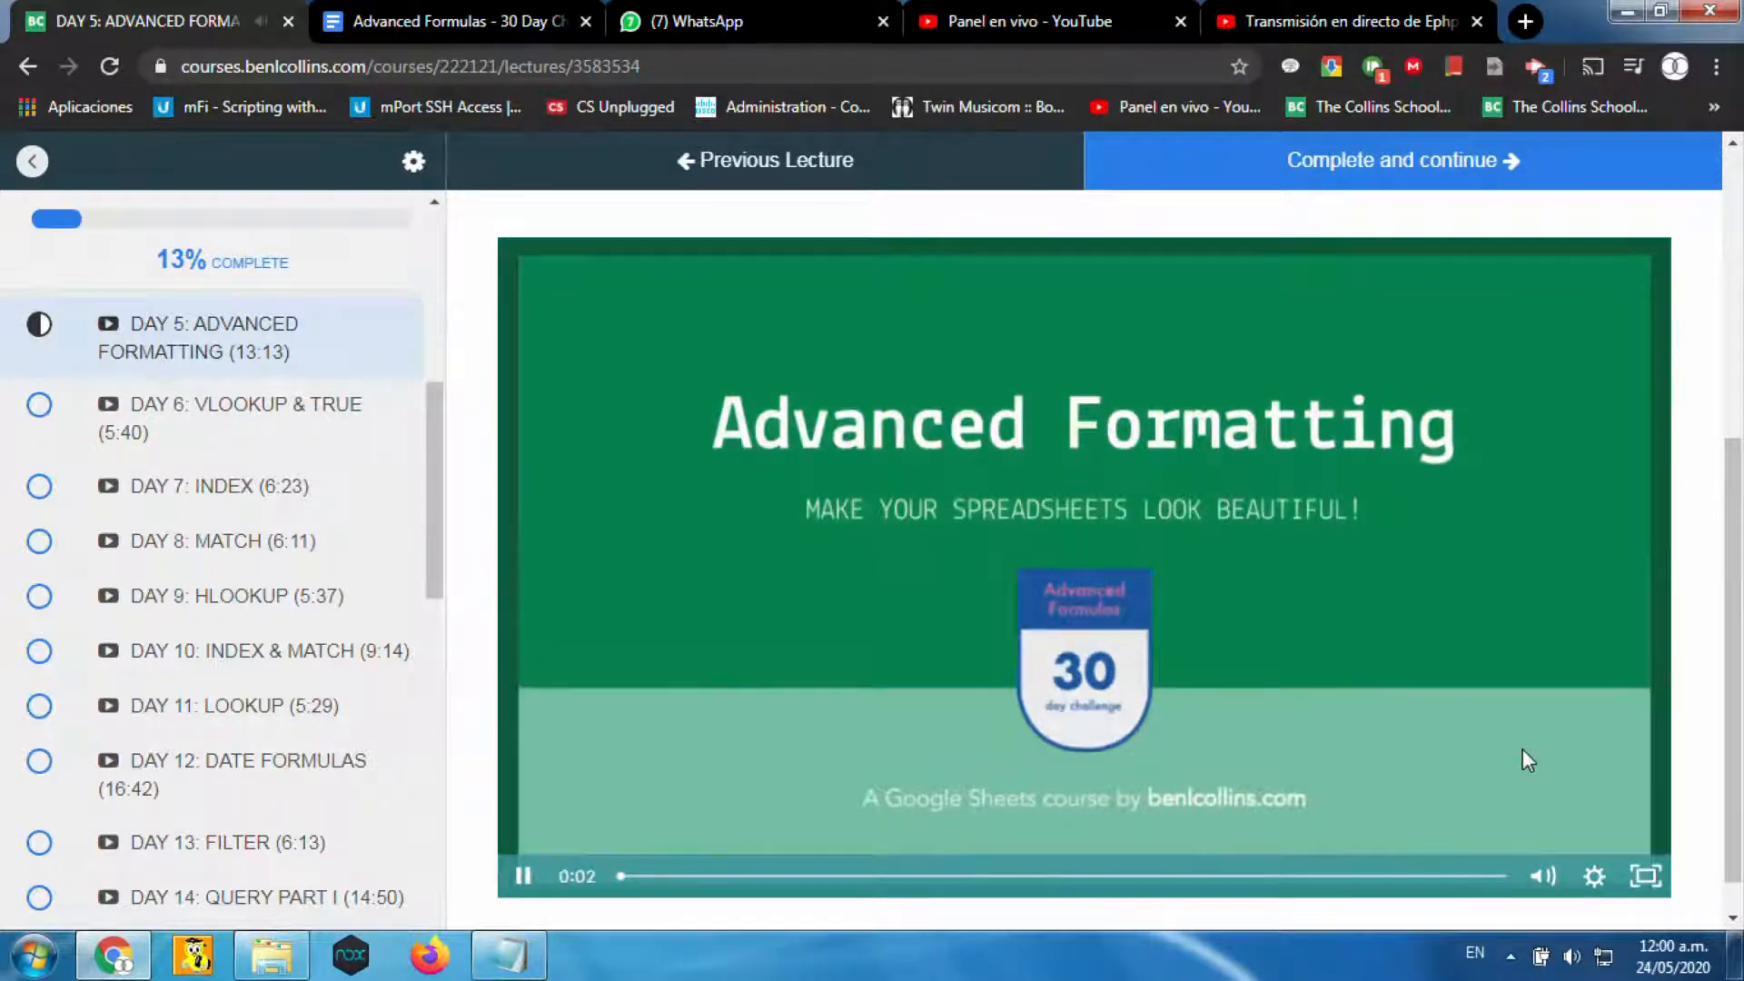
pyautogui.click(1643, 878)
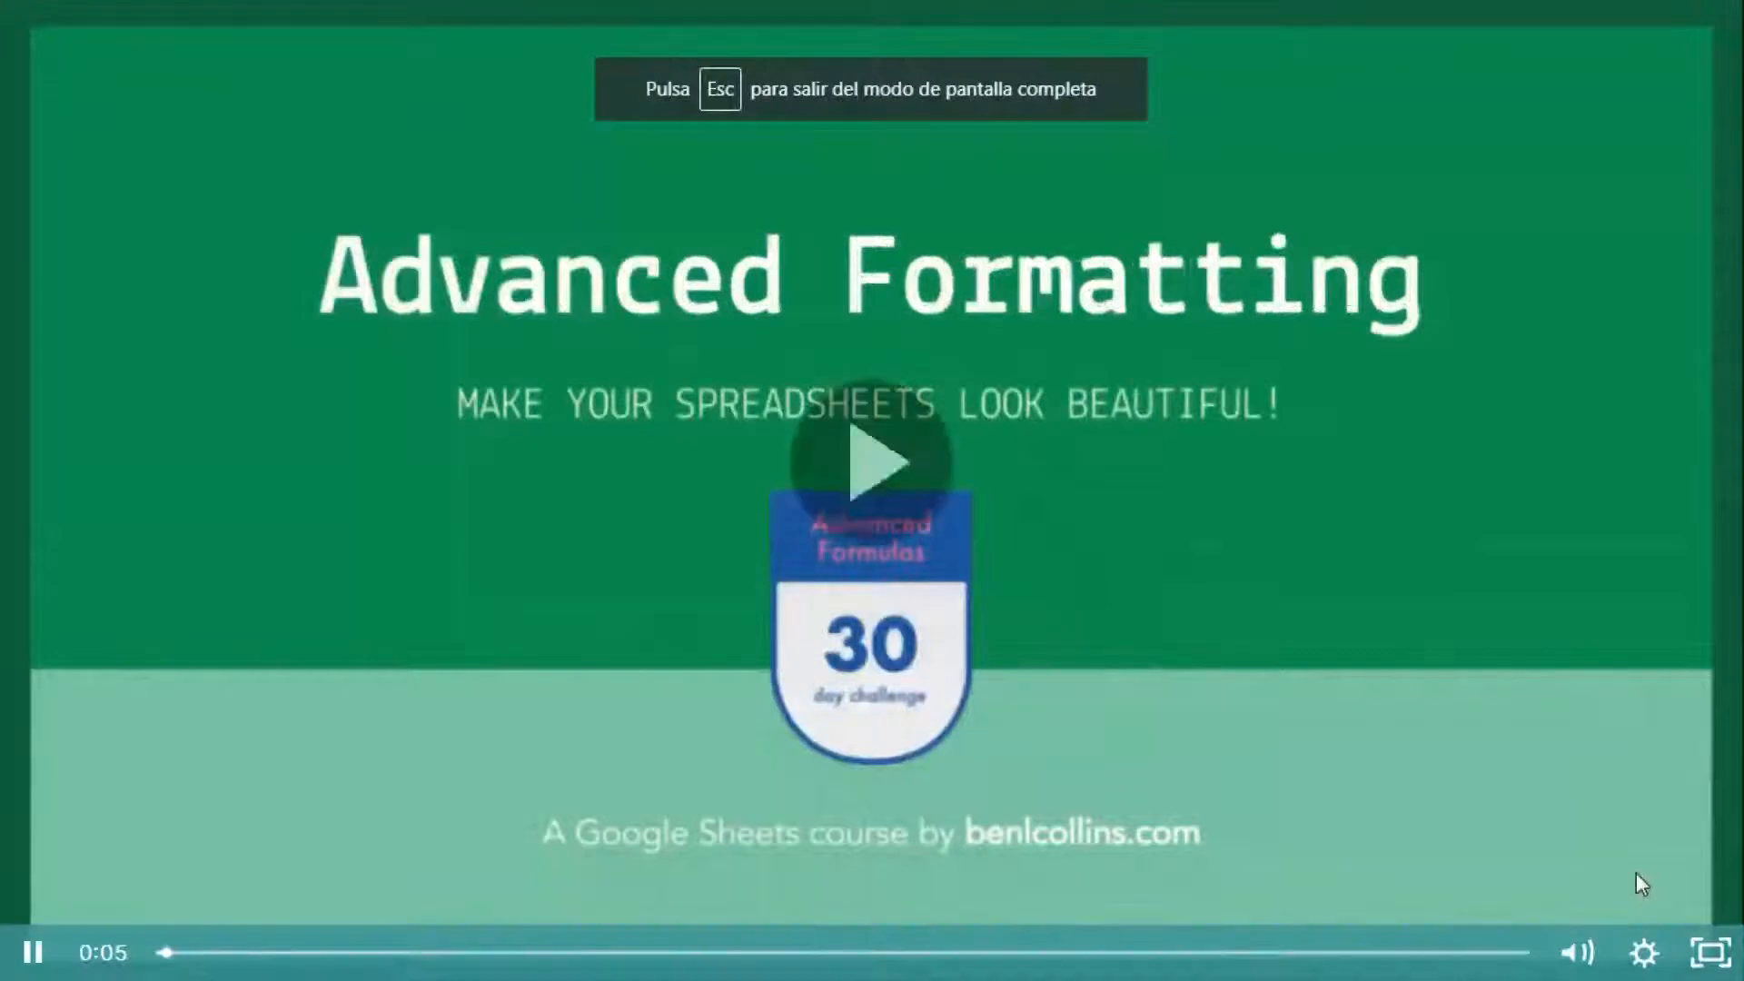
pyautogui.click(1642, 954)
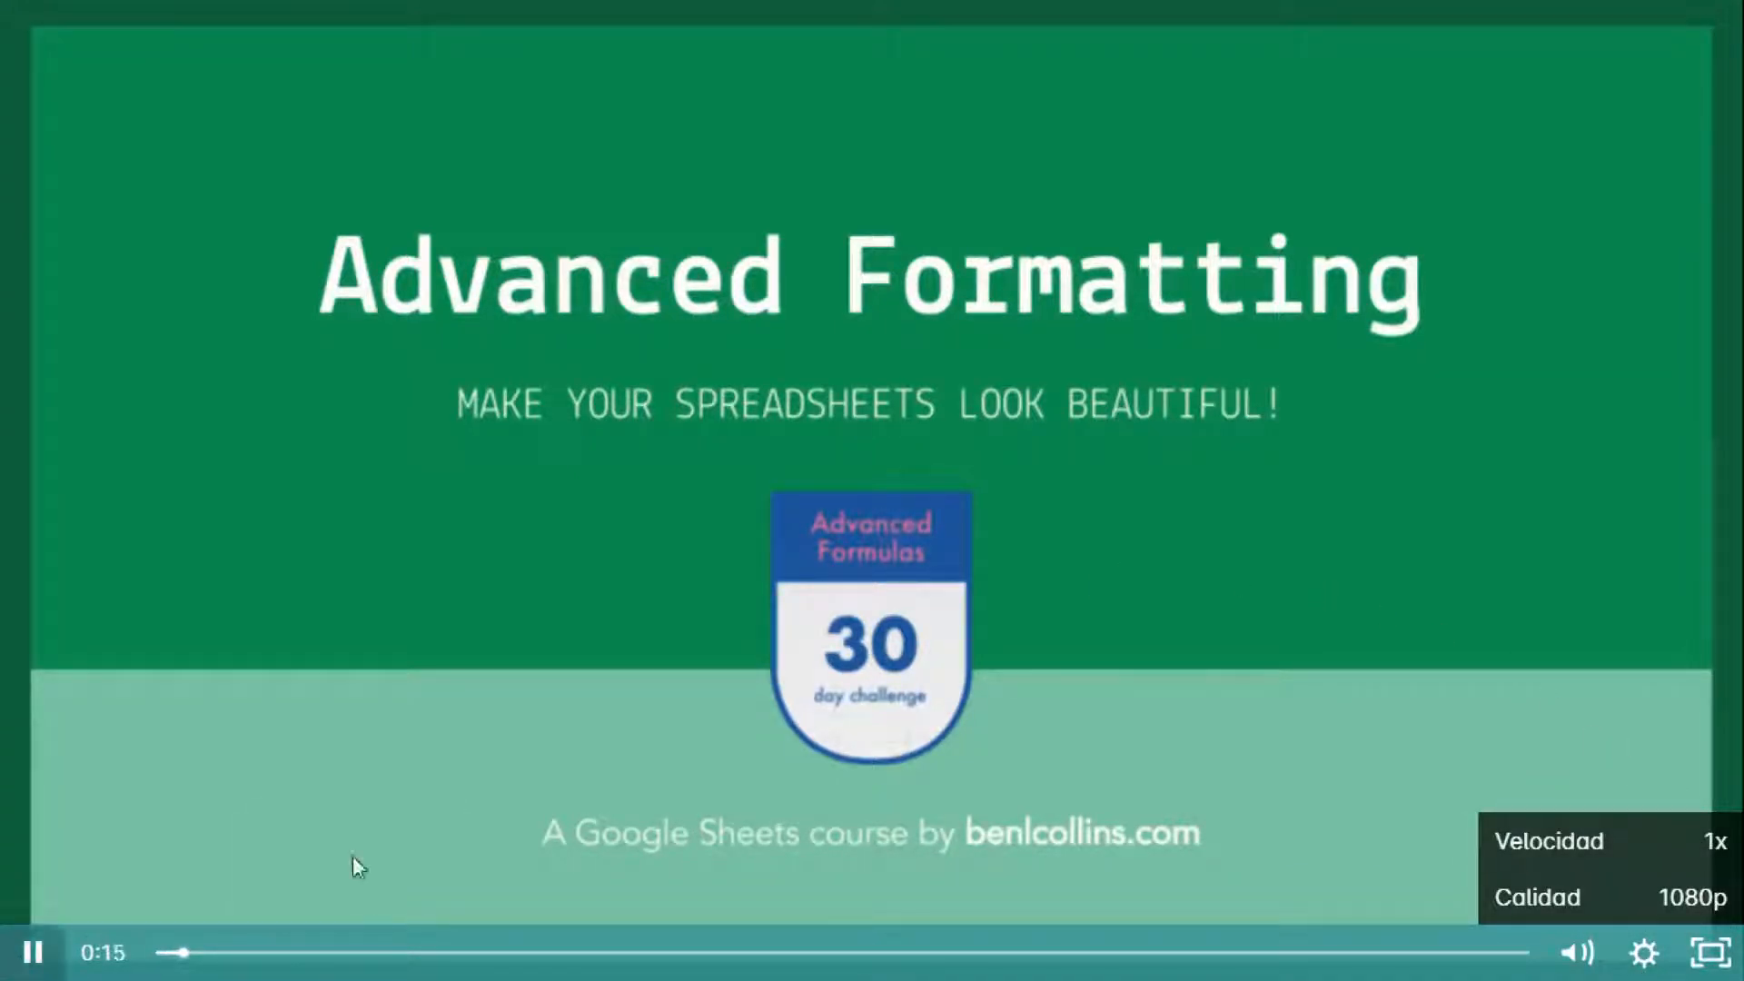
pyautogui.click(1663, 903)
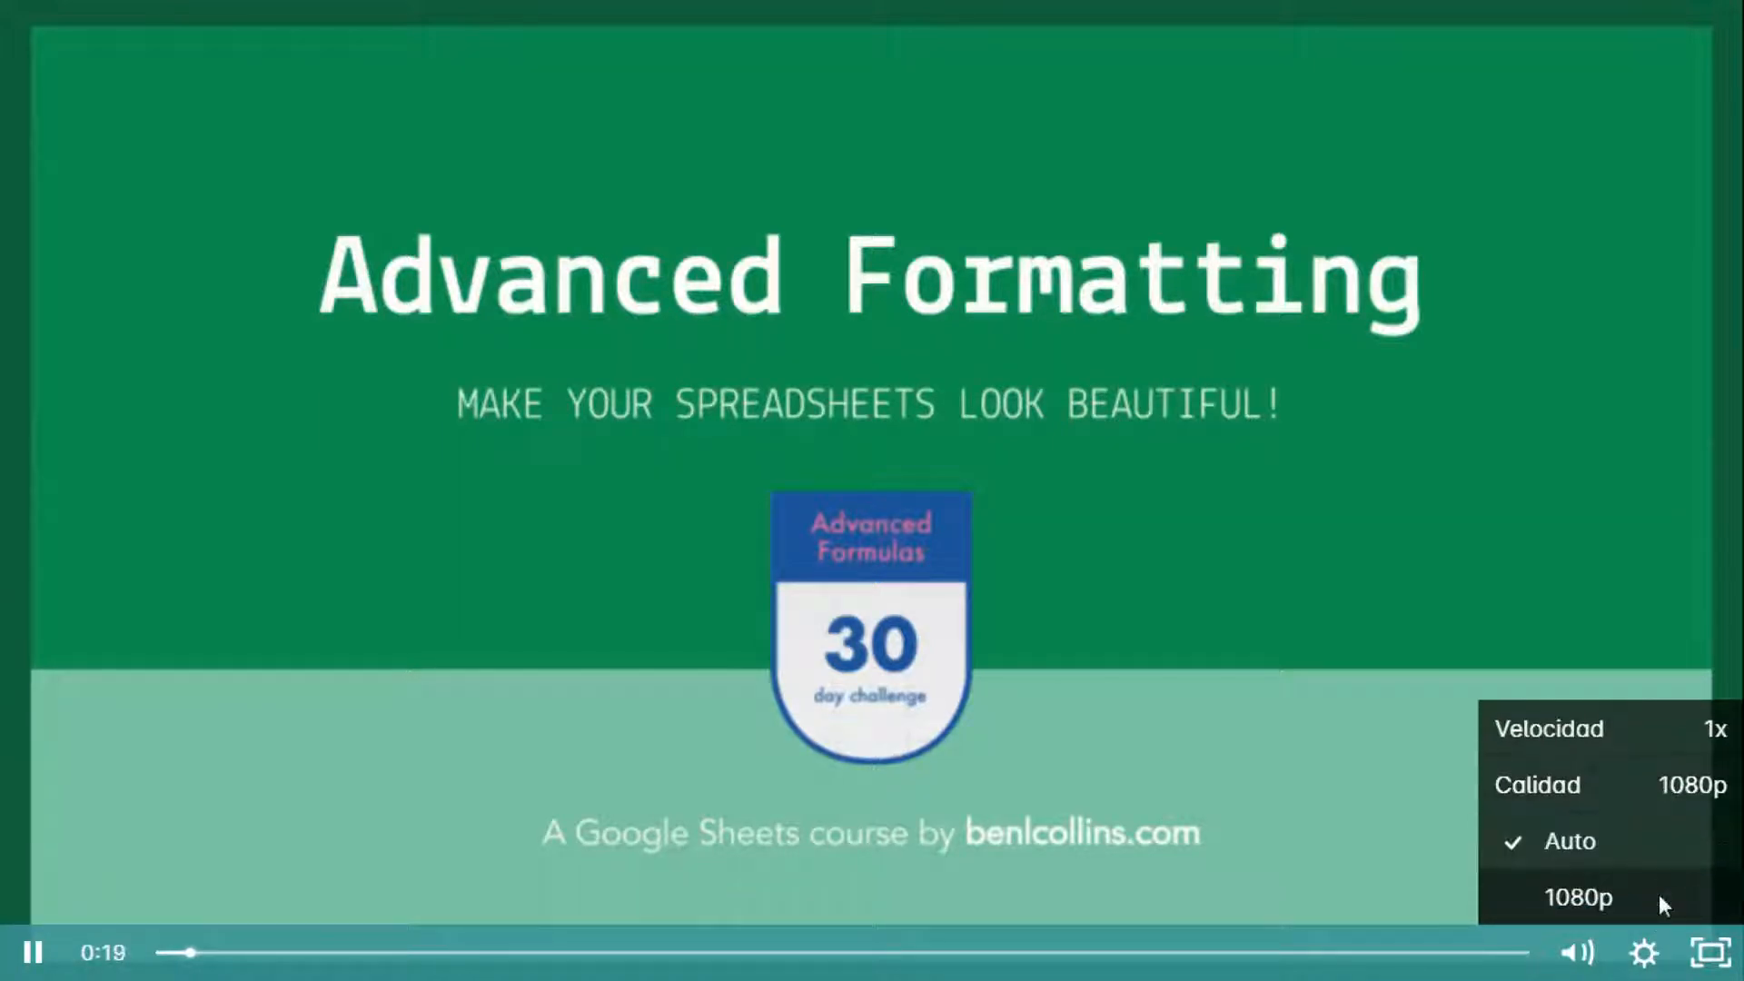
pyautogui.click(1581, 898)
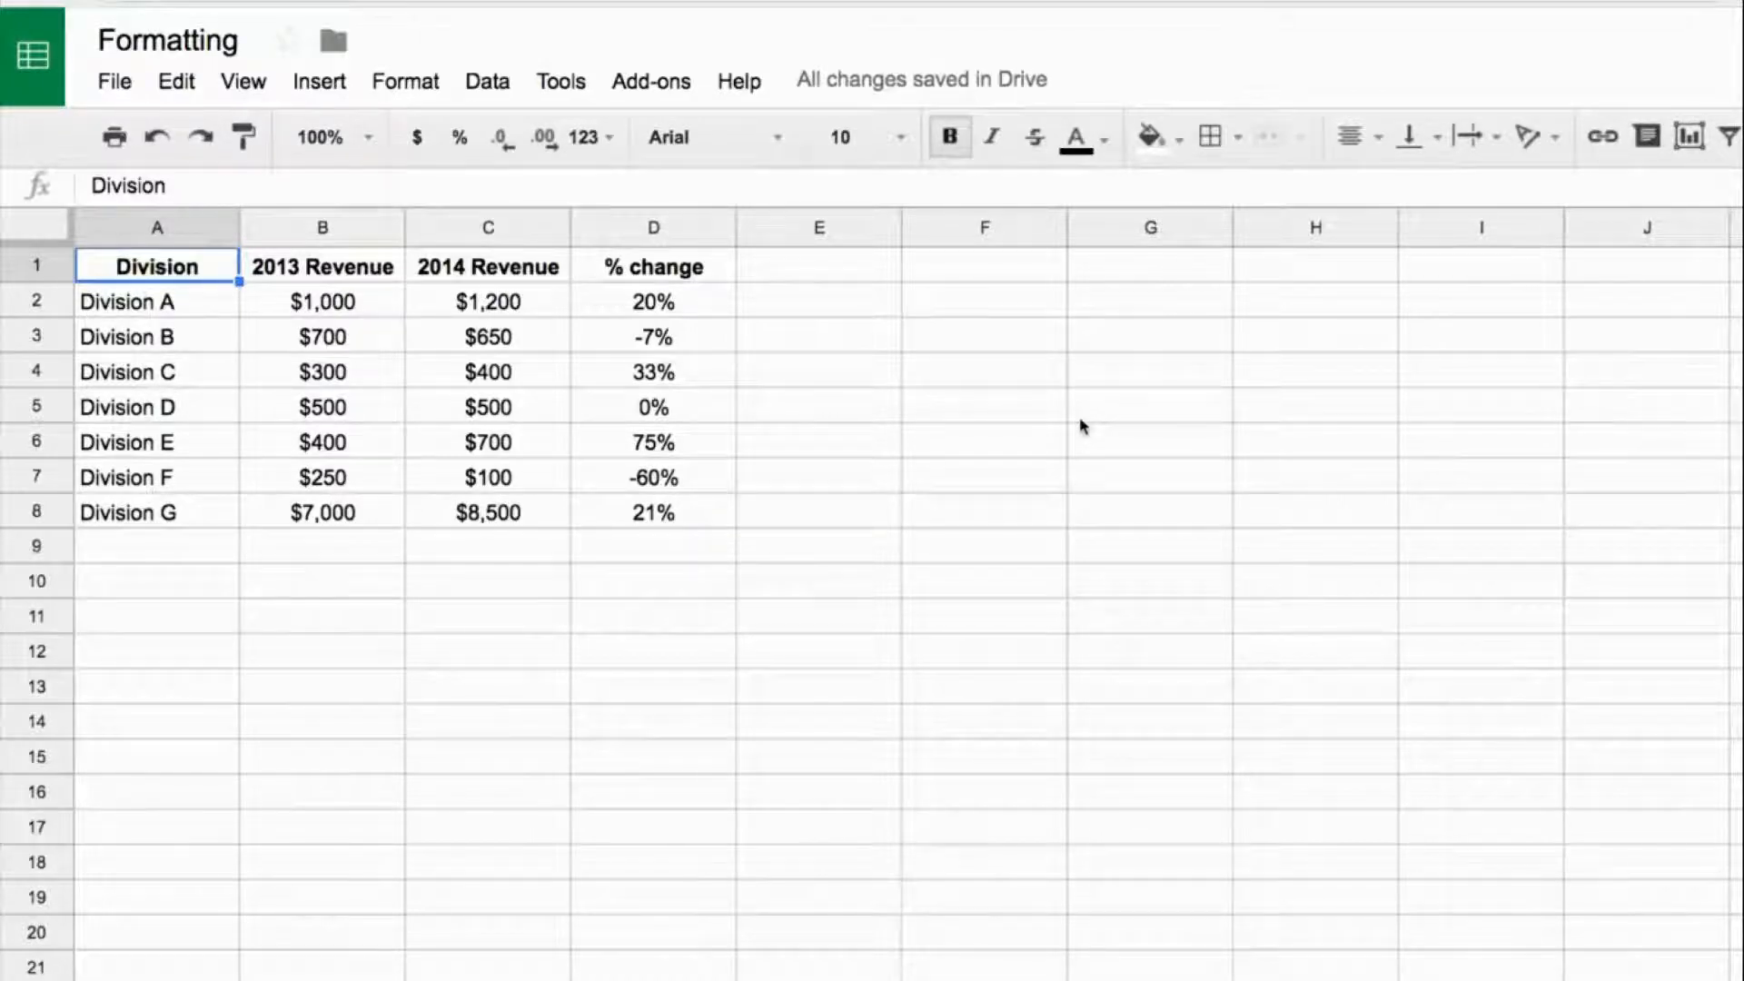
# - Enter the character codes 9650, 9660, 9658, 9668, 9760 and 11088 down cells G2 to G7
pyautogui.moveTo(693, 313); pyautogui.dragTo(696, 515)
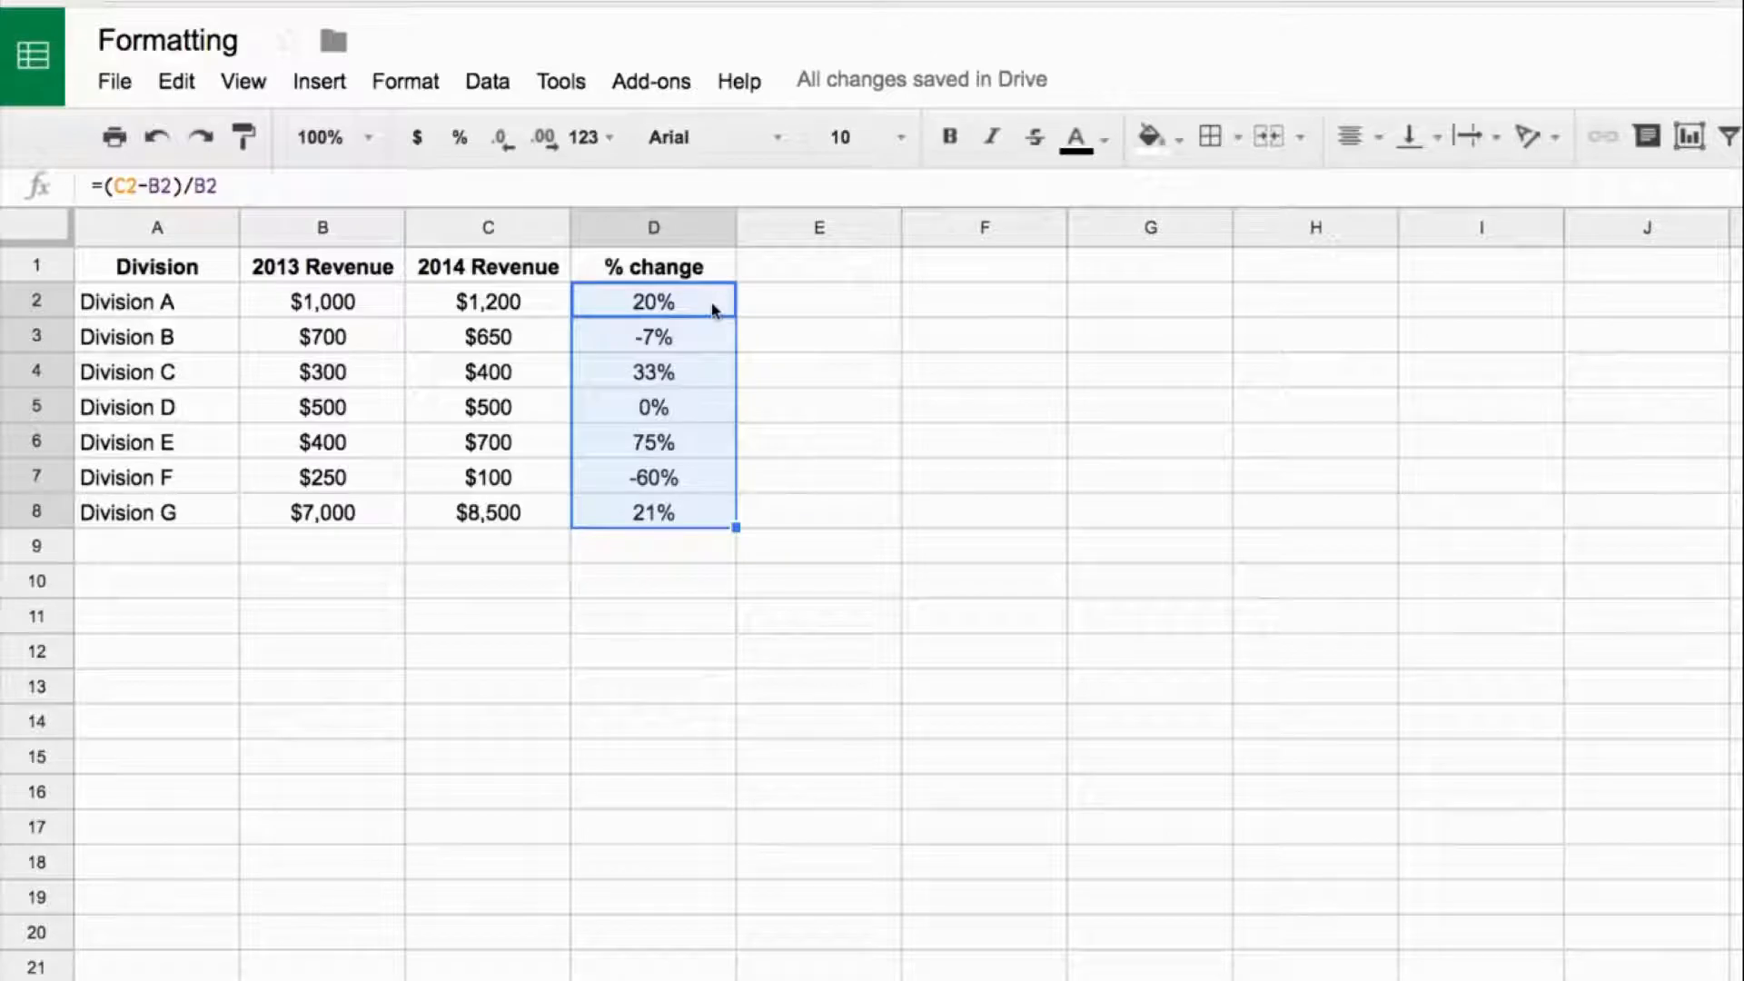
pyautogui.click(1077, 307)
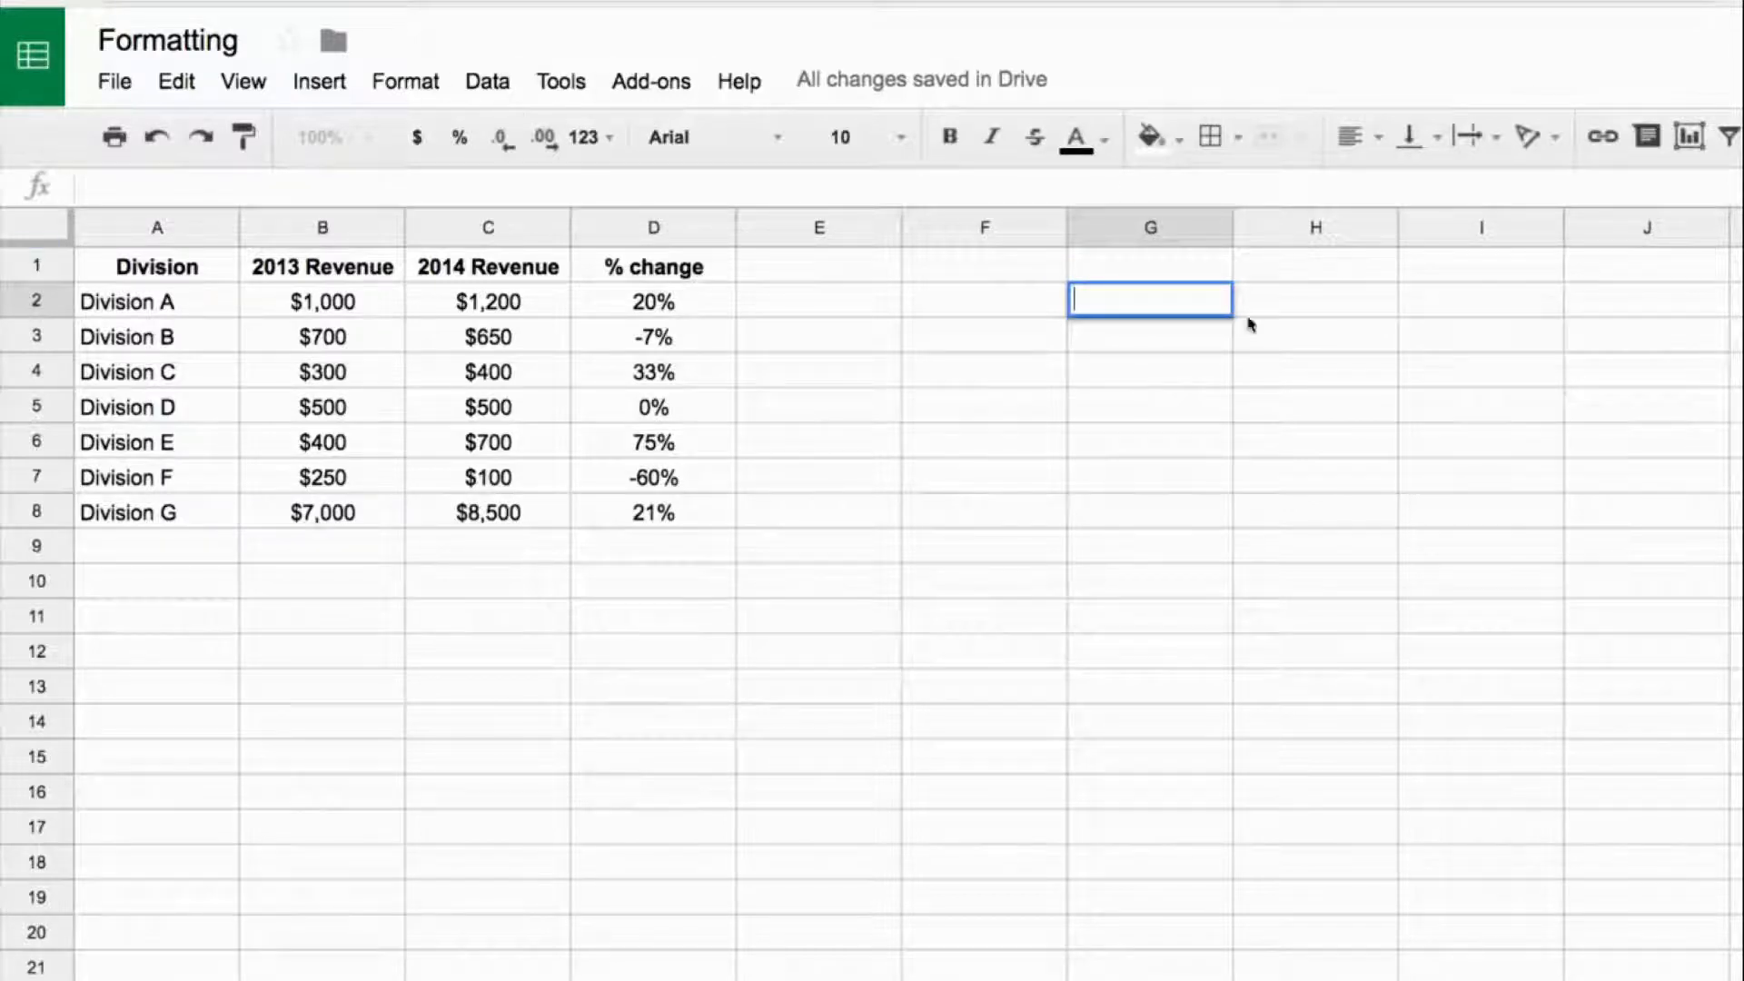
pyautogui.write('9650')
pyautogui.press('Return')
pyautogui.write('9660')
pyautogui.press('Return')
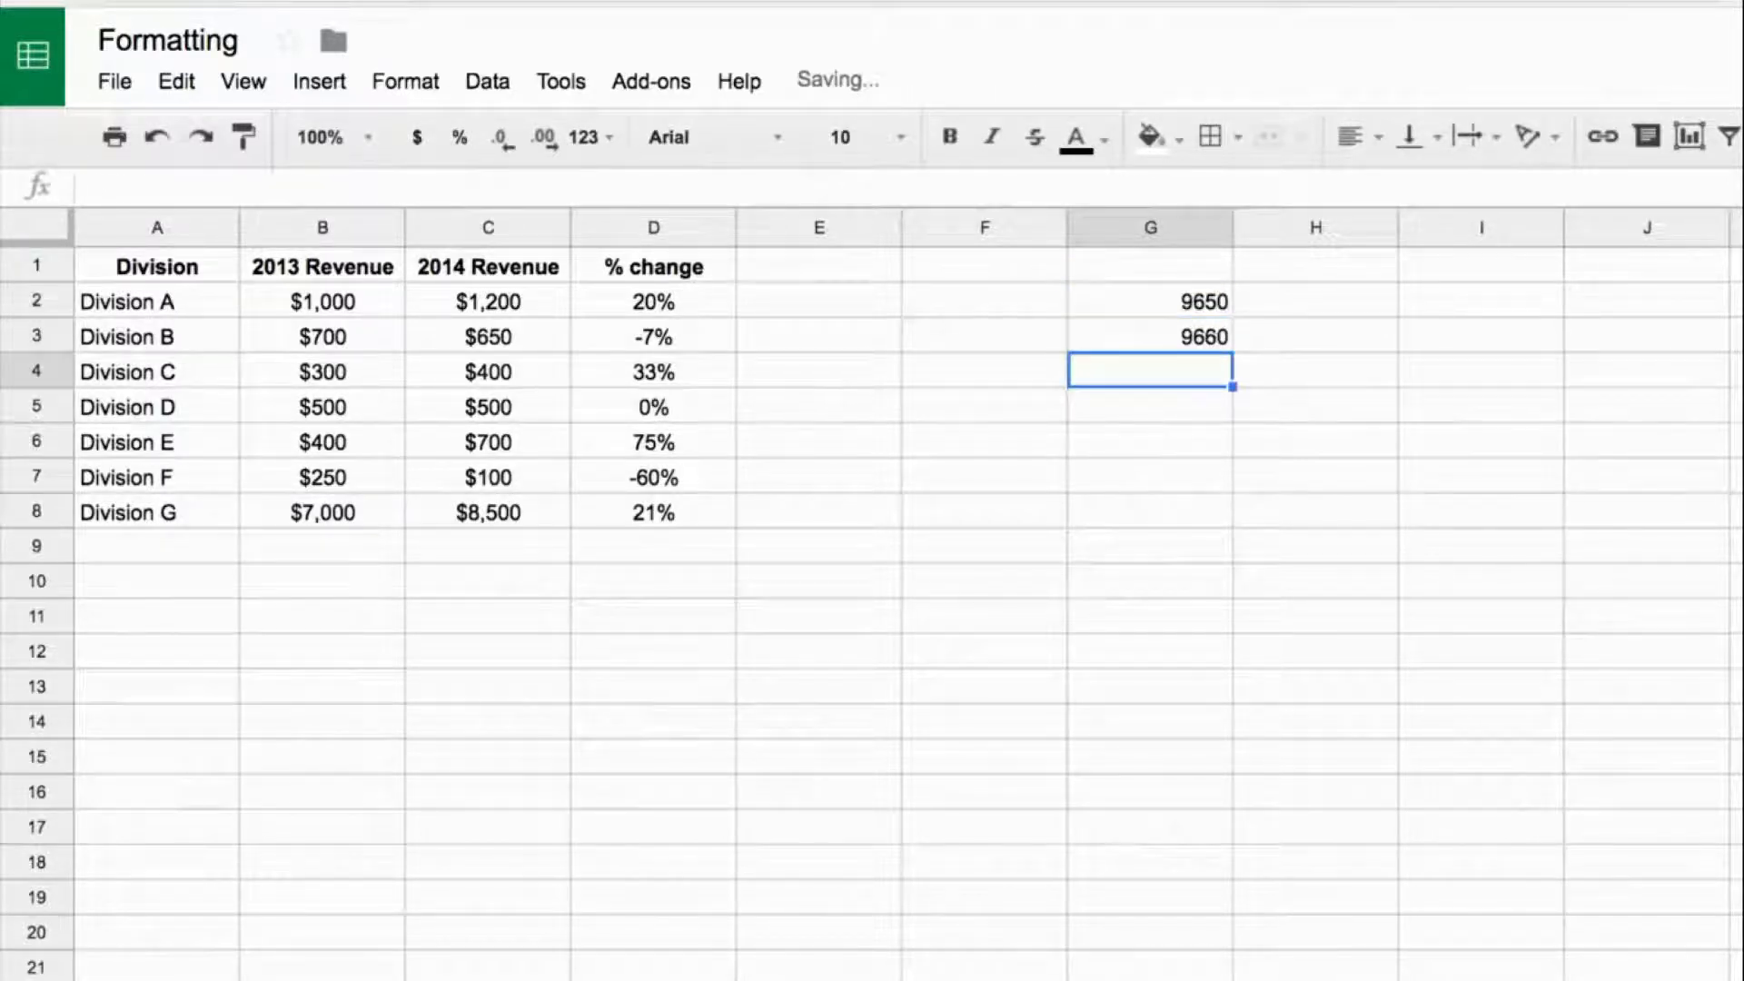
pyautogui.write('9658')
pyautogui.press('Return')
pyautogui.write('9668')
pyautogui.press('Return')
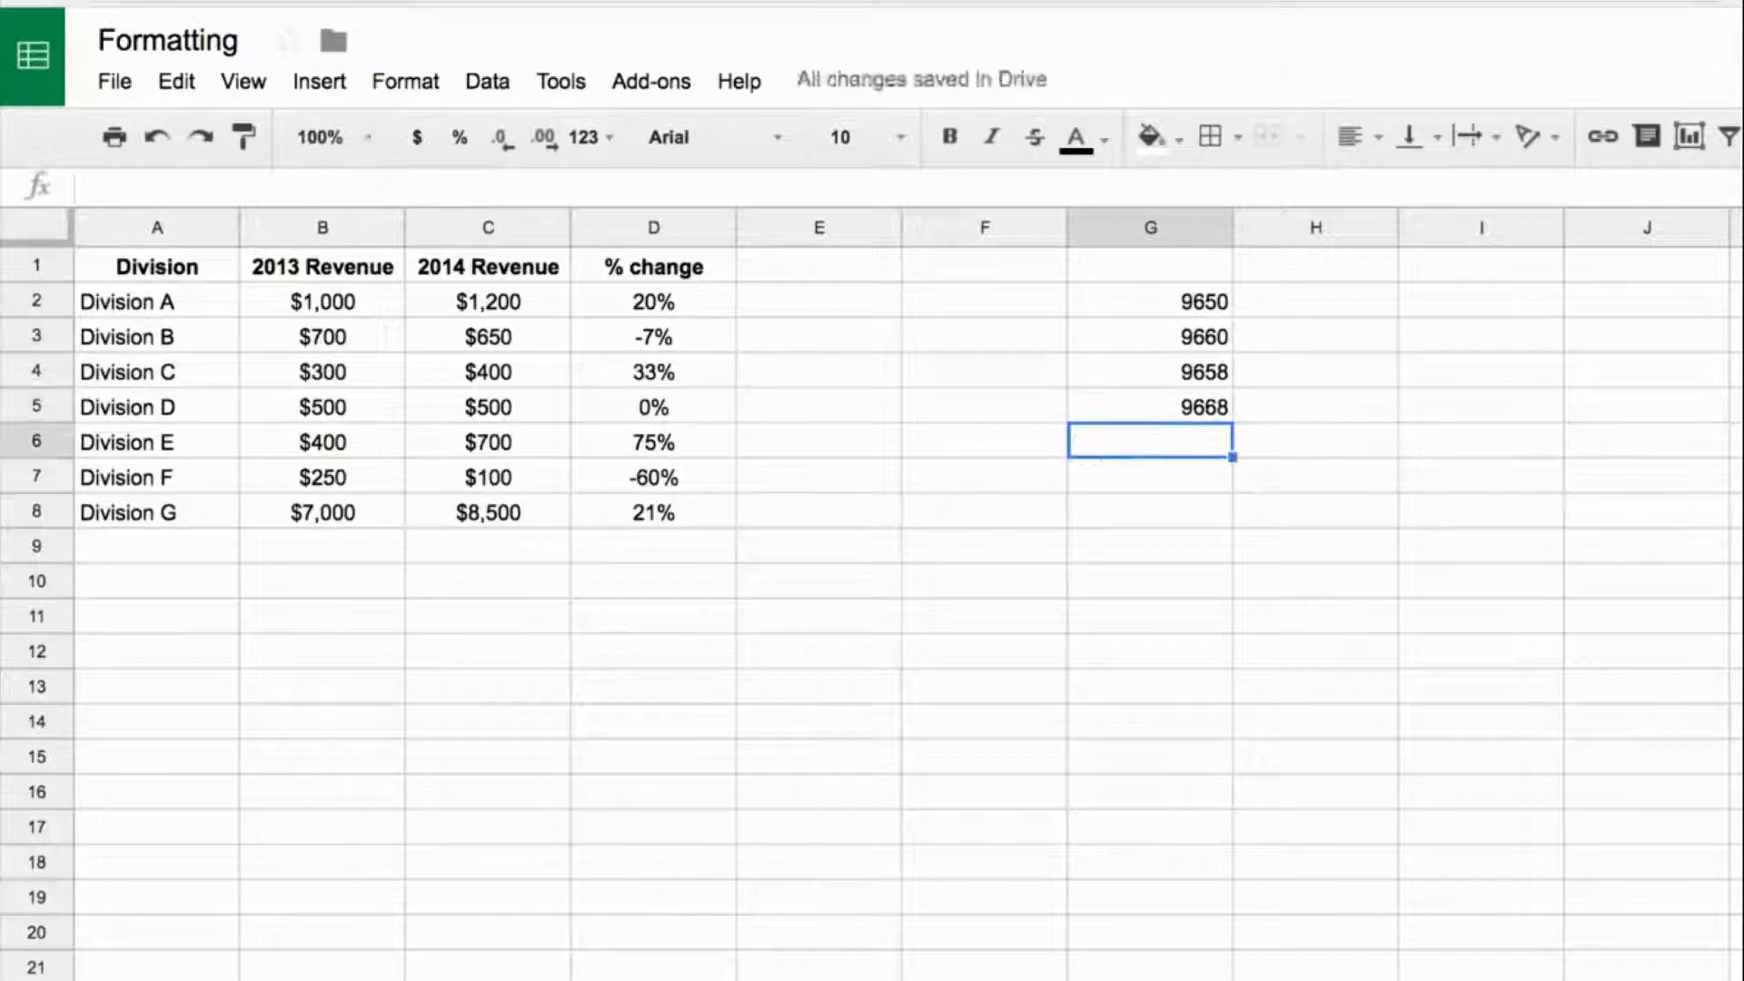
pyautogui.write('9760')
pyautogui.press('Return')
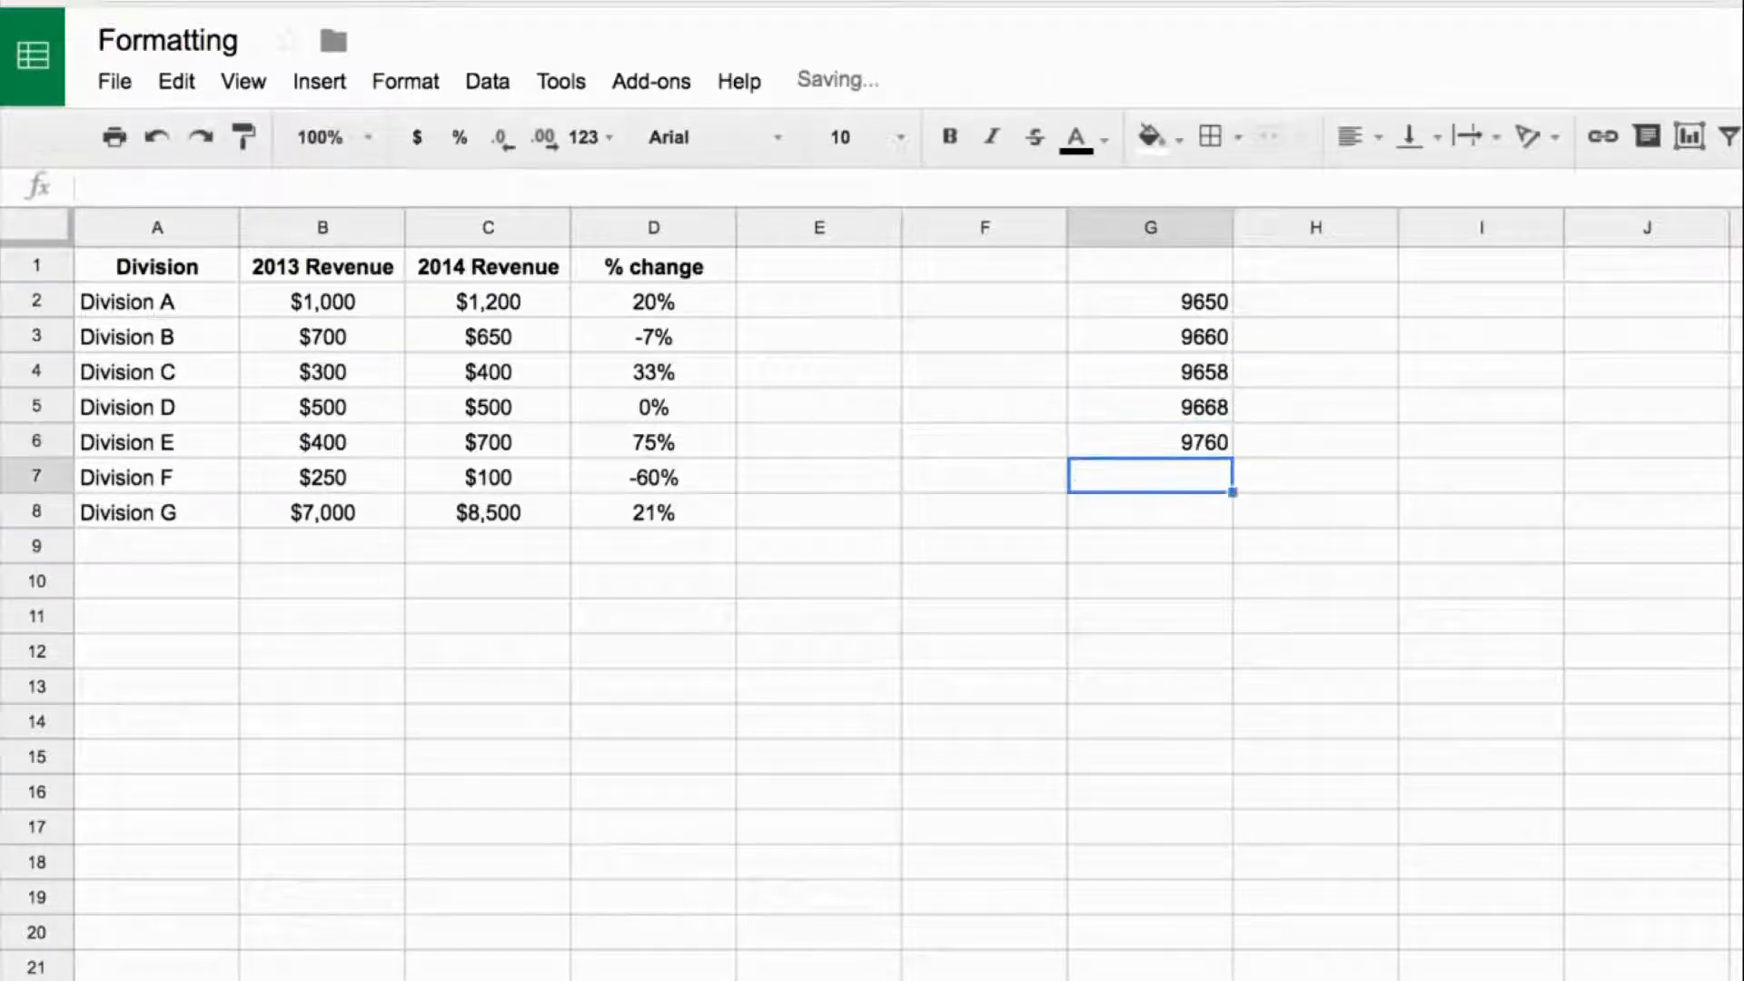
pyautogui.write('11')
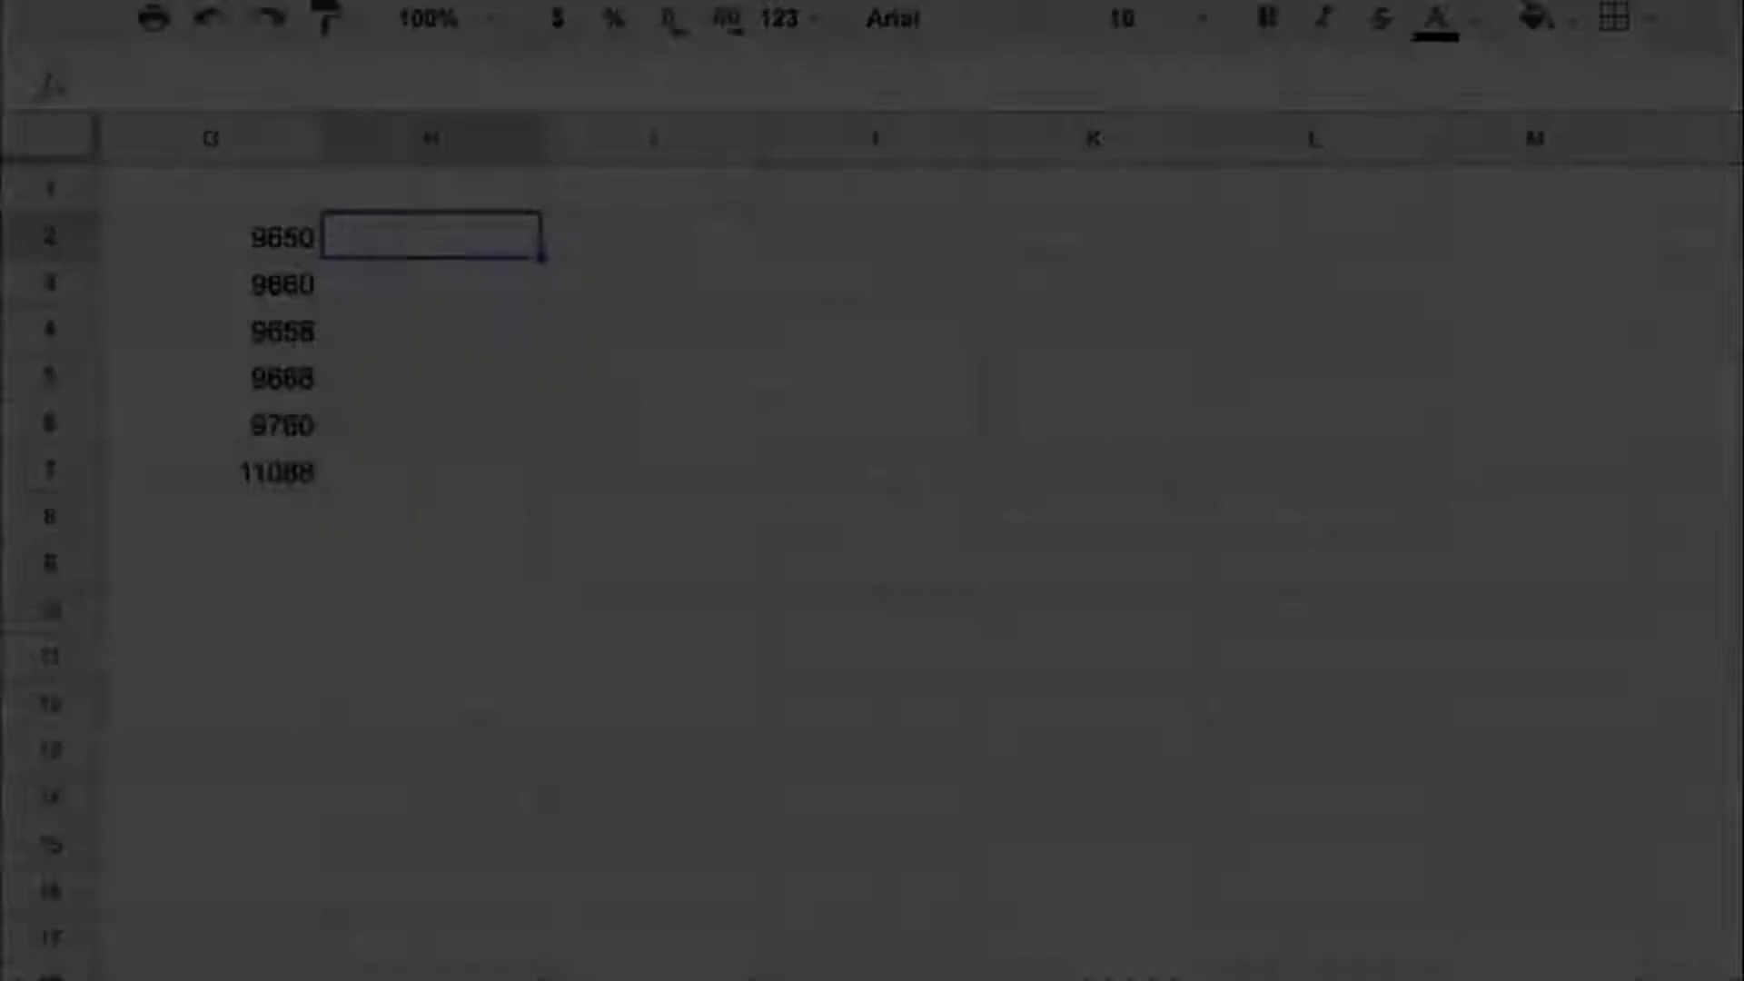
# - Convert the codes to symbols with =char(G2) in H2 and fill the formula down to H7
pyautogui.write('=char(')
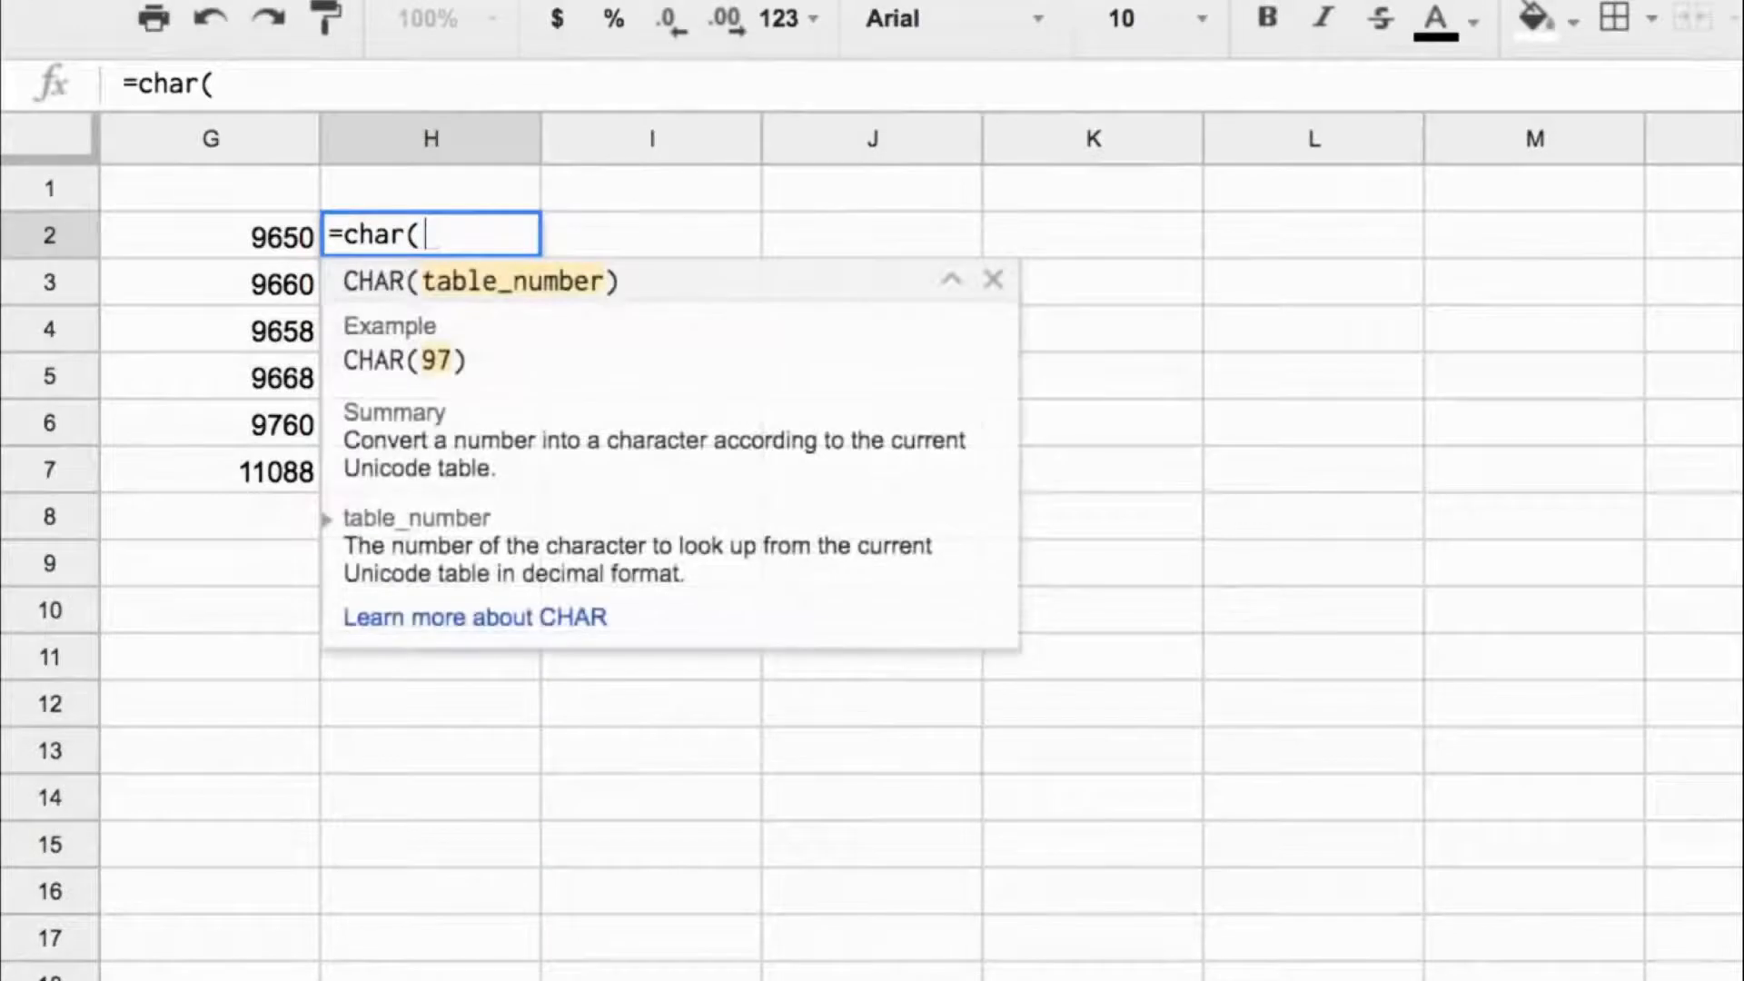
pyautogui.press('Left')
pyautogui.press('Return')
pyautogui.press('Up')
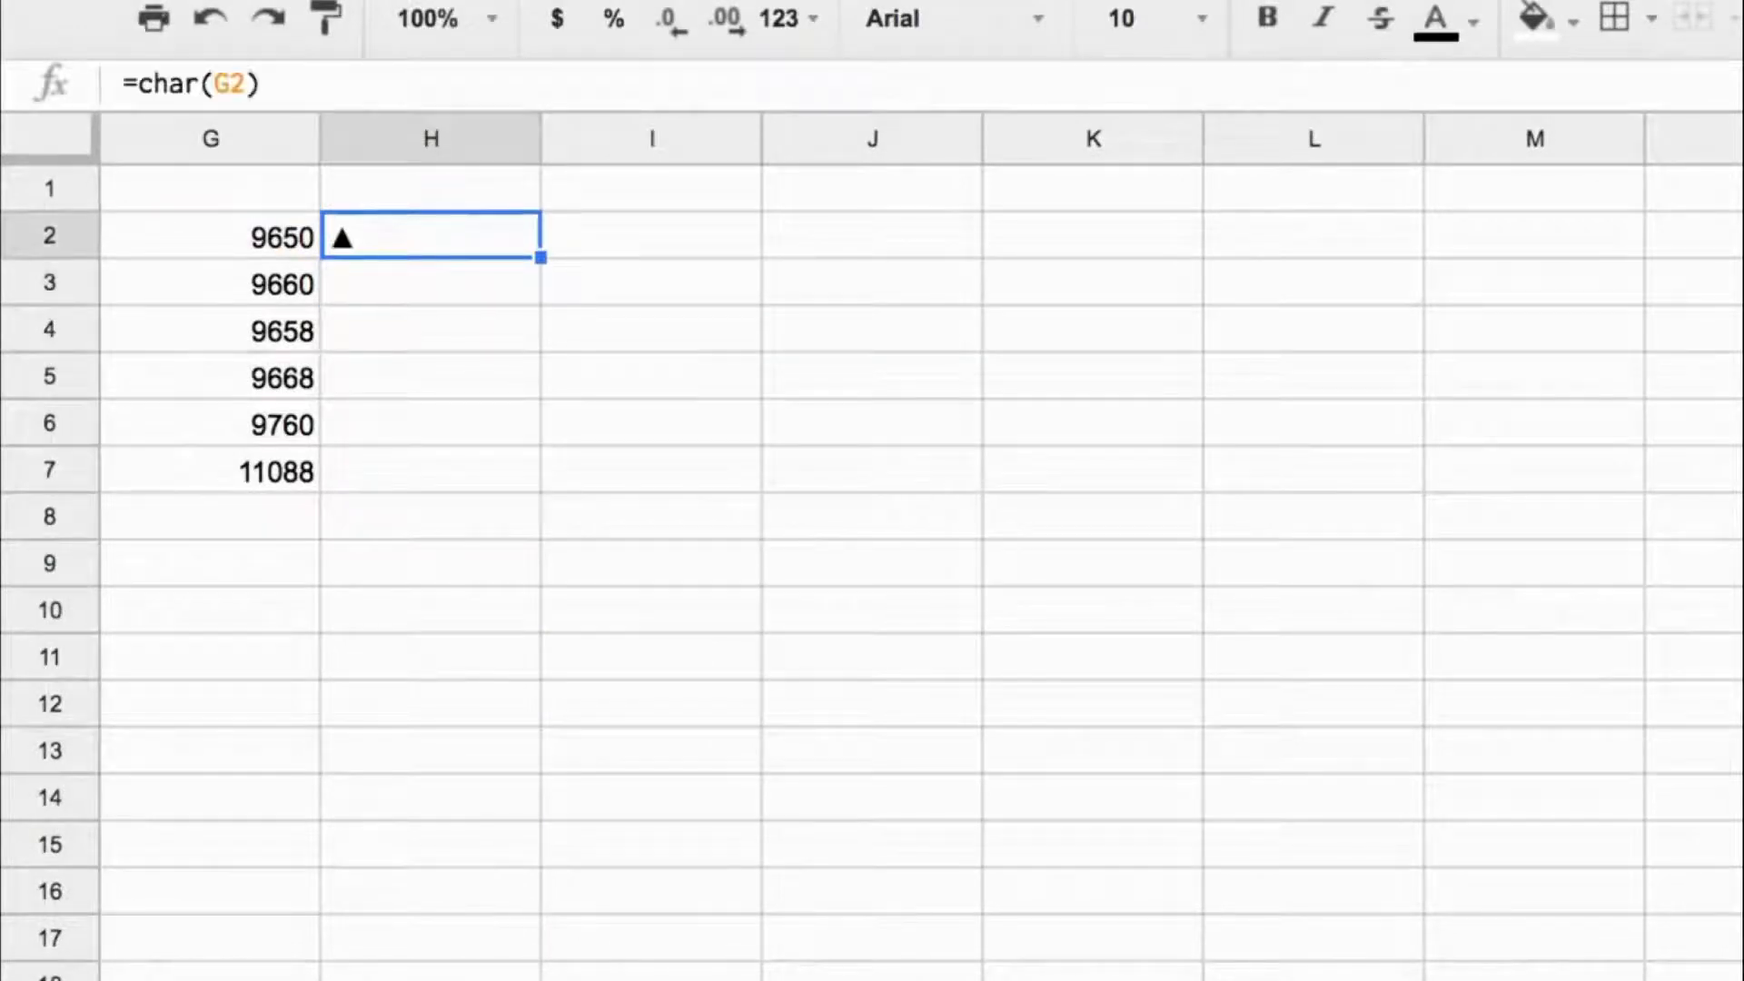
pyautogui.moveTo(541, 258); pyautogui.dragTo(488, 478)
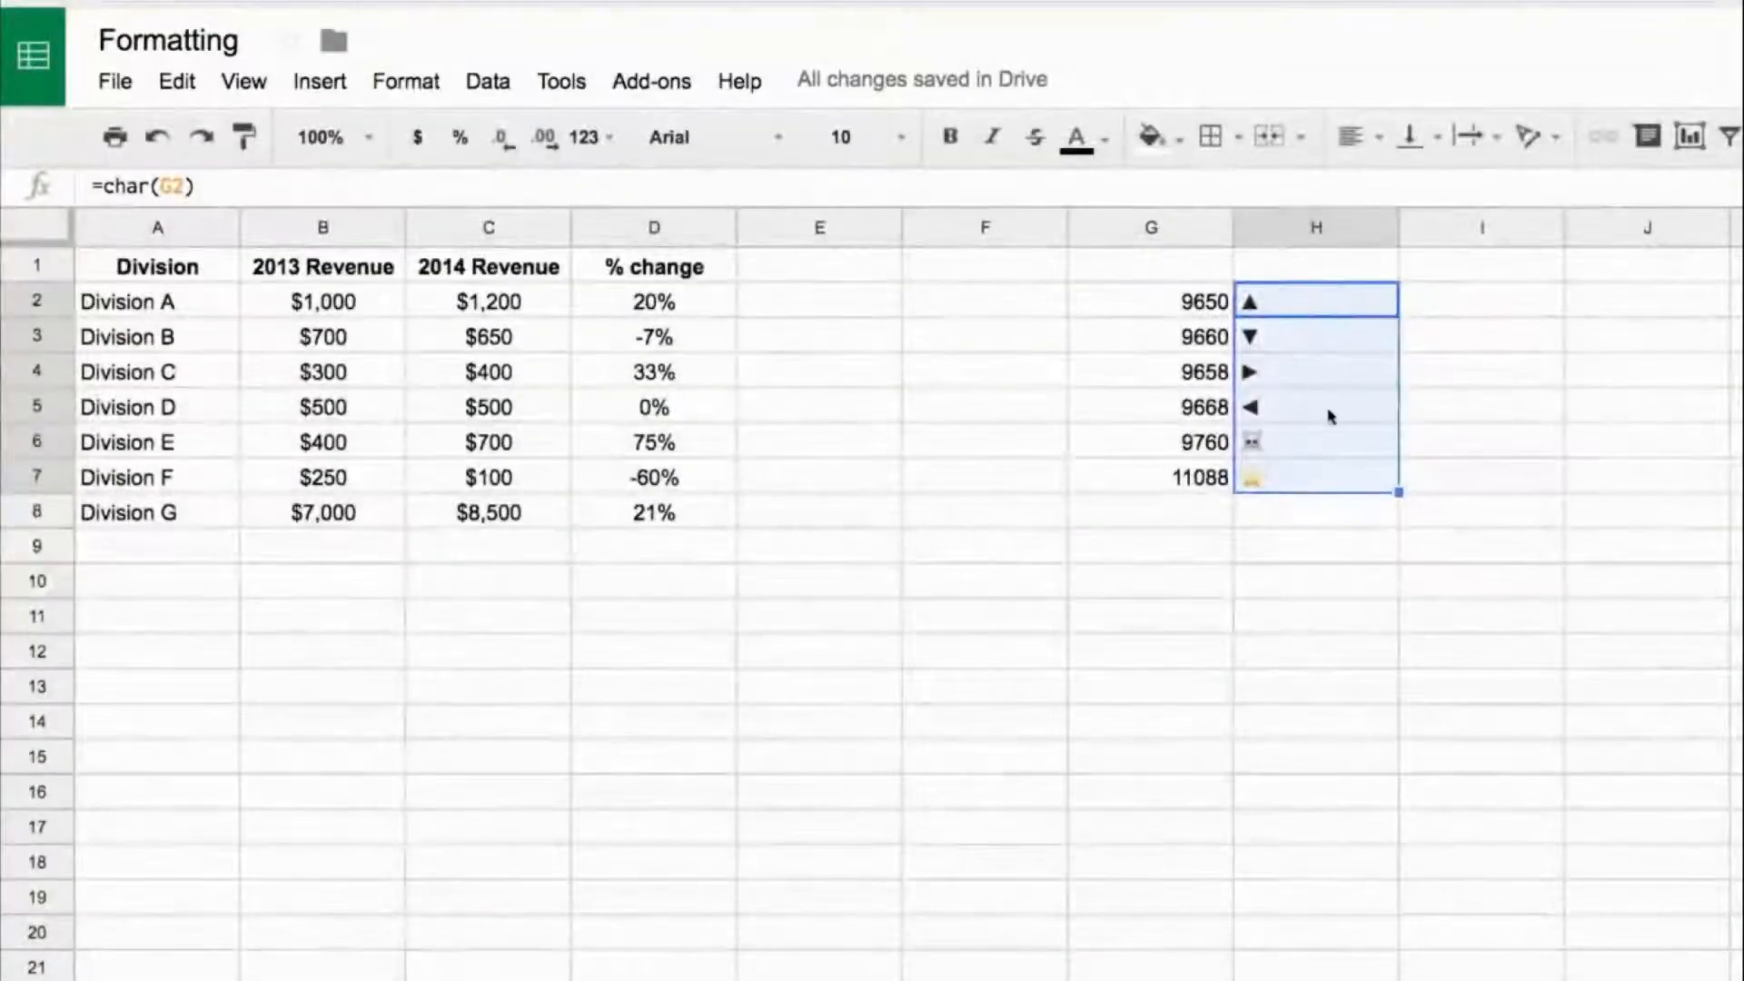
# - Copy the symbols in H2:H7 and paste them as values only into column I, starting at I2
pyautogui.hotkey('ctrl', 'c')
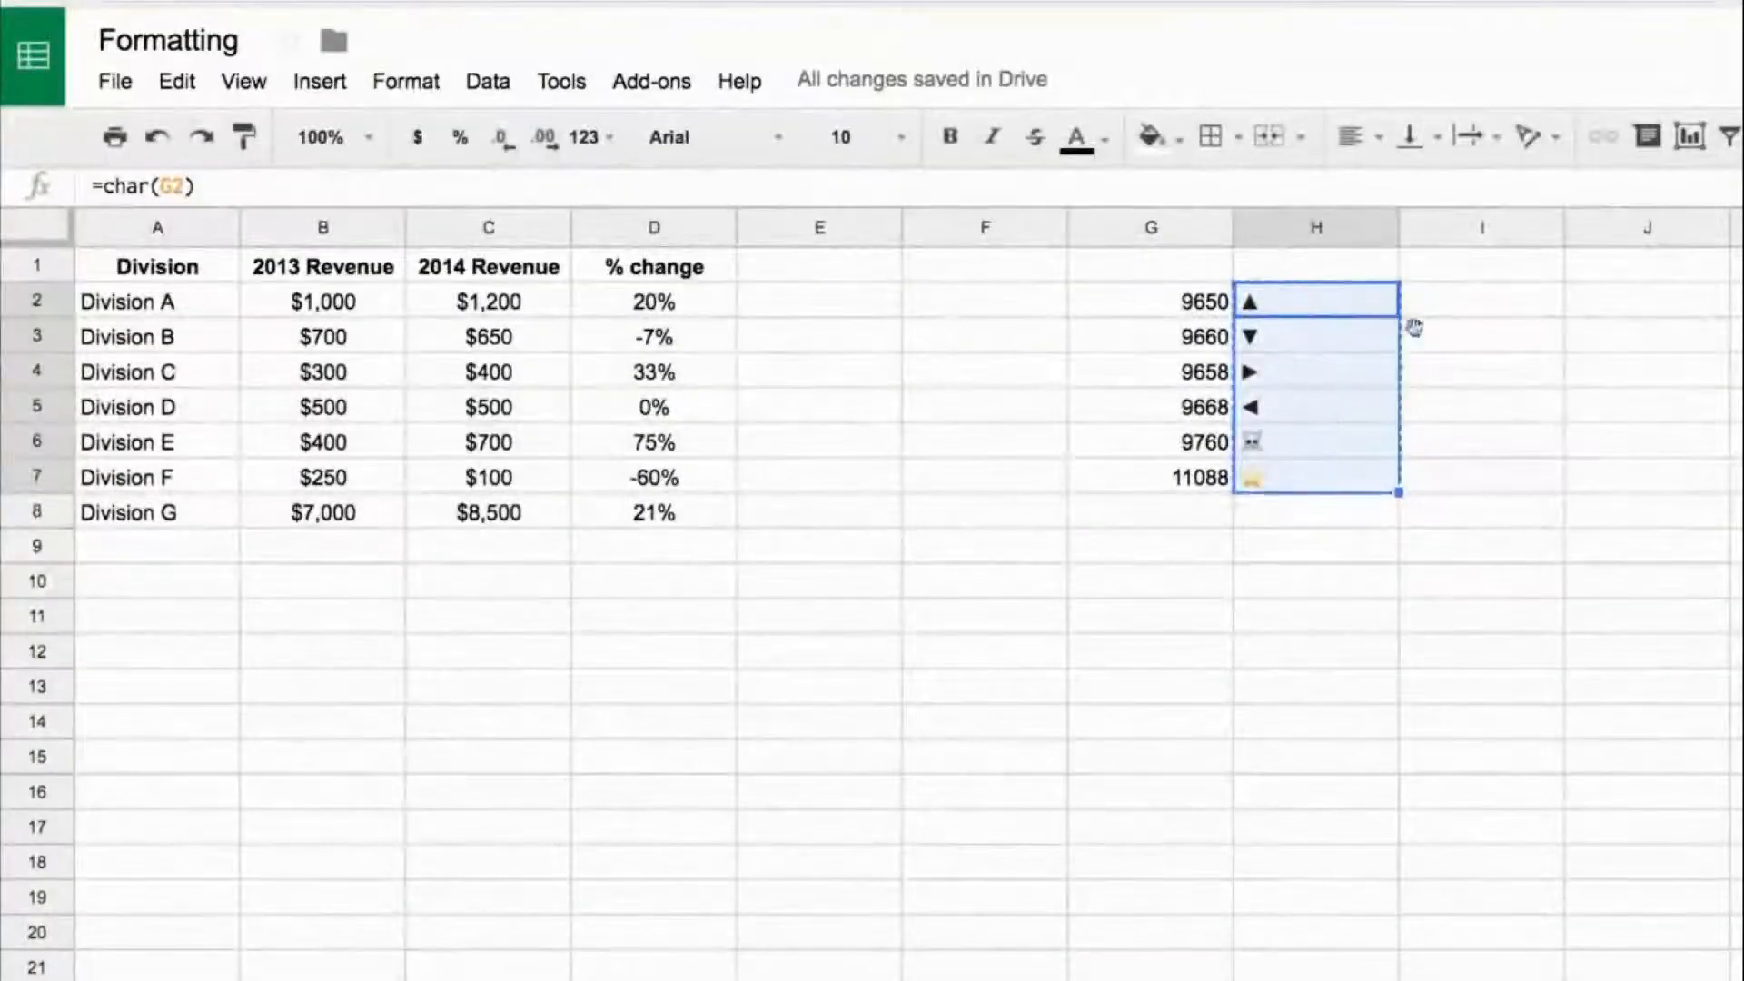
pyautogui.rightClick(1451, 309)
pyautogui.moveTo(1596, 472)
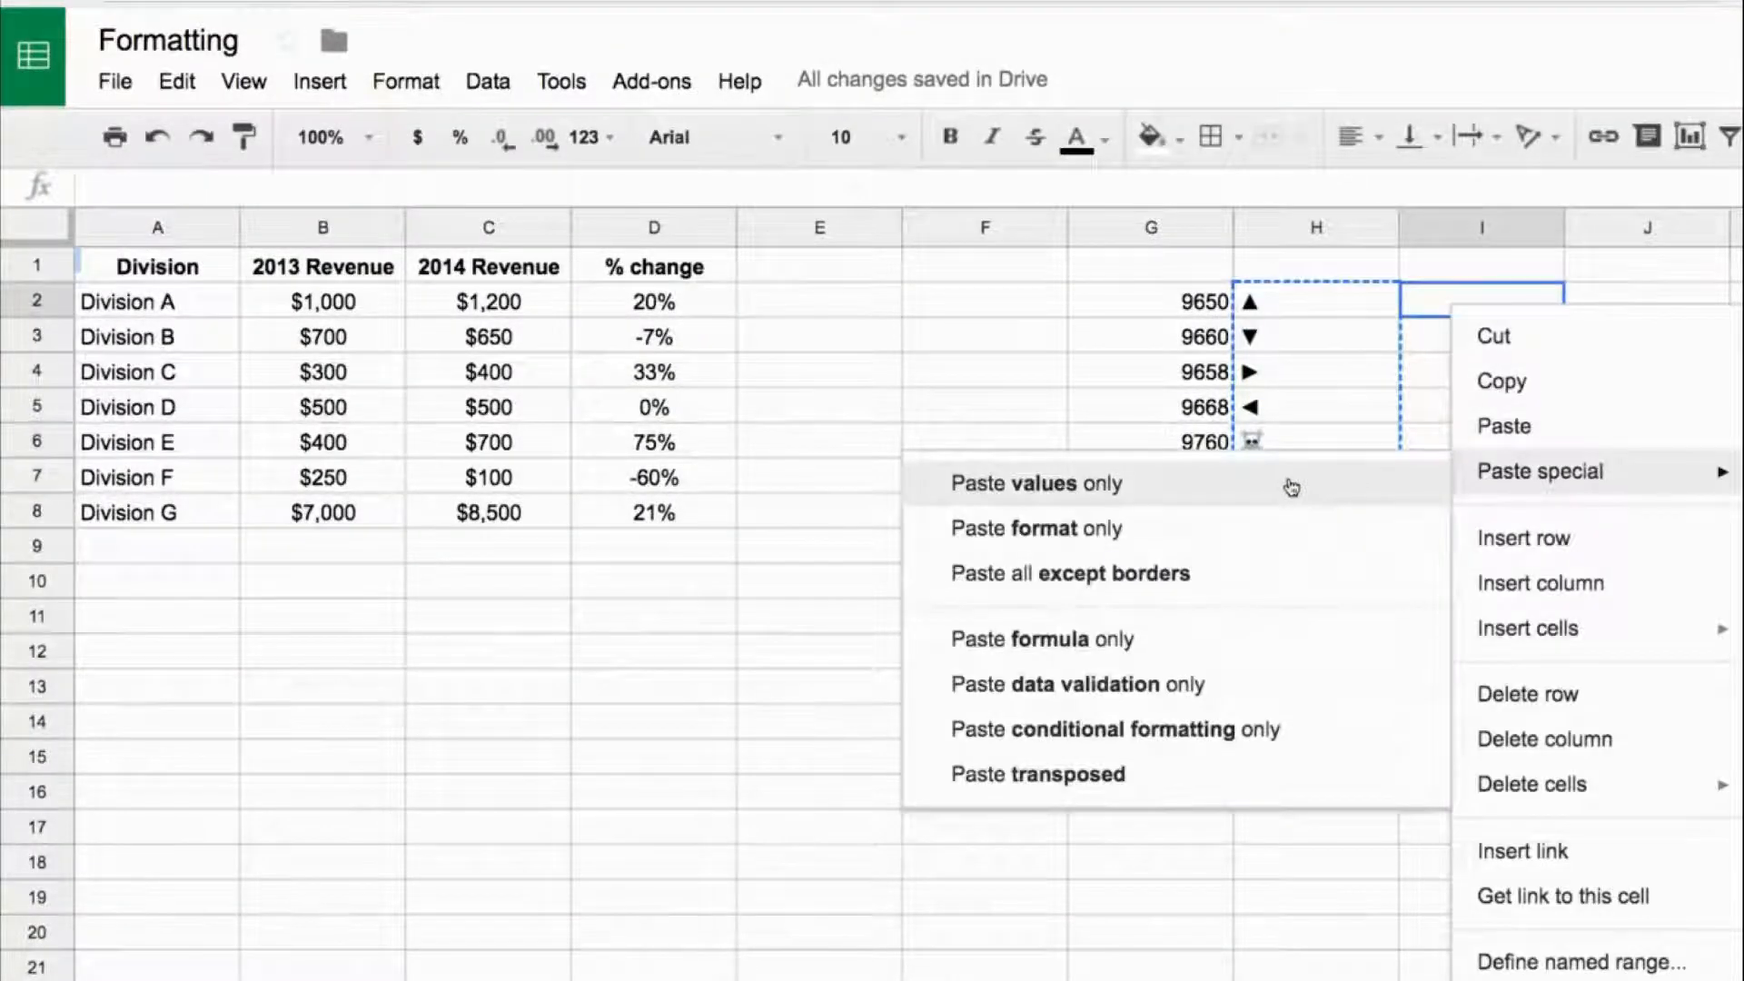
pyautogui.click(1291, 488)
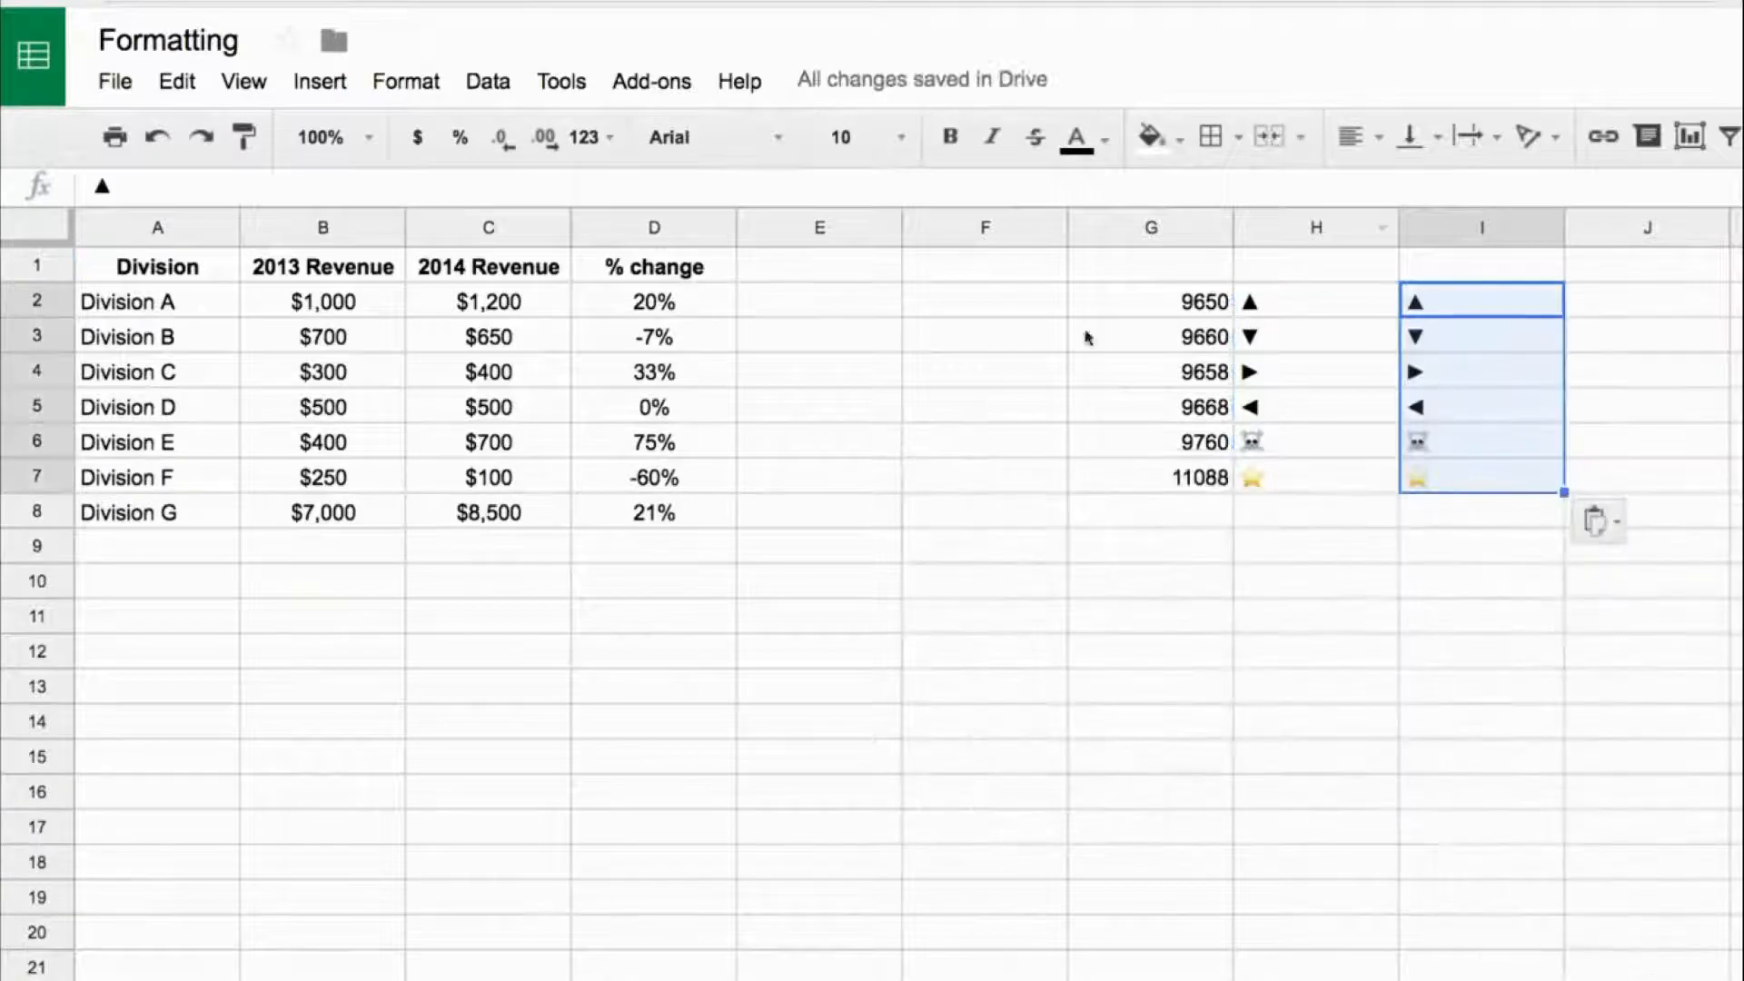
pyautogui.moveTo(1161, 227); pyautogui.dragTo(1444, 232)
pyautogui.click(1270, 266)
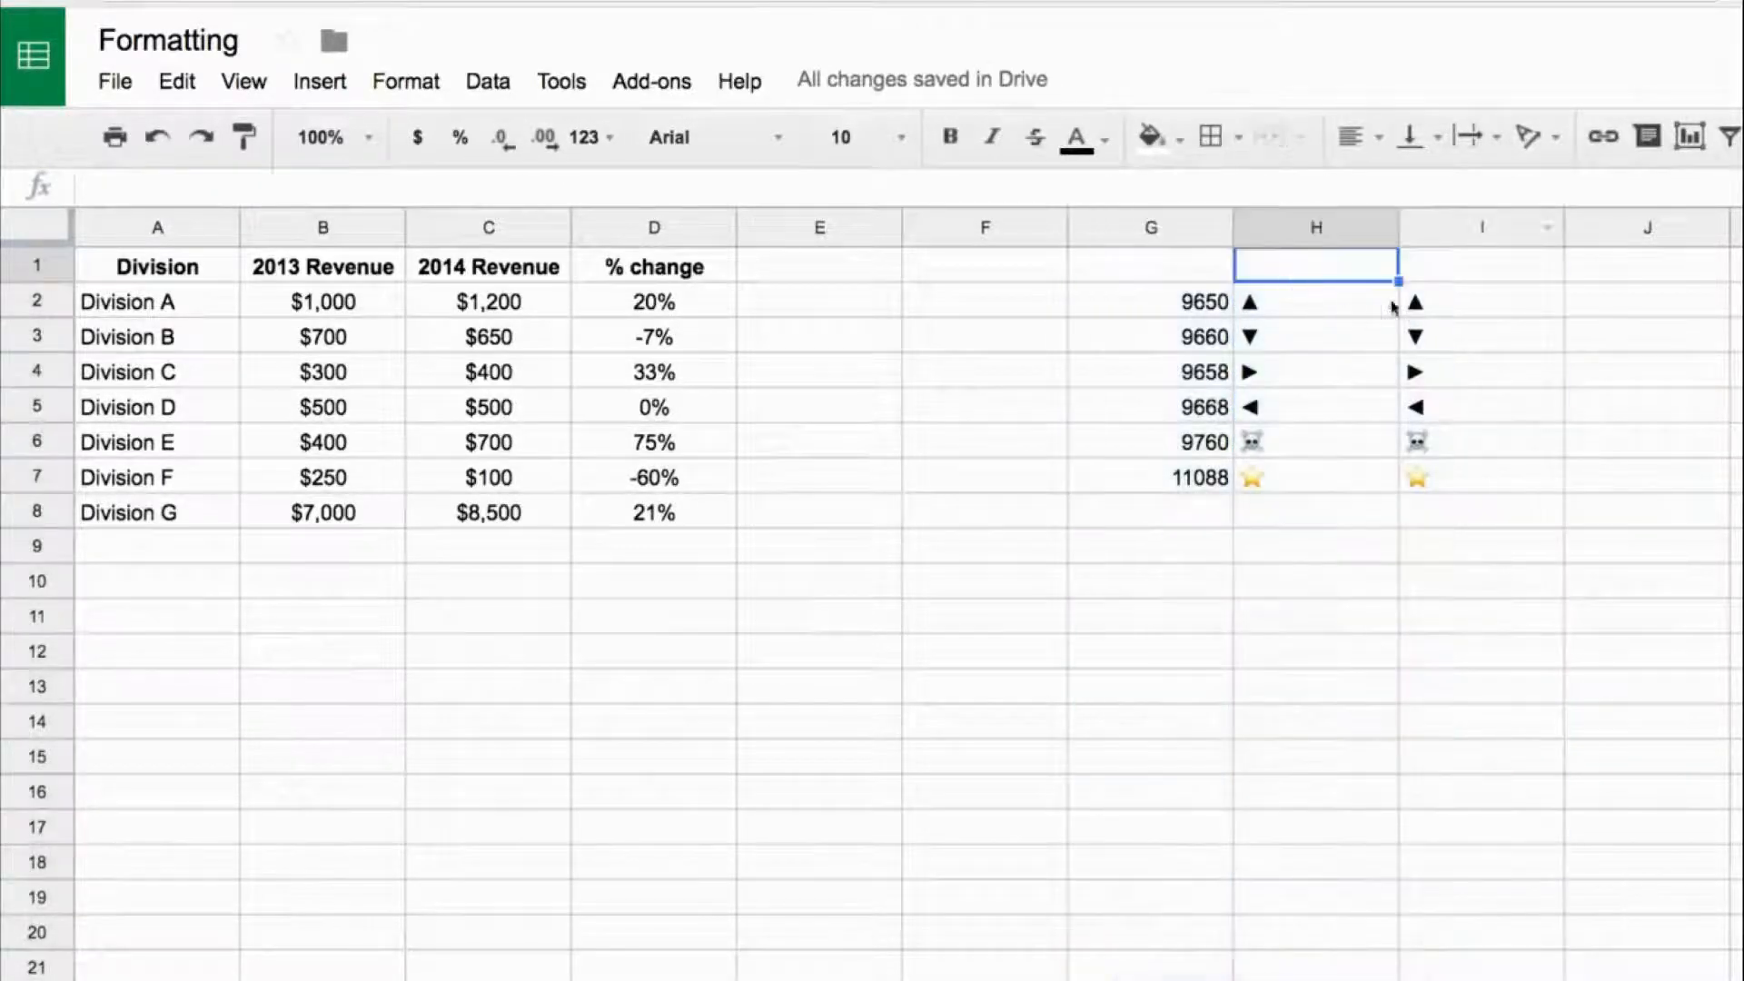
pyautogui.click(1432, 300)
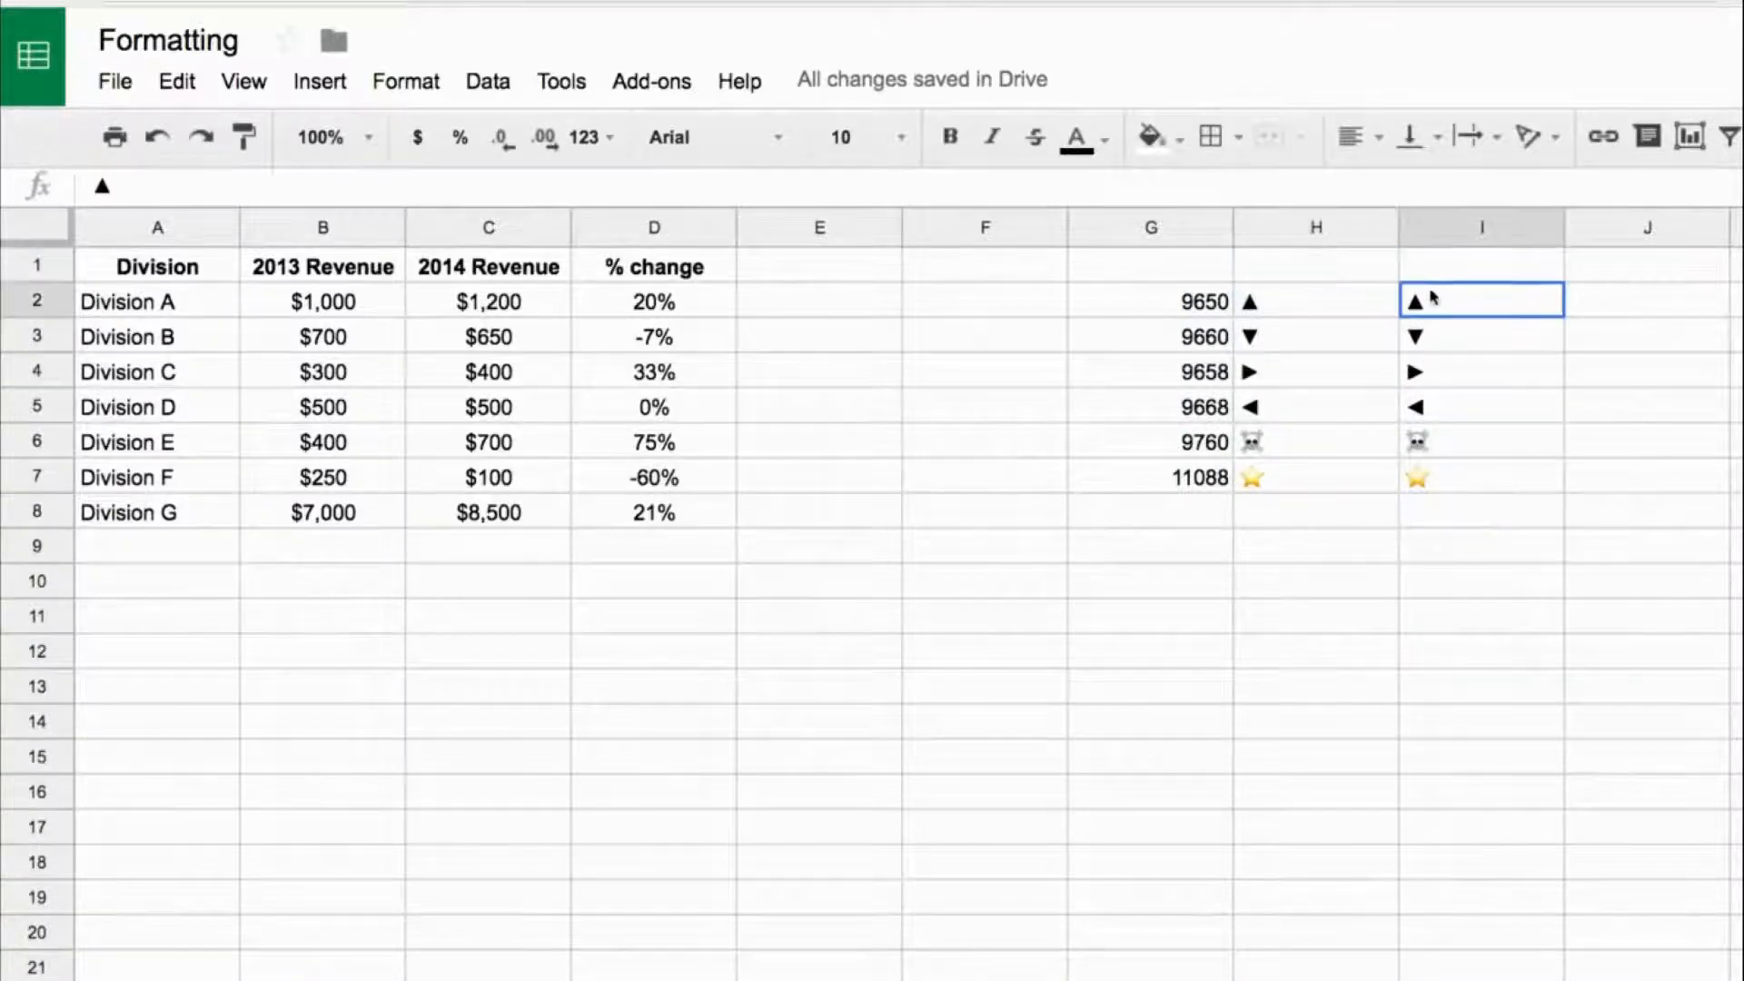
pyautogui.click(1436, 334)
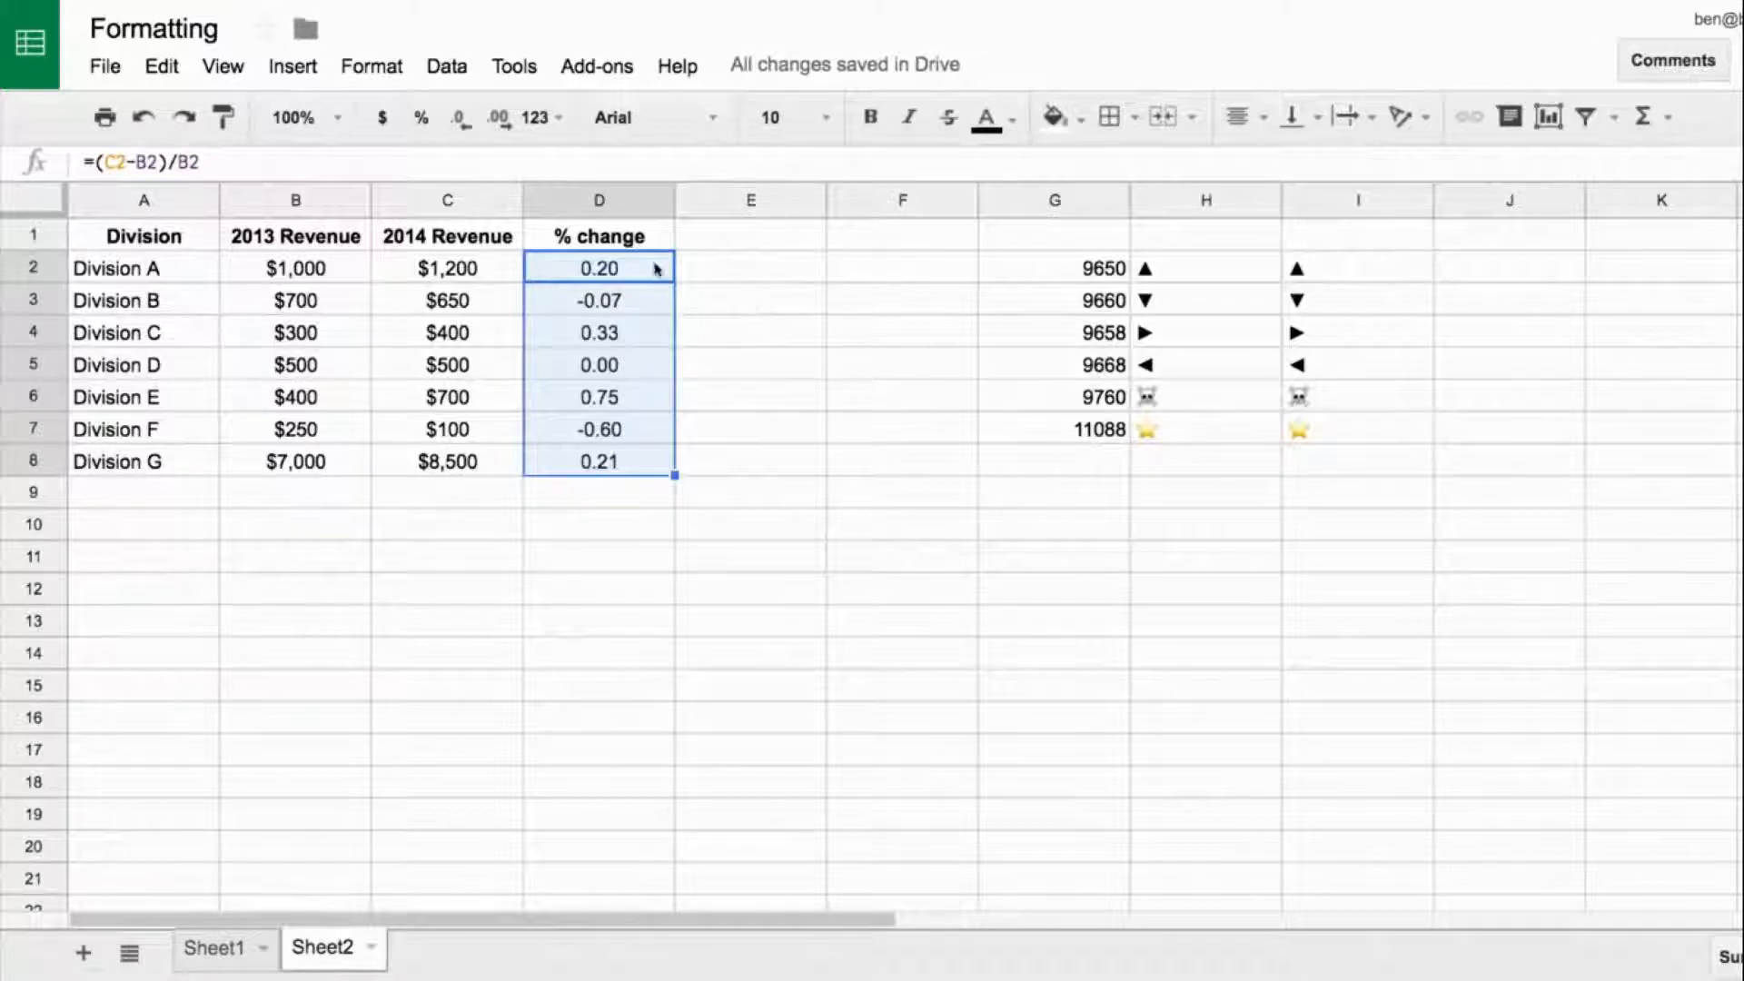
# - Apply the custom number format #,###.00 to the % change values in D2:D8
pyautogui.click(552, 120)
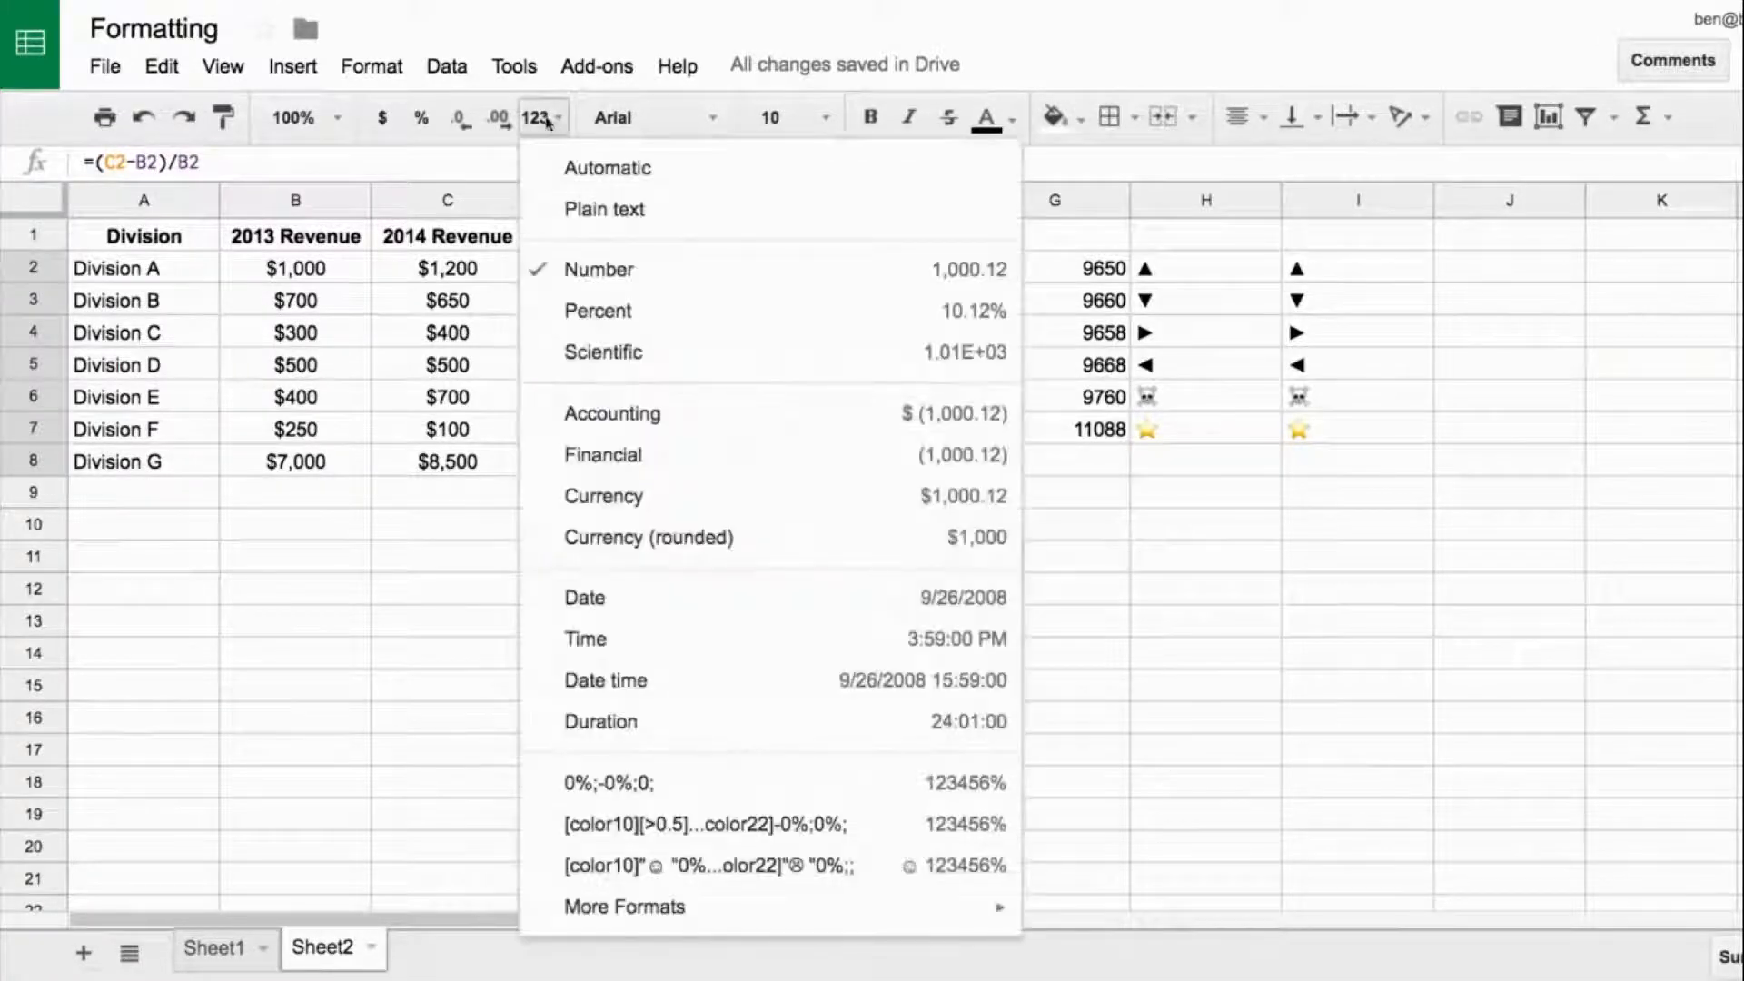
pyautogui.moveTo(744, 908)
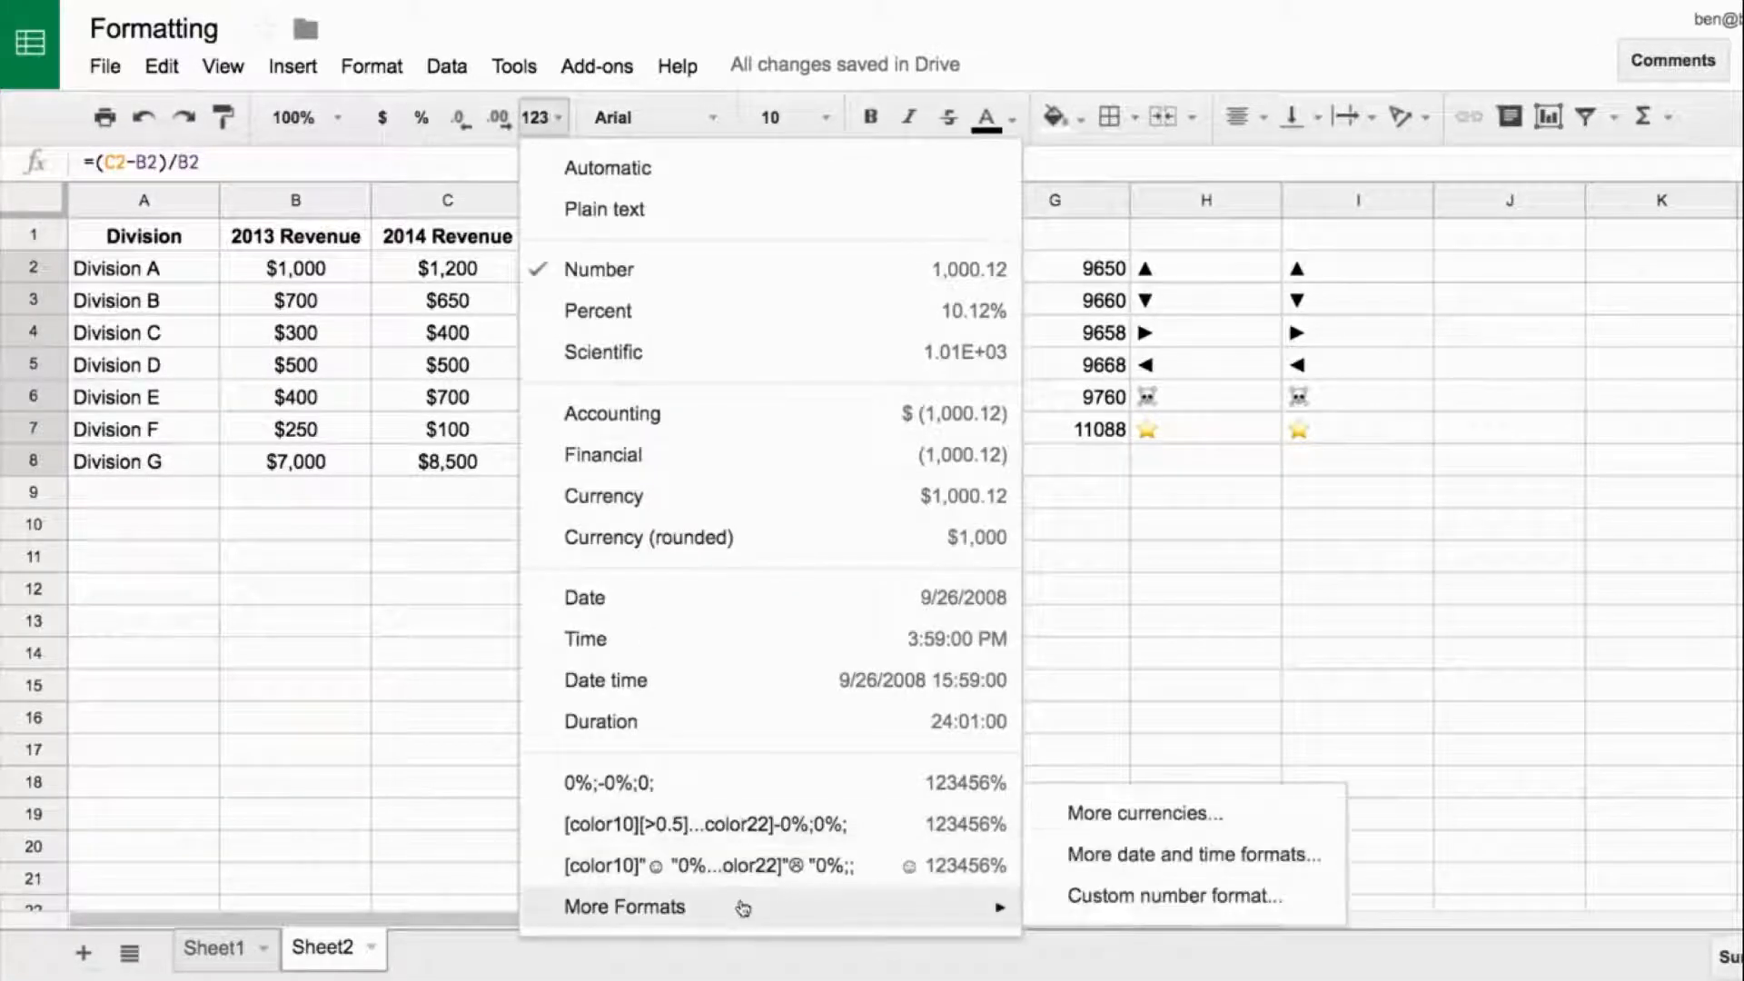
pyautogui.click(1050, 912)
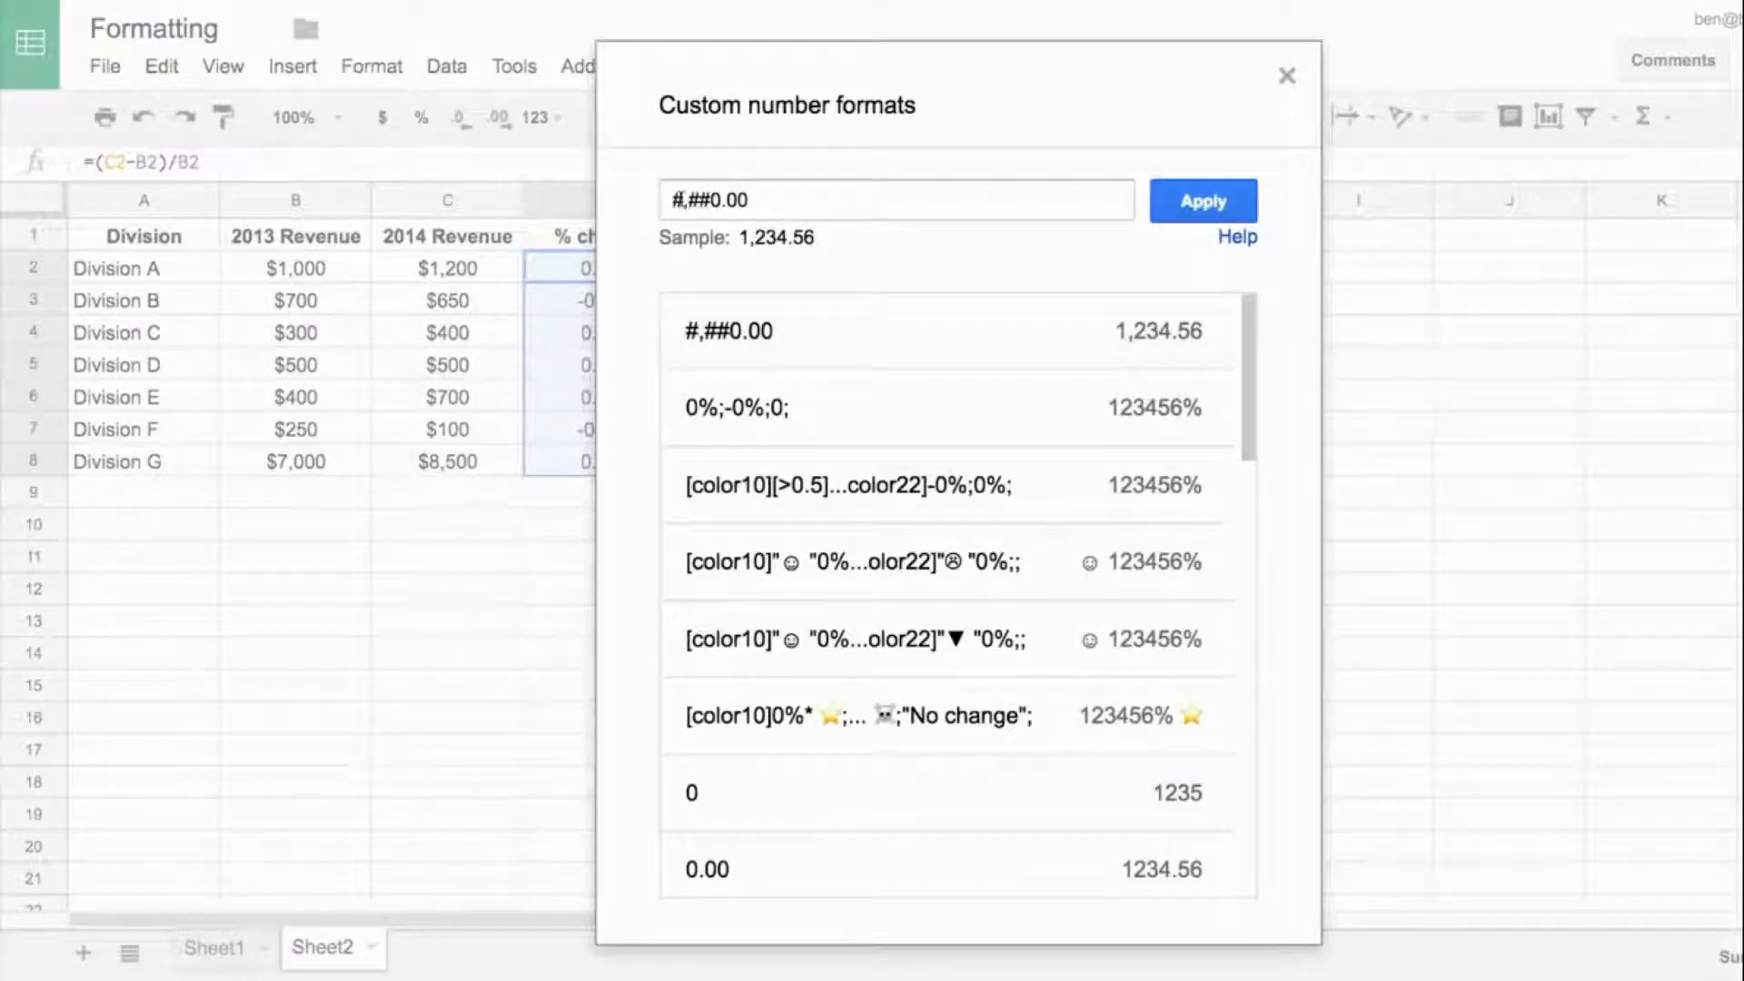
pyautogui.doubleClick(683, 200)
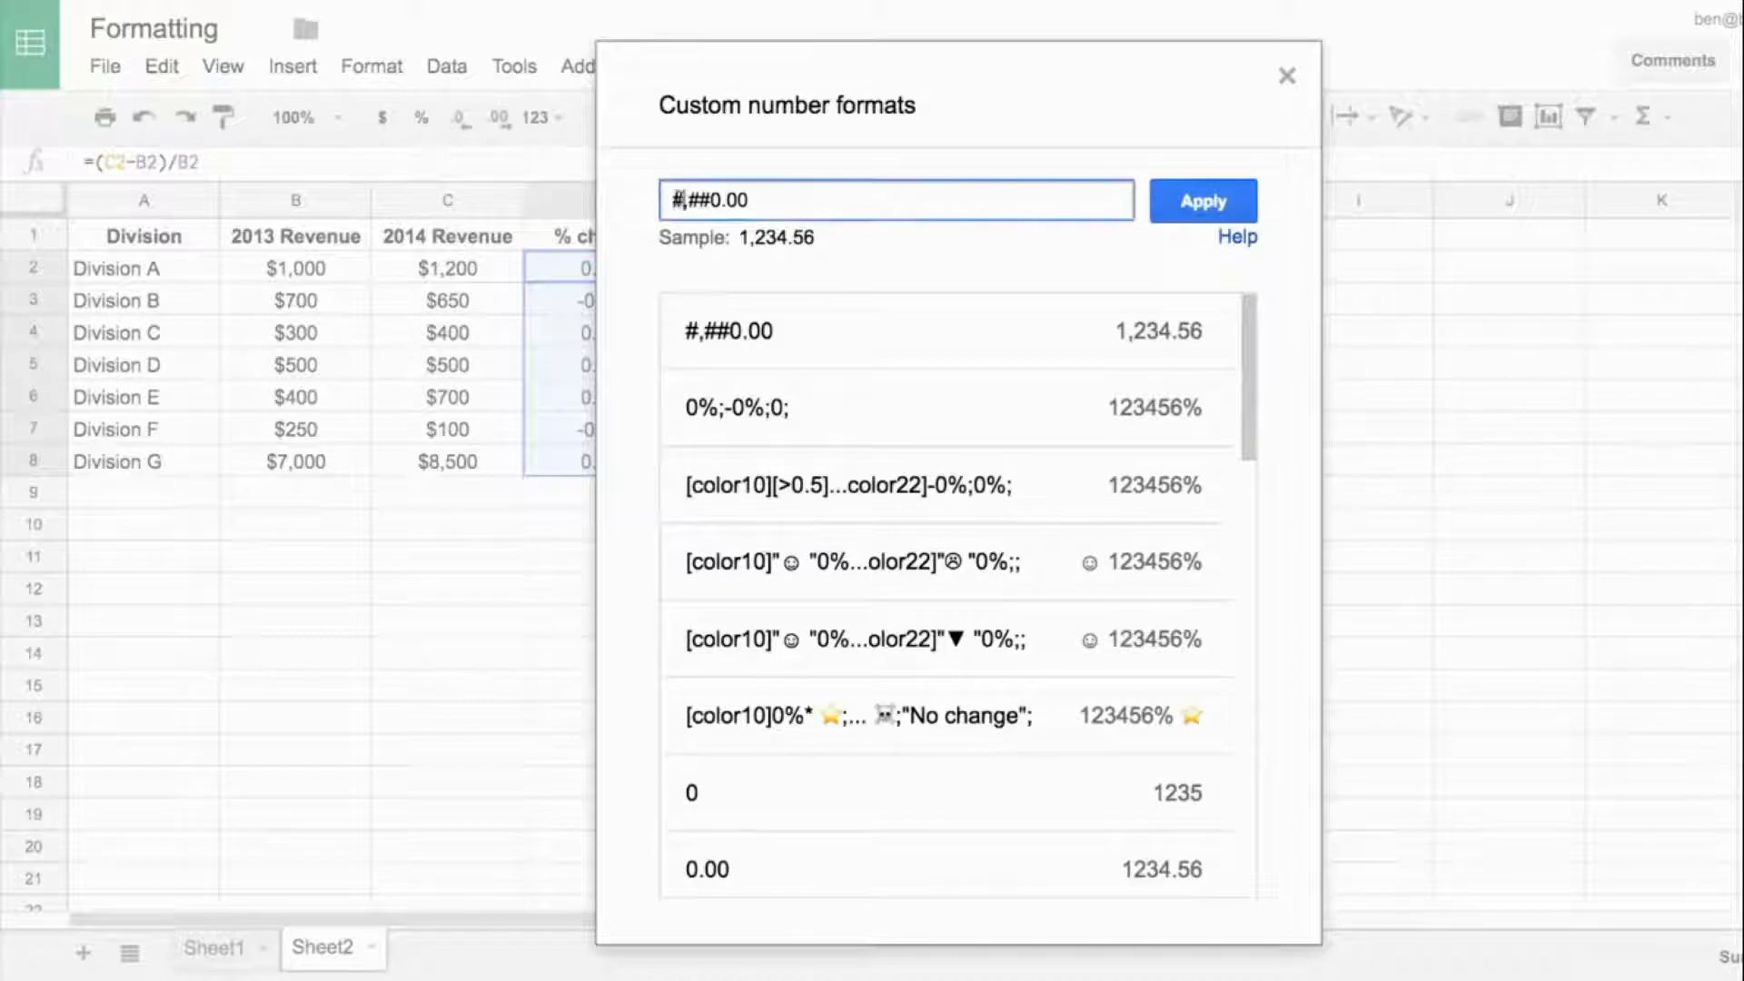
pyautogui.click(718, 199)
pyautogui.write('#')
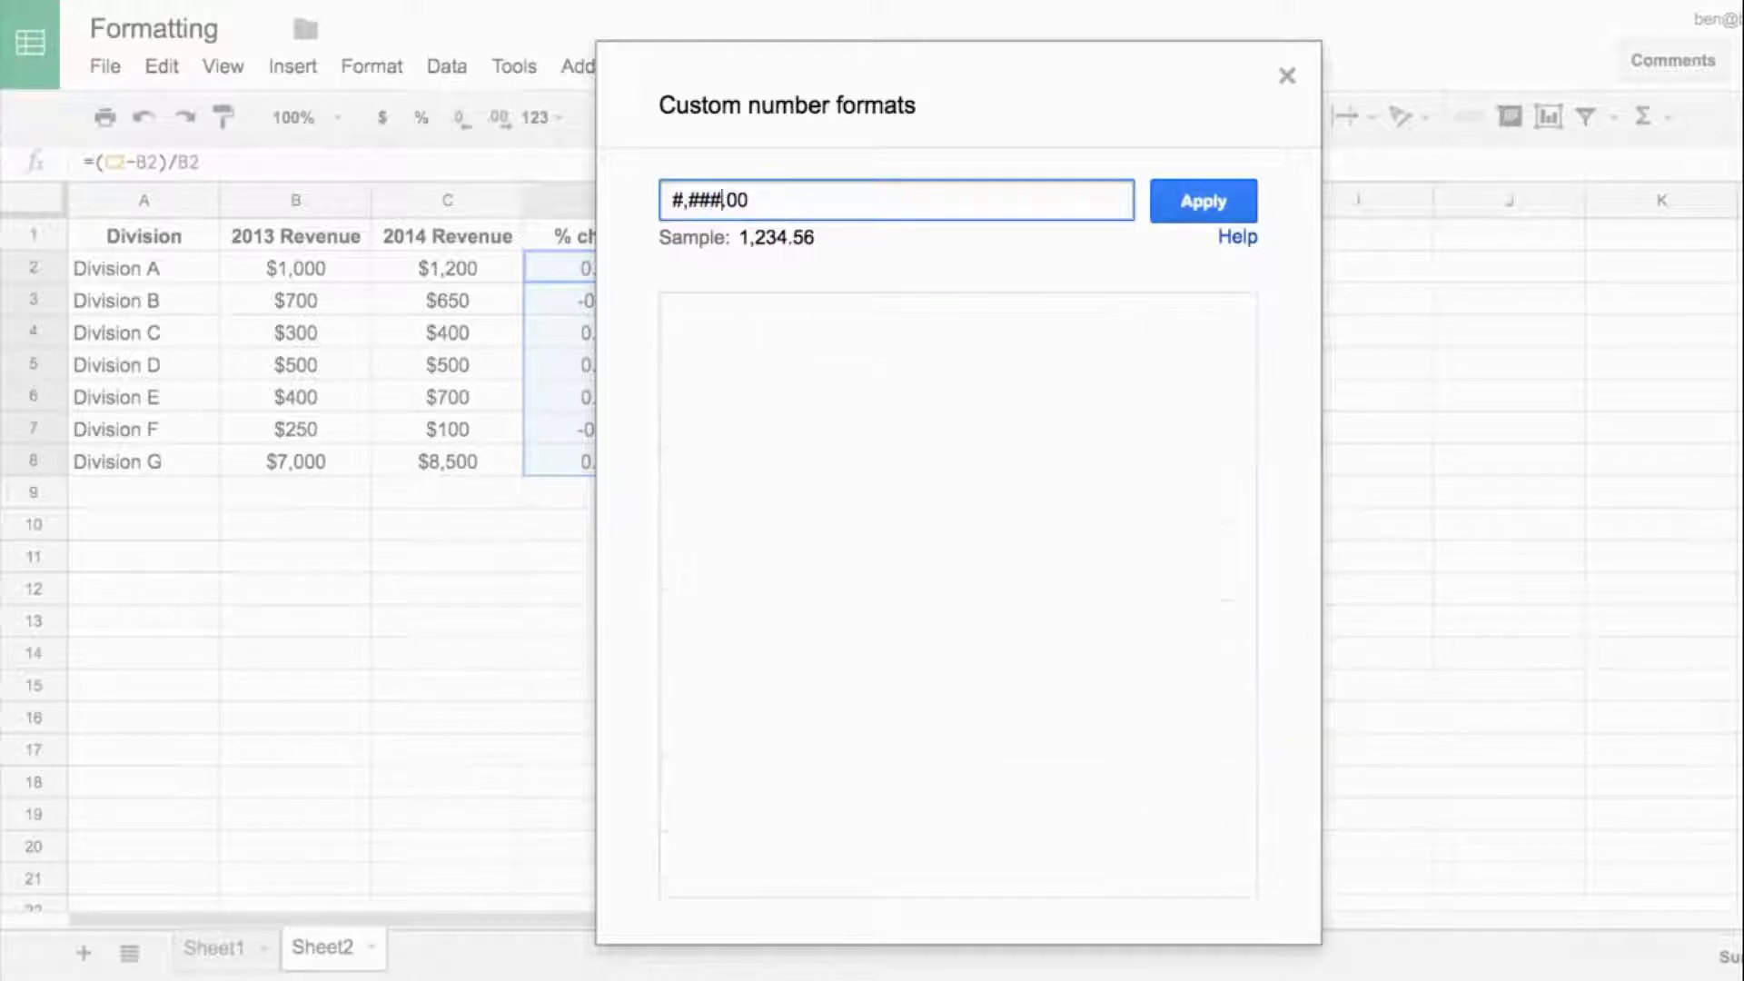
pyautogui.click(1217, 202)
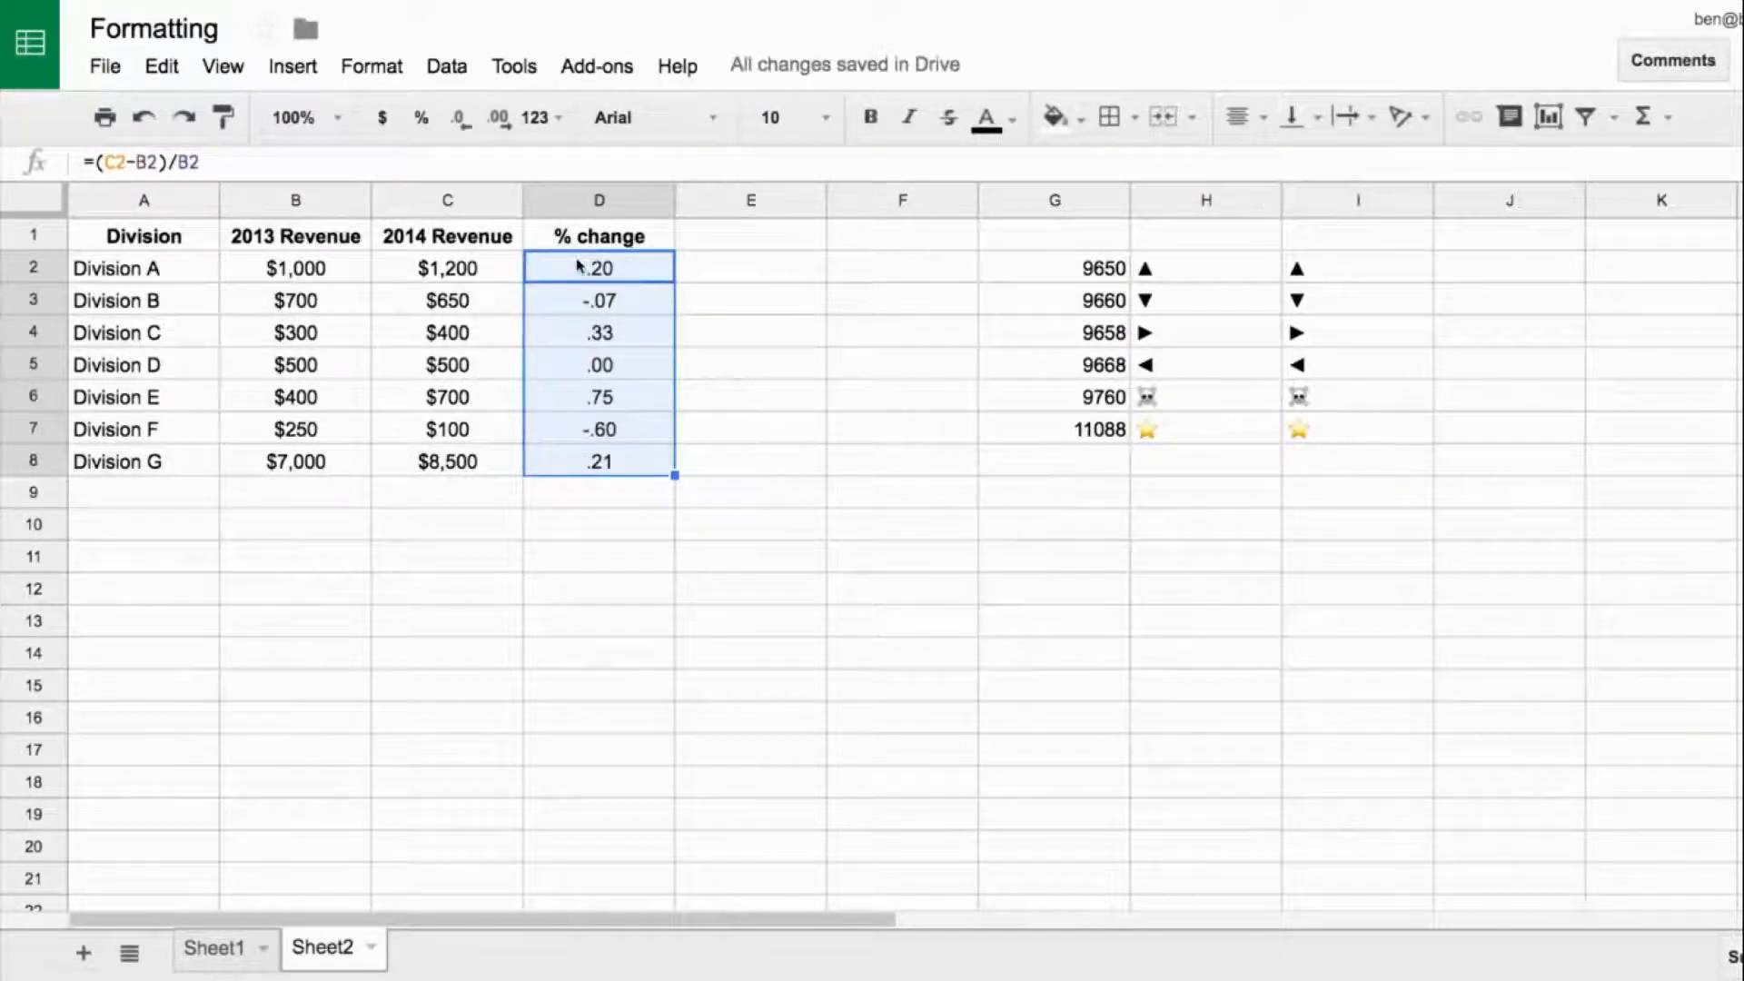
# - Reopen the custom number format for the % change values and edit its code to #,##0.00
pyautogui.click(553, 119)
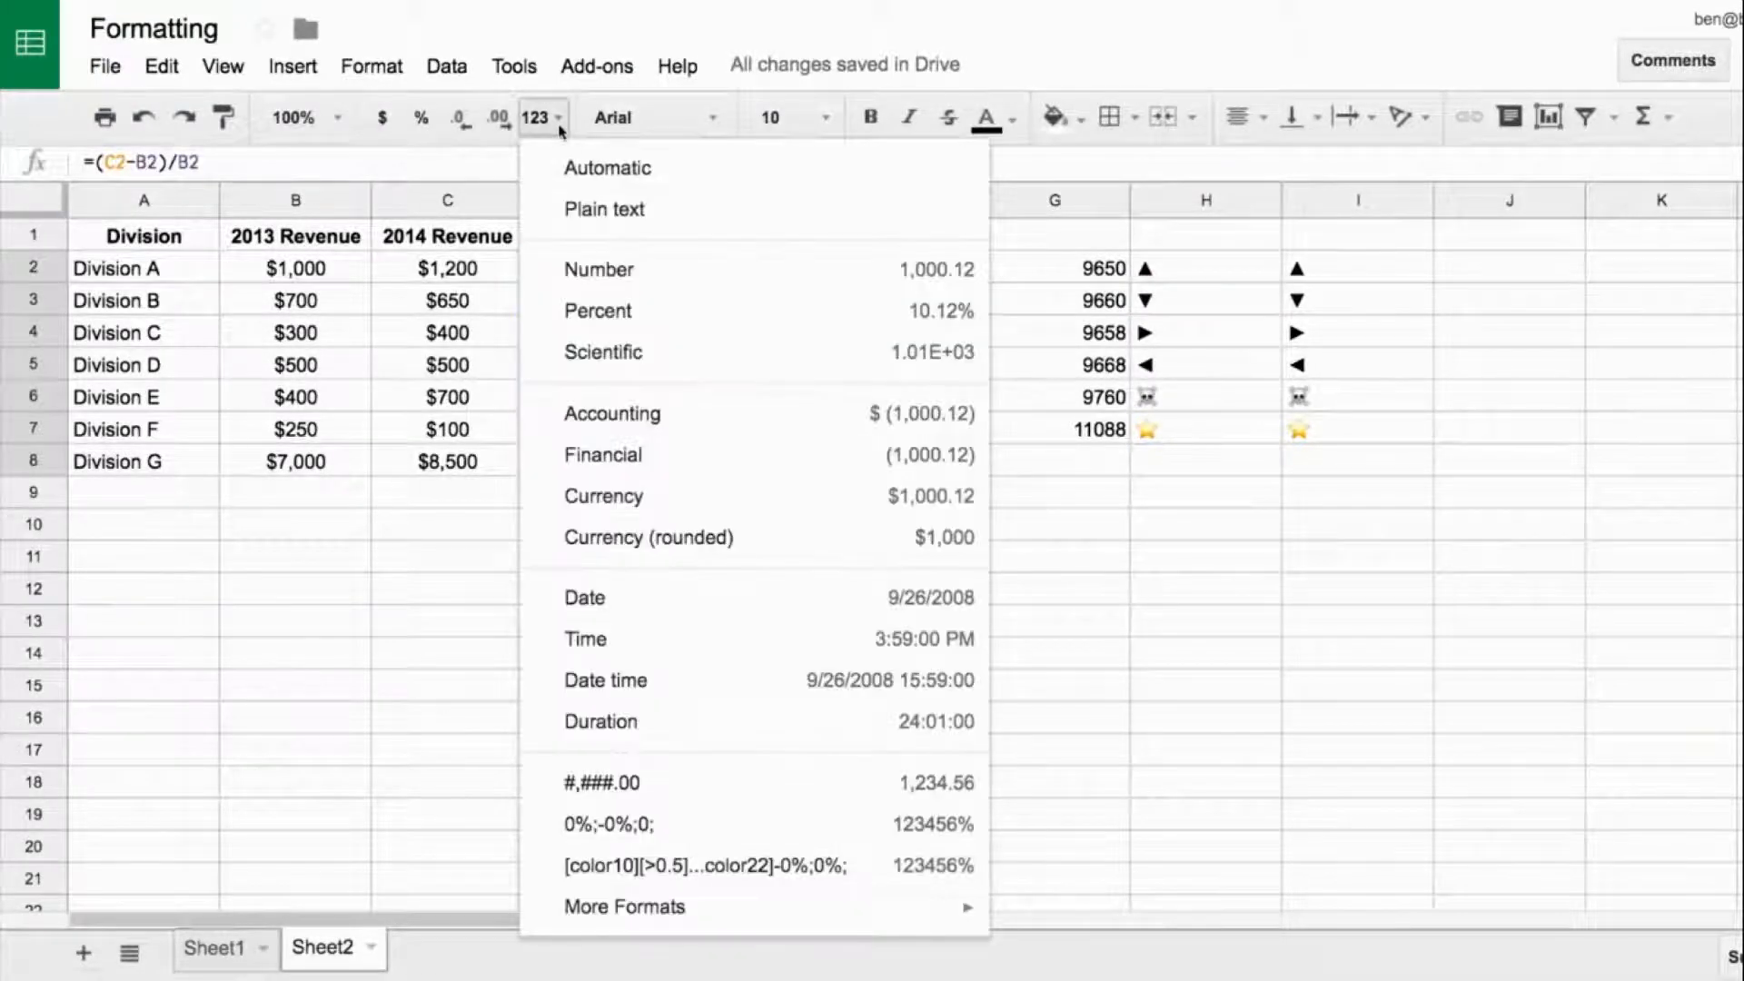
pyautogui.moveTo(761, 913)
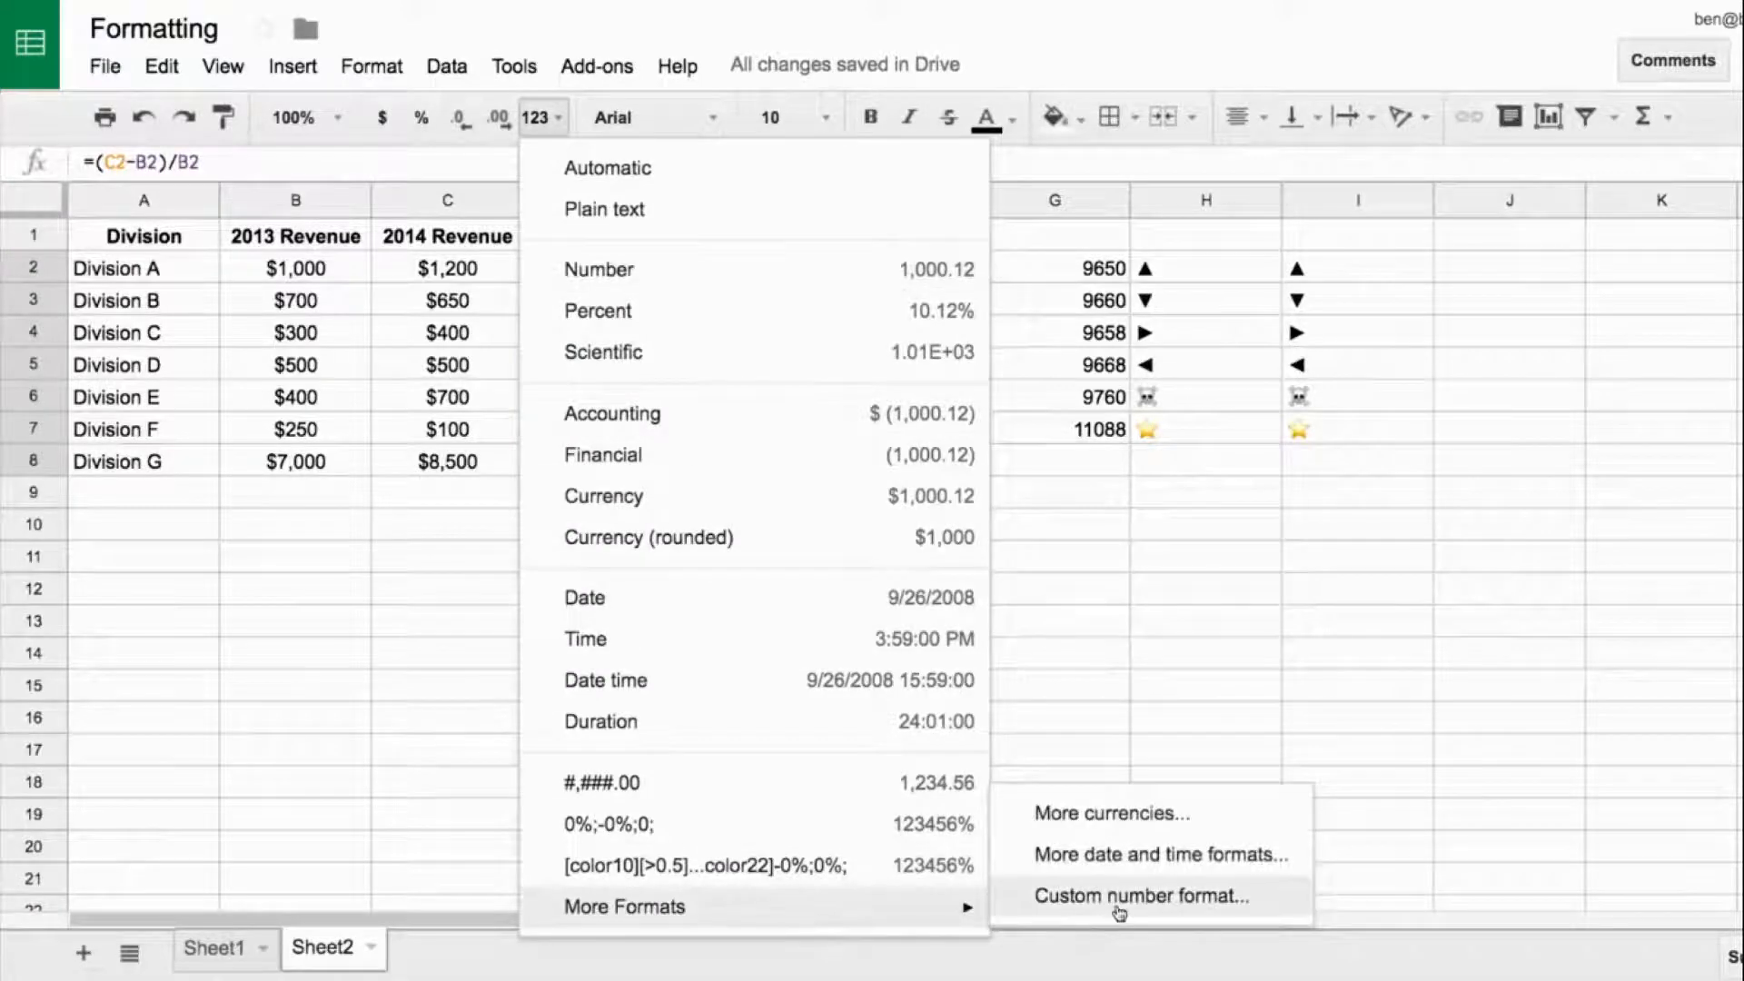
pyautogui.click(1063, 895)
pyautogui.click(720, 200)
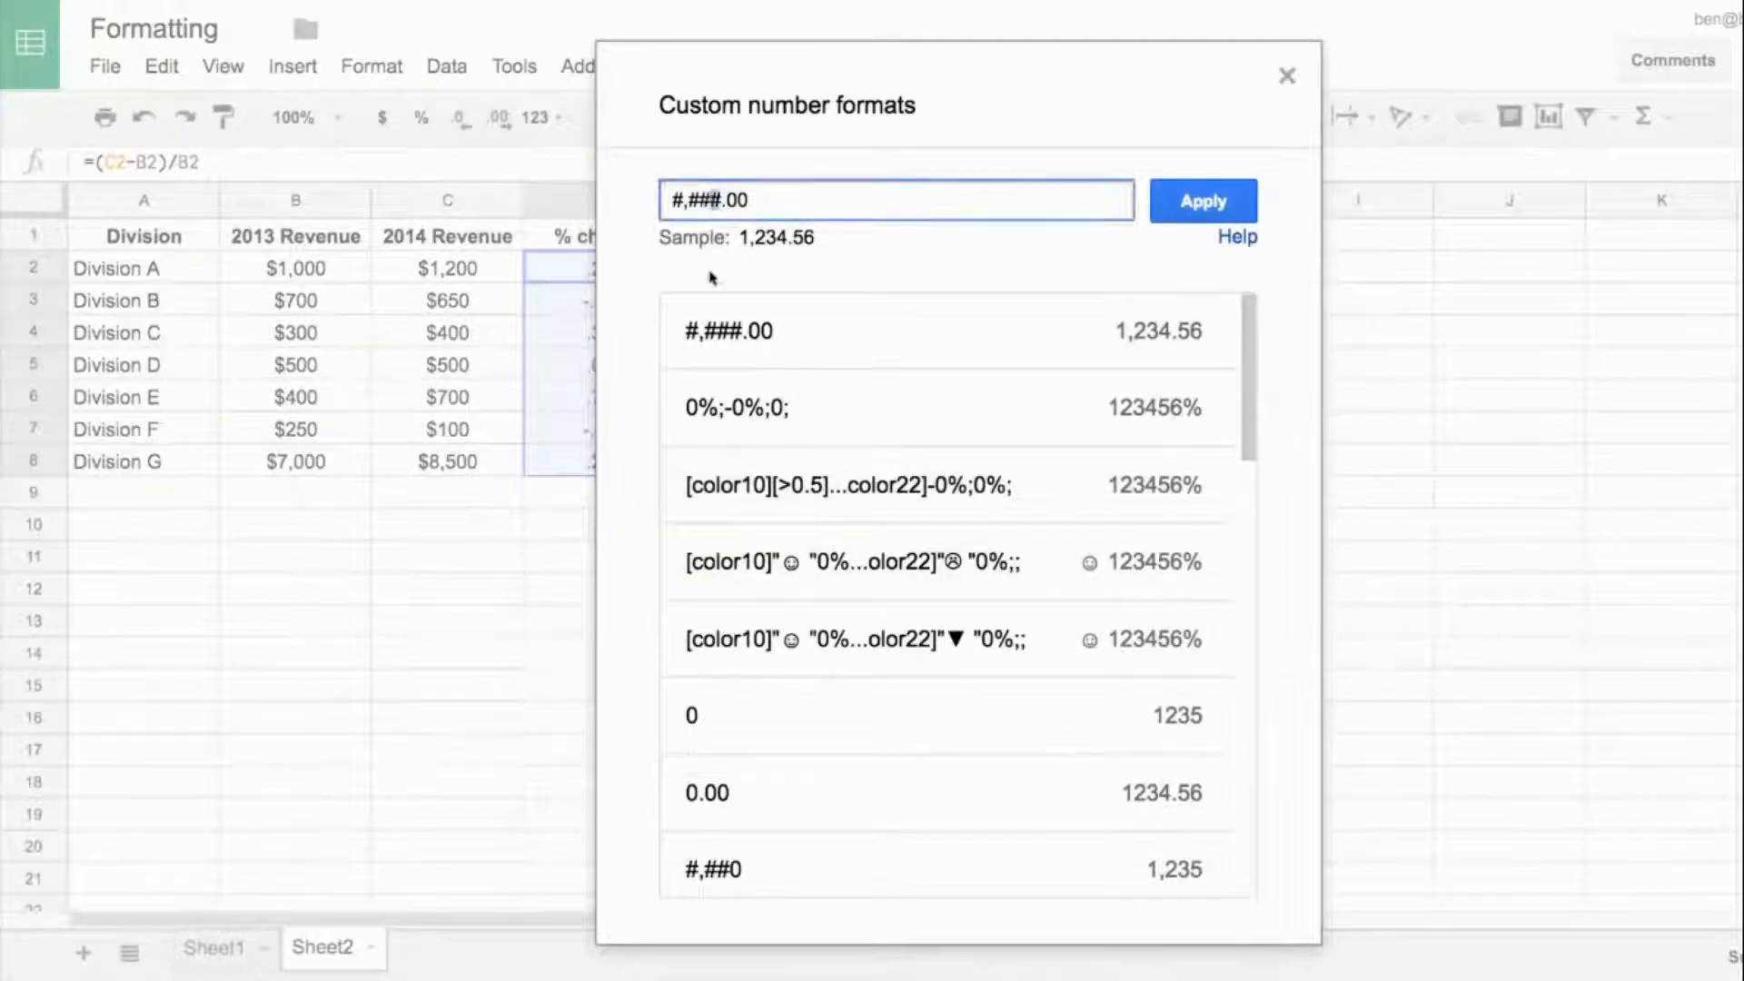
pyautogui.write('0')
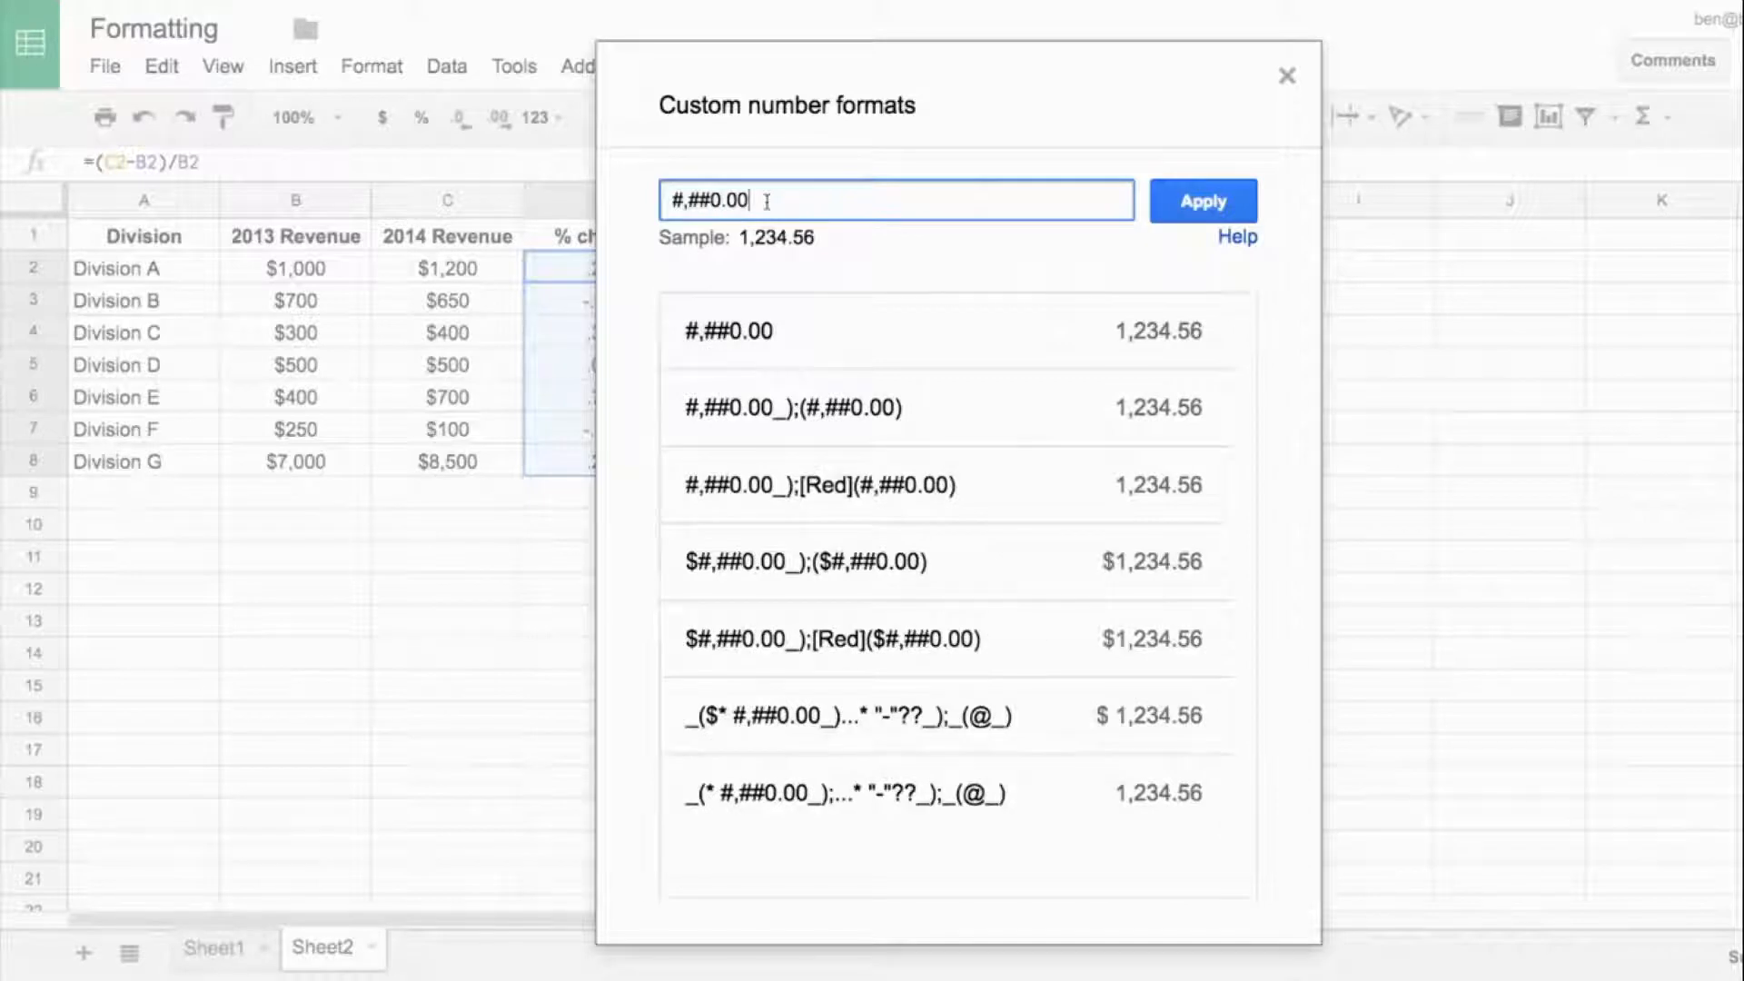
# - Replace the custom number format code with the whole-percentage code 0%
pyautogui.press('BackSpace')
pyautogui.press('BackSpace')
pyautogui.press('BackSpace')
pyautogui.press('BackSpace')
pyautogui.press('BackSpace')
pyautogui.press('BackSpace')
pyautogui.press('BackSpace')
pyautogui.press('BackSpace')
pyautogui.write('0%')
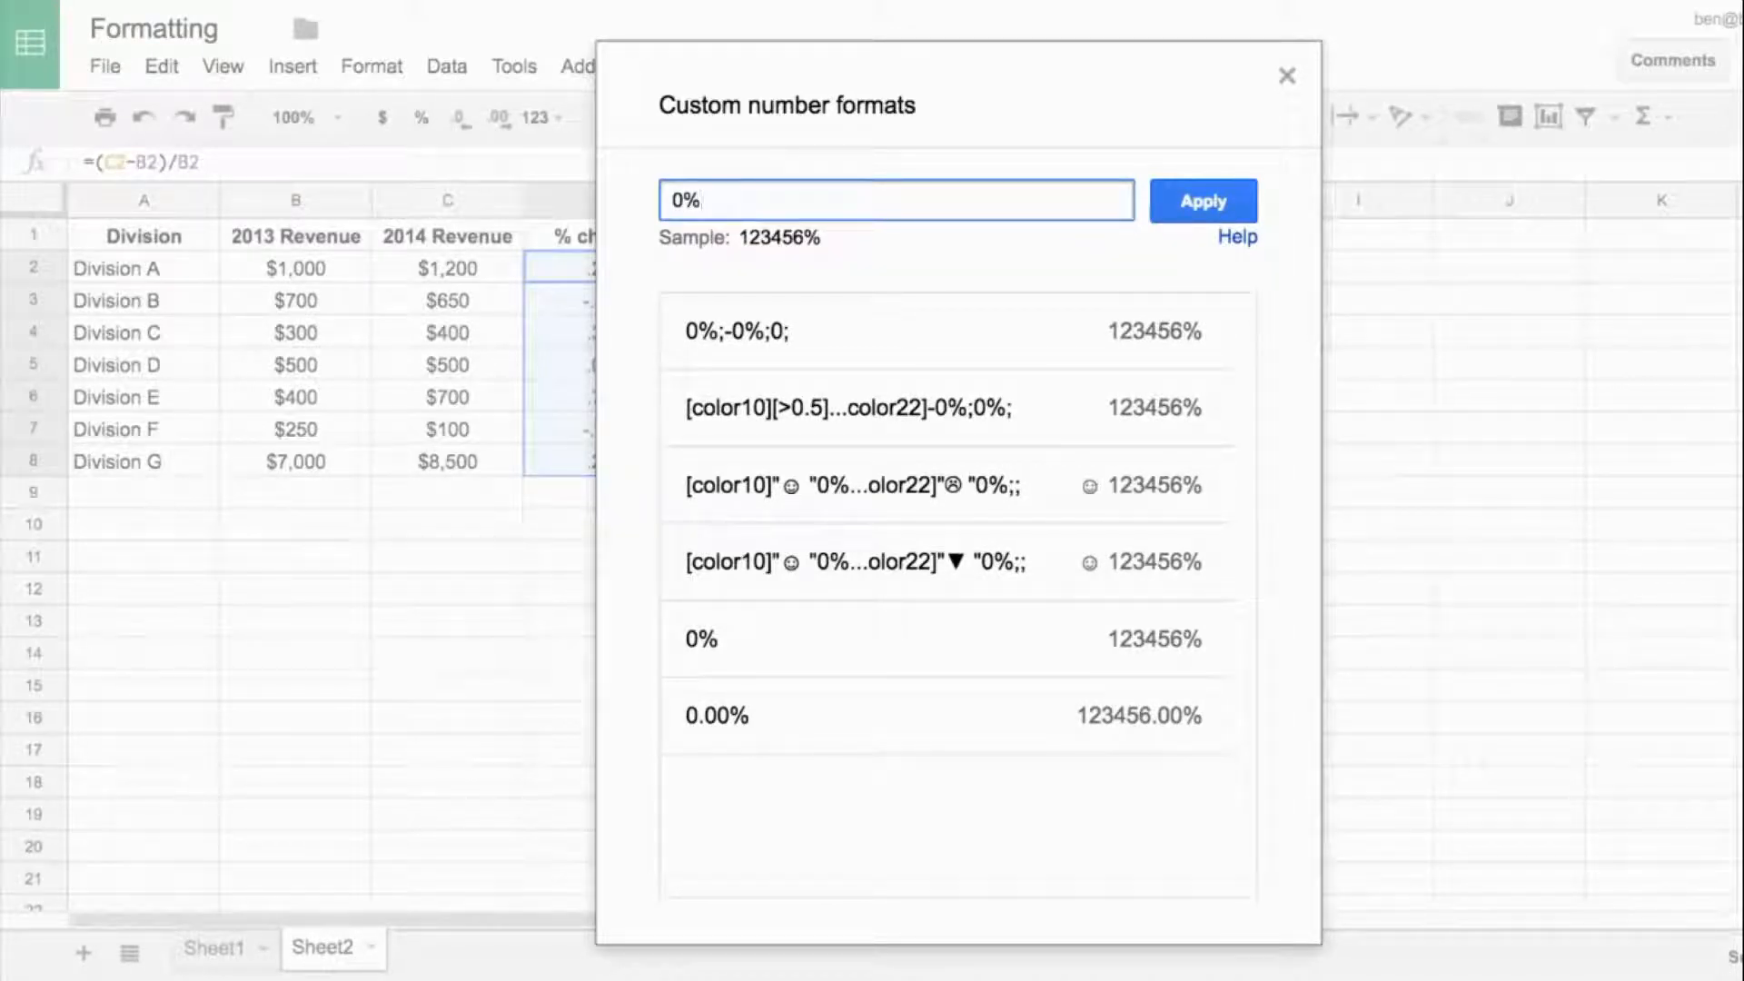
# - Try the one-decimal percentage code 0.0% in the custom format and return it to 0%
pyautogui.press('BackSpace')
pyautogui.write('.')
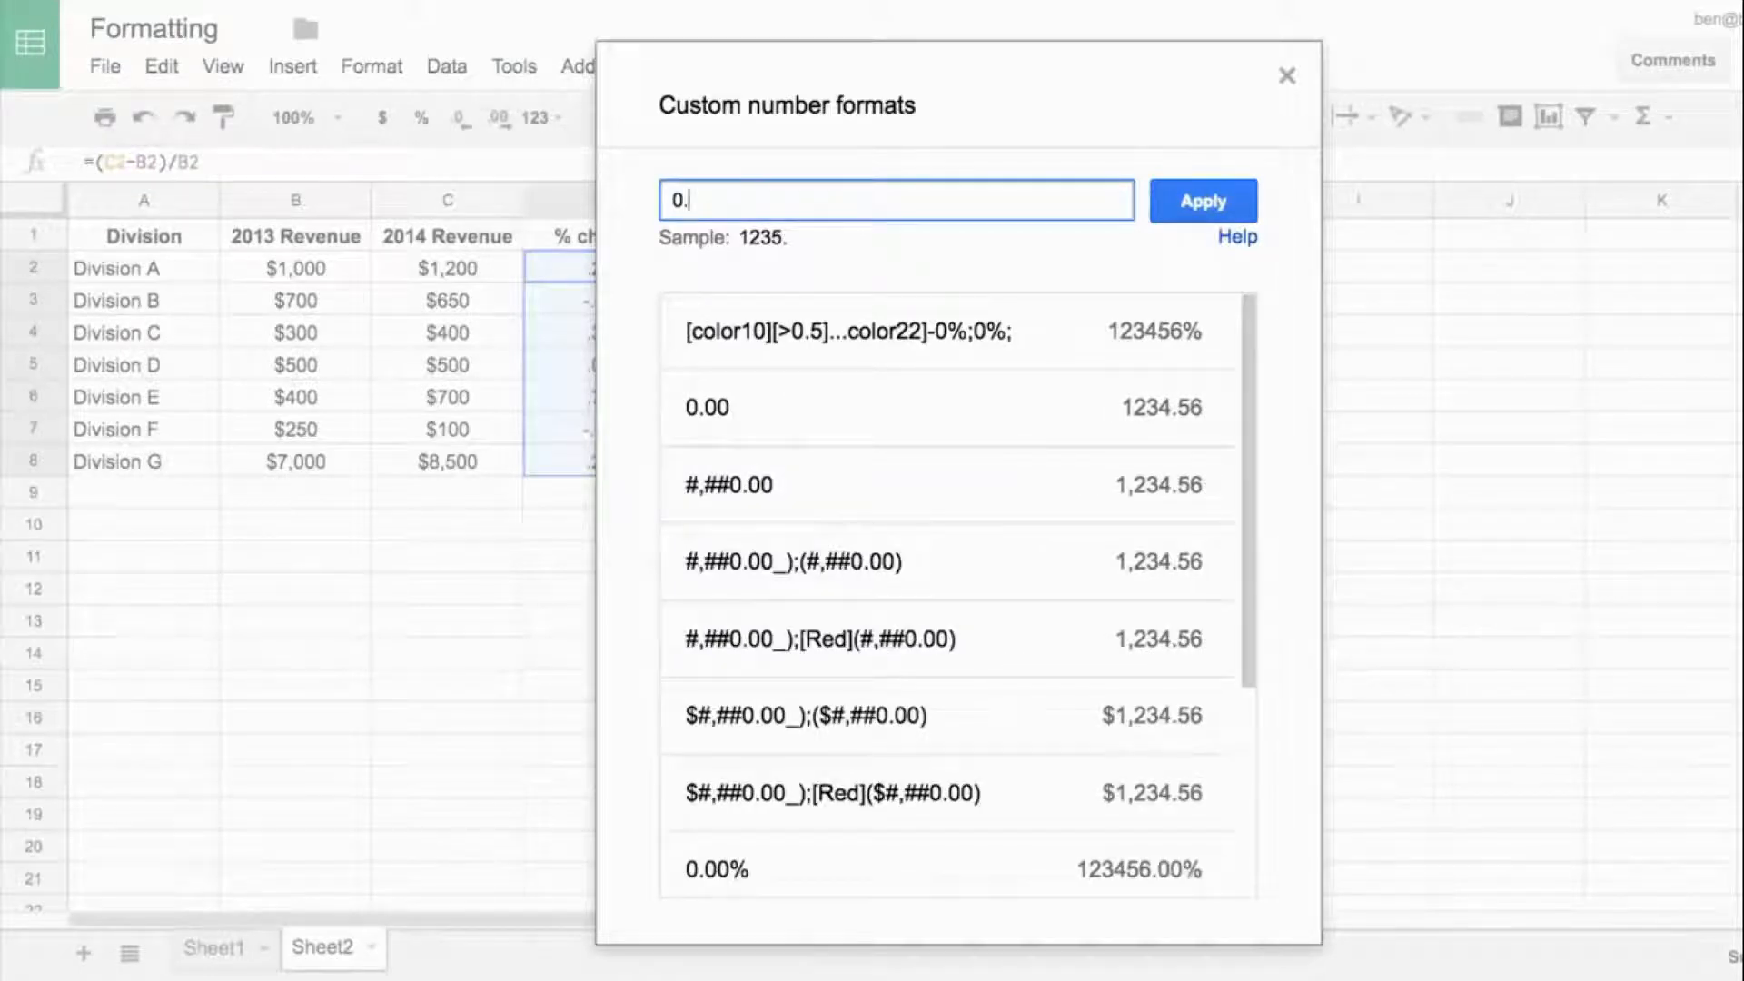
pyautogui.write('0%')
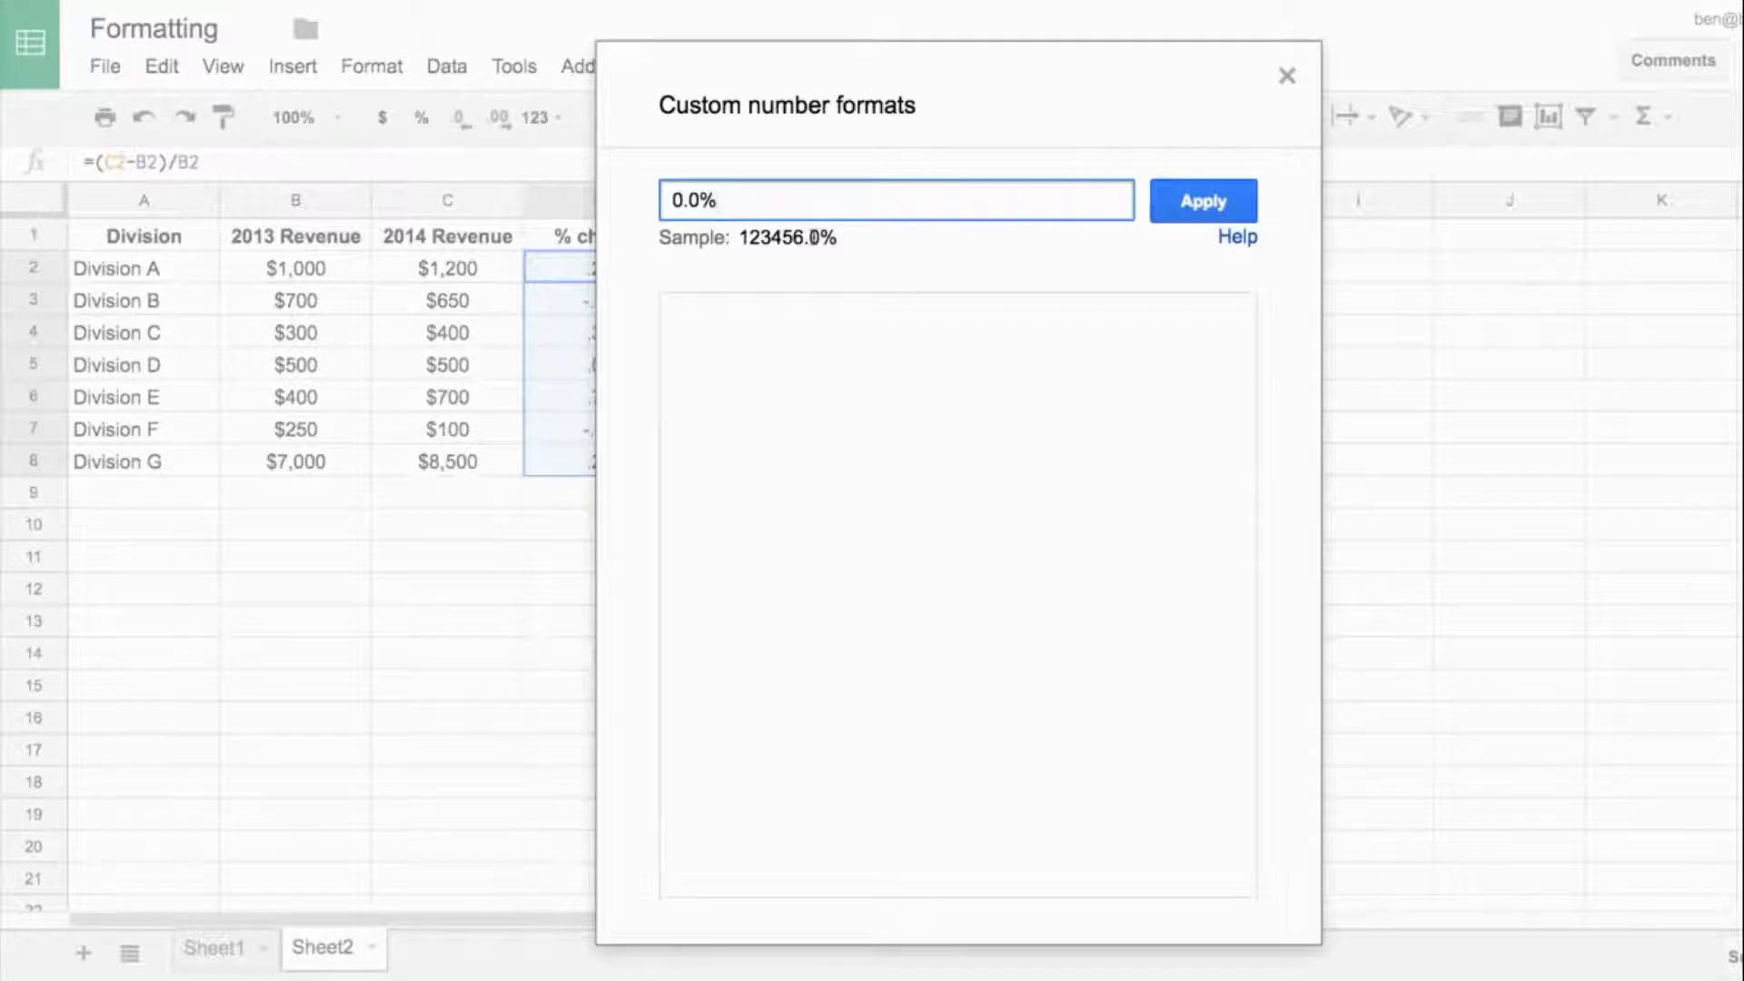
pyautogui.press('BackSpace')
pyautogui.press('BackSpace')
pyautogui.press('BackSpace')
pyautogui.write('%')
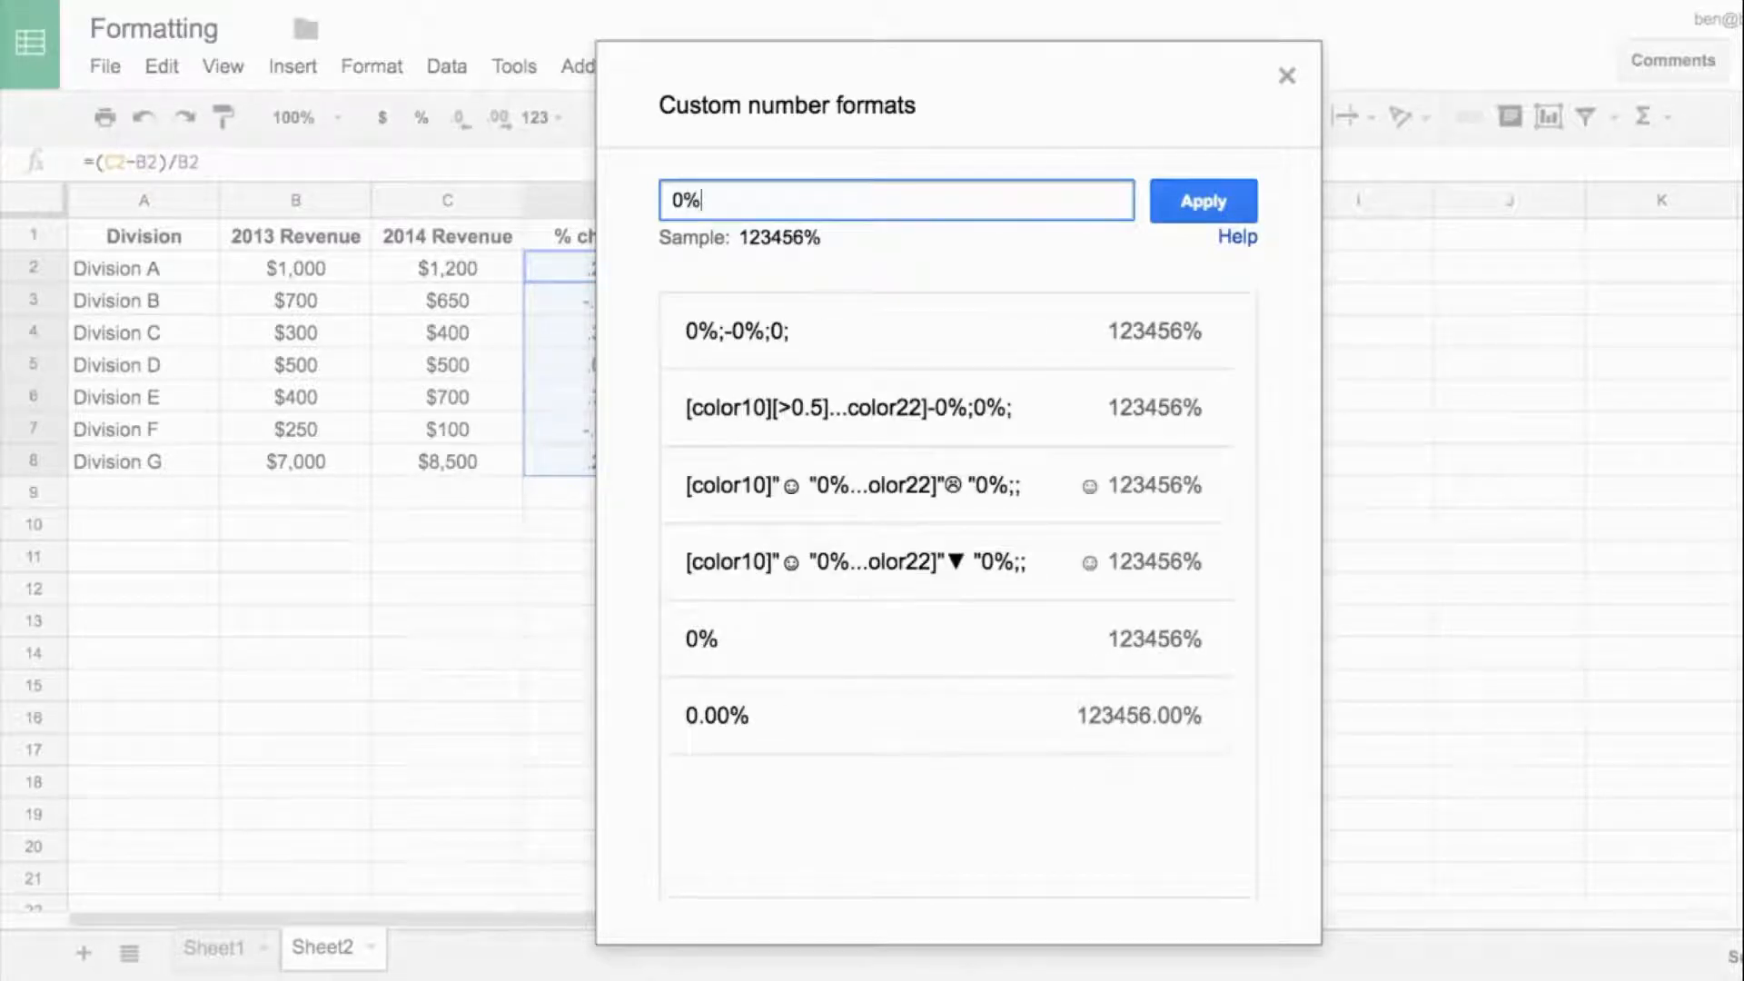
pyautogui.write(';')
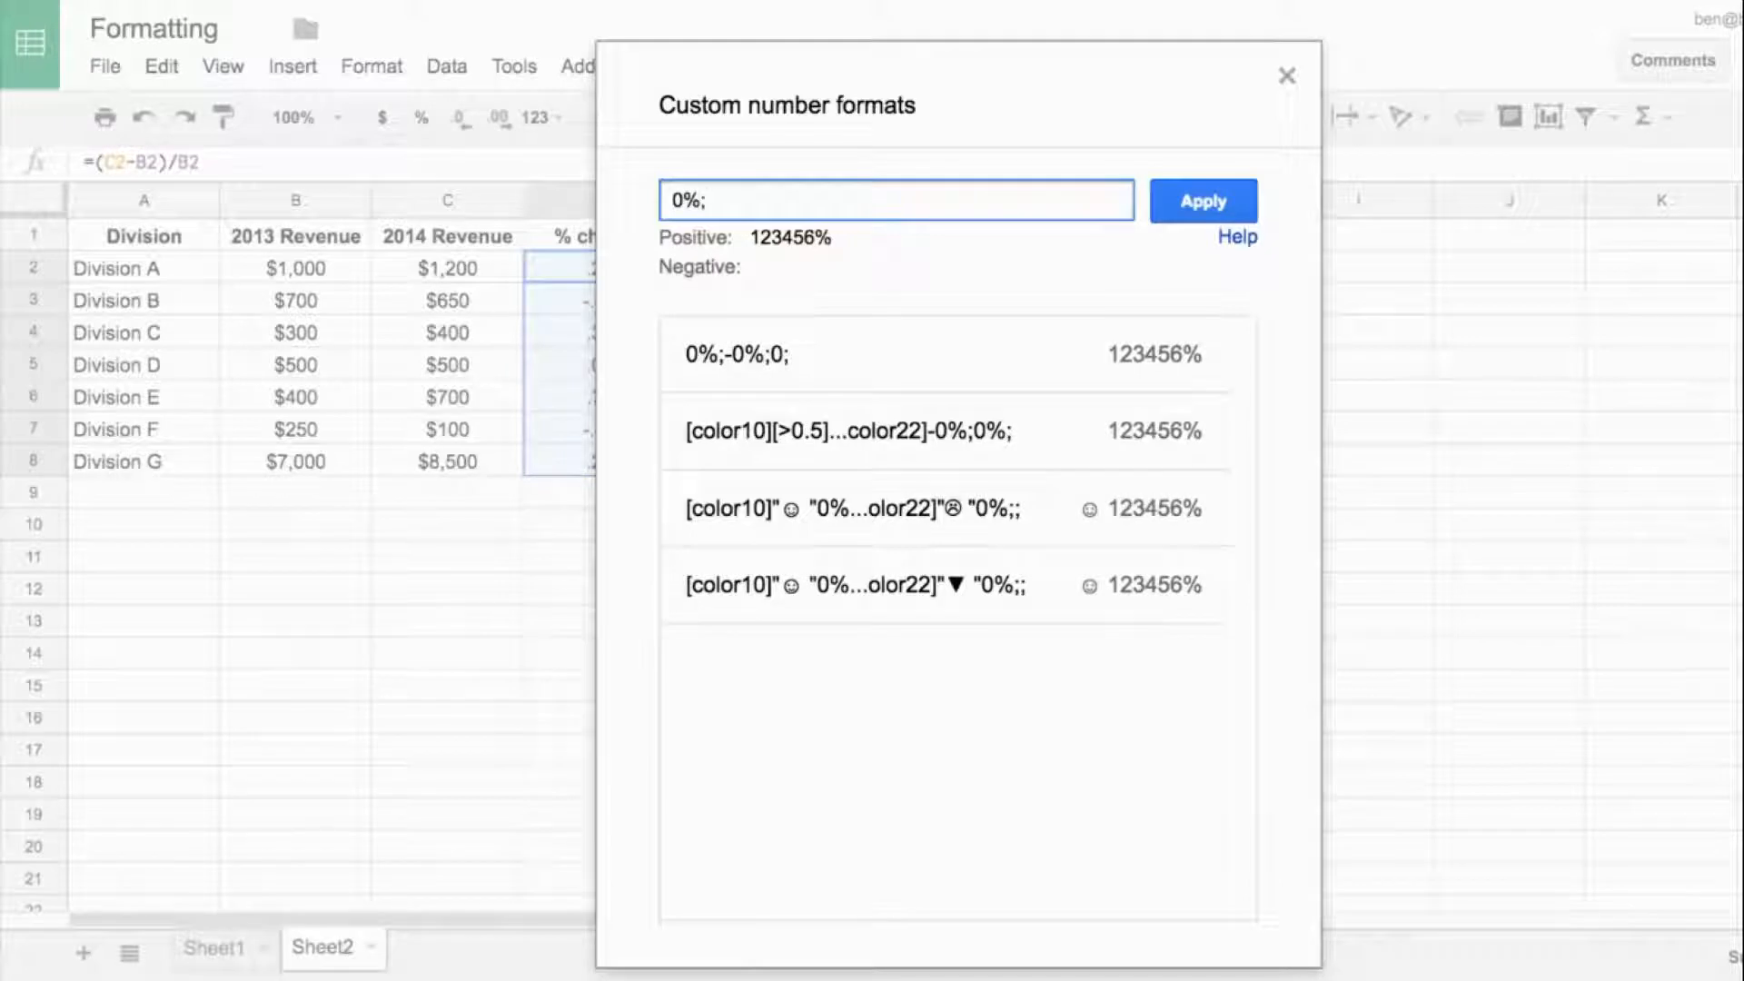
# - Extend the custom format code to 0%;-0%;0%; for positive, negative and zero values and apply it to D2:D8
pyautogui.write('-0%')
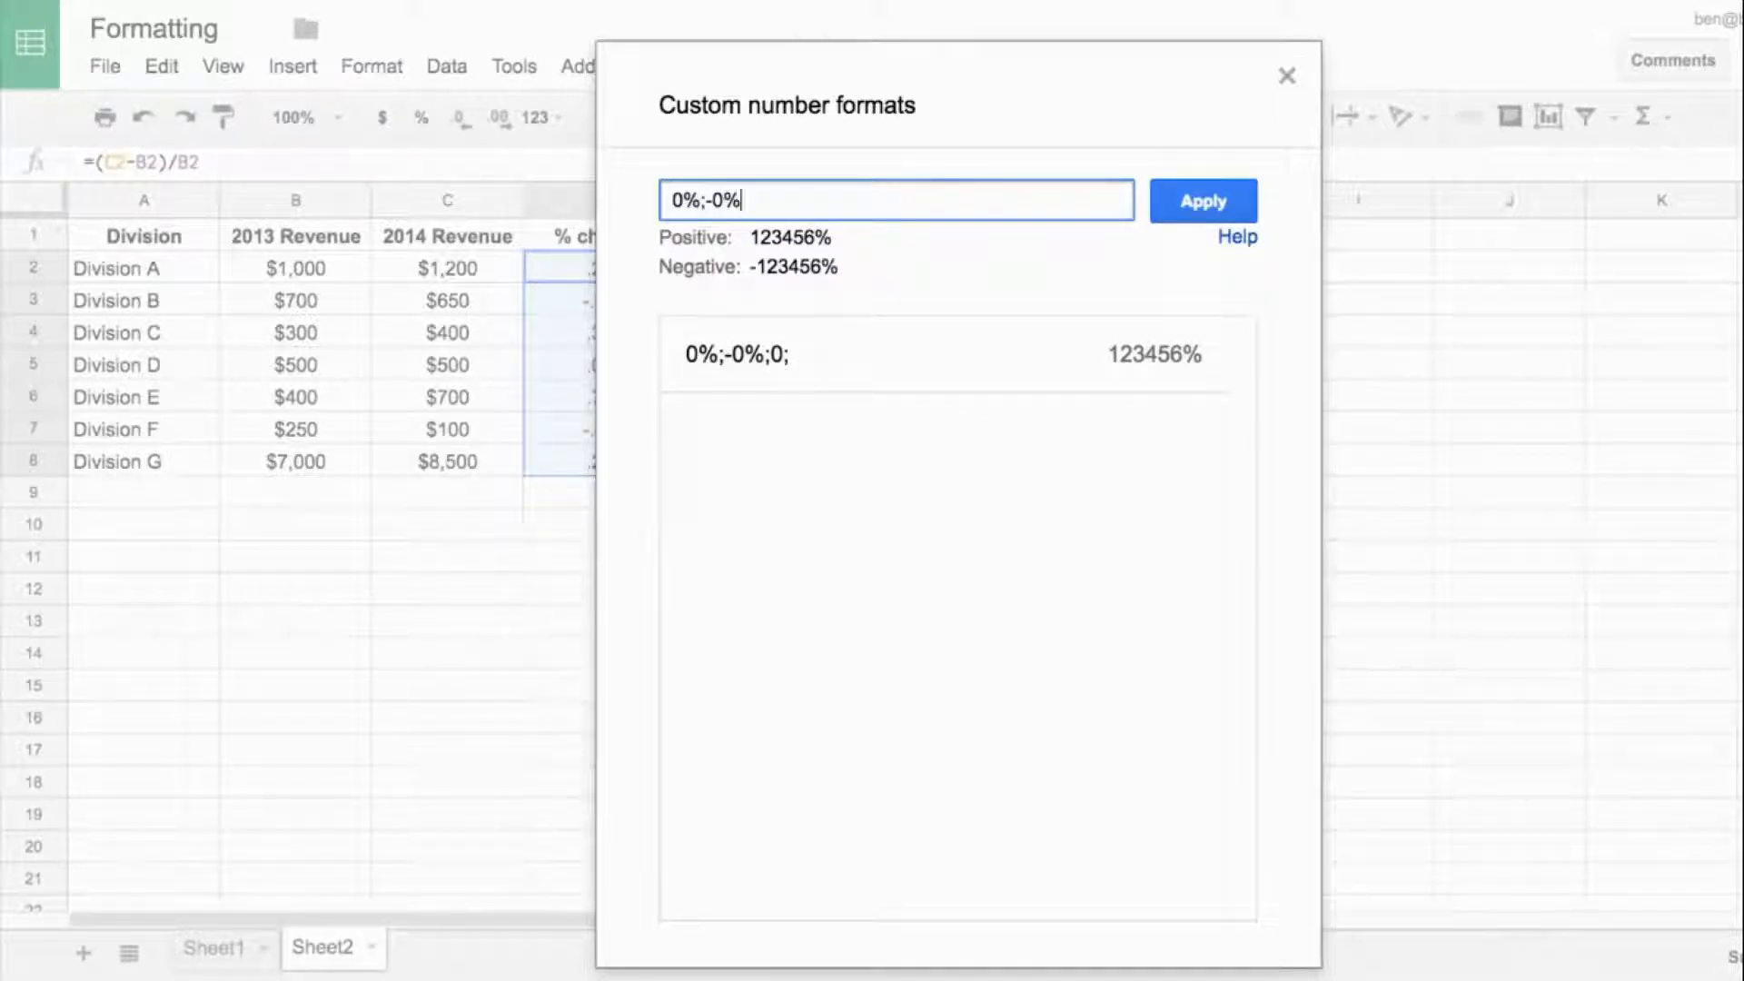
pyautogui.write(';')
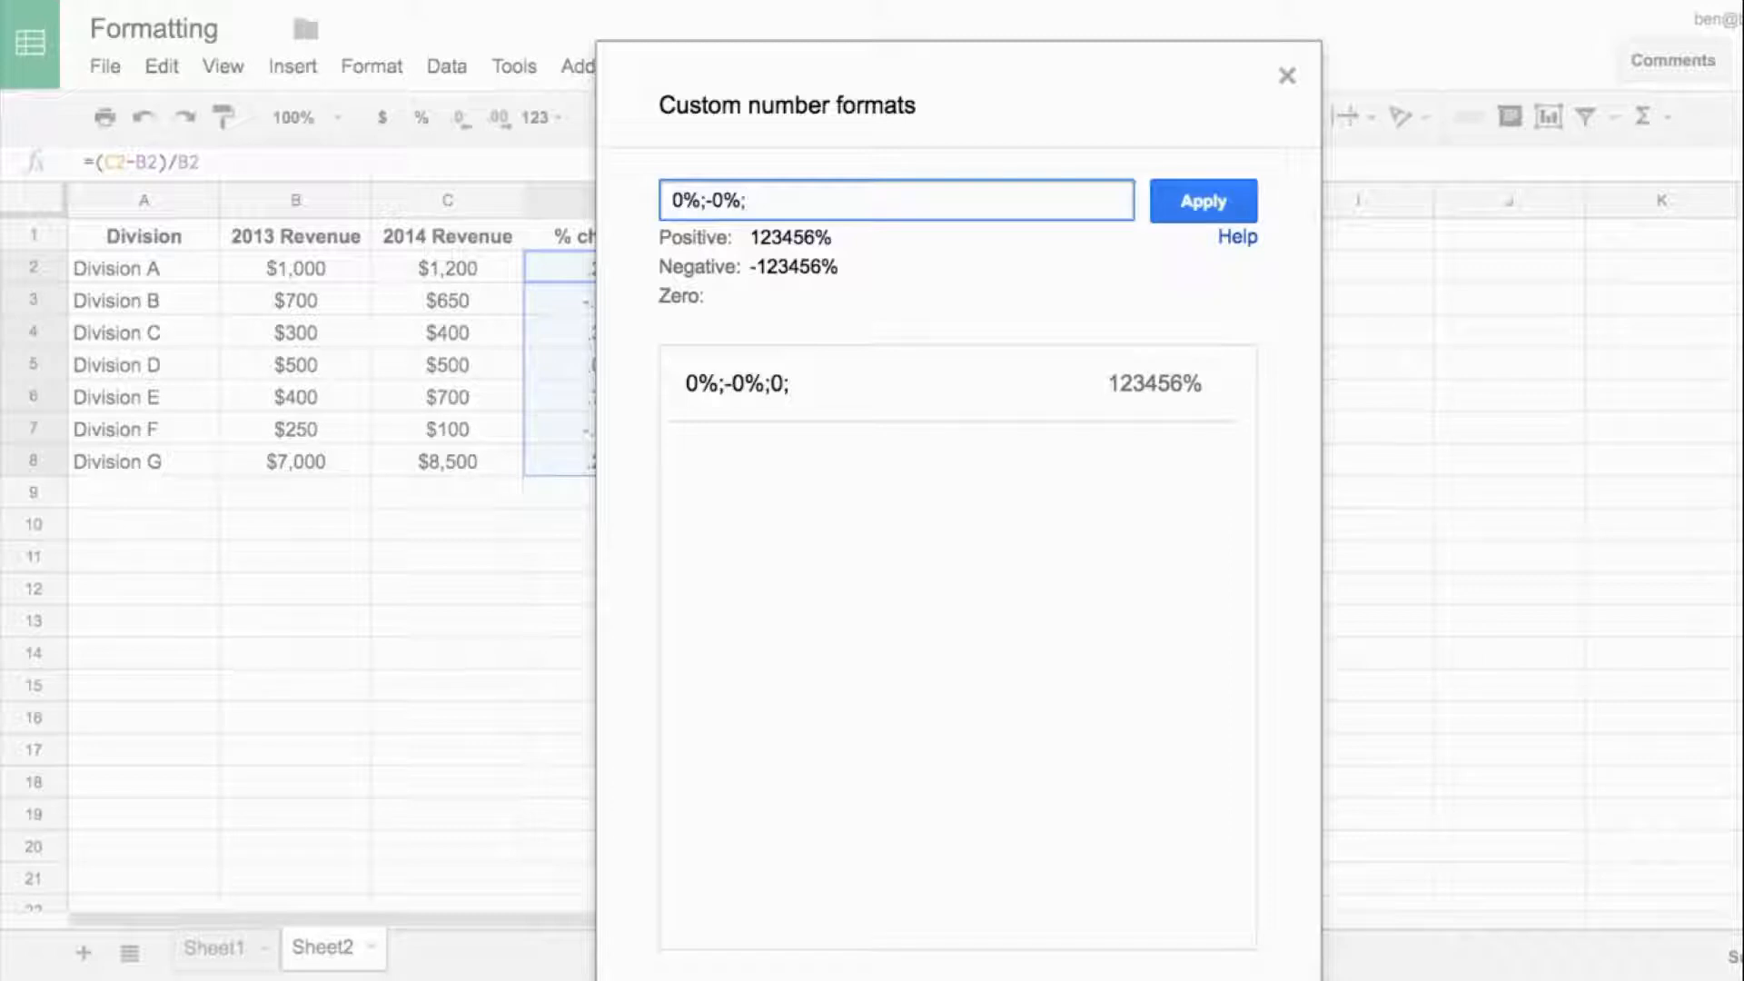
pyautogui.write('0%;')
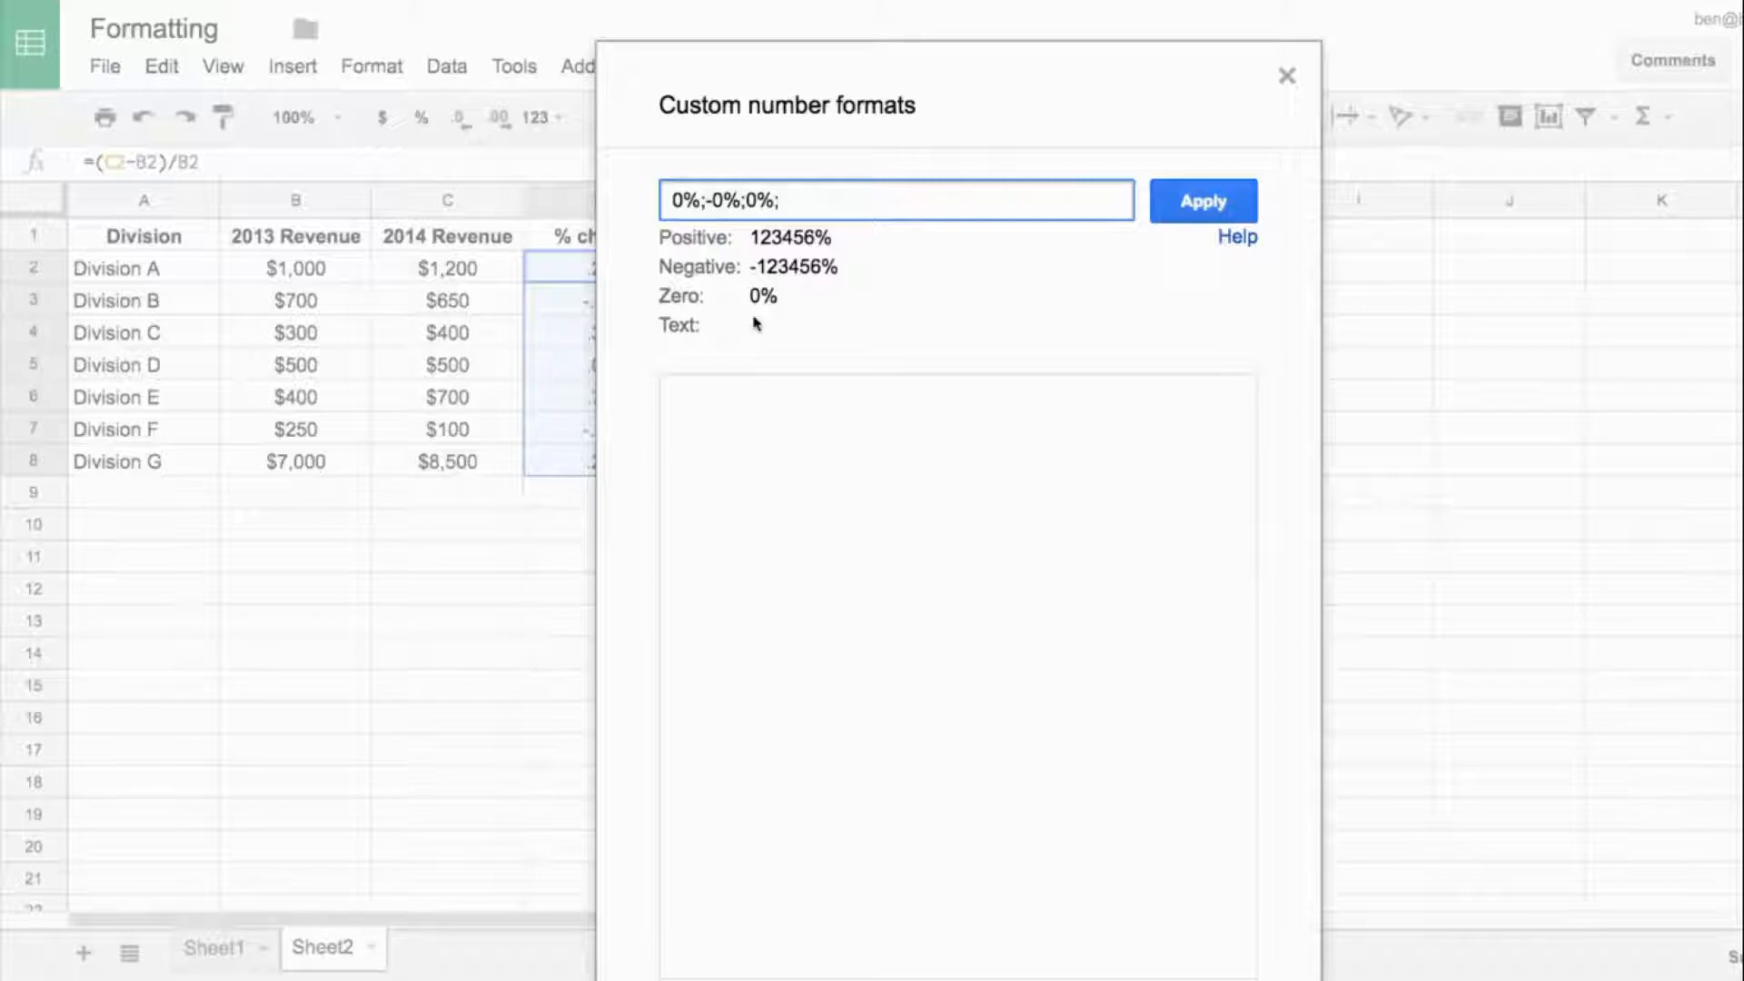
pyautogui.click(1206, 201)
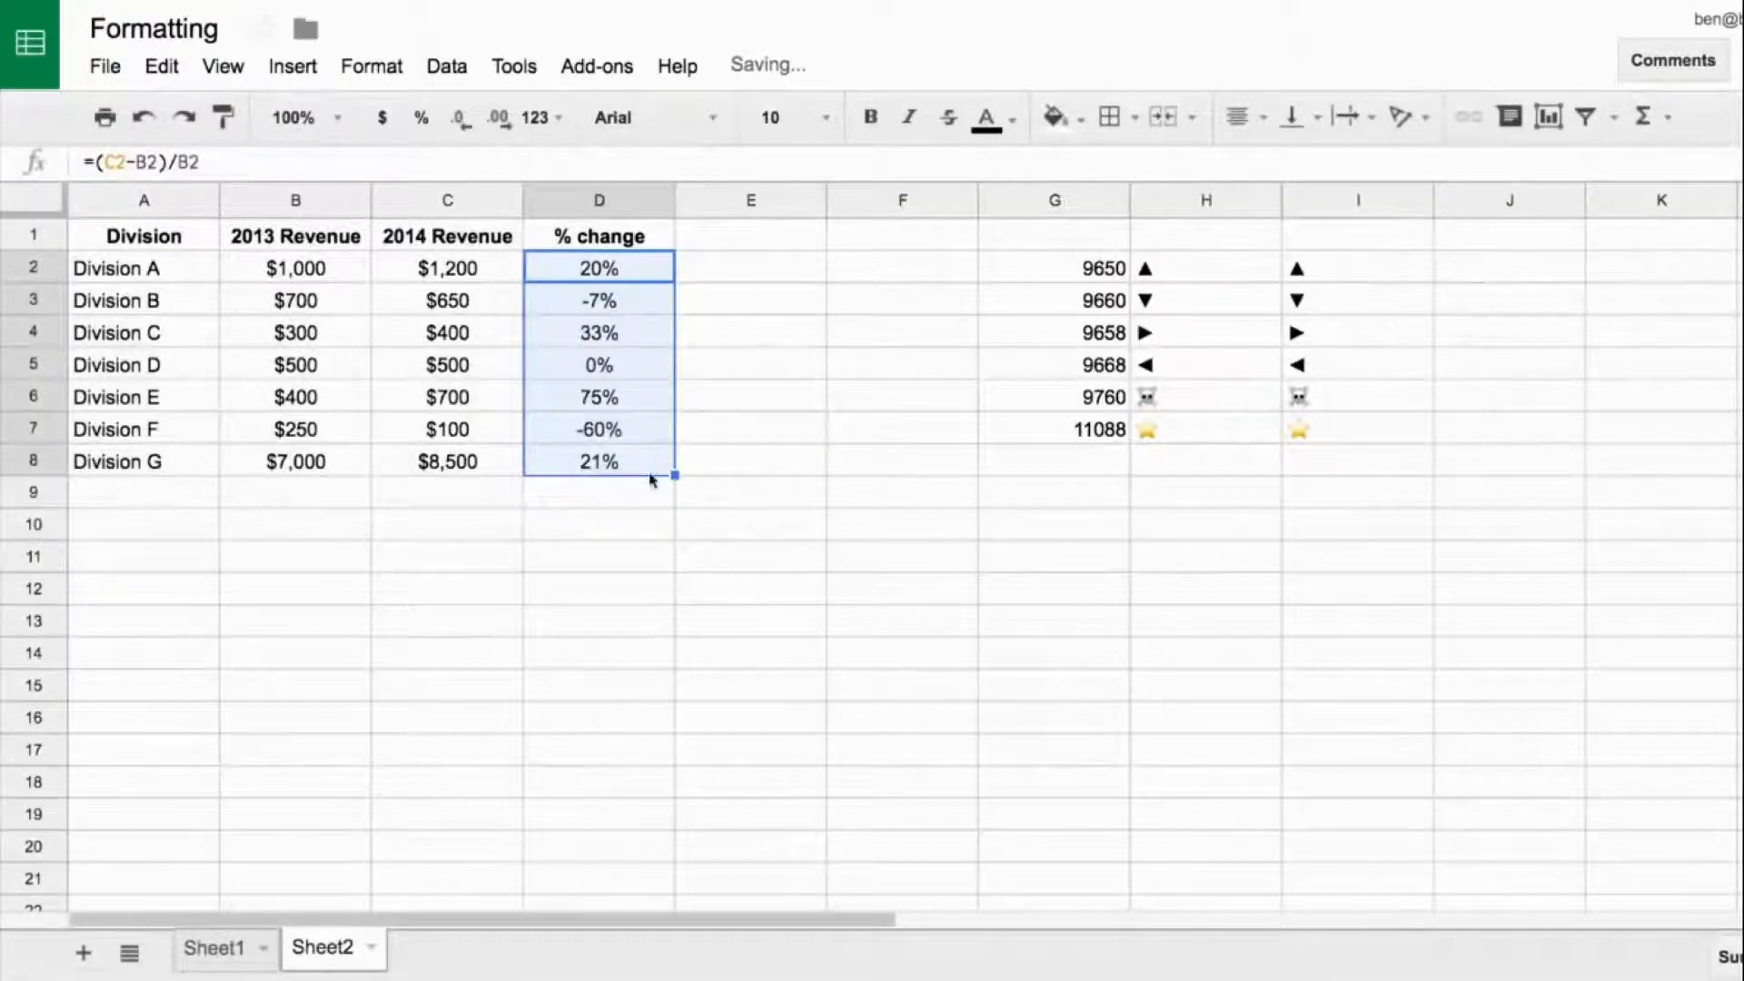
# - Copy the ▲ symbol from I2 and apply it as a prefix to the positive section of the D2:D8 custom number format
pyautogui.click(1308, 273)
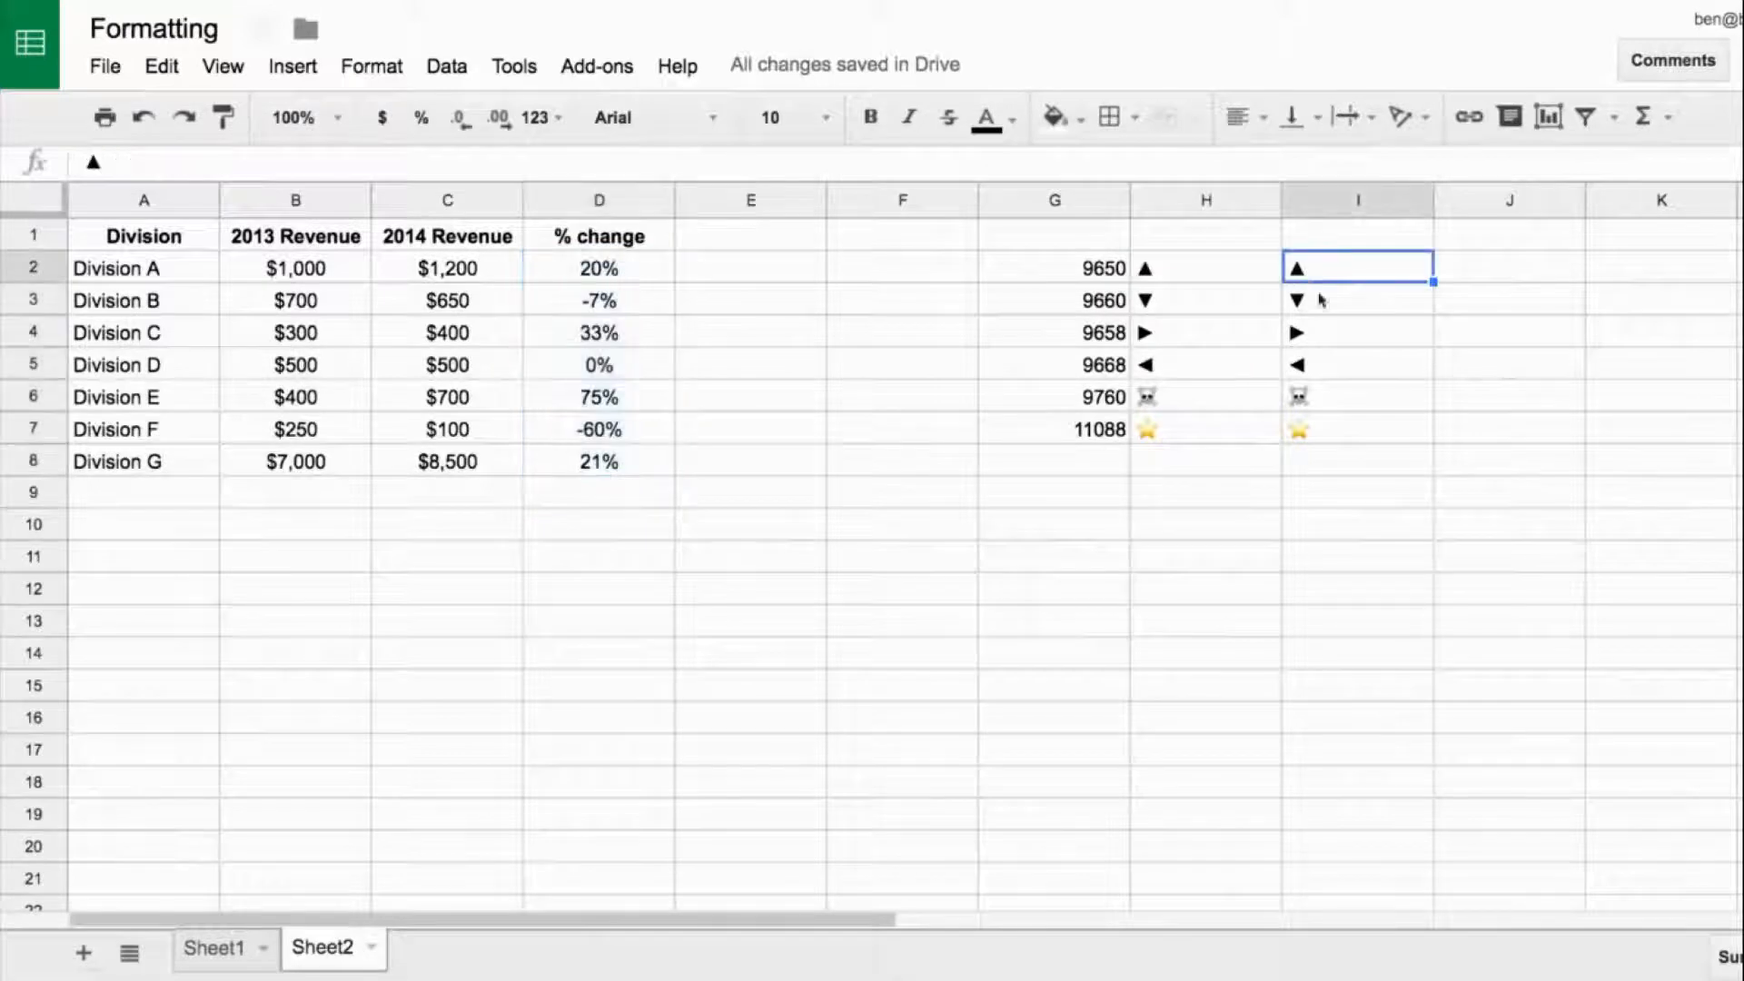
pyautogui.click(95, 164)
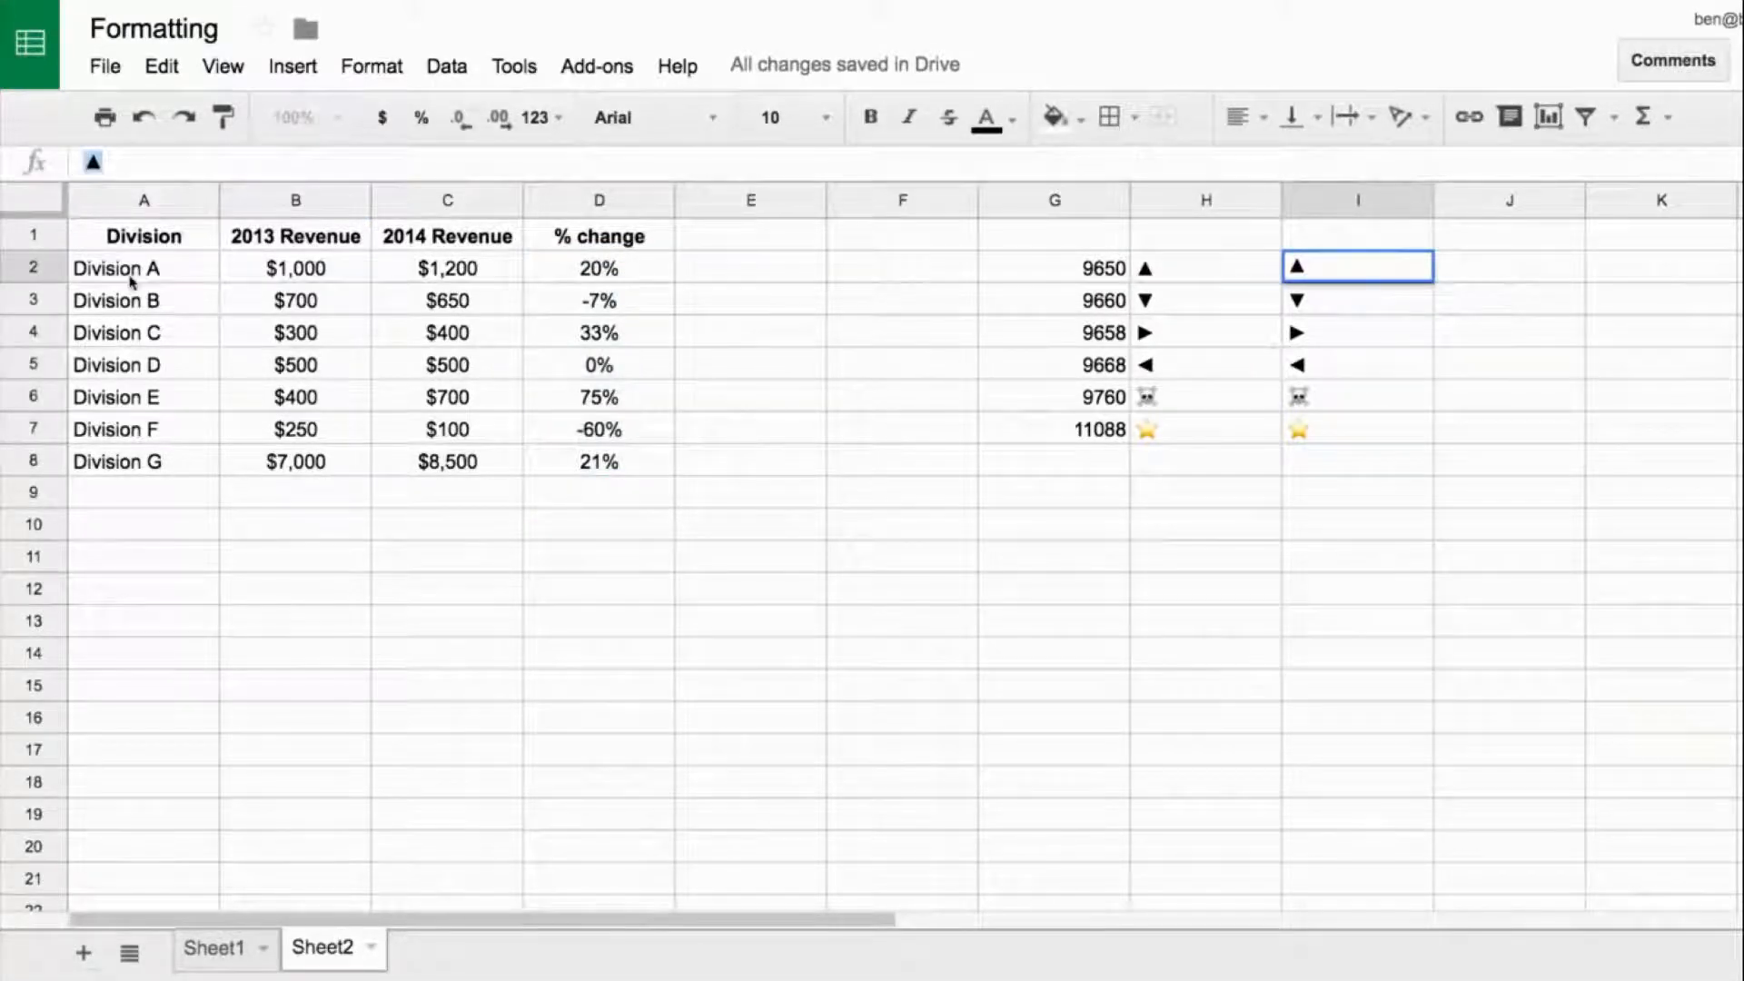
pyautogui.moveTo(600, 277); pyautogui.dragTo(599, 462)
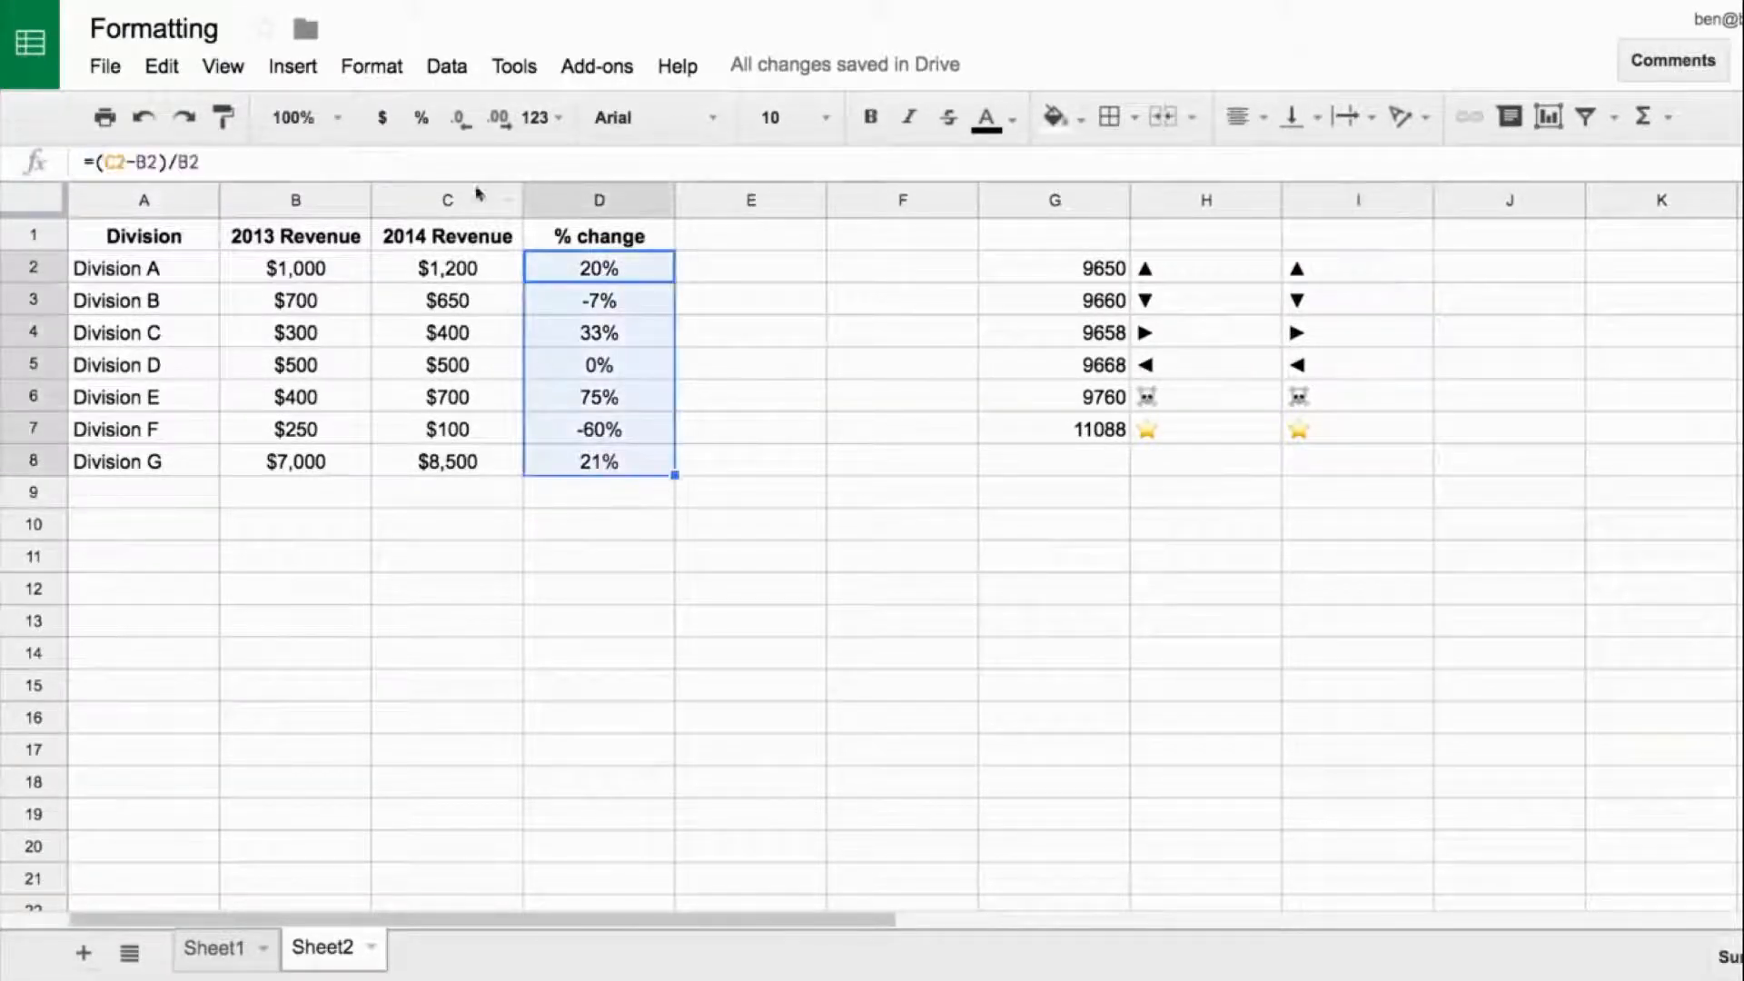
pyautogui.click(540, 117)
pyautogui.moveTo(727, 915)
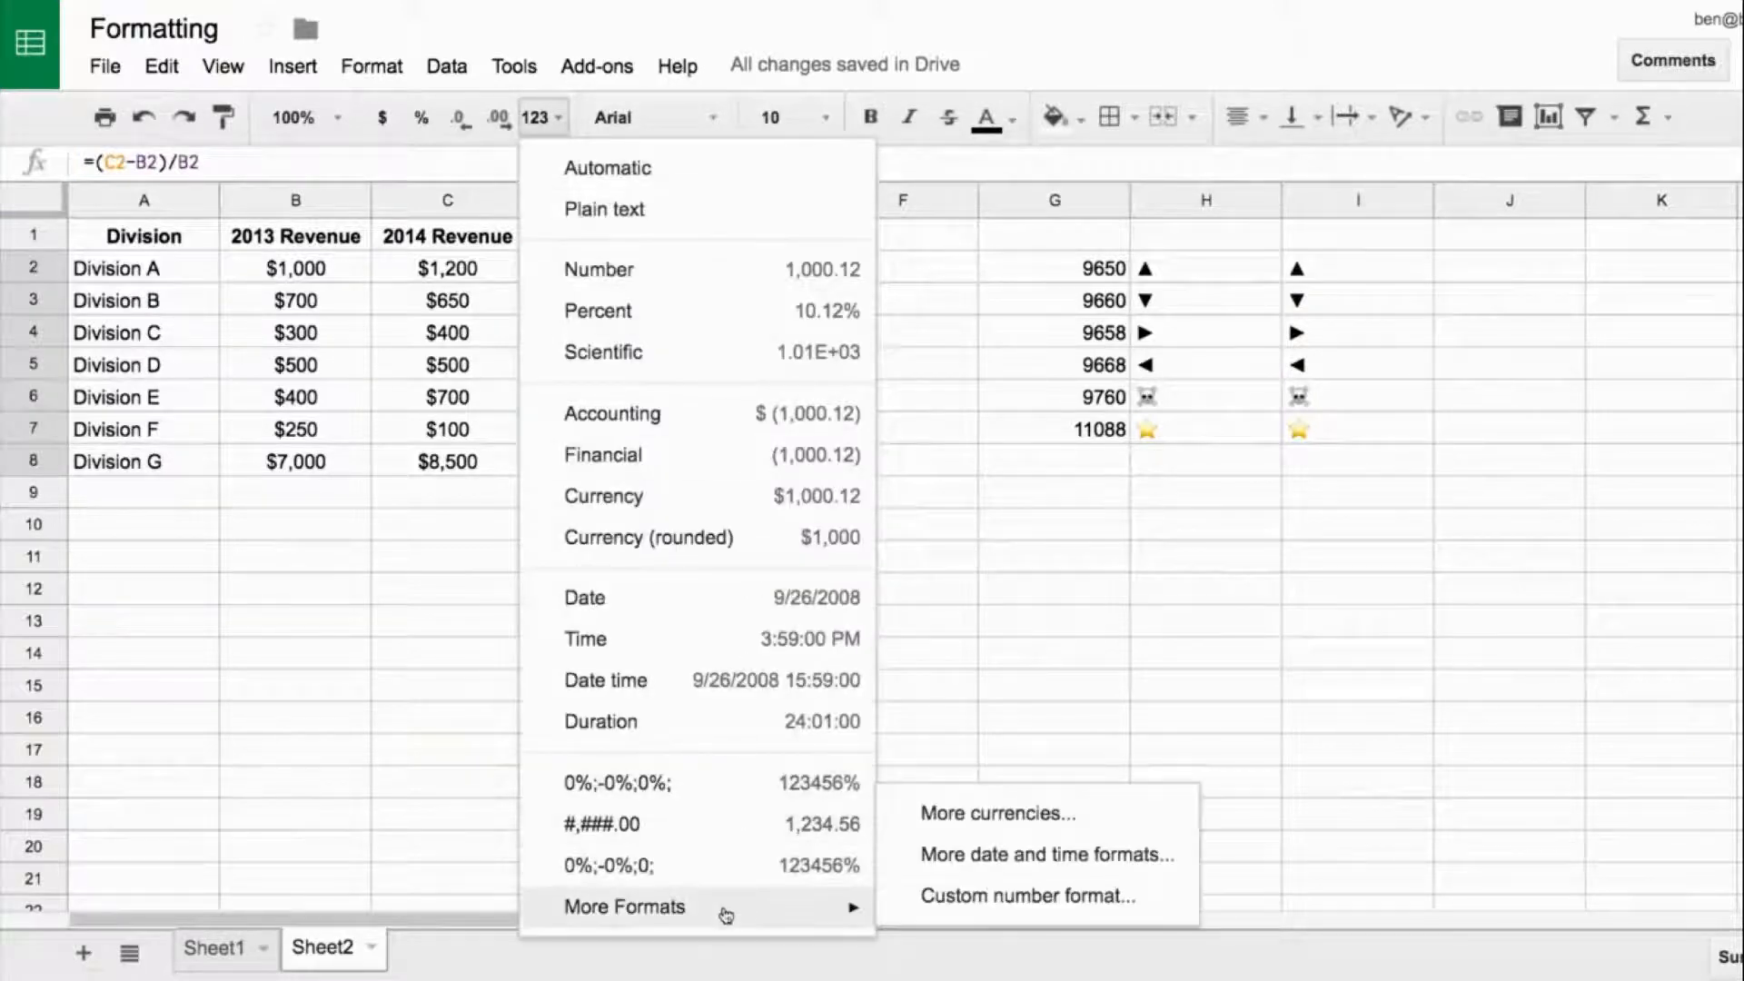
pyautogui.click(977, 896)
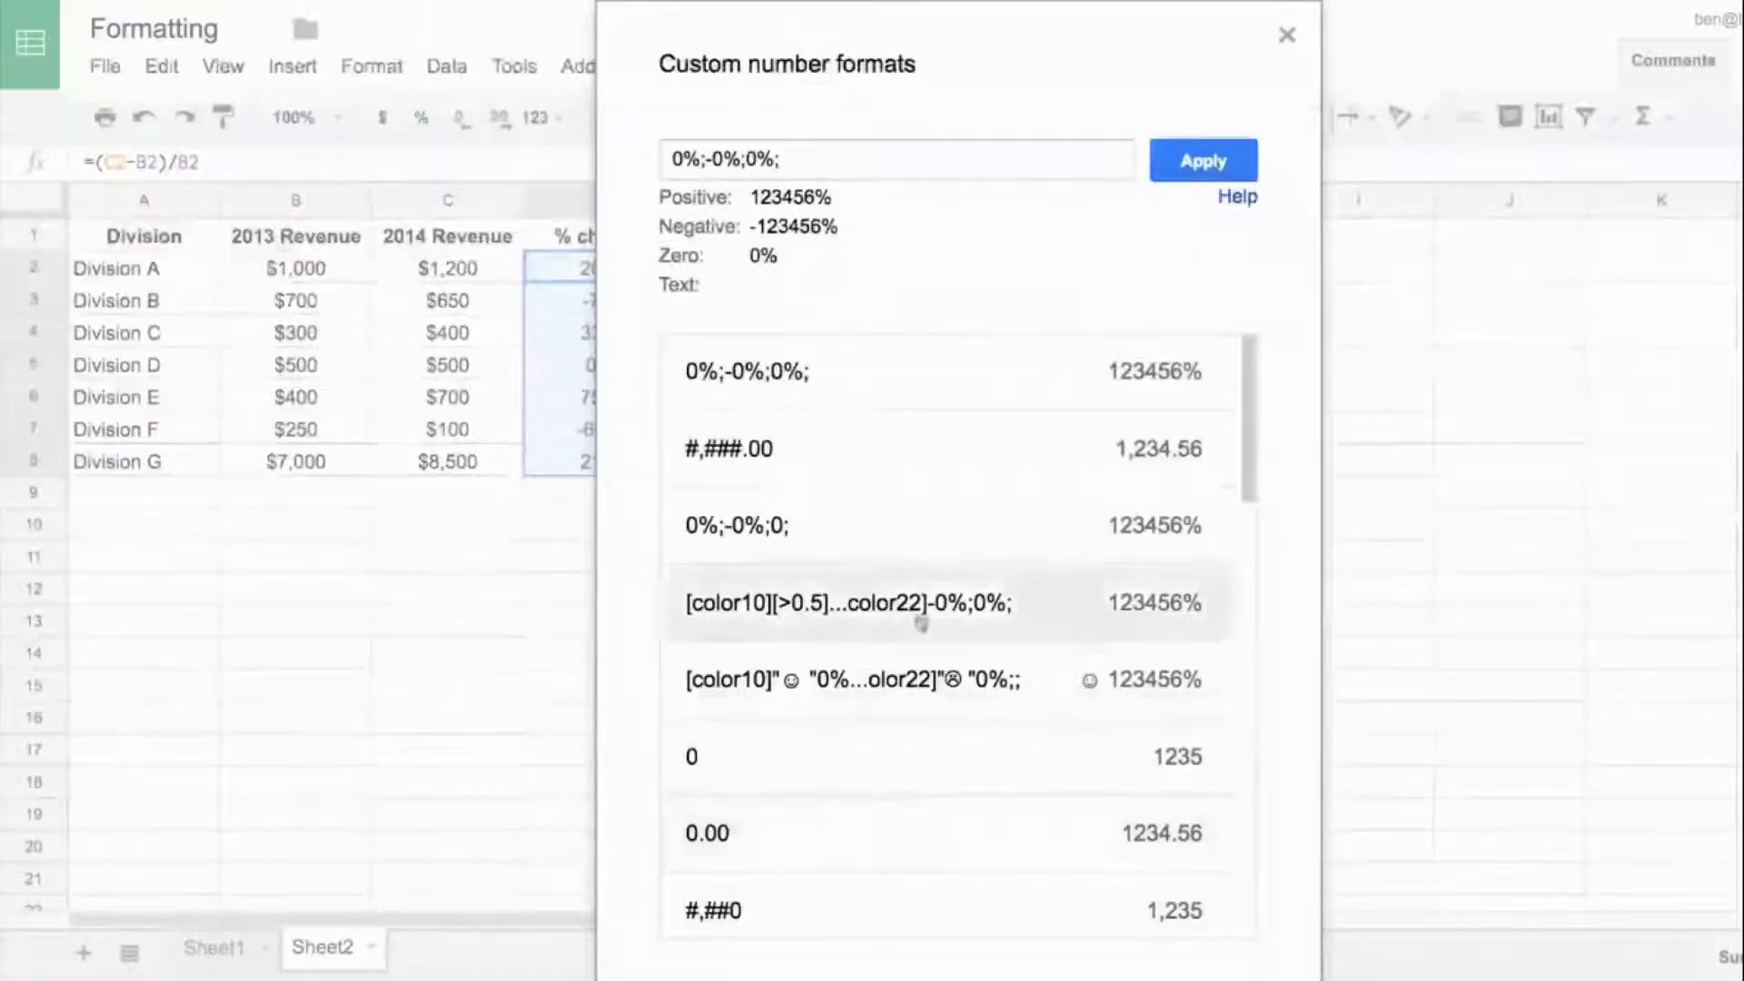
pyautogui.click(677, 163)
pyautogui.write('▲')
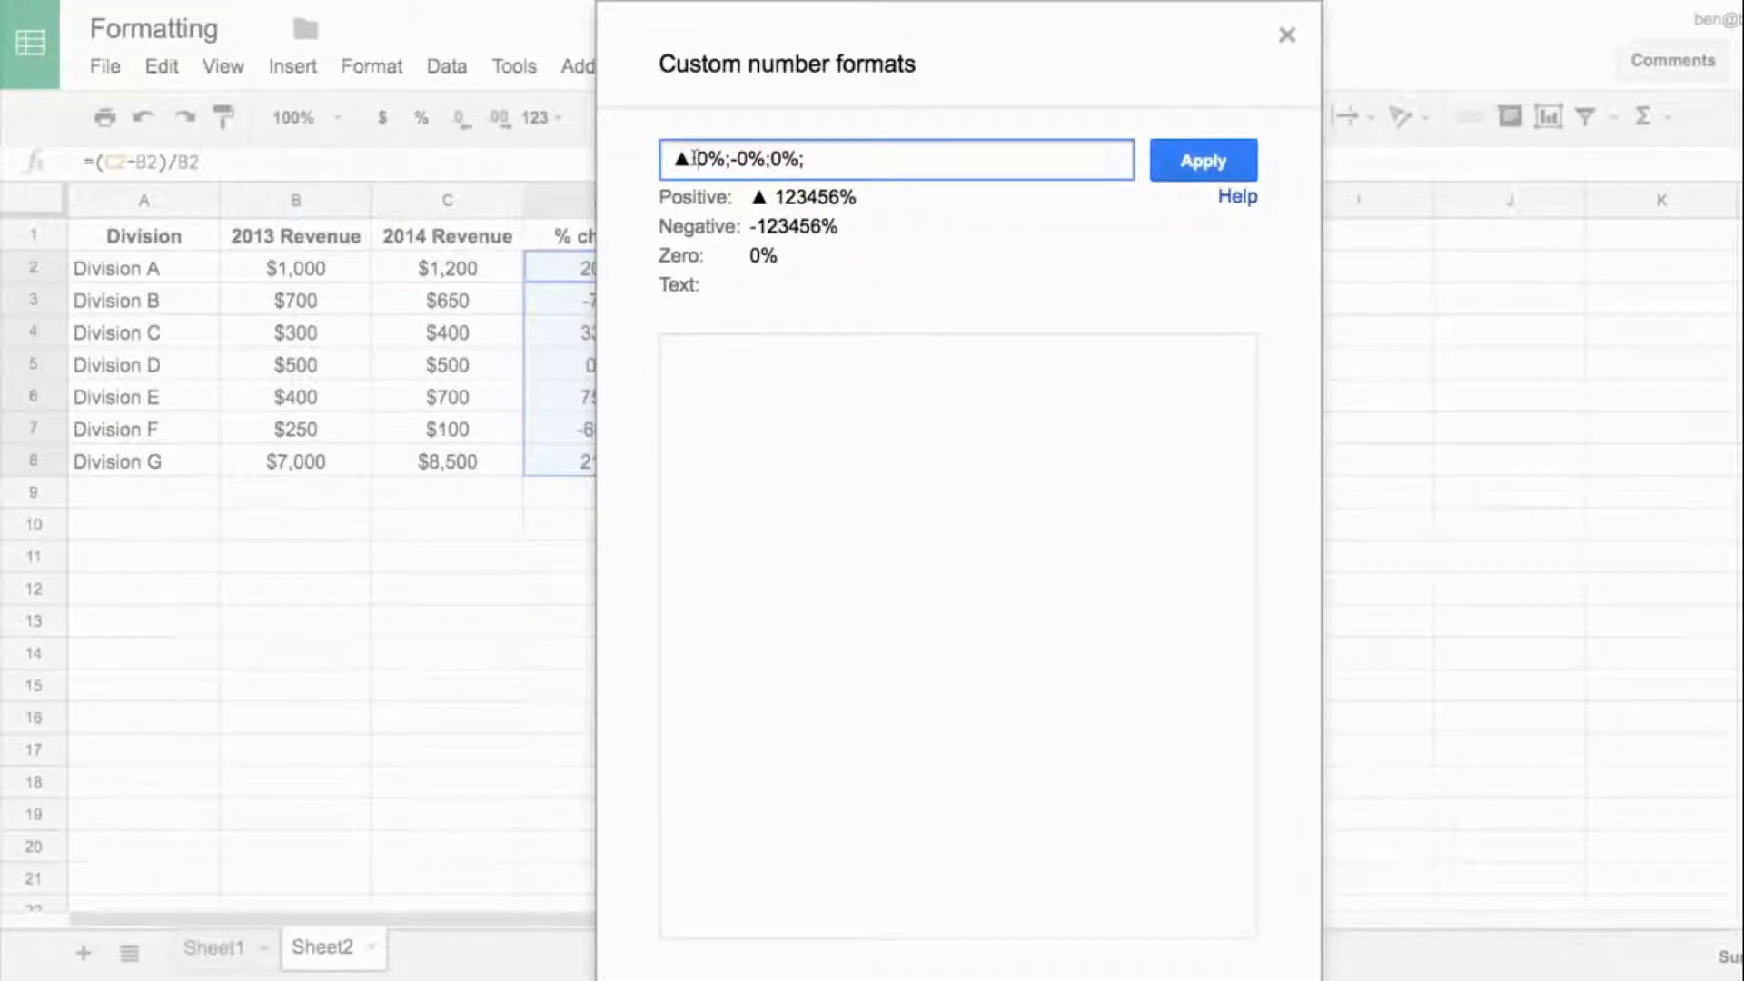
pyautogui.click(1199, 161)
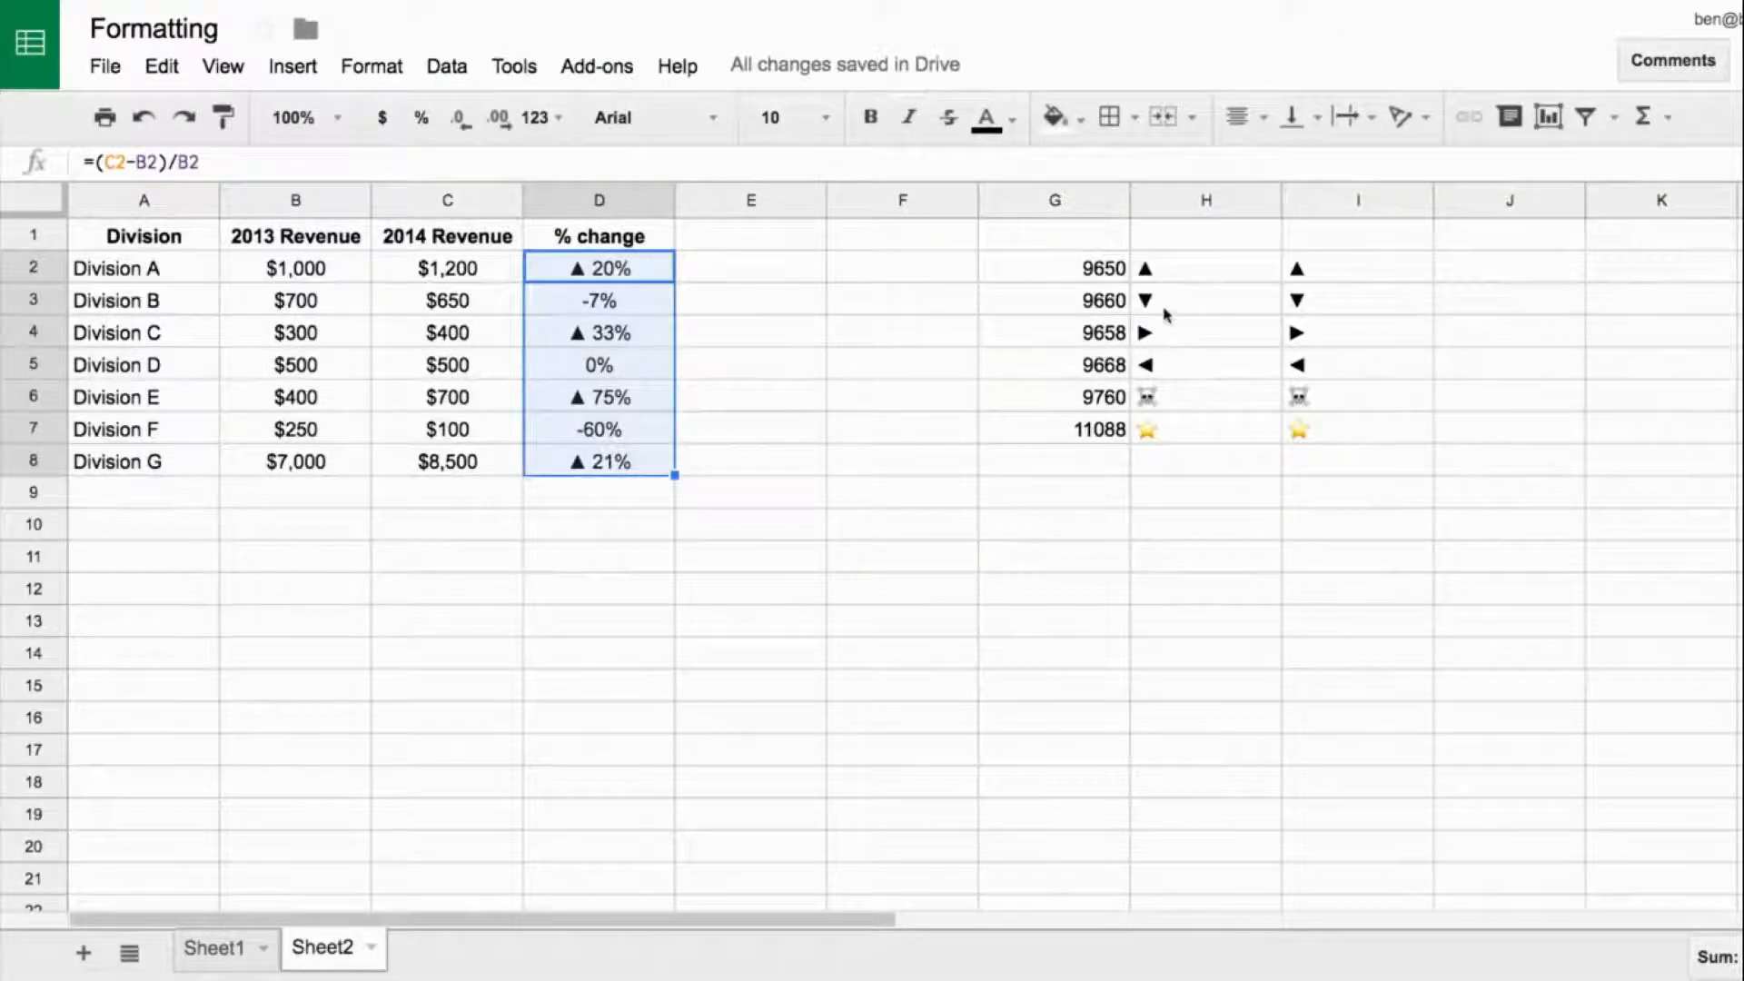
# - Copy the ▼ symbol from I3 and apply it as a prefix to the negative section of the D2:D8 custom number format
pyautogui.click(1164, 312)
pyautogui.click(1292, 306)
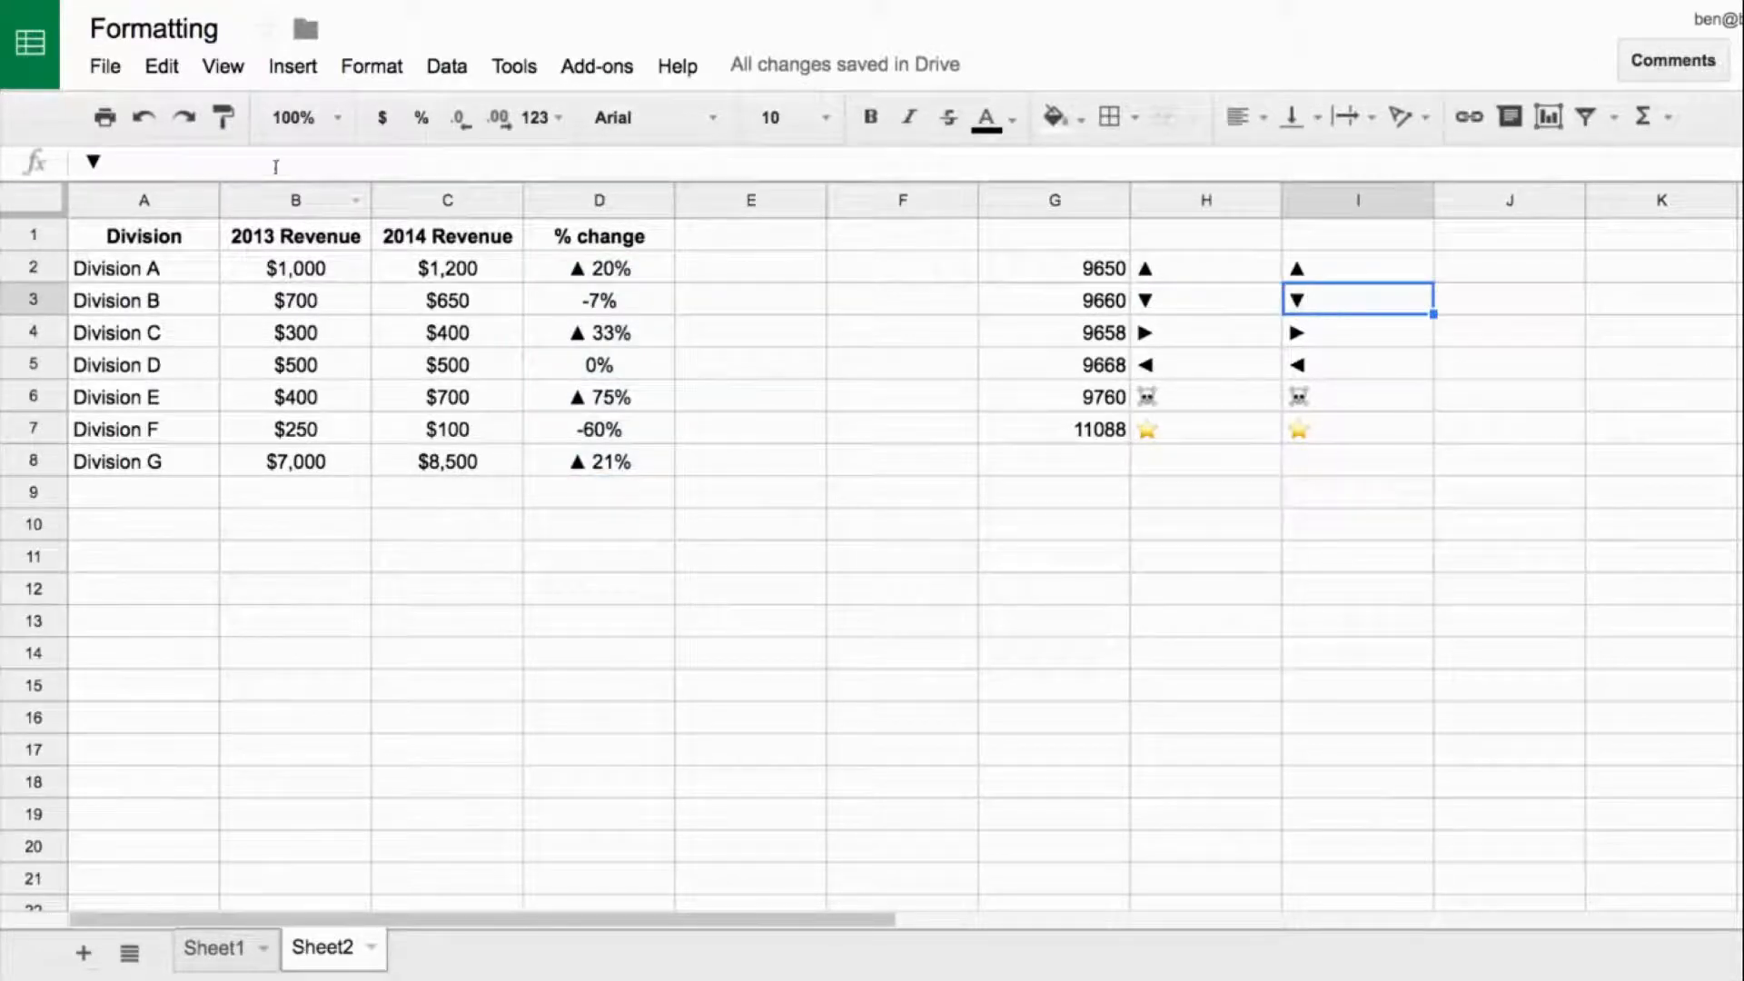
pyautogui.click(103, 161)
pyautogui.moveTo(103, 163); pyautogui.dragTo(78, 165)
pyautogui.hotkey('ctrl', 'c')
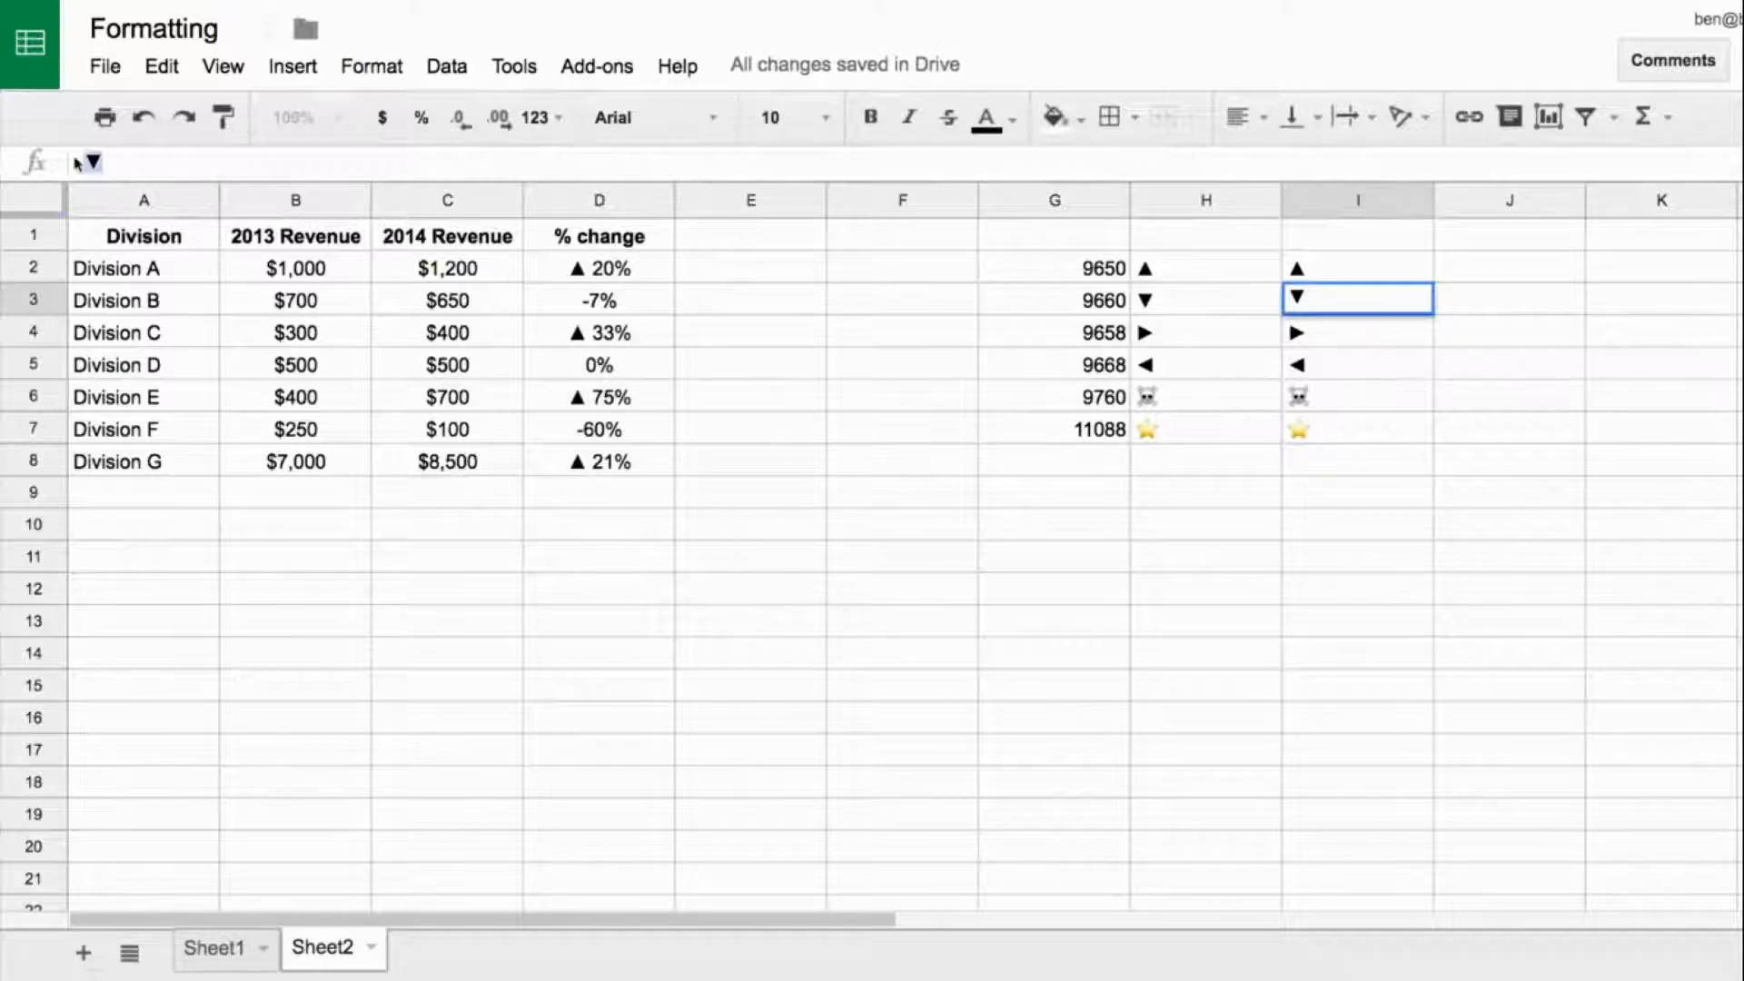
pyautogui.moveTo(598, 268); pyautogui.dragTo(598, 462)
pyautogui.click(540, 117)
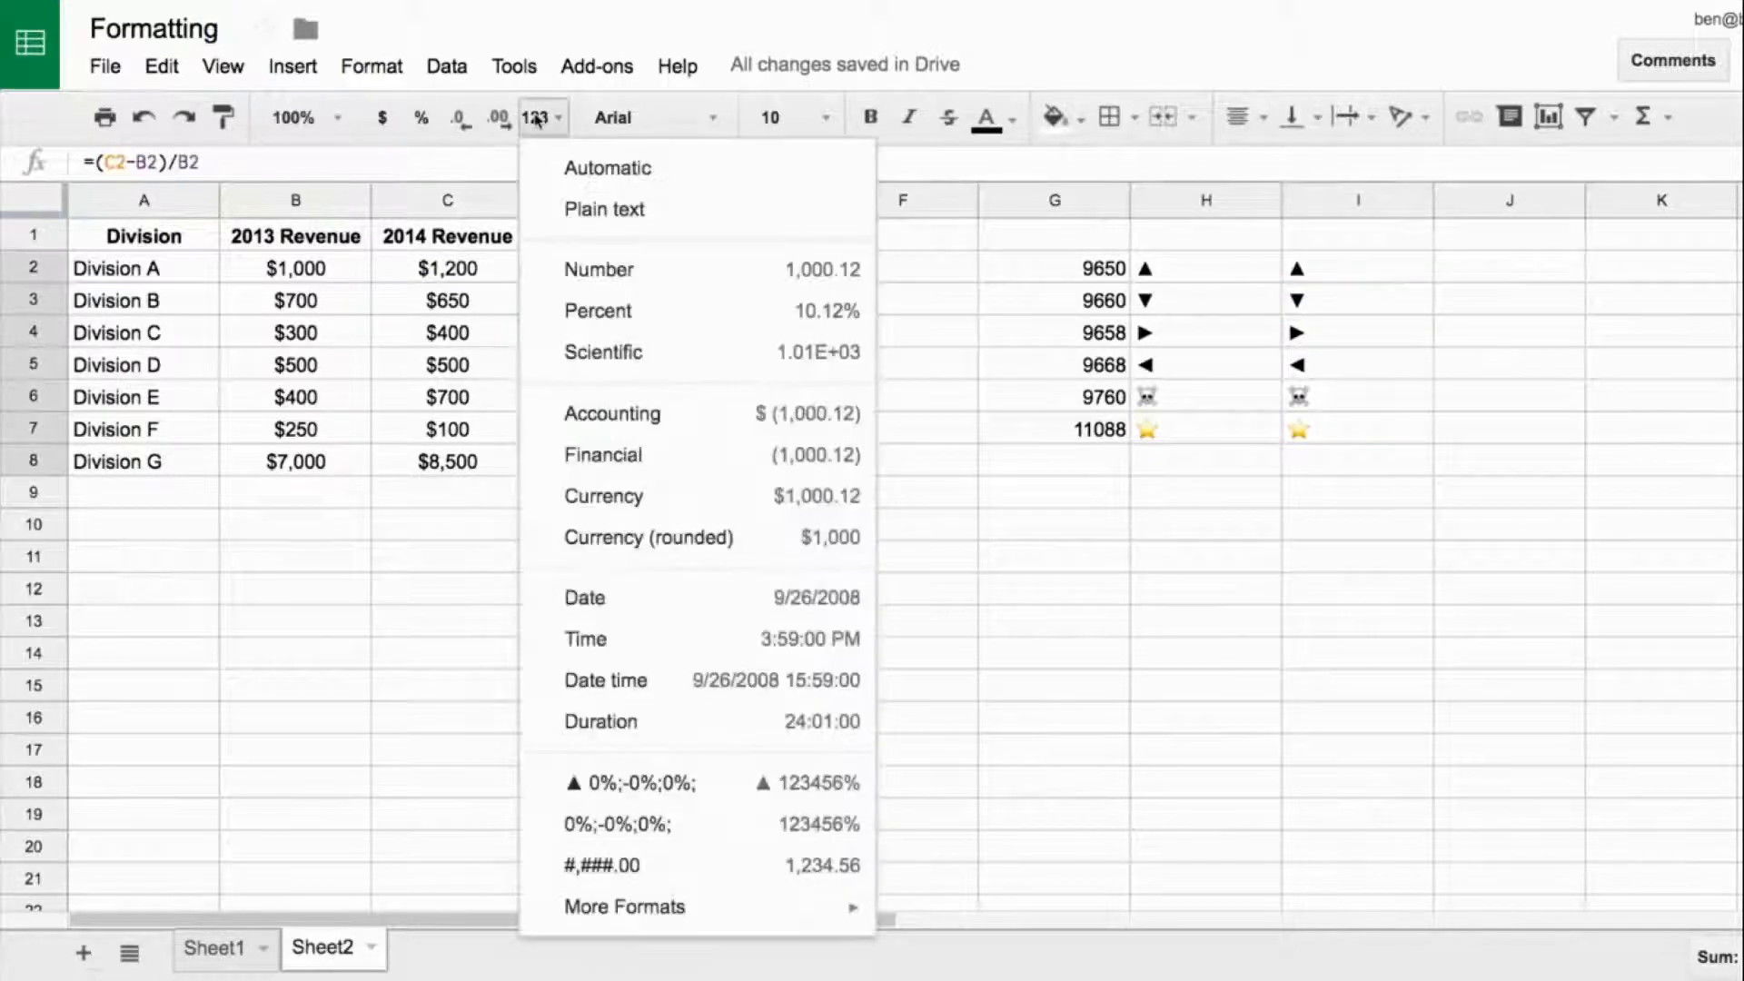
pyautogui.moveTo(758, 908)
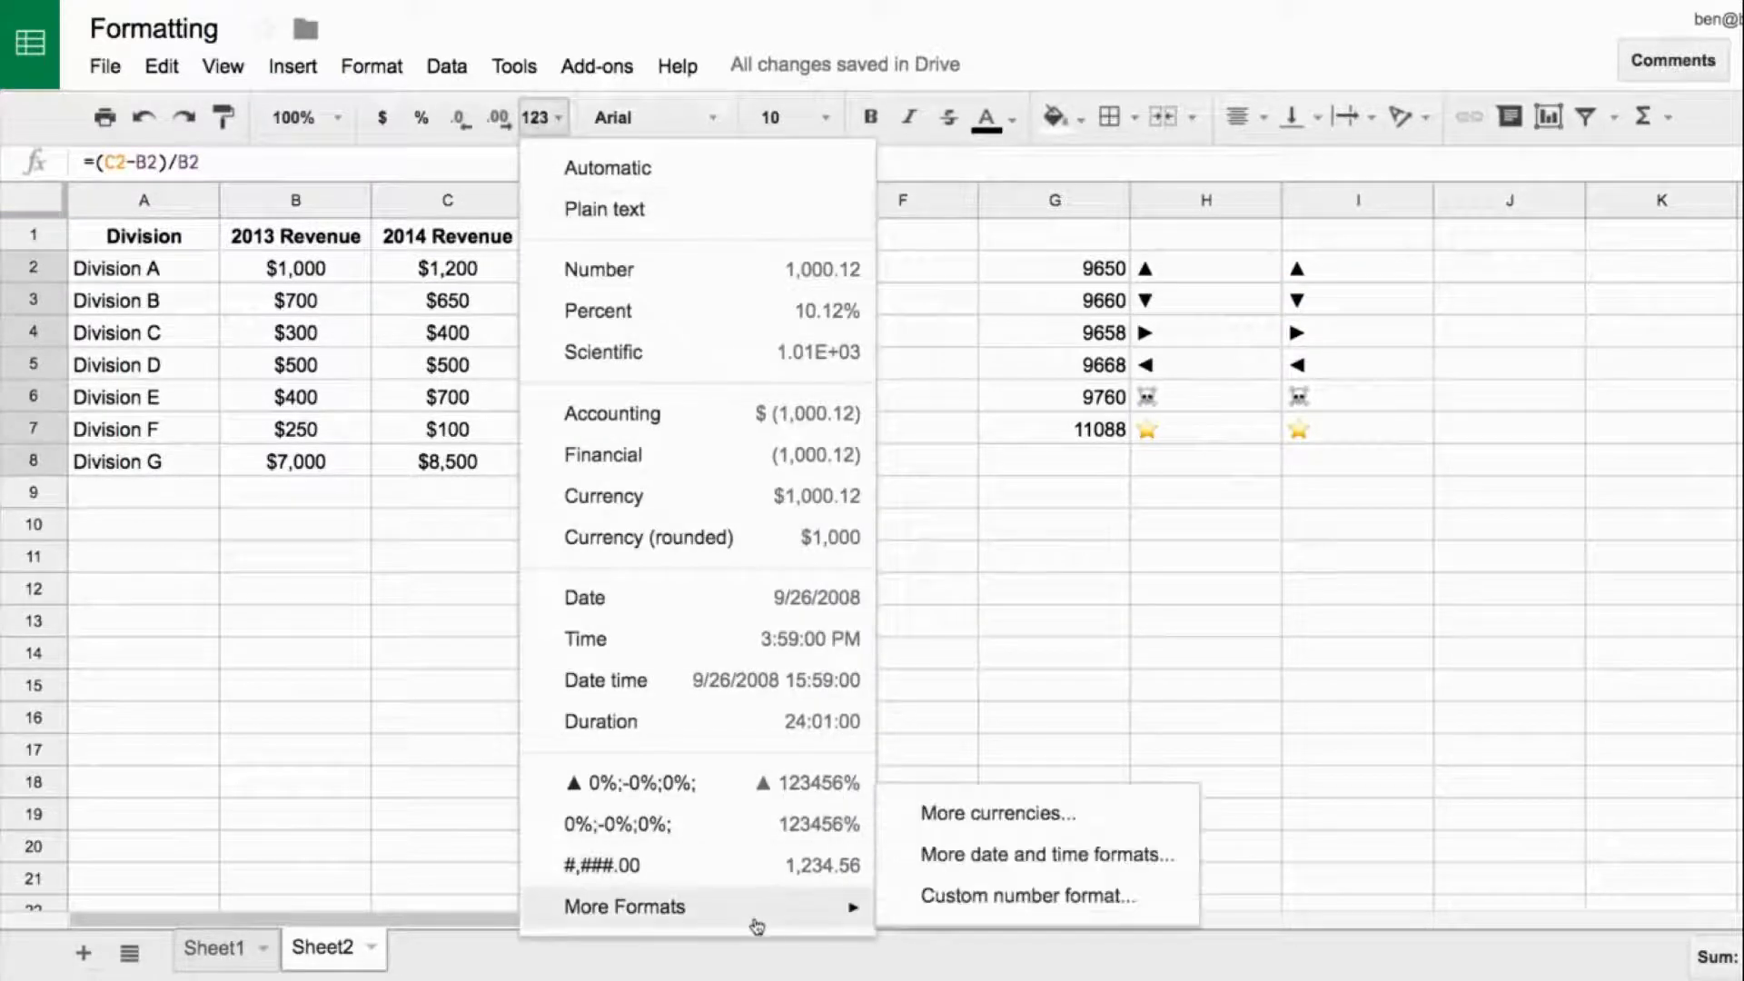
pyautogui.click(1065, 886)
pyautogui.click(734, 161)
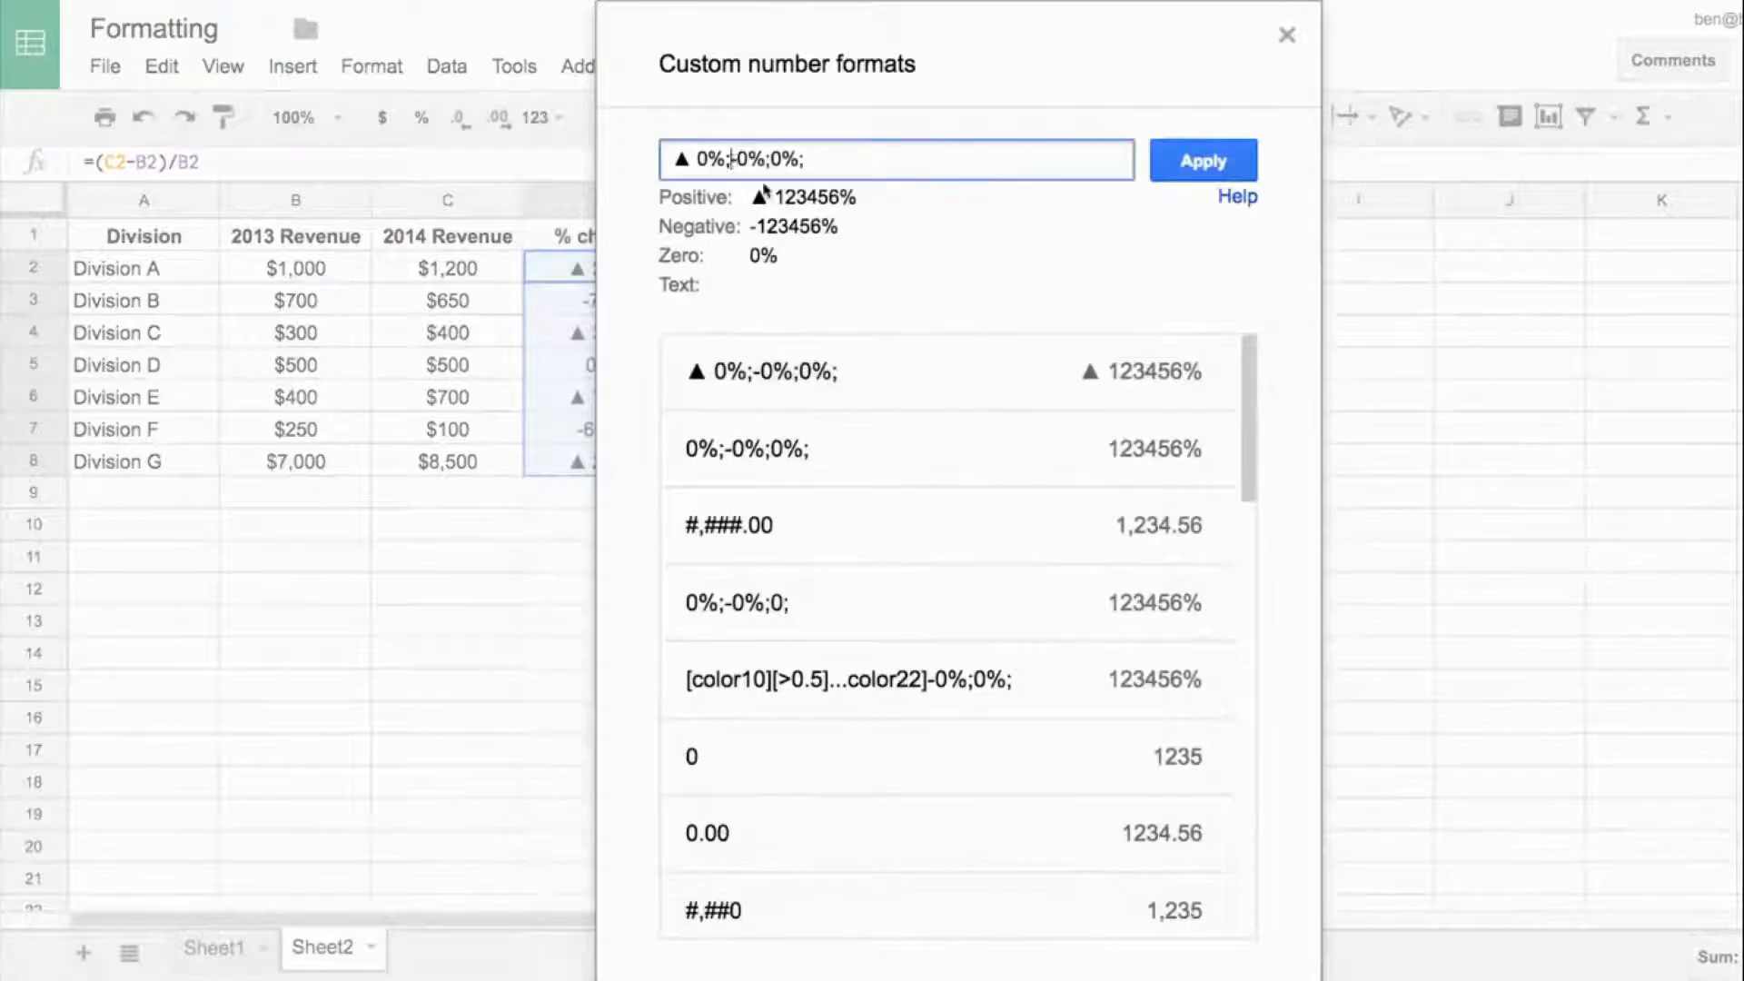
pyautogui.hotkey('ctrl', 'v')
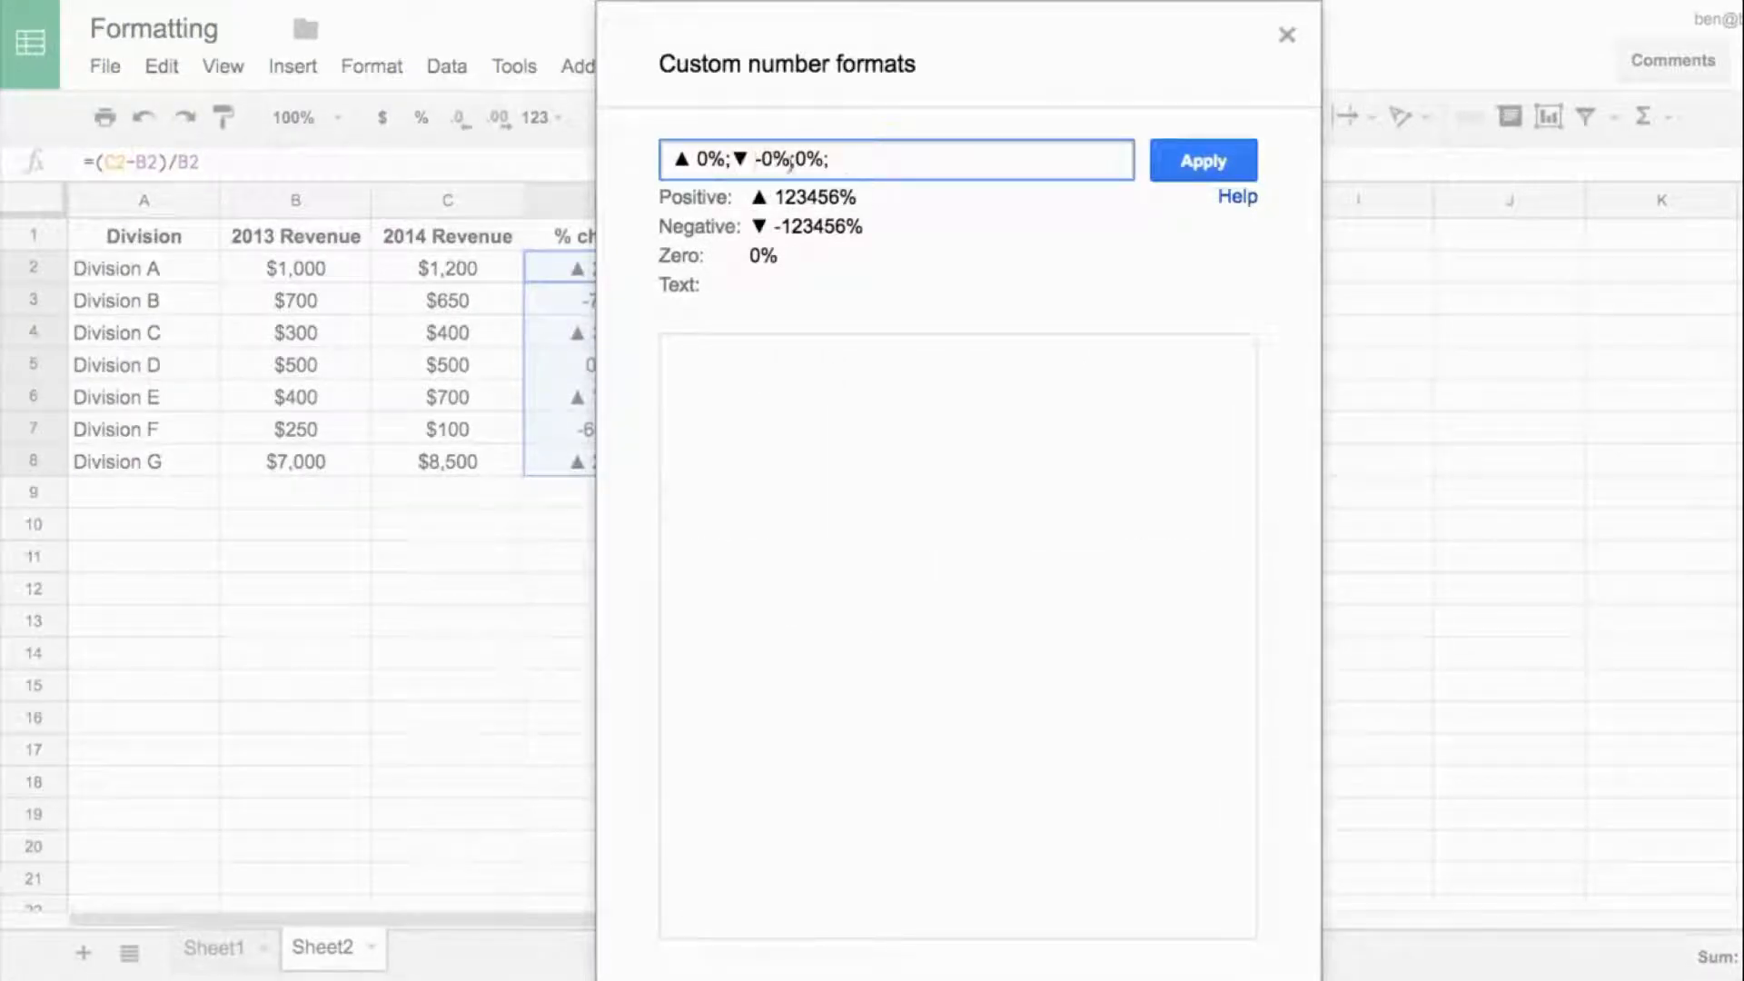
pyautogui.click(1177, 169)
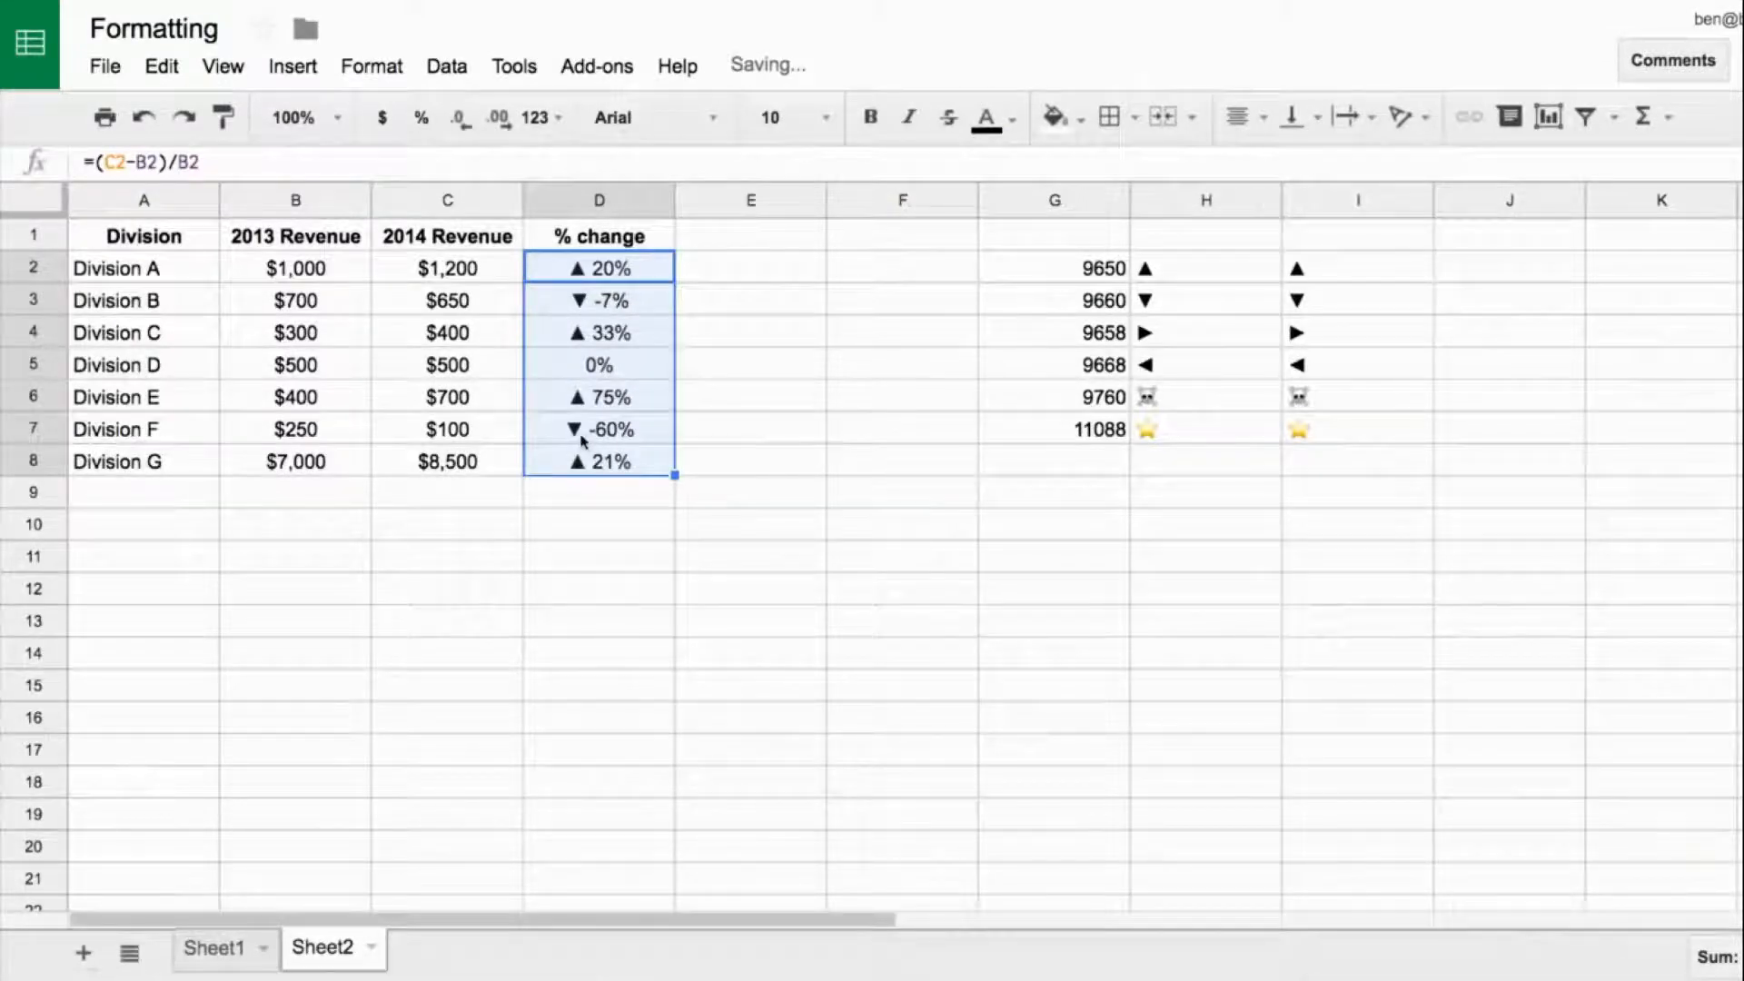
# - Combine the ◄ symbol from I5 and the ► symbol from I4 in cell J5
pyautogui.click(1319, 366)
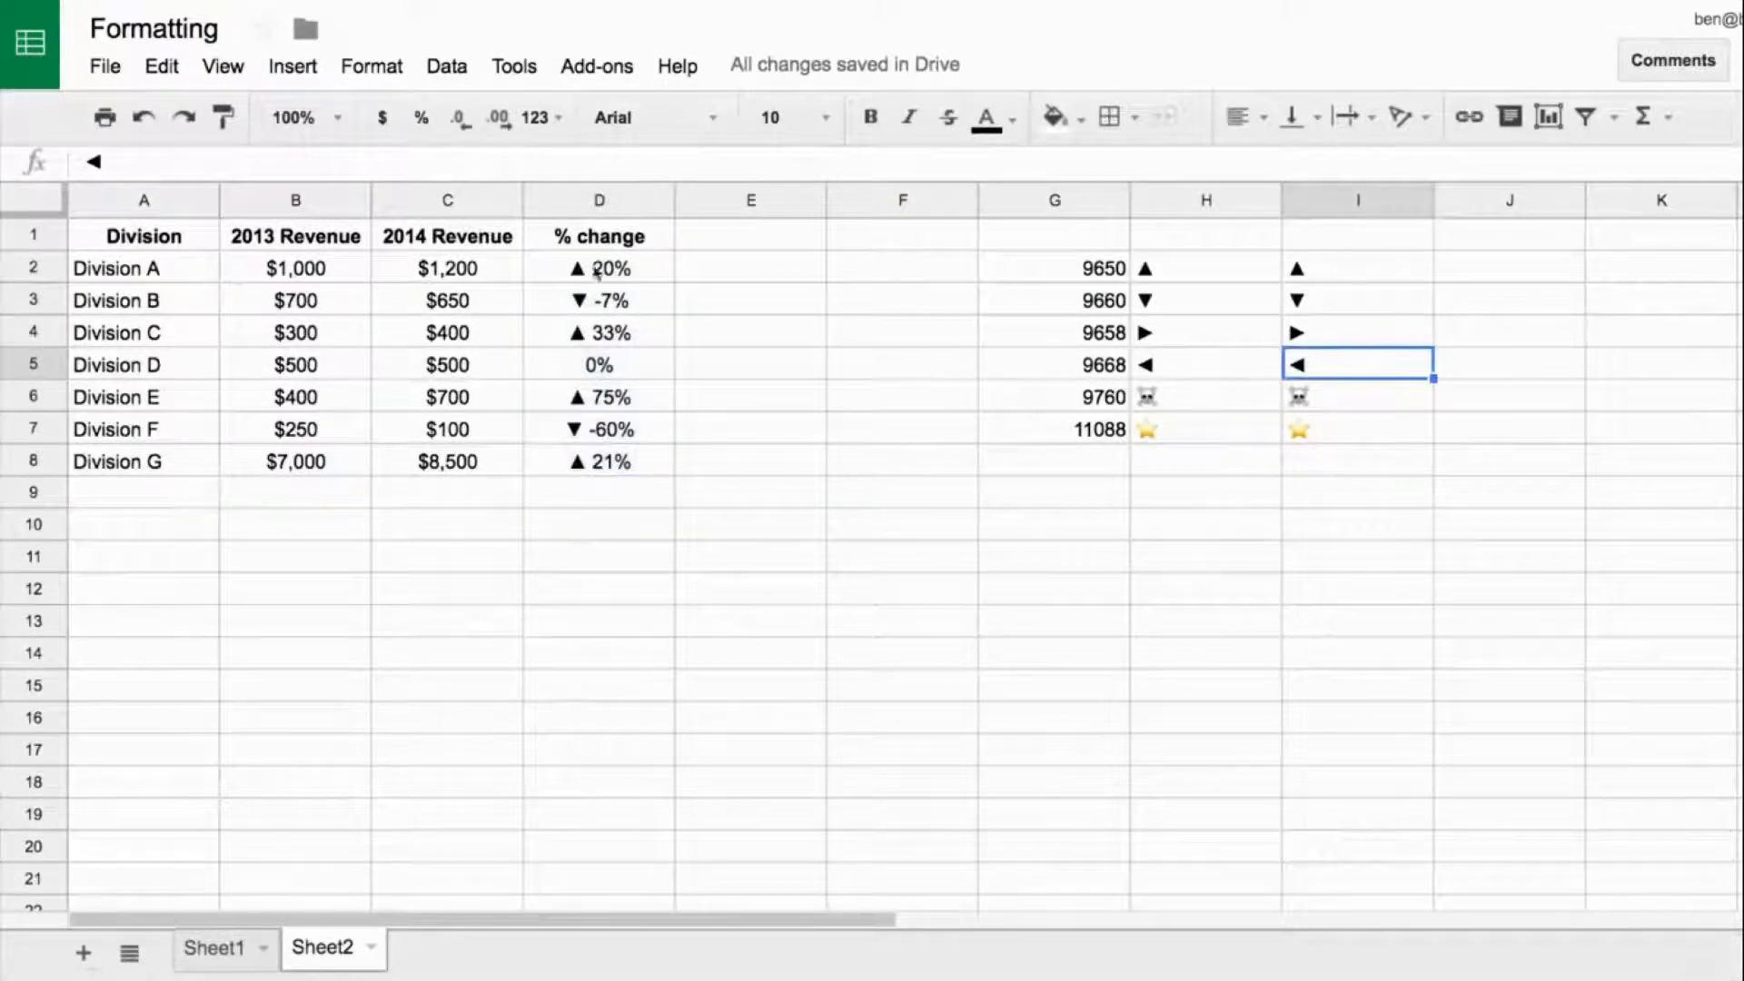
pyautogui.hotkey('ctrl', 'c')
pyautogui.click(1488, 372)
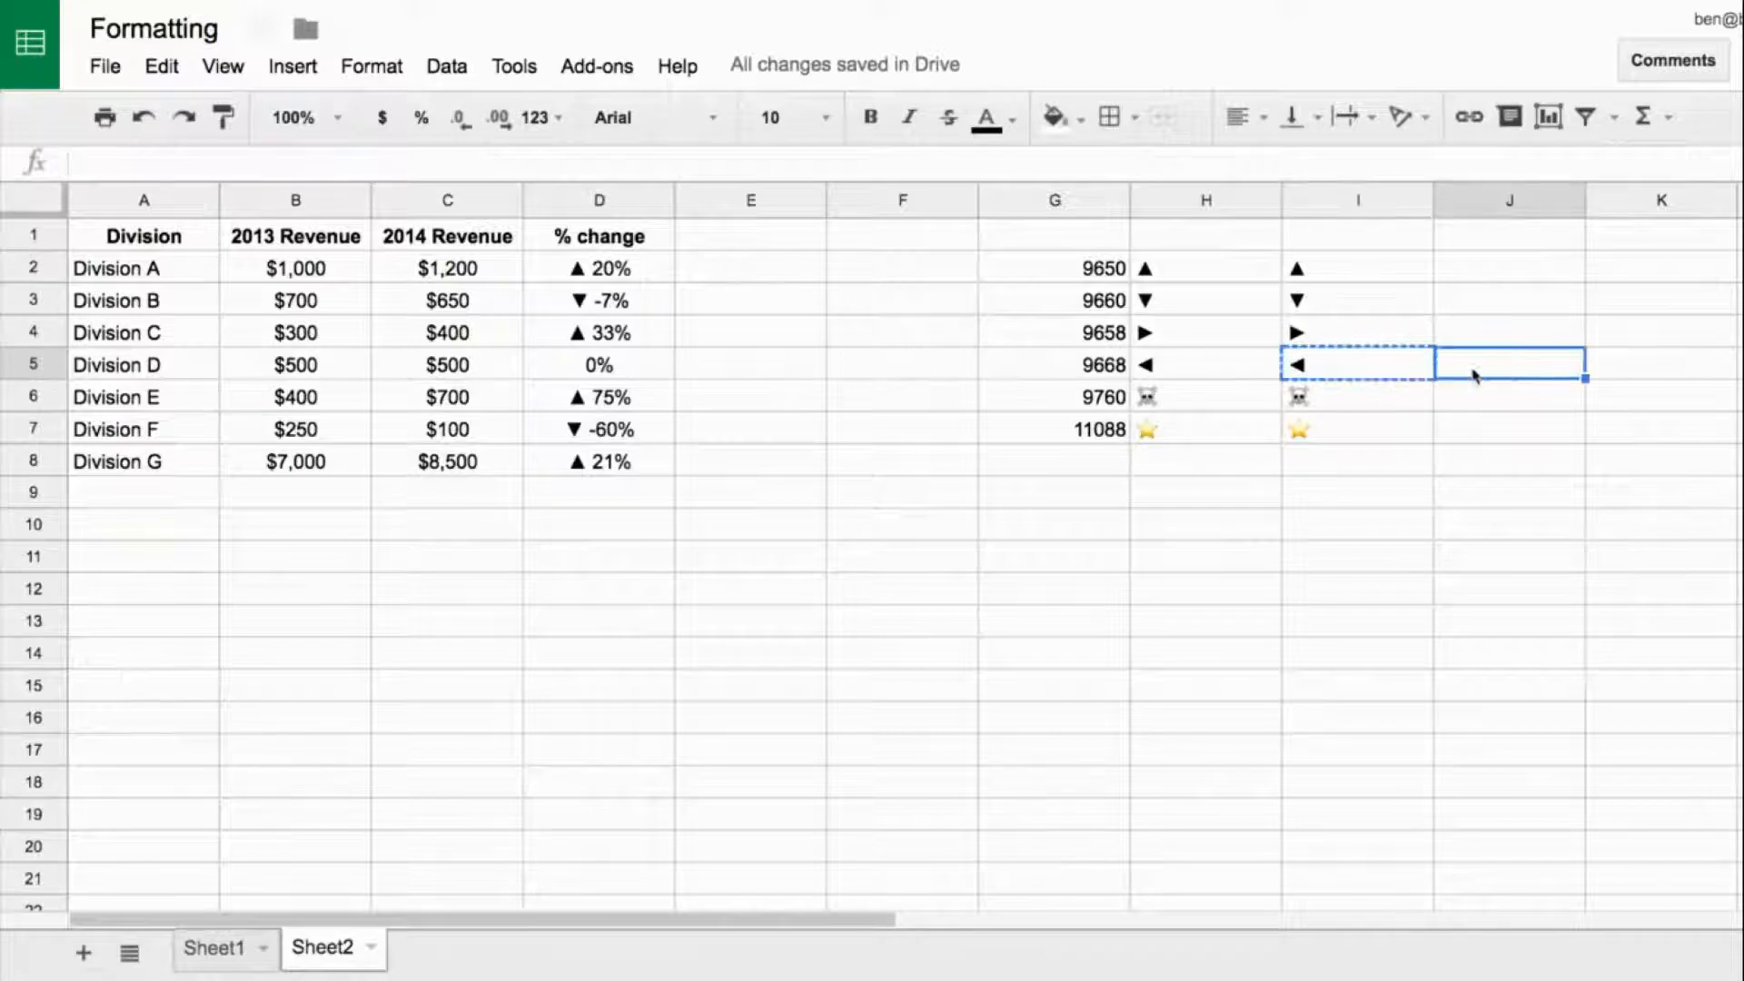
pyautogui.hotkey('ctrl', 'v')
pyautogui.click(1326, 344)
pyautogui.moveTo(126, 161); pyautogui.dragTo(74, 168)
pyautogui.click(1517, 372)
pyautogui.click(326, 158)
pyautogui.hotkey('ctrl', 'v')
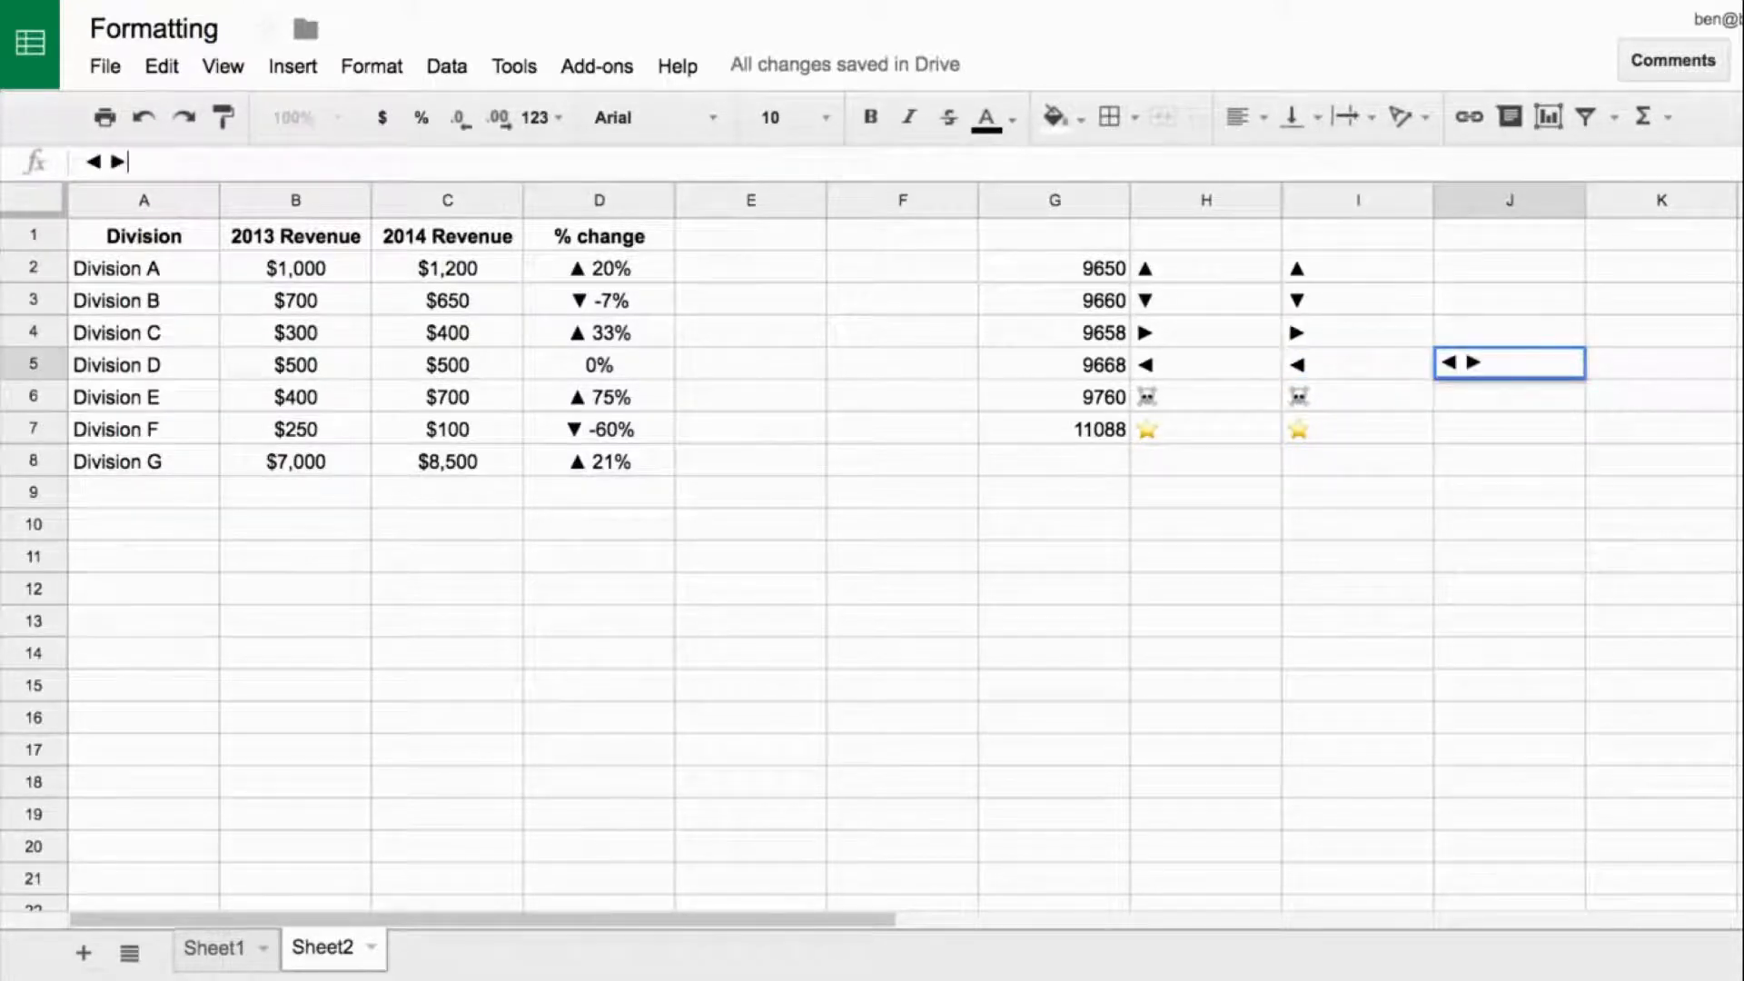
# - Copy the ◄ ► pair from J5 and apply it as a prefix to the zero section of the D2:D8 custom number format
pyautogui.click(1461, 364)
pyautogui.moveTo(139, 160); pyautogui.dragTo(60, 162)
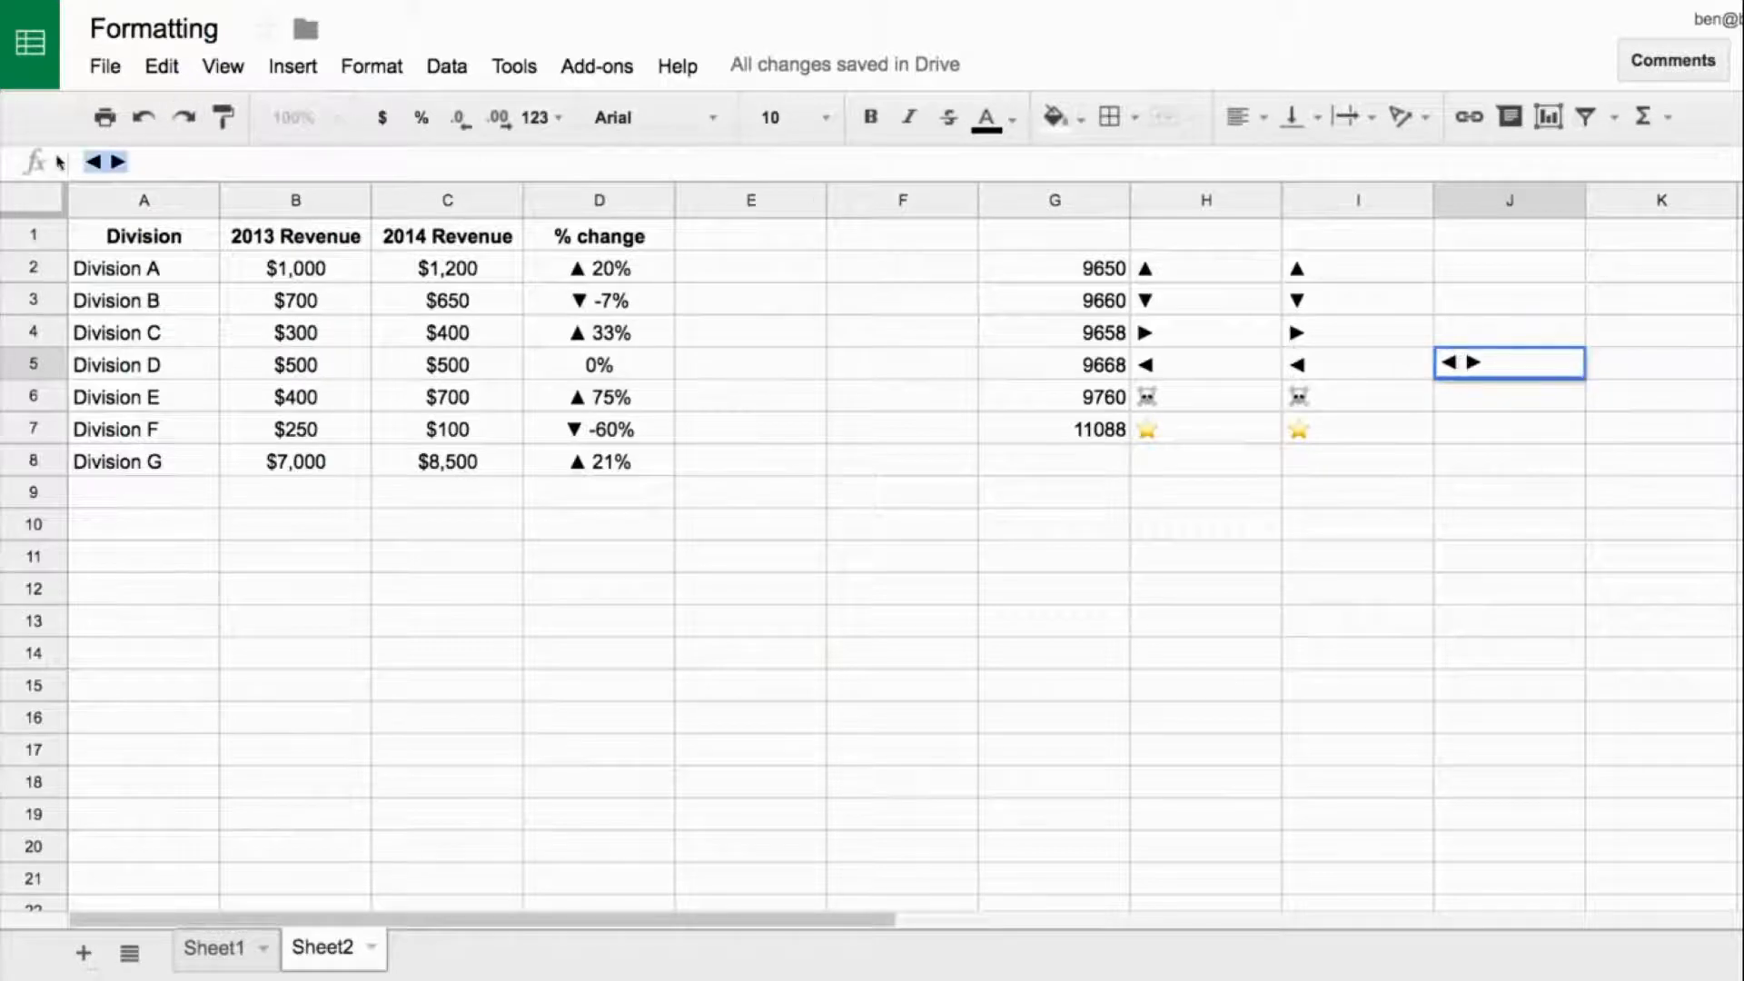
pyautogui.moveTo(599, 268); pyautogui.dragTo(600, 462)
pyautogui.click(564, 119)
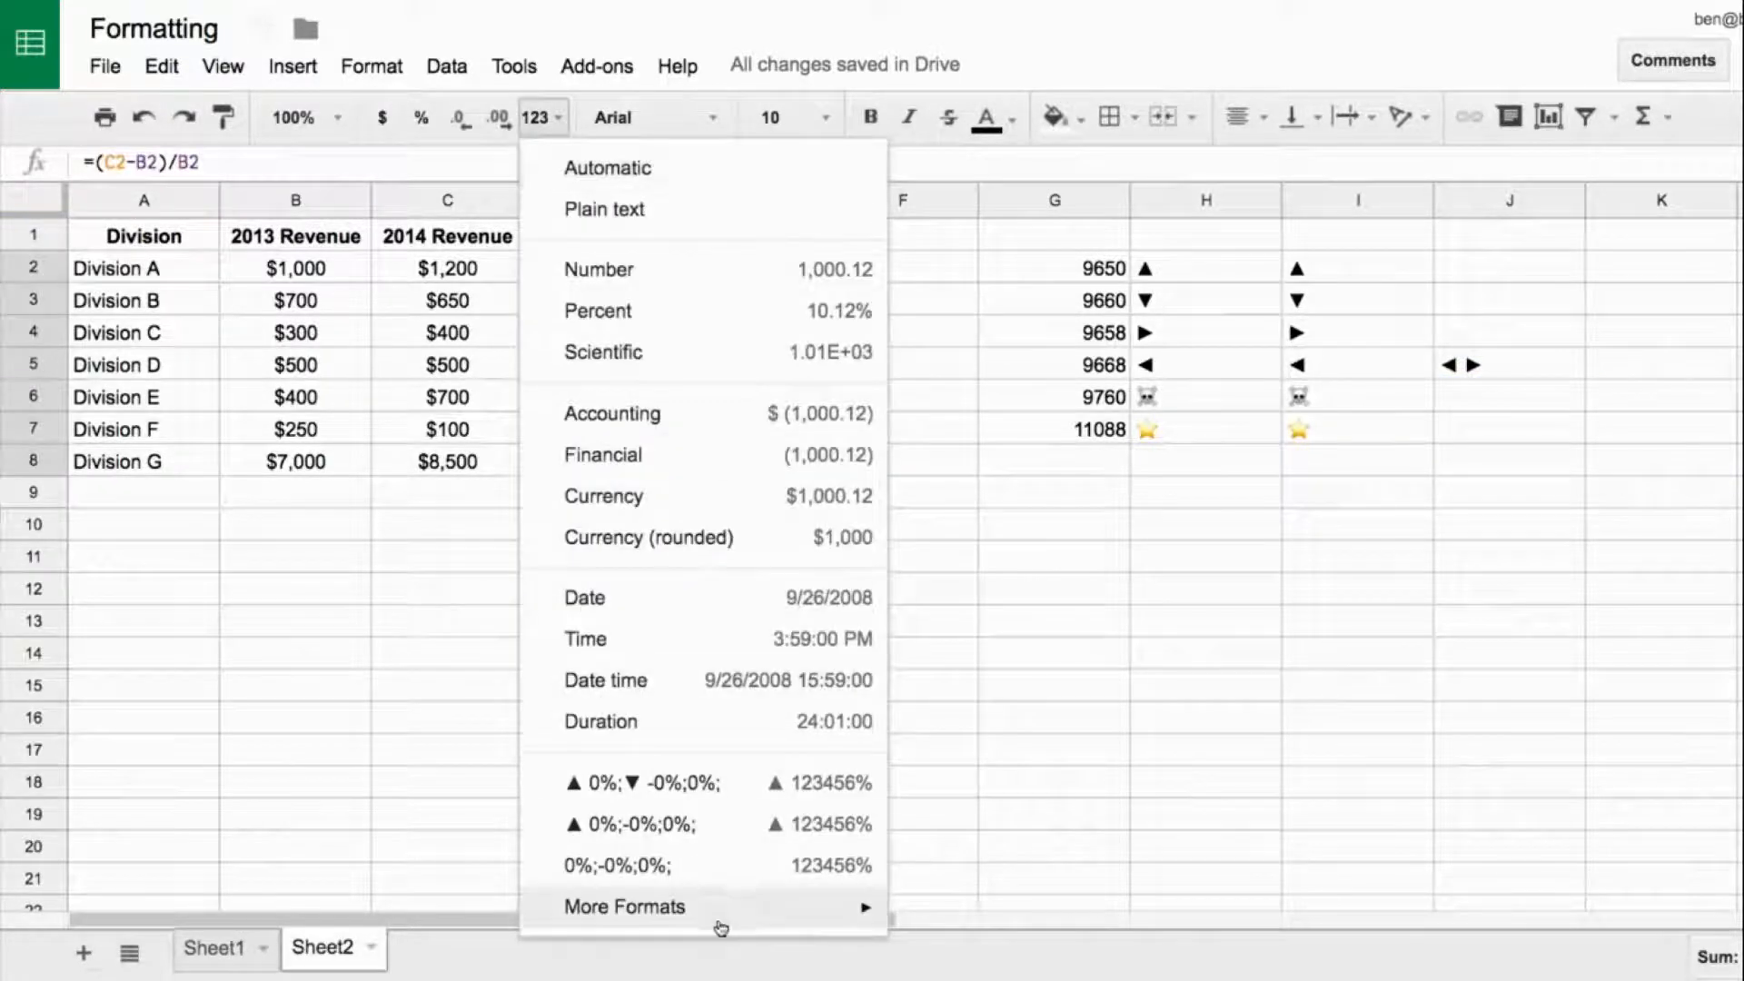
pyautogui.moveTo(727, 913)
pyautogui.click(990, 902)
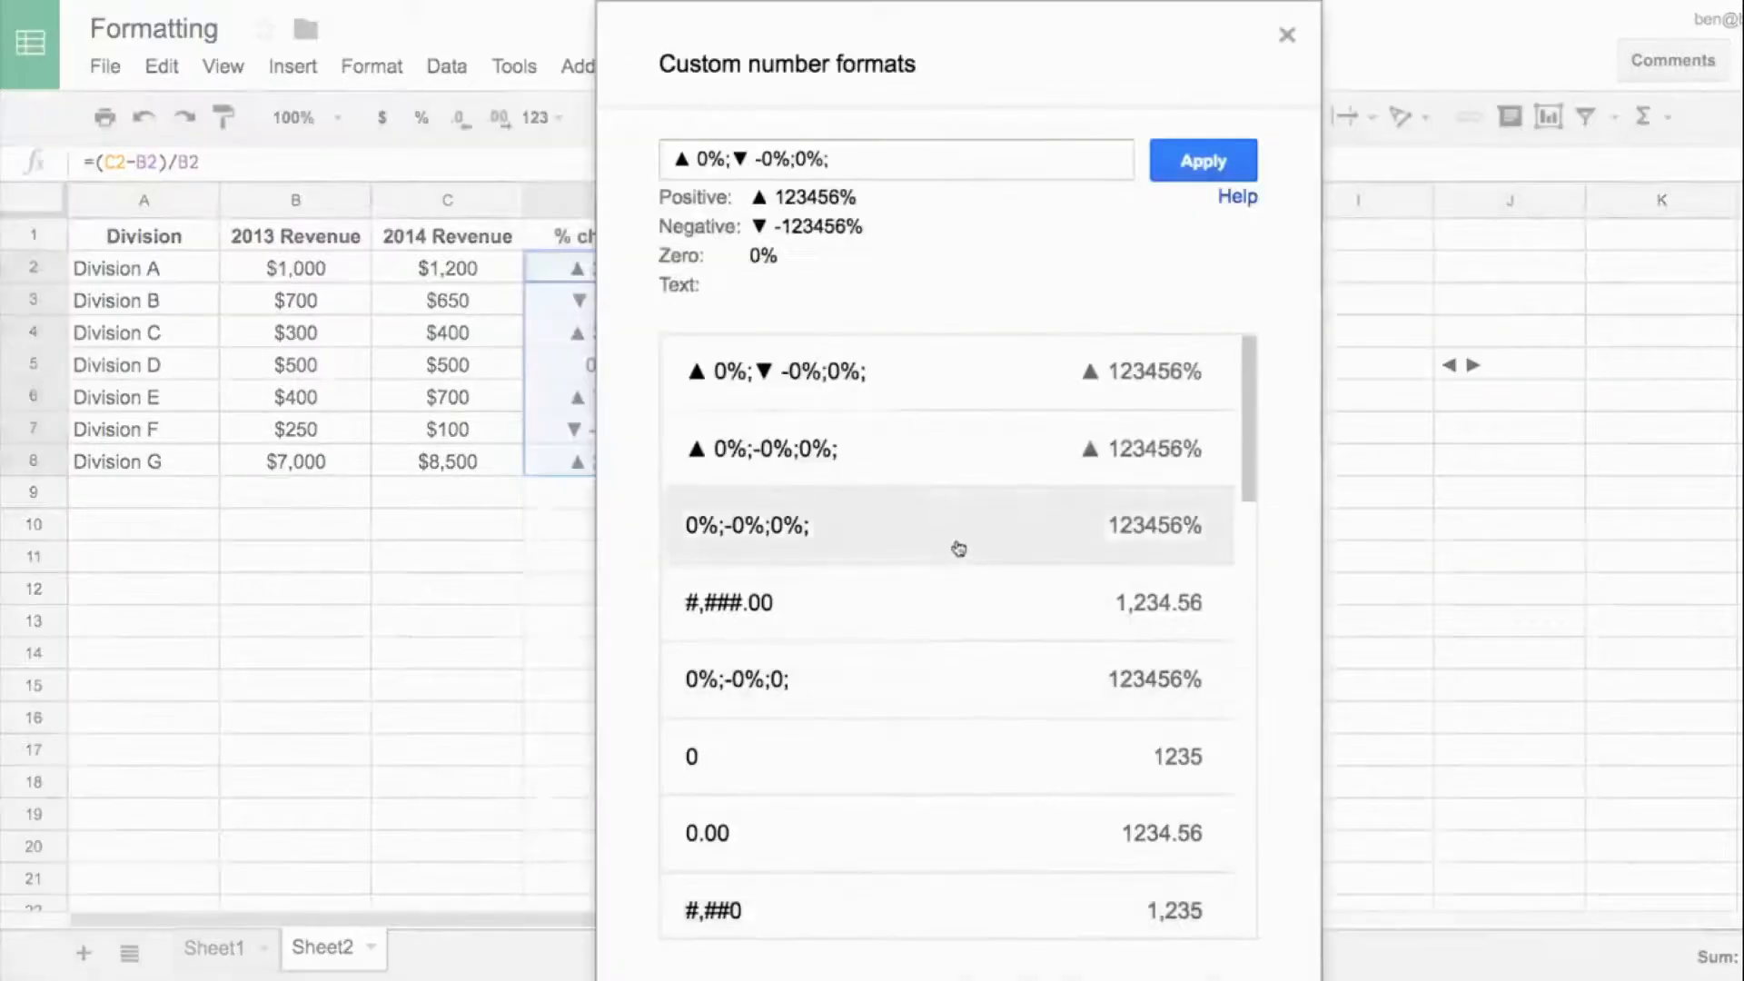
pyautogui.click(795, 161)
pyautogui.hotkey('ctrl', 'v')
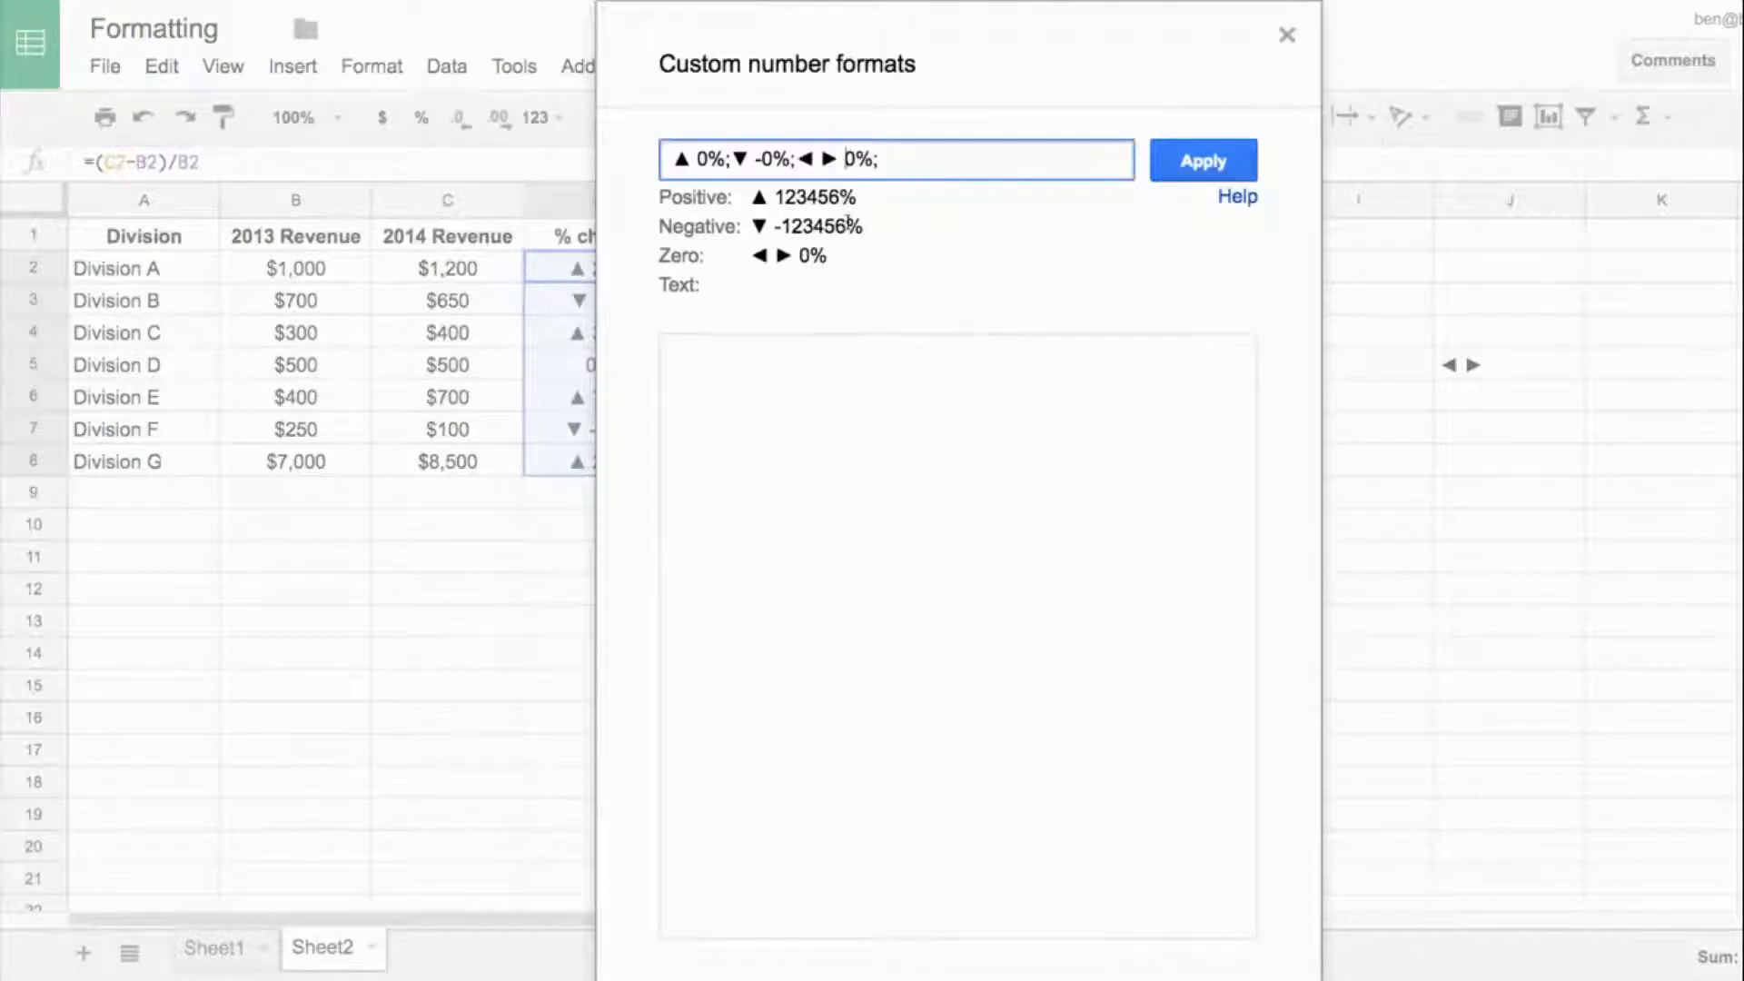
pyautogui.click(1204, 162)
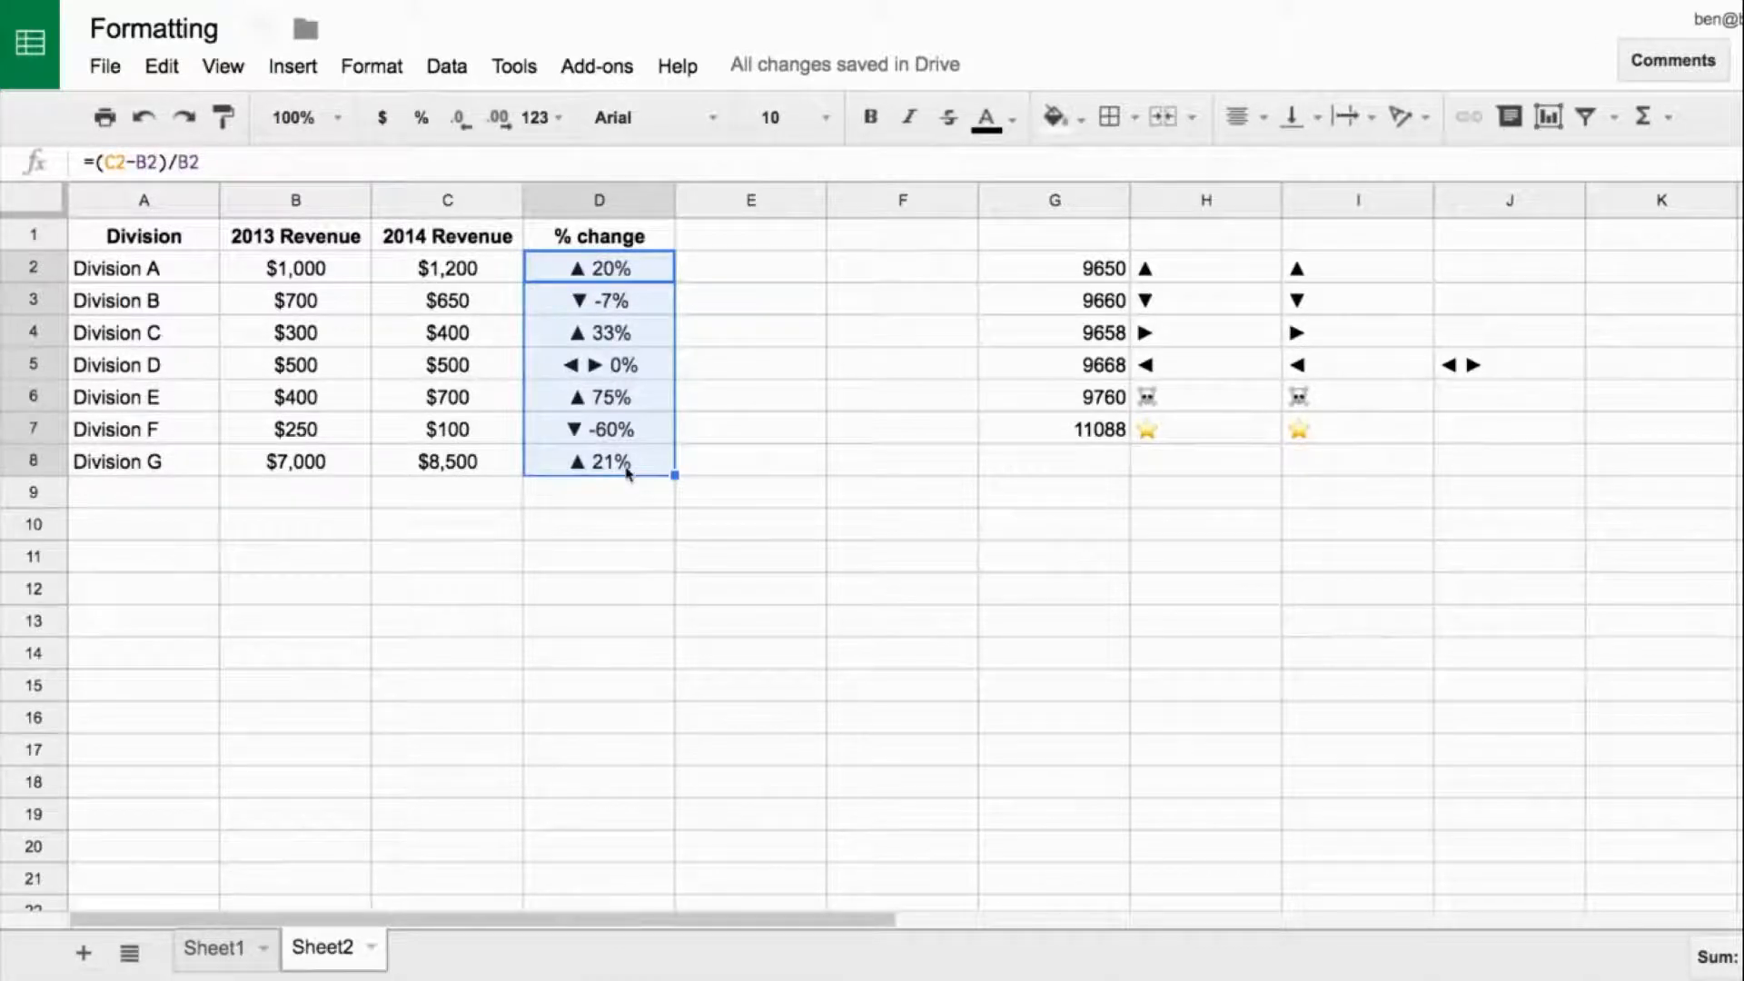
# - Reopen the custom number format for the % change values and insert the color code [green] before the positive section
pyautogui.click(538, 117)
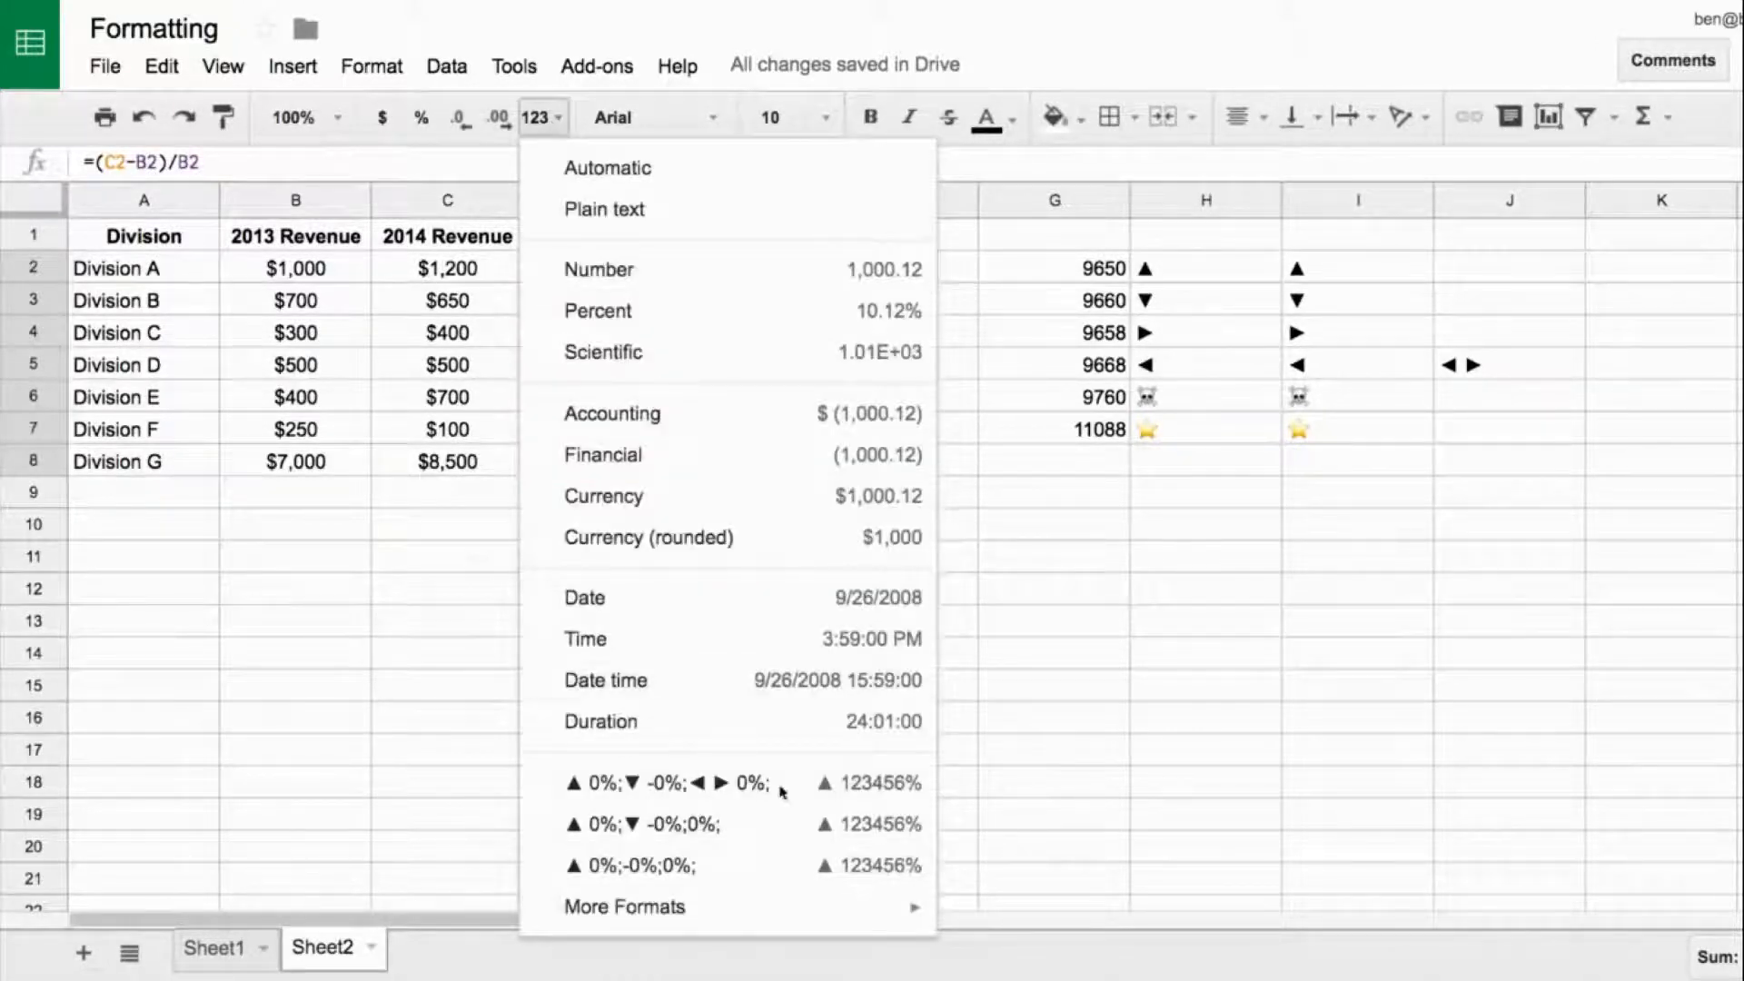
pyautogui.moveTo(794, 908)
pyautogui.click(1090, 896)
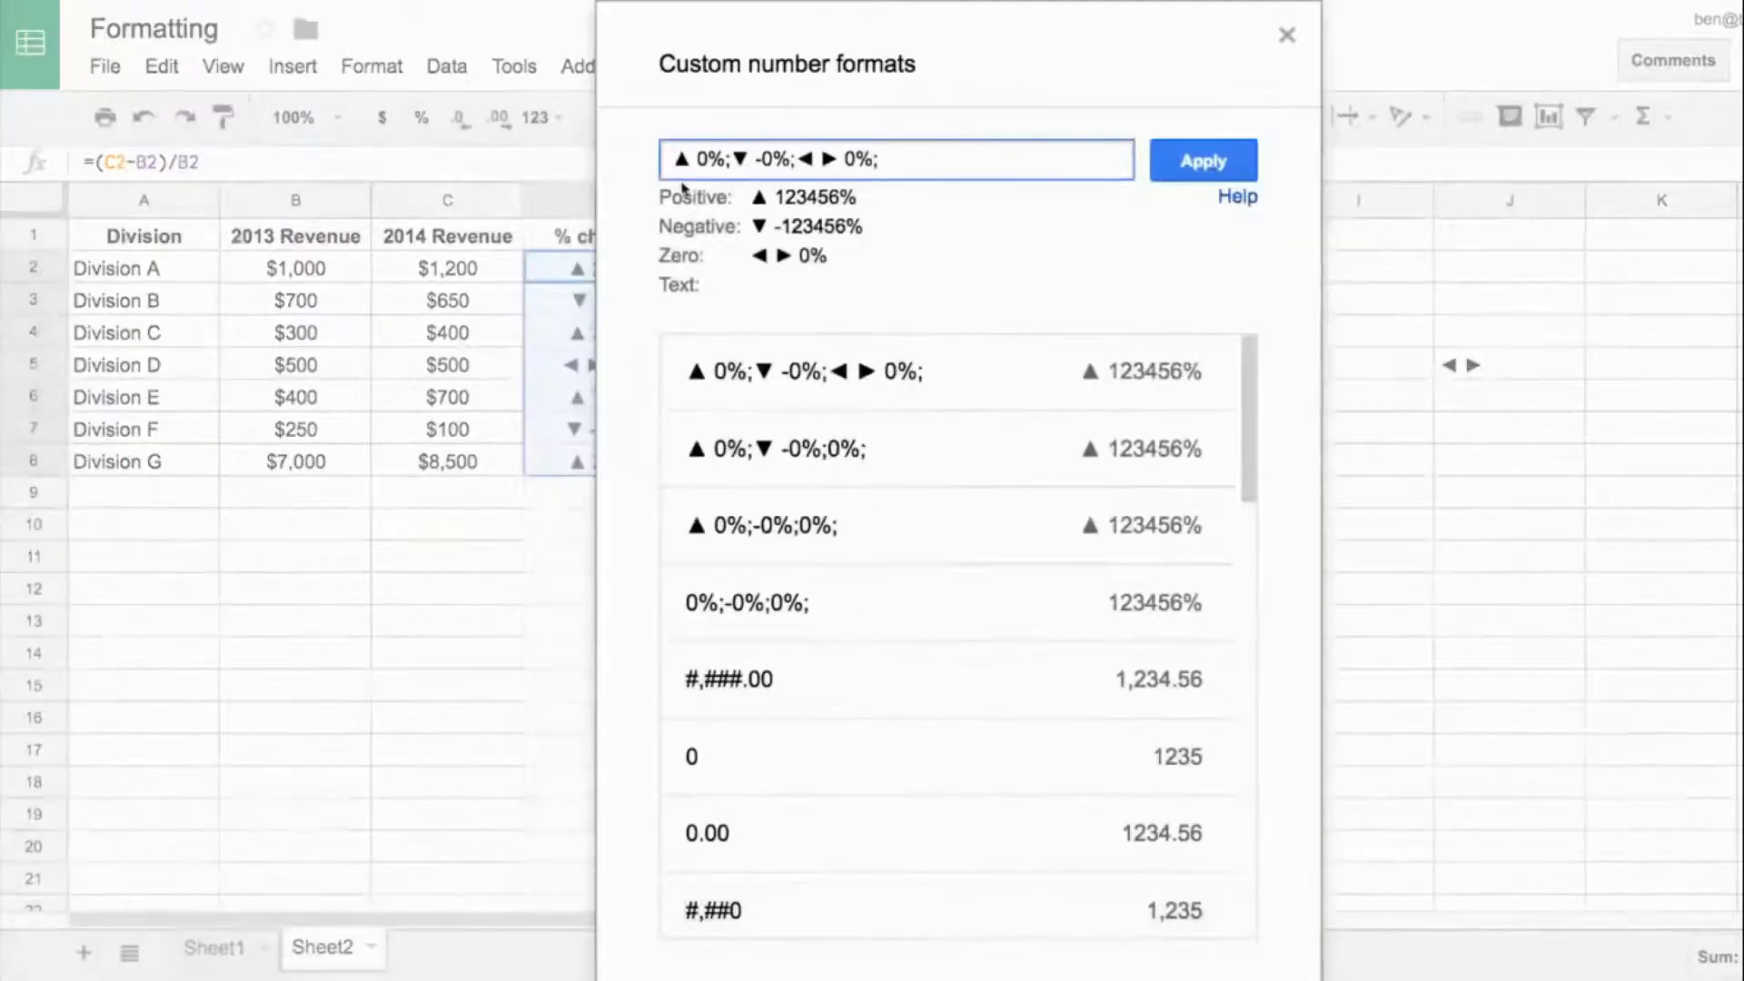
pyautogui.moveTo(728, 159); pyautogui.dragTo(668, 161)
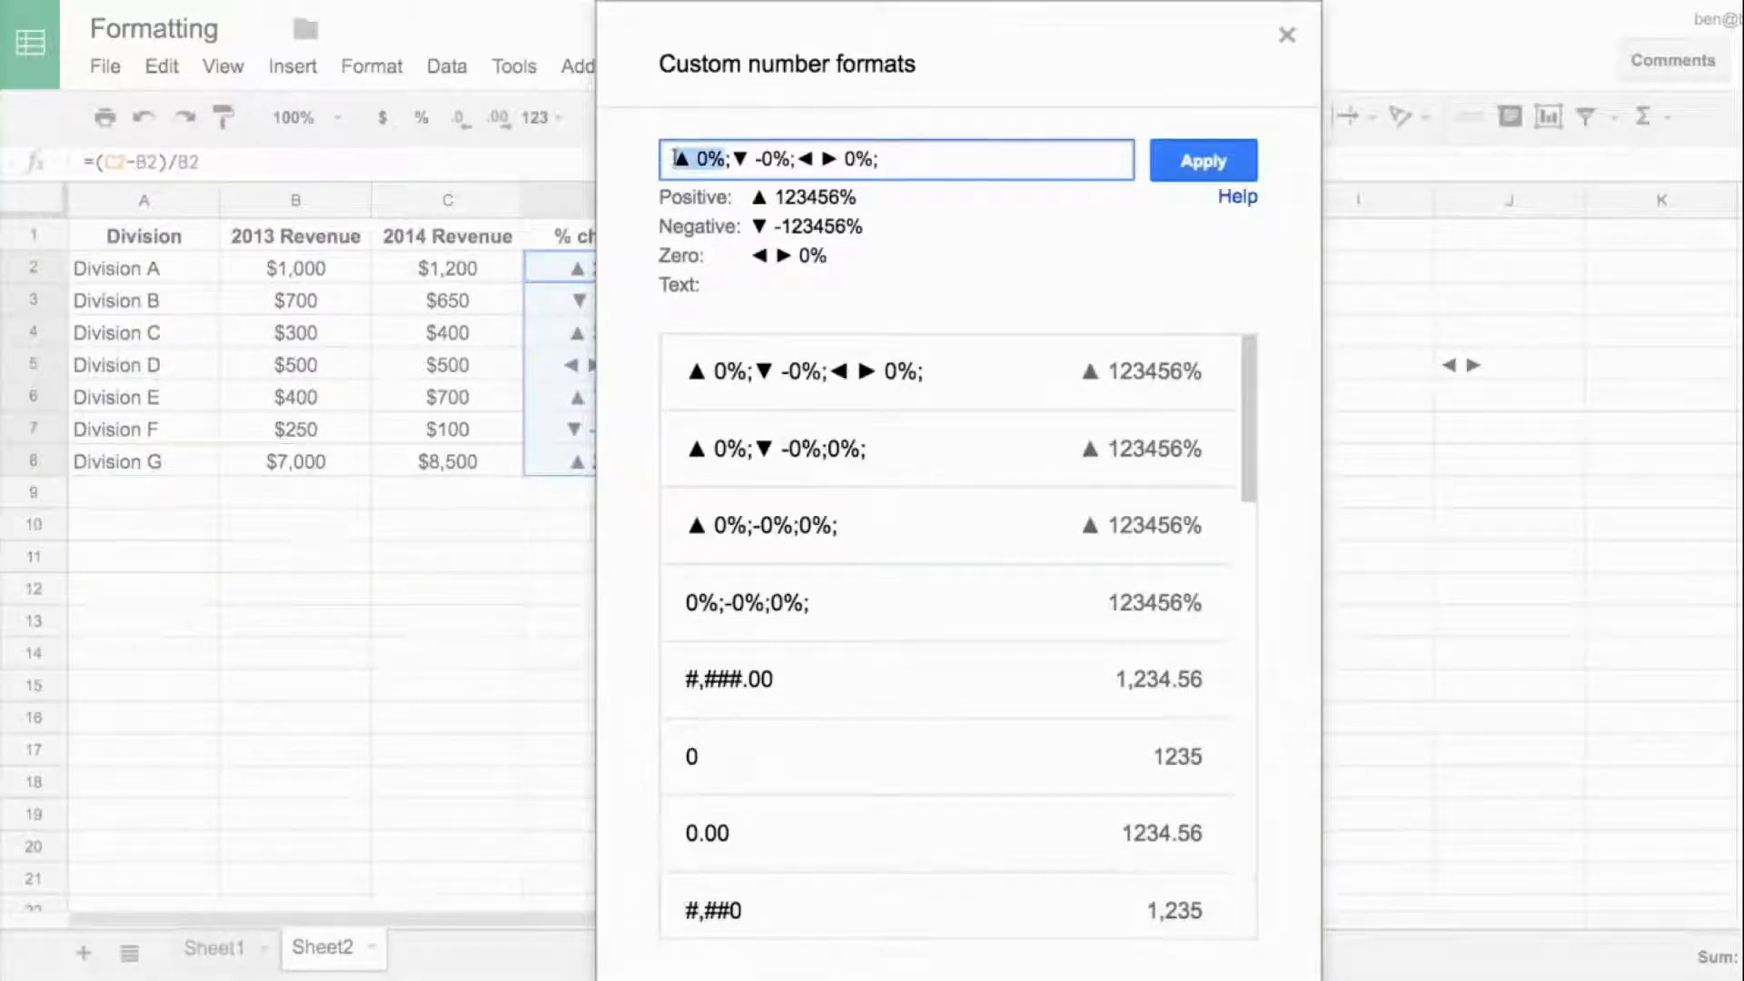
pyautogui.click(674, 159)
pyautogui.write('[')
pyautogui.write('gre')
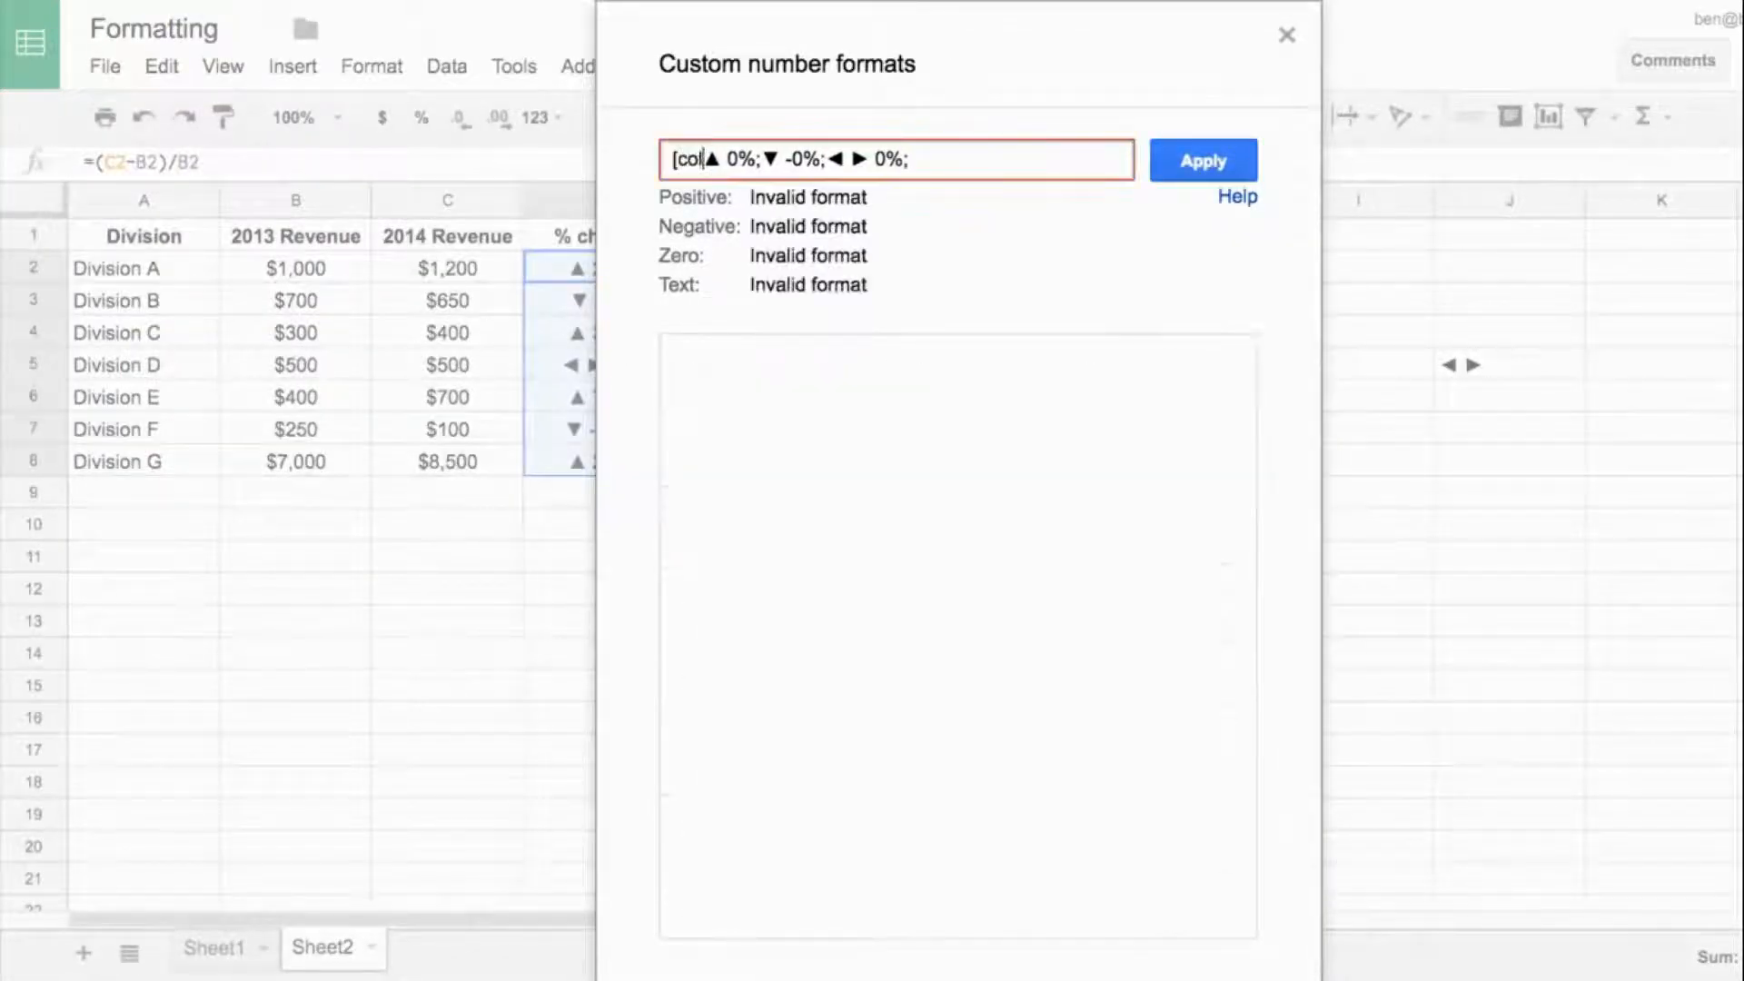
pyautogui.press('BackSpace')
pyautogui.press('BackSpace')
pyautogui.press('BackSpace')
pyautogui.write('green')
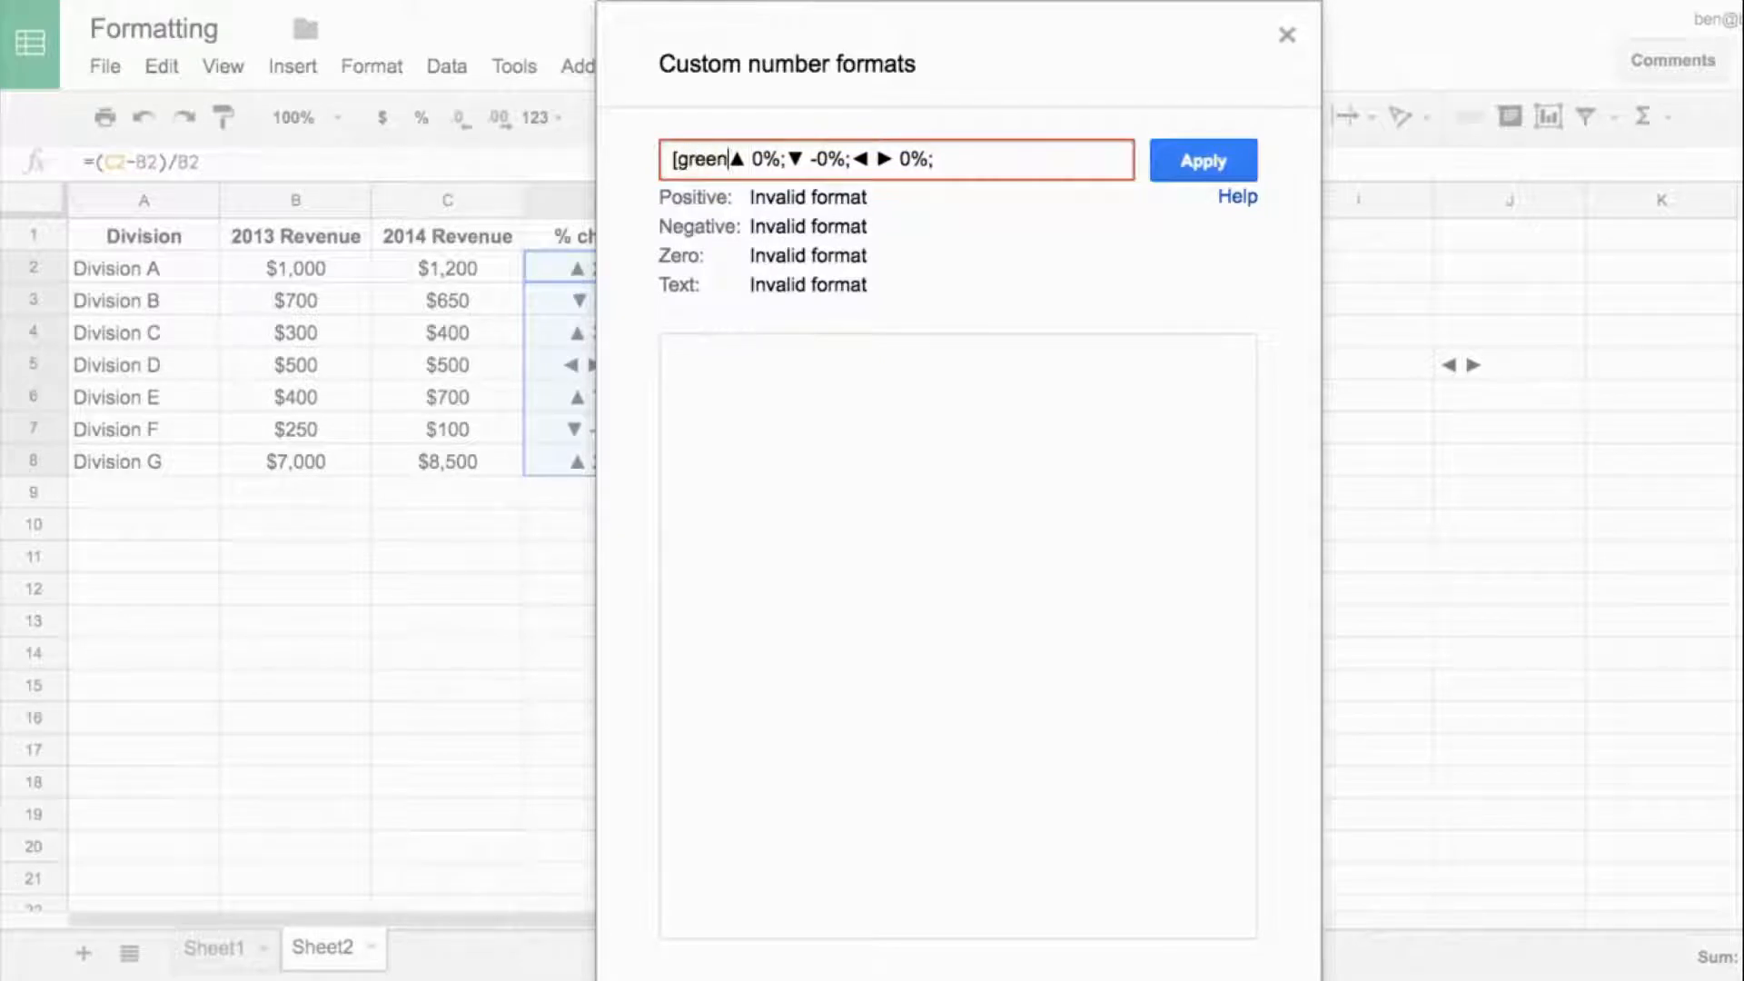
pyautogui.write(']')
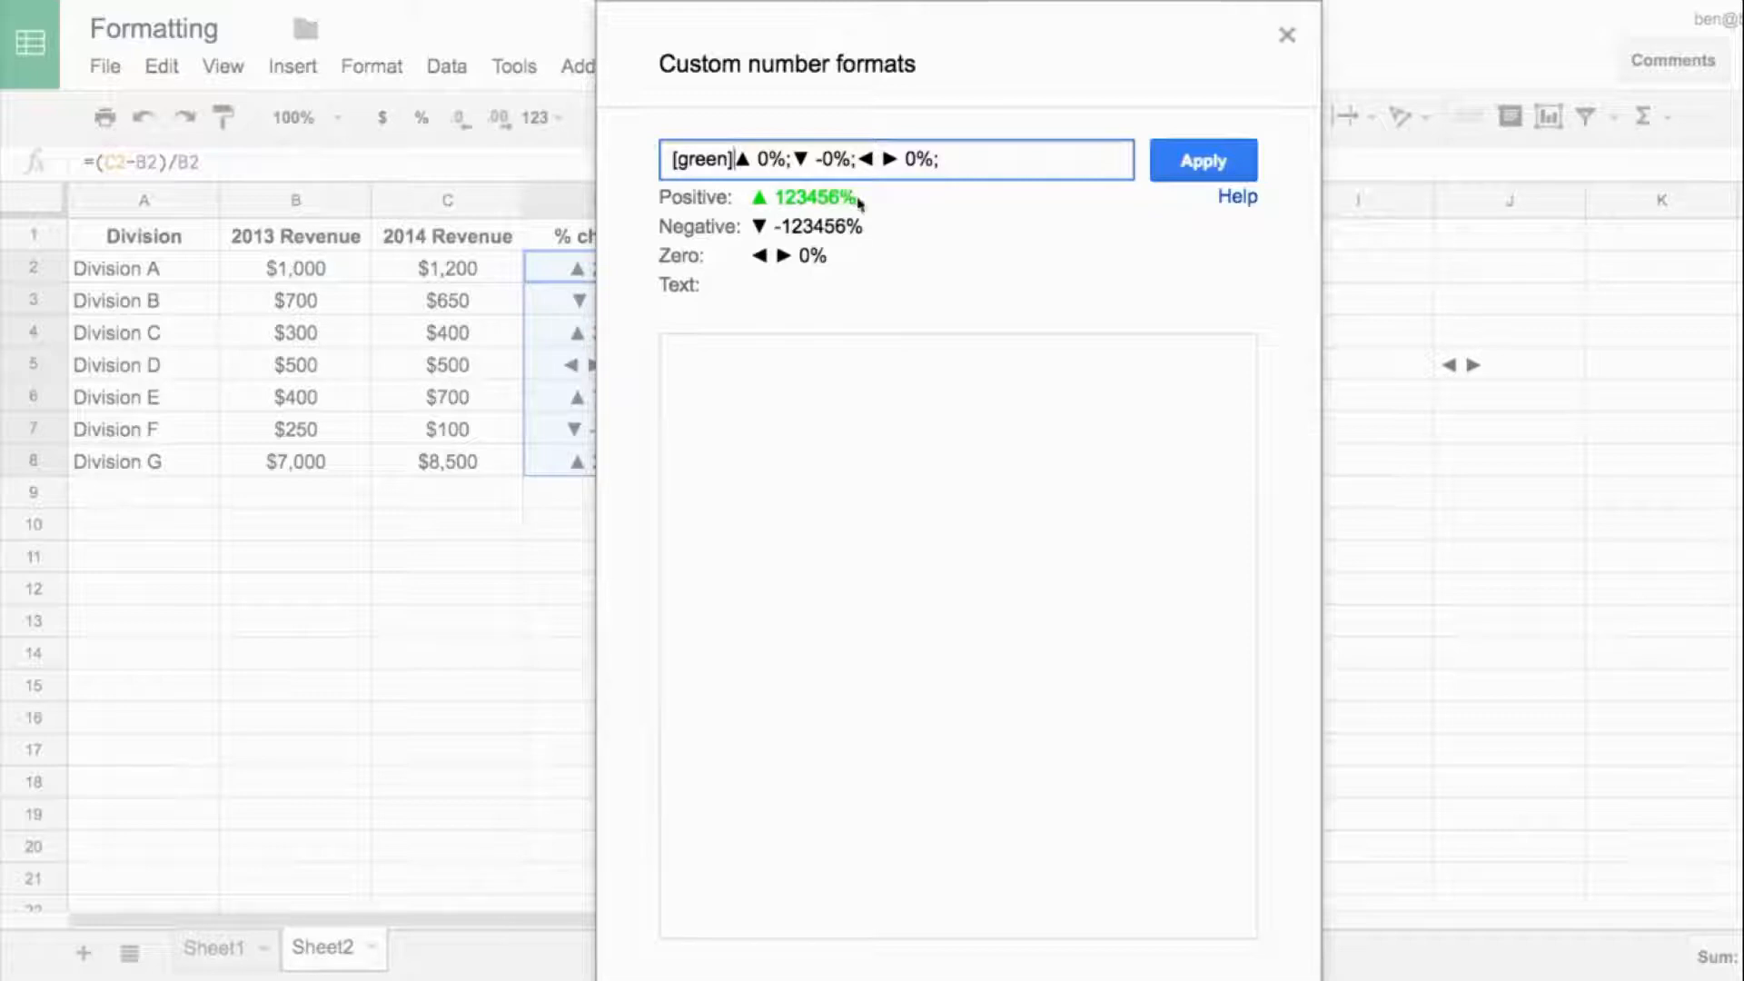
# - Change the positive section's color code to color10
pyautogui.moveTo(727, 161); pyautogui.dragTo(683, 159)
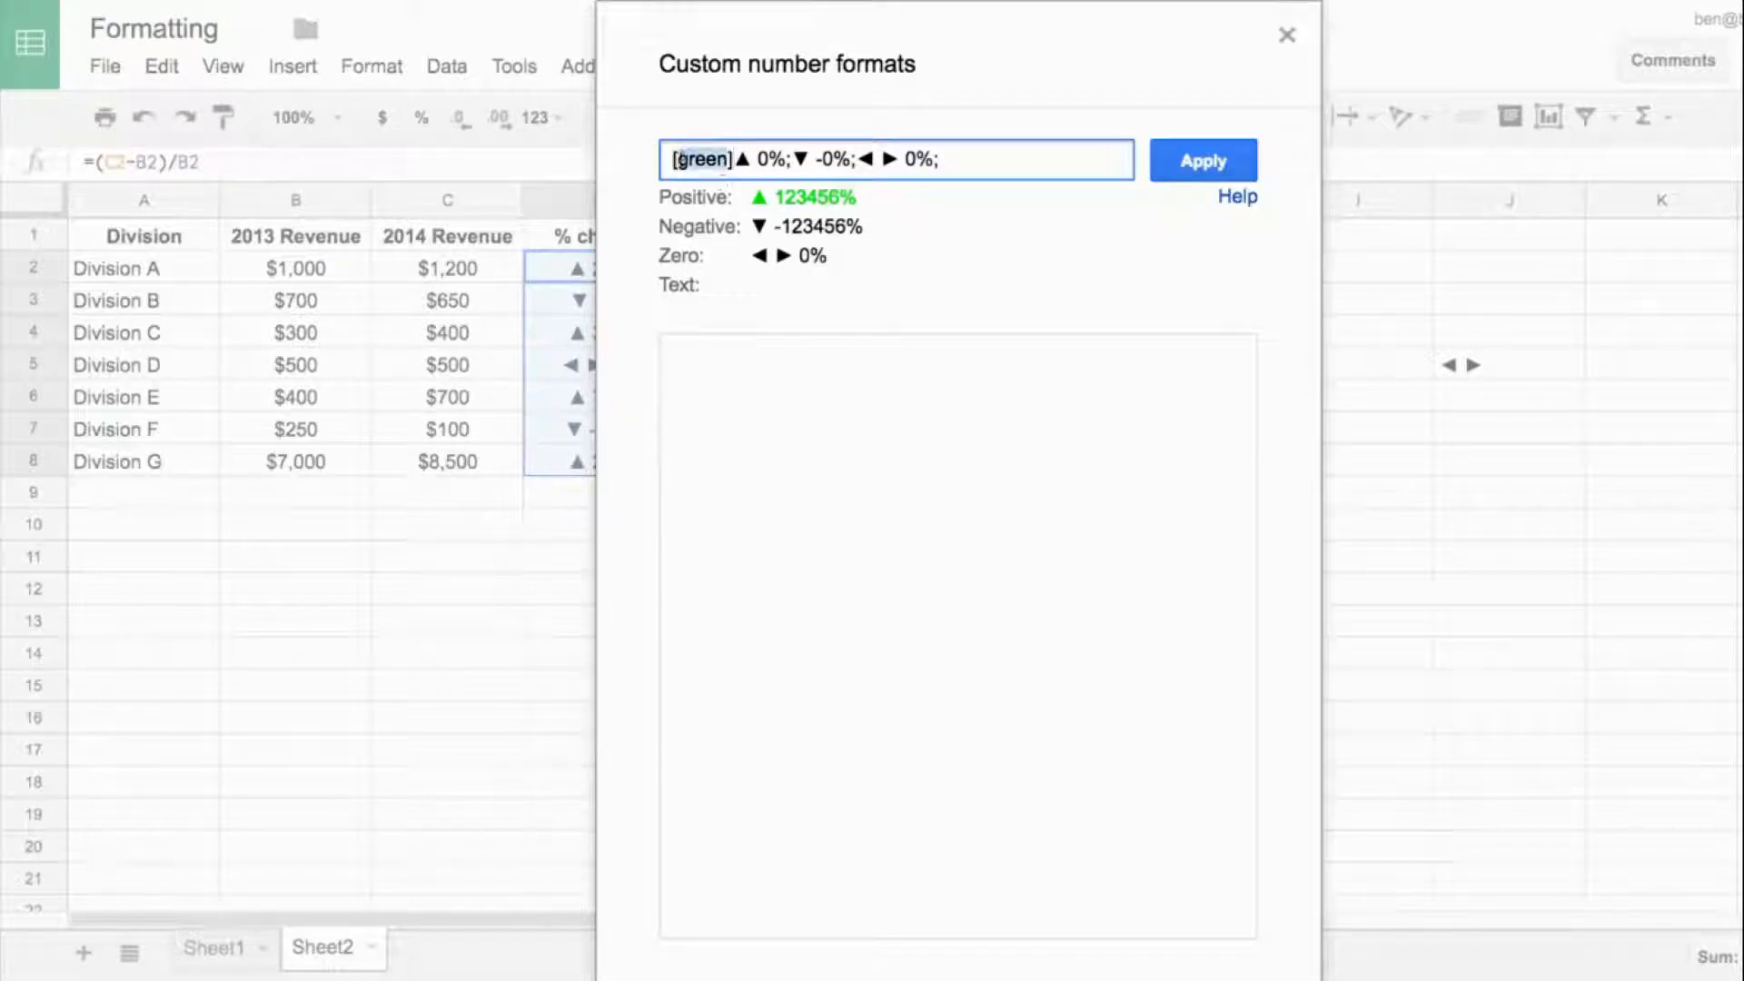
pyautogui.write('color10')
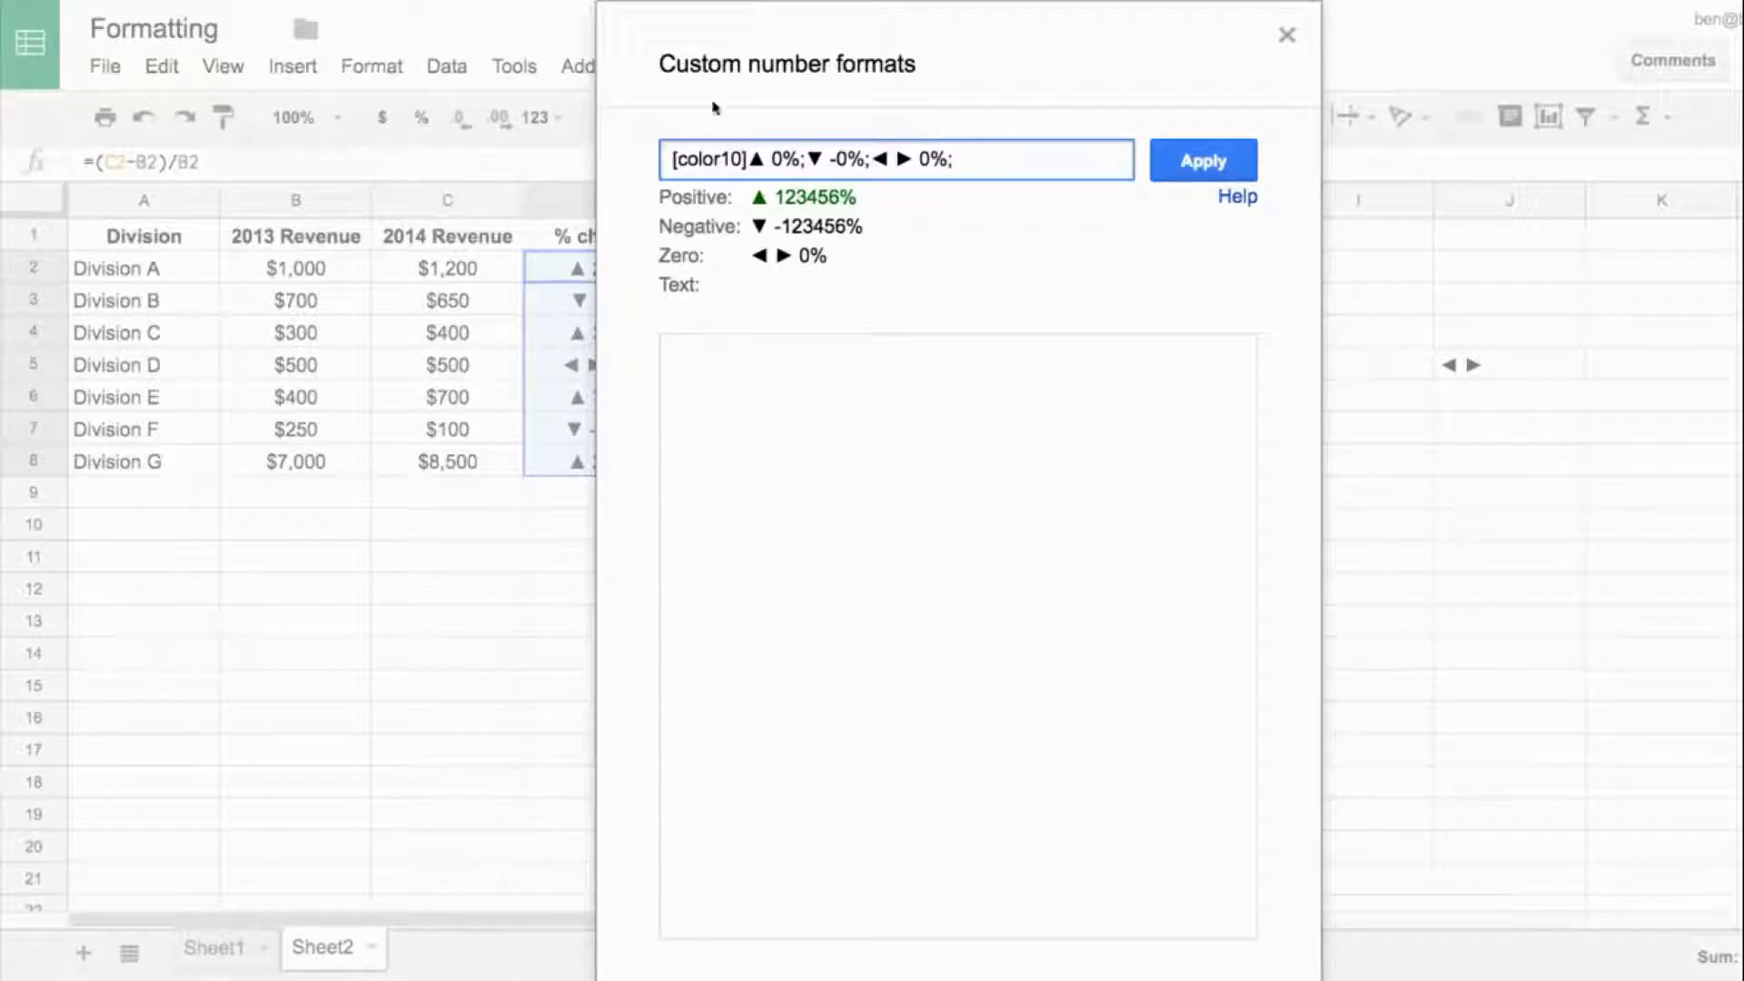
# - Insert the color code [red] before the negative section of the custom number format and apply it to the % change values
pyautogui.moveTo(721, 159)
pyautogui.mouseDown()
pyautogui.moveTo(678, 160)
pyautogui.moveTo(710, 160)
pyautogui.mouseUp()
pyautogui.click(813, 150)
pyautogui.write('[red')
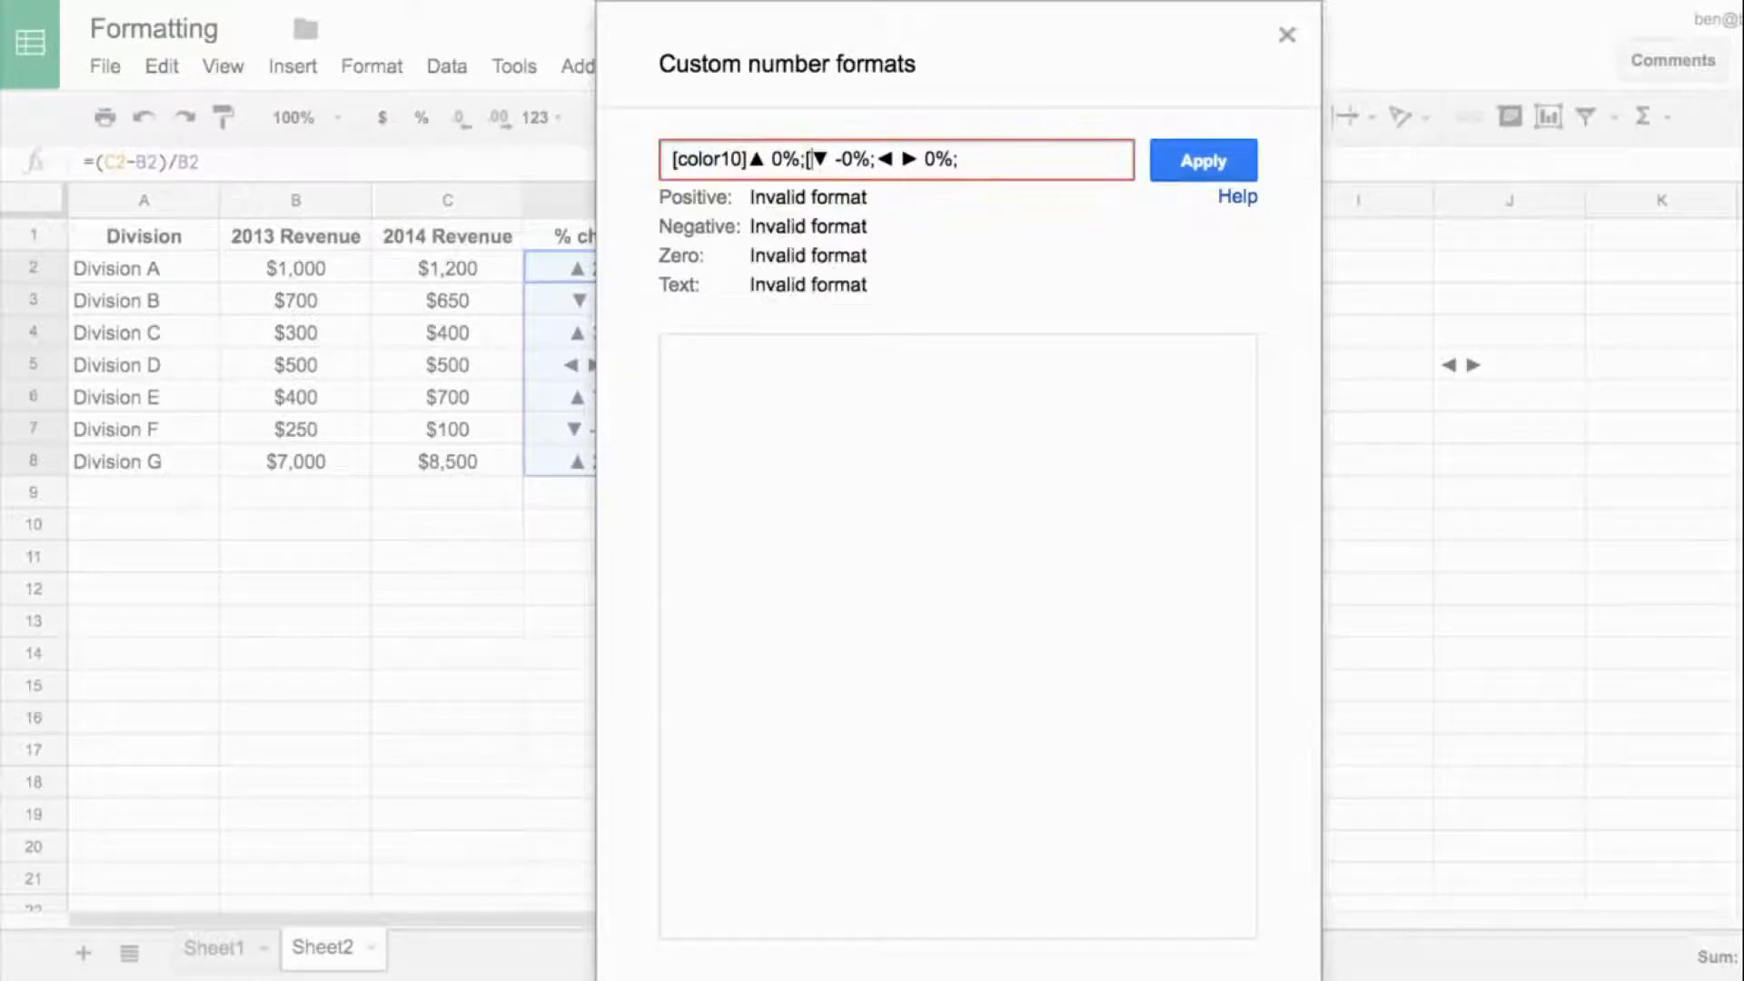
pyautogui.write(']')
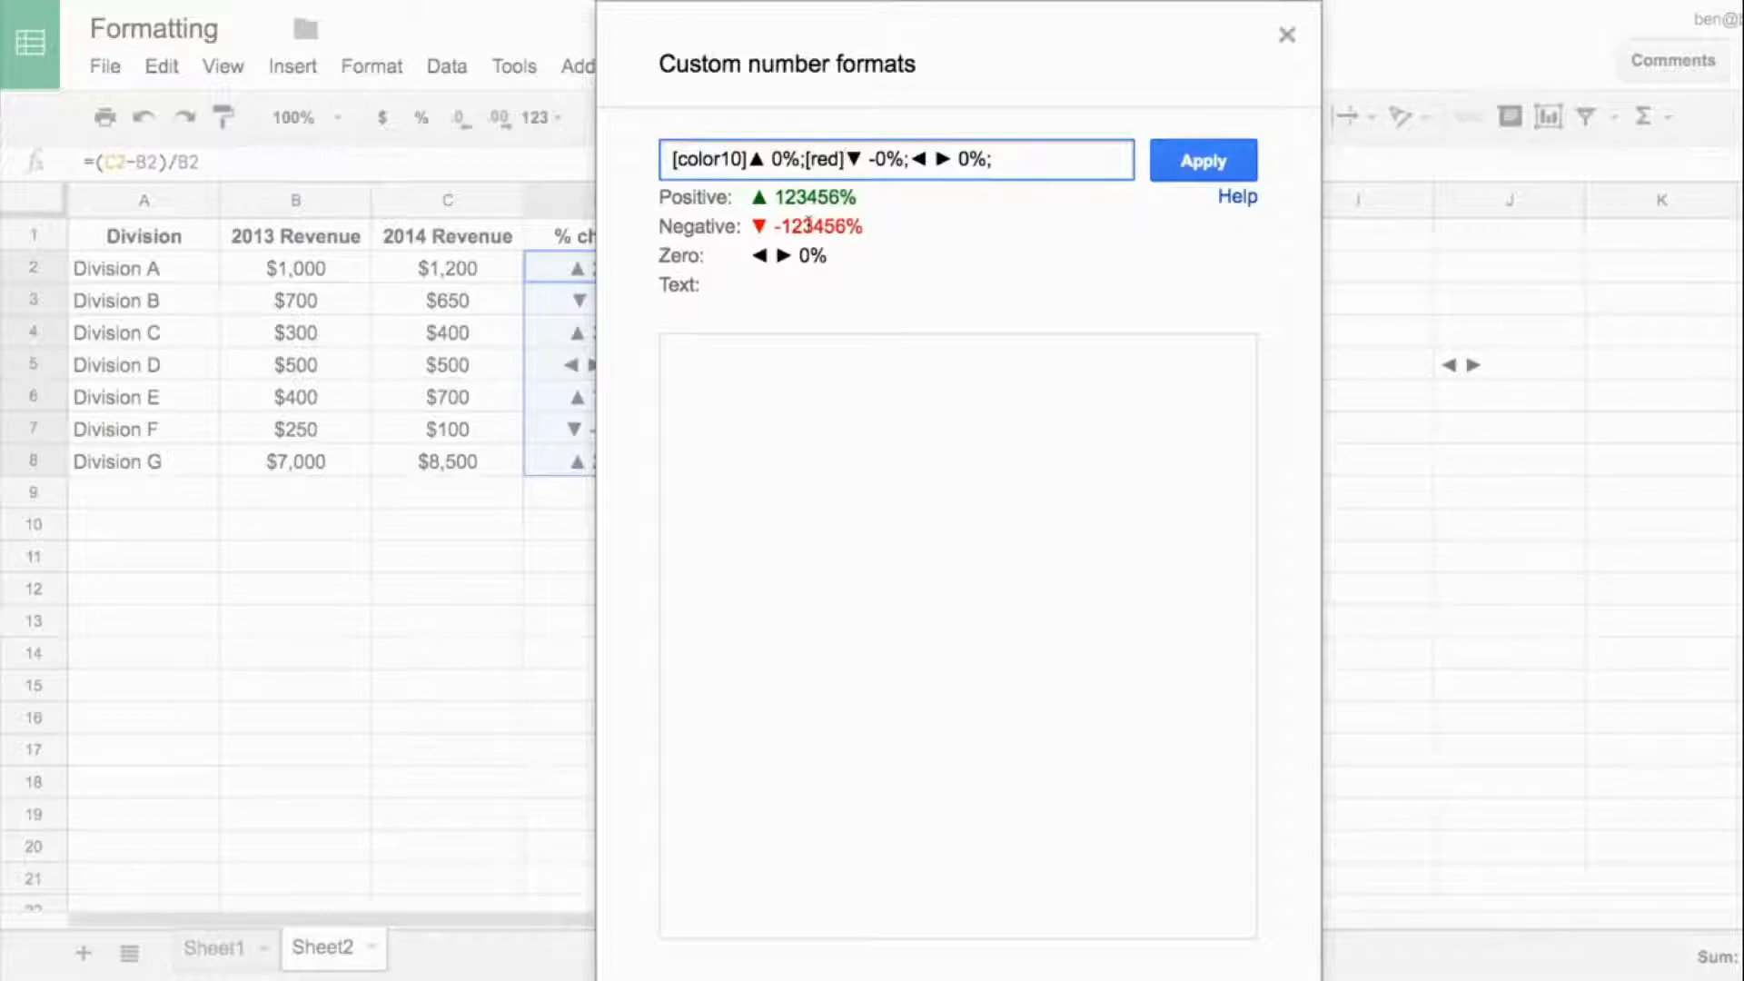
pyautogui.click(1193, 168)
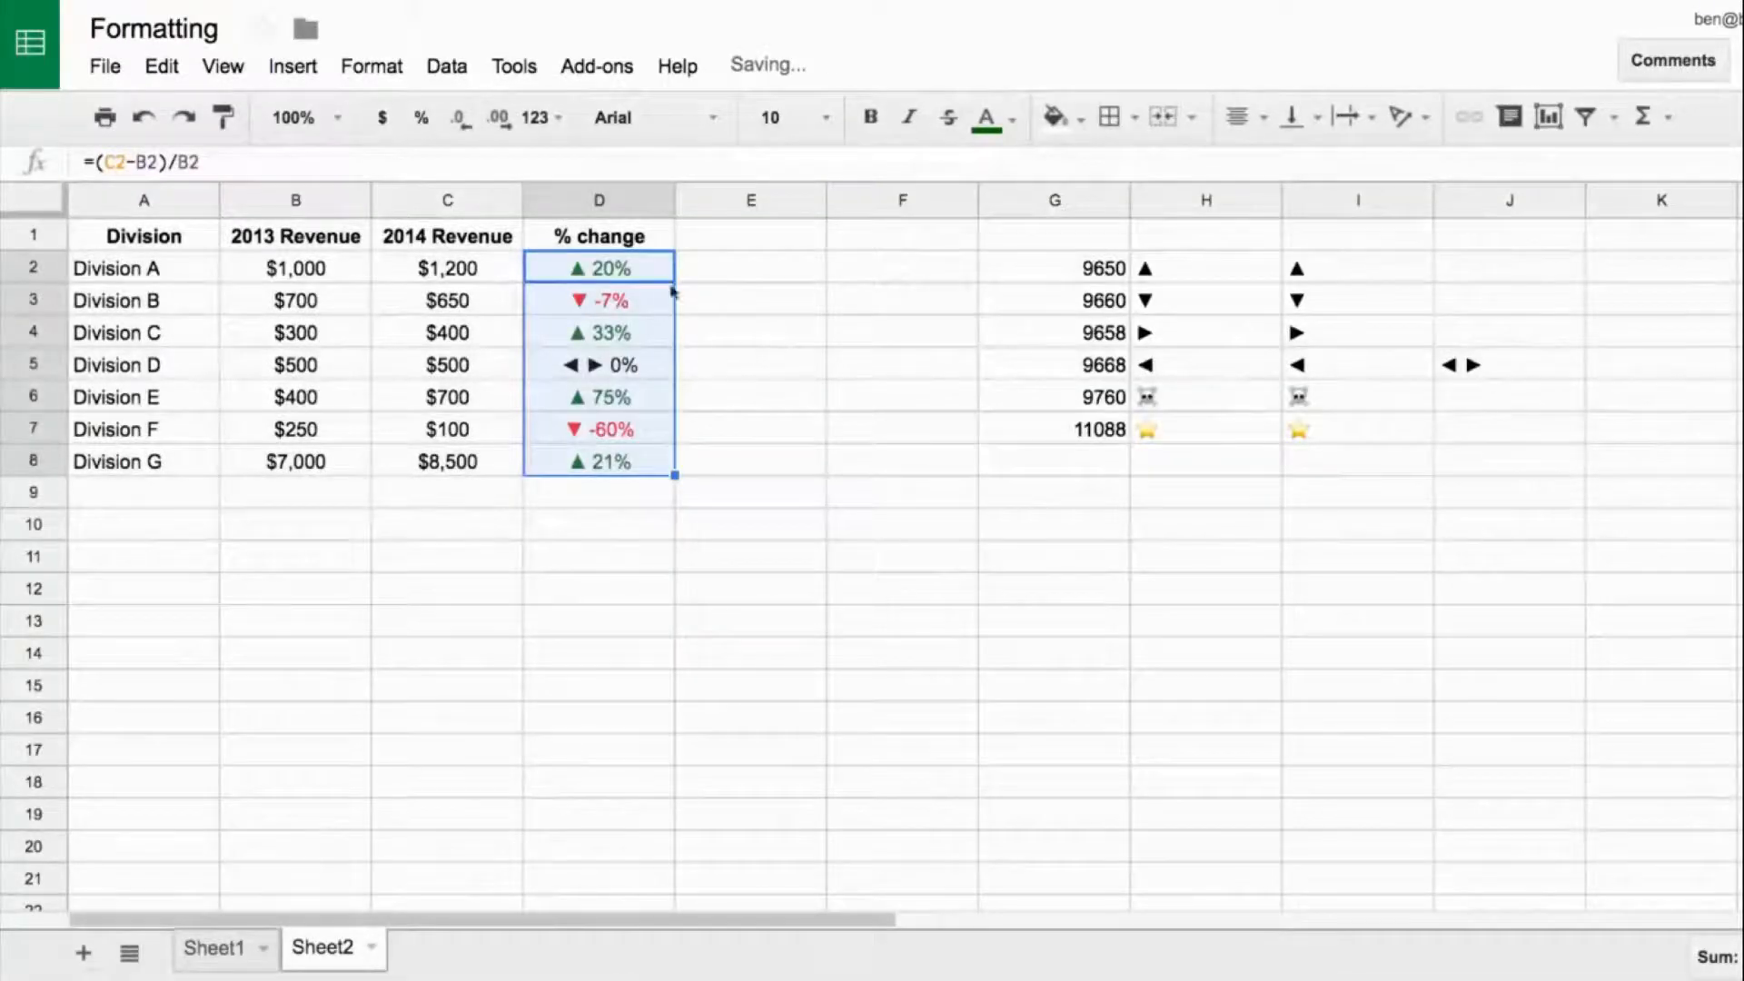
# - Test the format by setting Division A's 2014 revenue in C2 to 900 and back to 1200
pyautogui.click(445, 265)
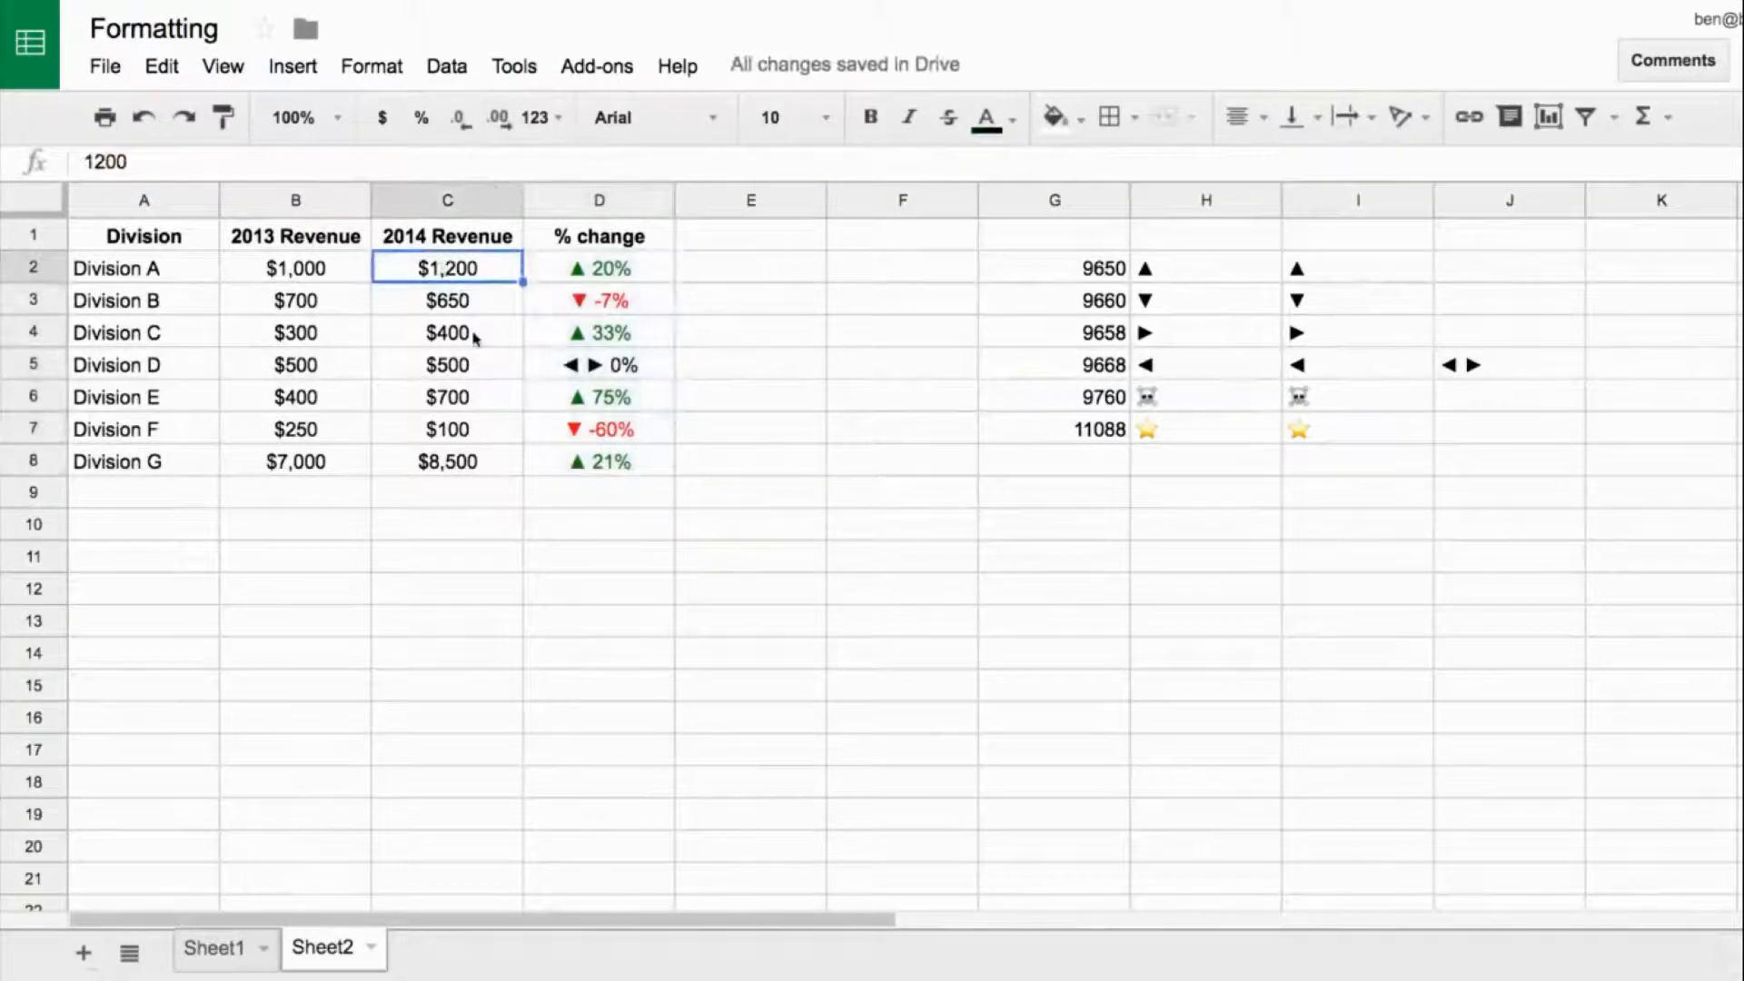
pyautogui.write('900')
pyautogui.press('Return')
pyautogui.press('Up')
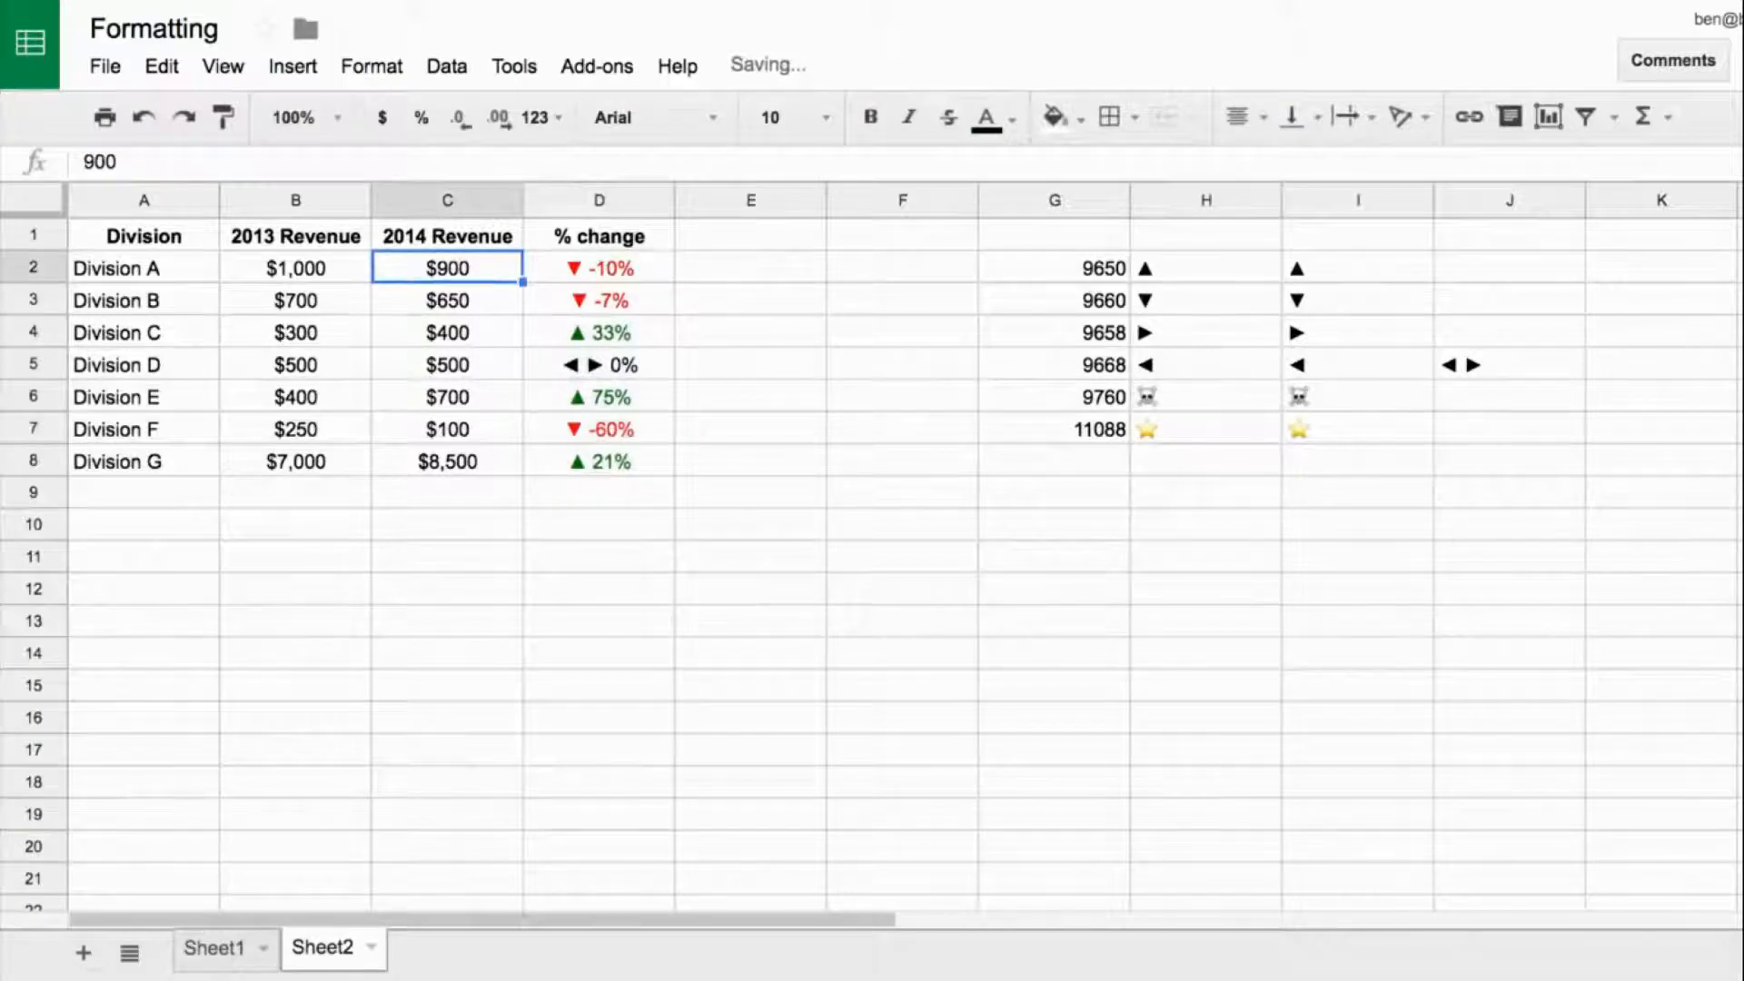
pyautogui.write('1200')
pyautogui.press('Return')
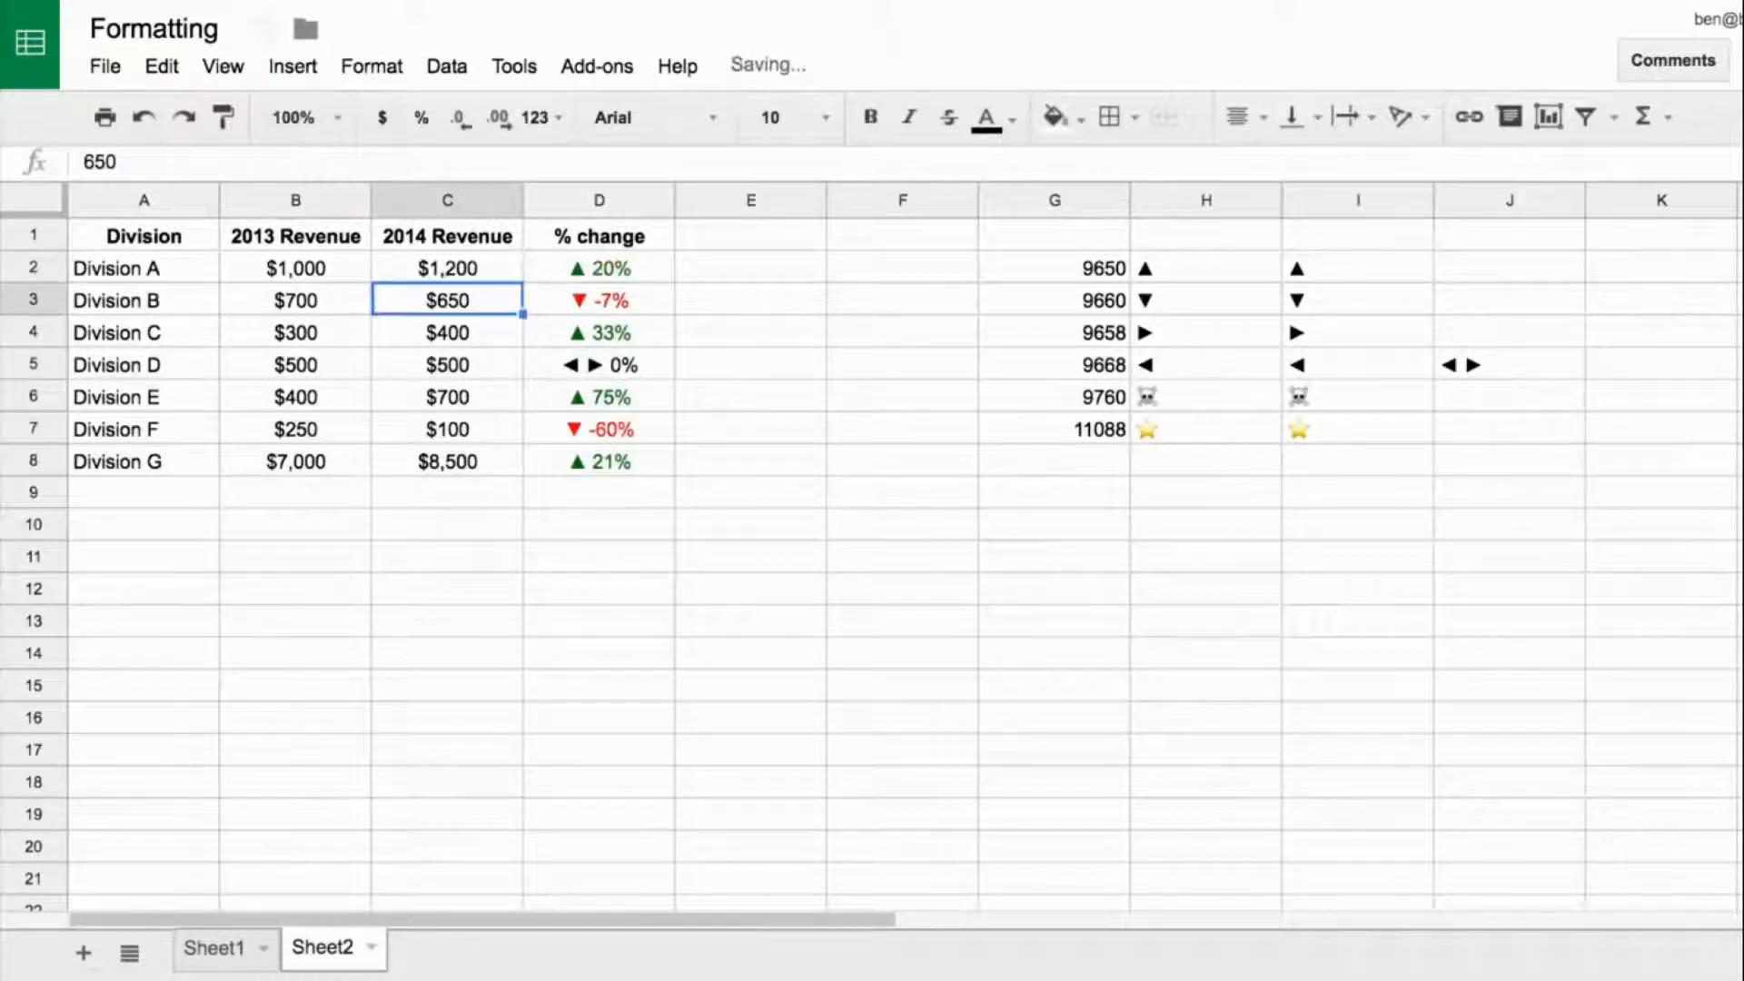
# - Enter the formula =D2/12 in cell E2 and format the cell as a percentage
pyautogui.click(631, 271)
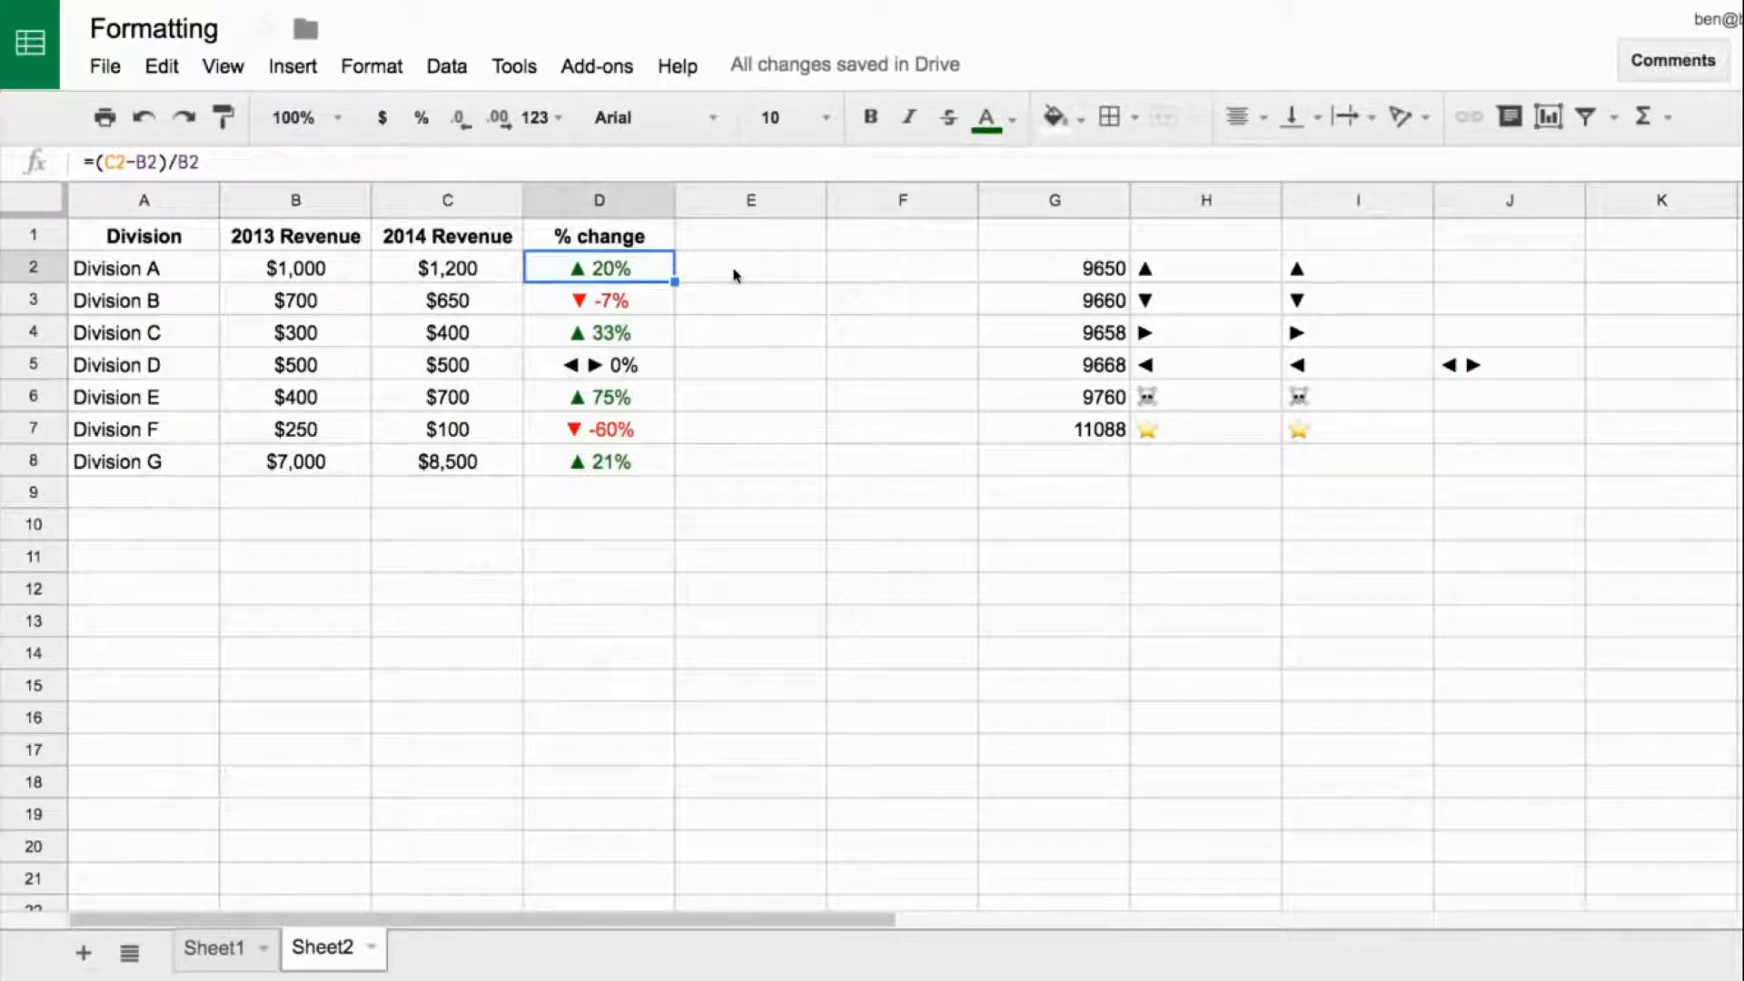
pyautogui.click(736, 275)
pyautogui.write('=')
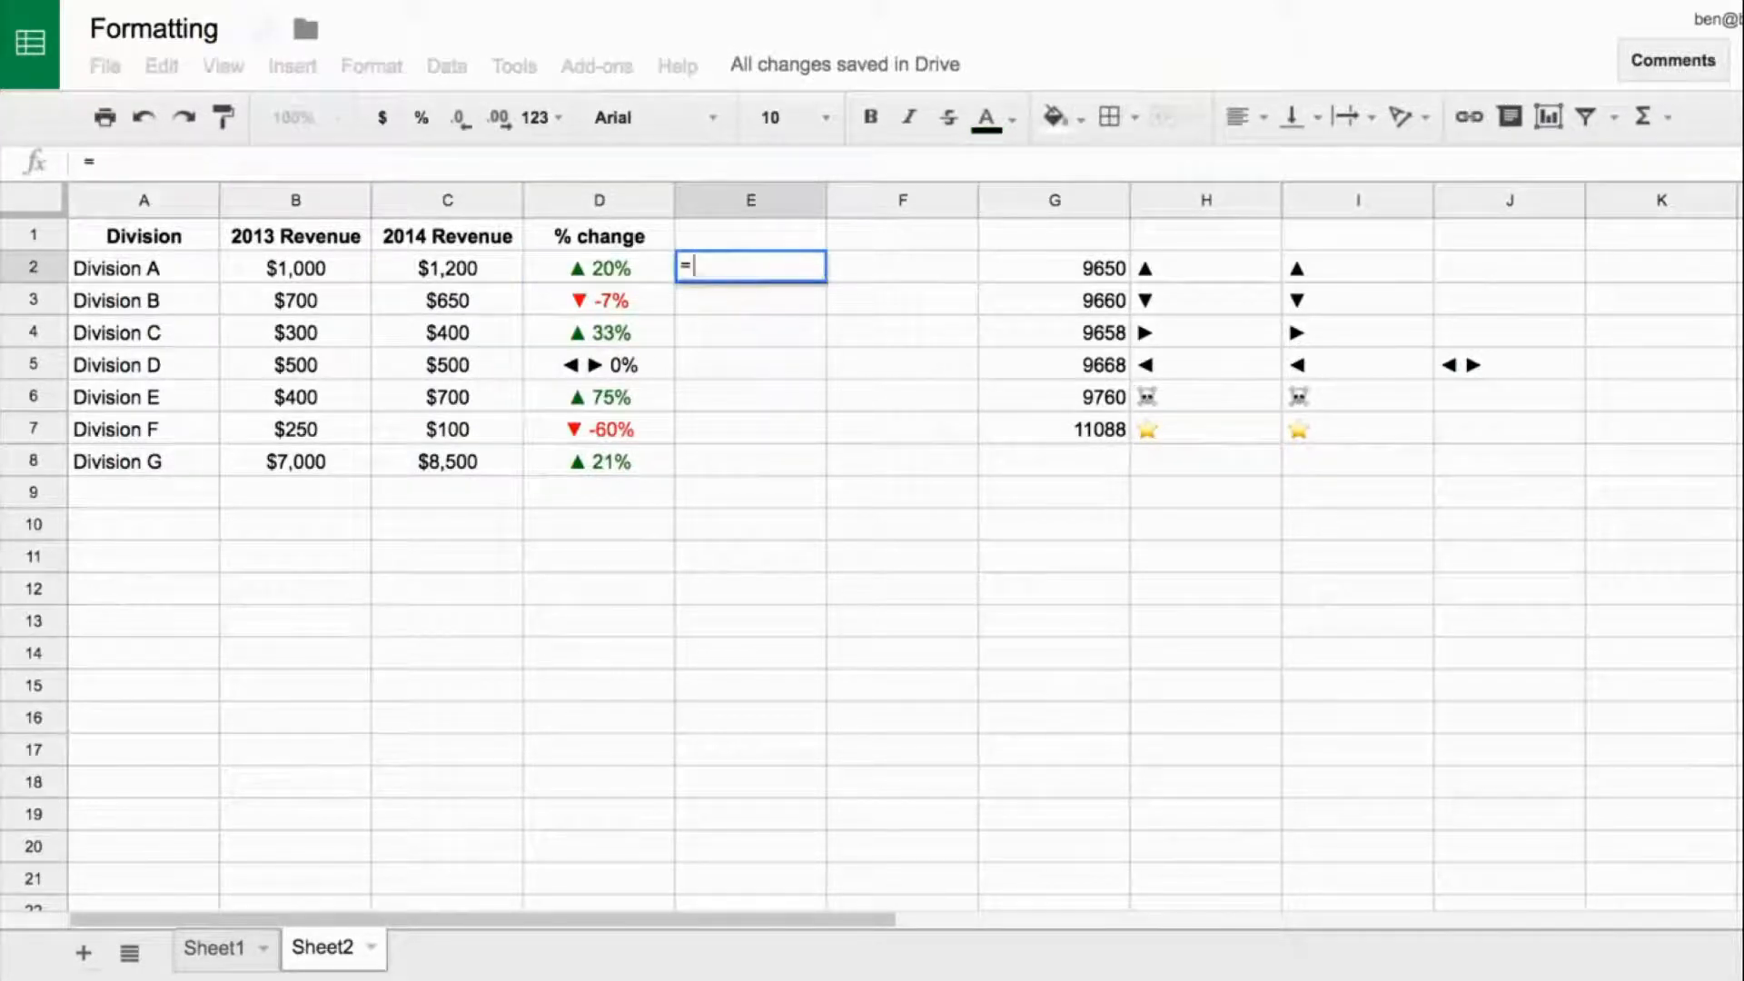
pyautogui.click(612, 277)
pyautogui.write('/12')
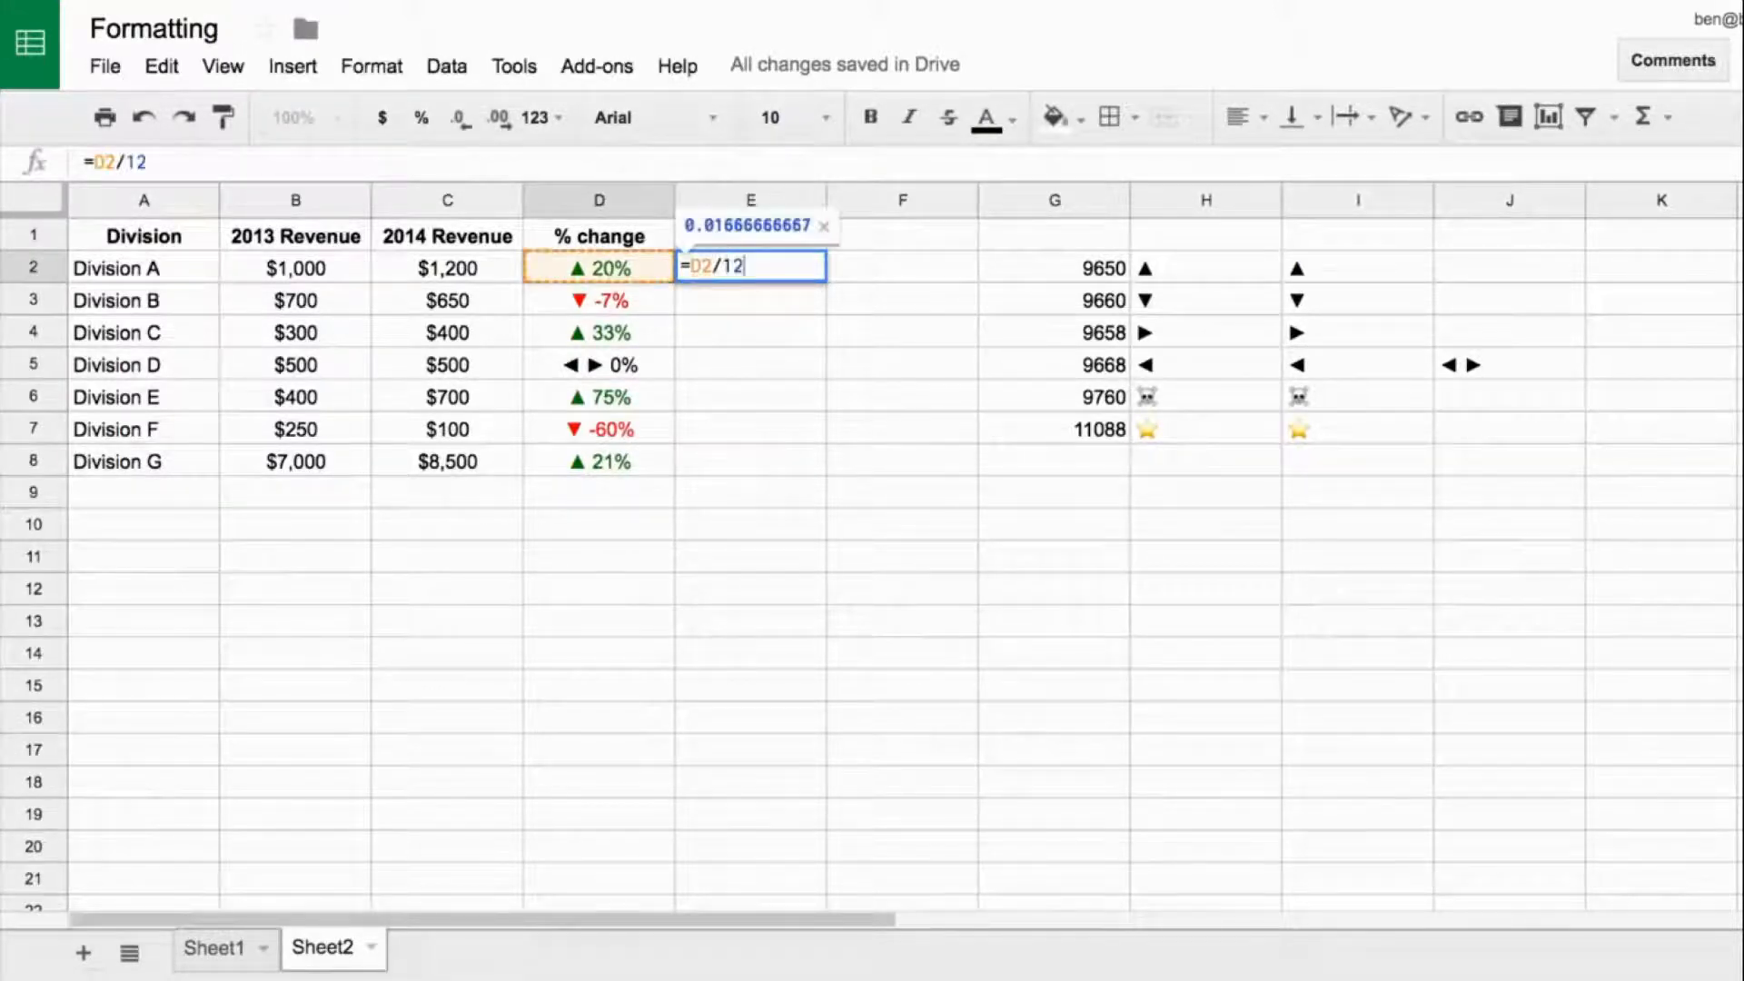
pyautogui.press('Return')
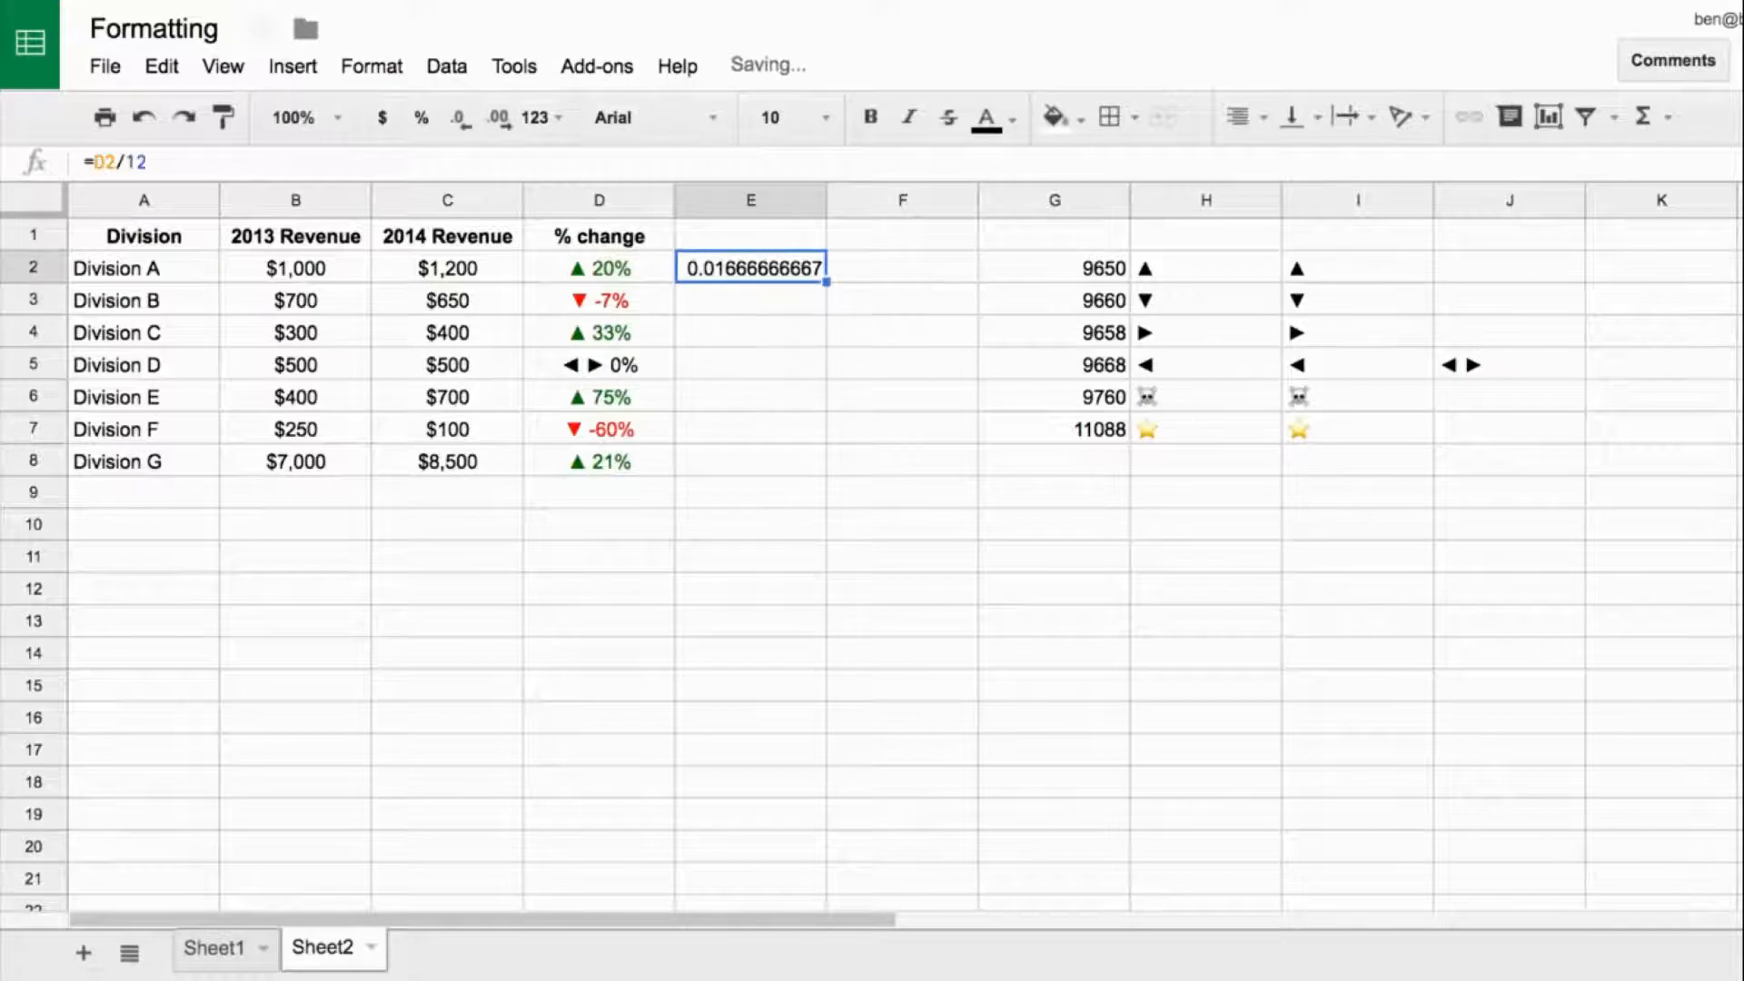
pyautogui.click(420, 117)
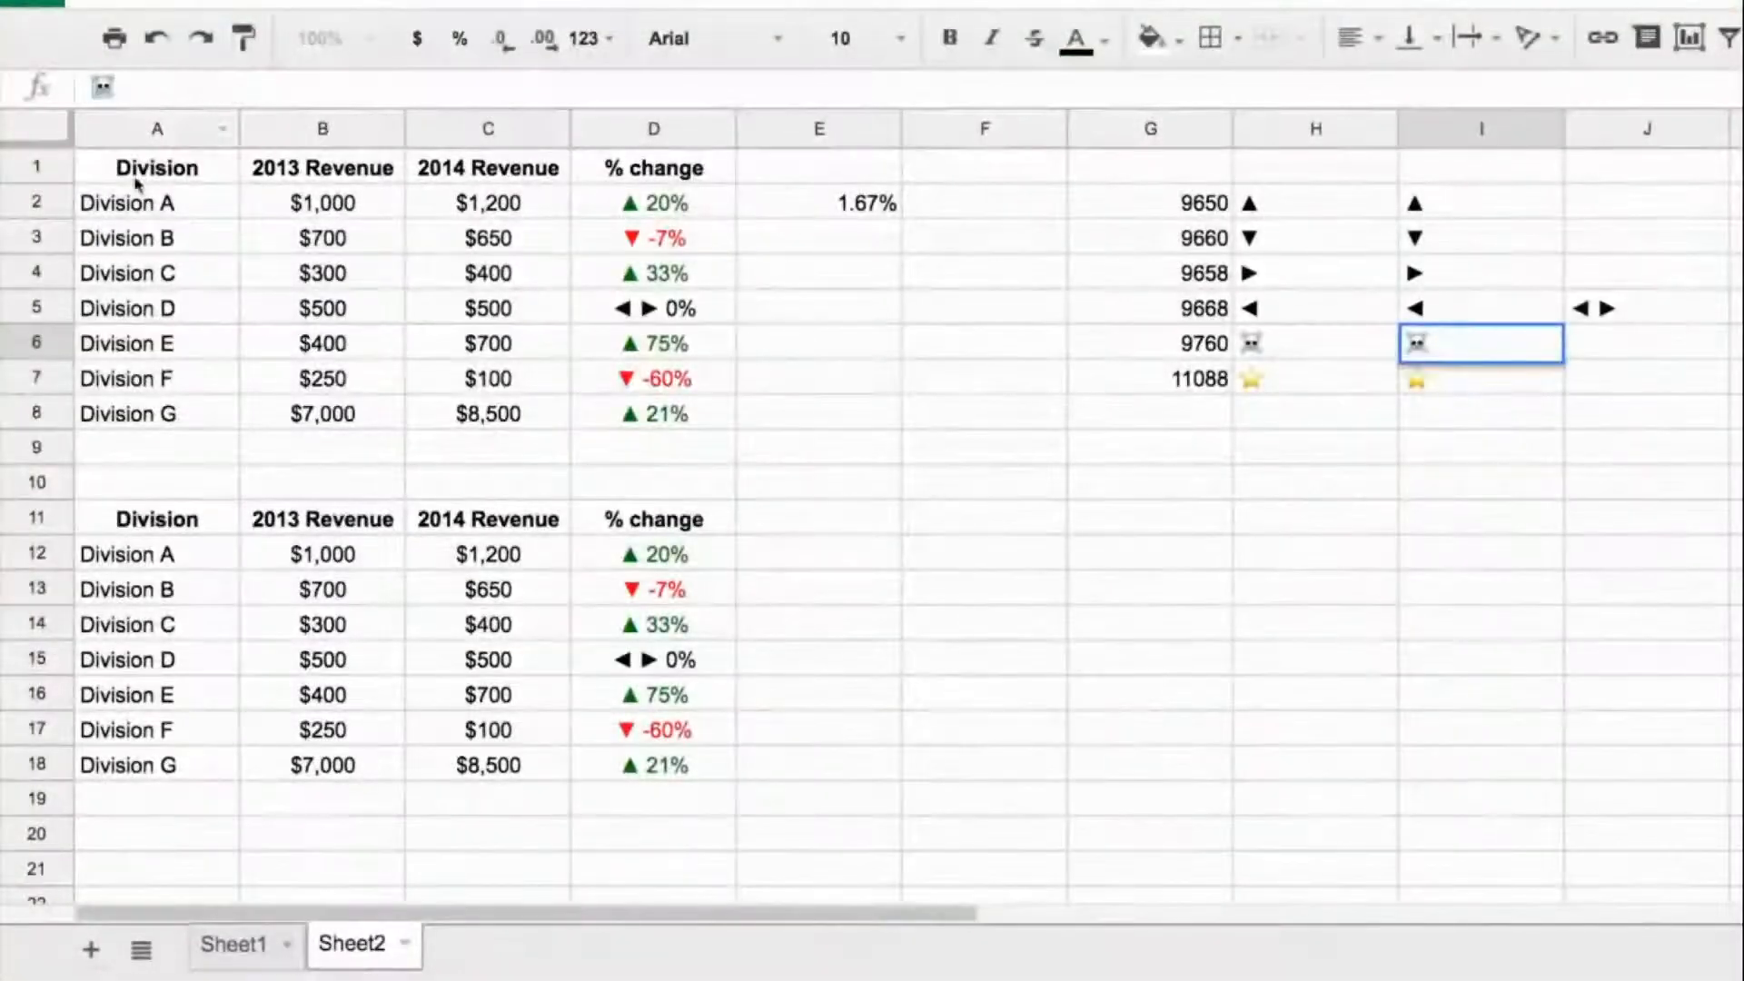
# - In the custom number format of D12:D18, replace the negative section's ▼ prefix with the copied skull symbol after -0%, and apply it
pyautogui.click(654, 556)
pyautogui.moveTo(654, 556); pyautogui.dragTo(654, 768)
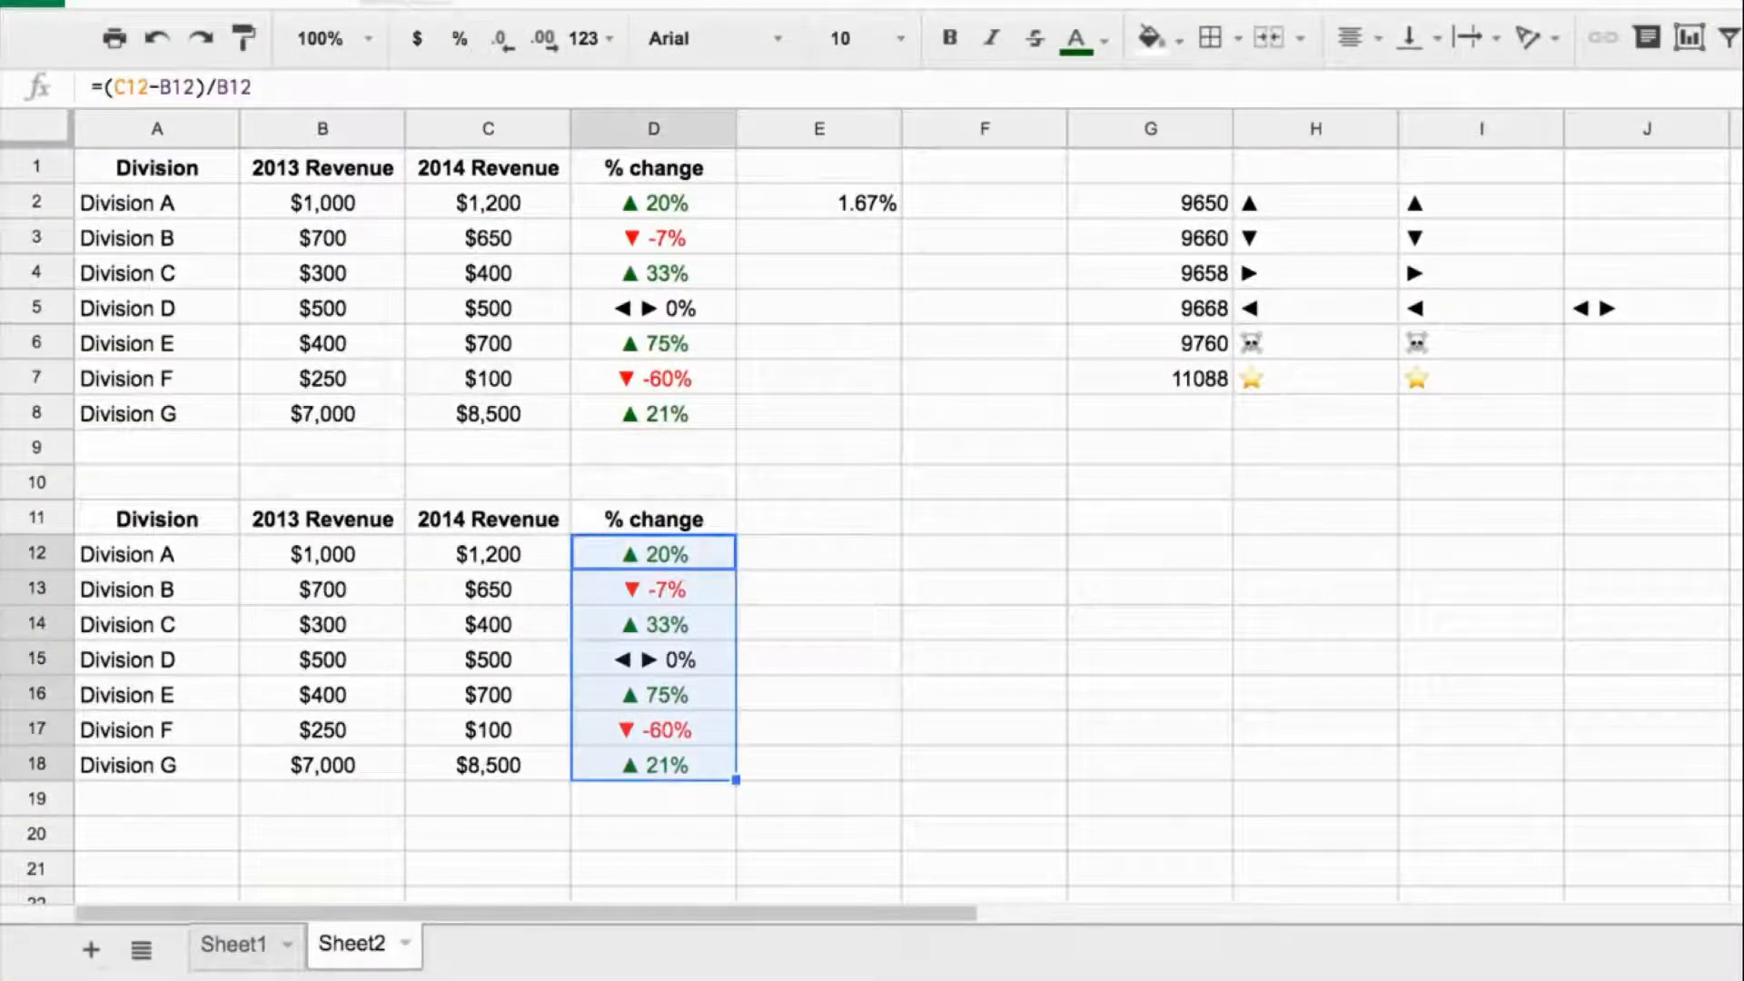
pyautogui.click(589, 38)
pyautogui.moveTo(859, 909)
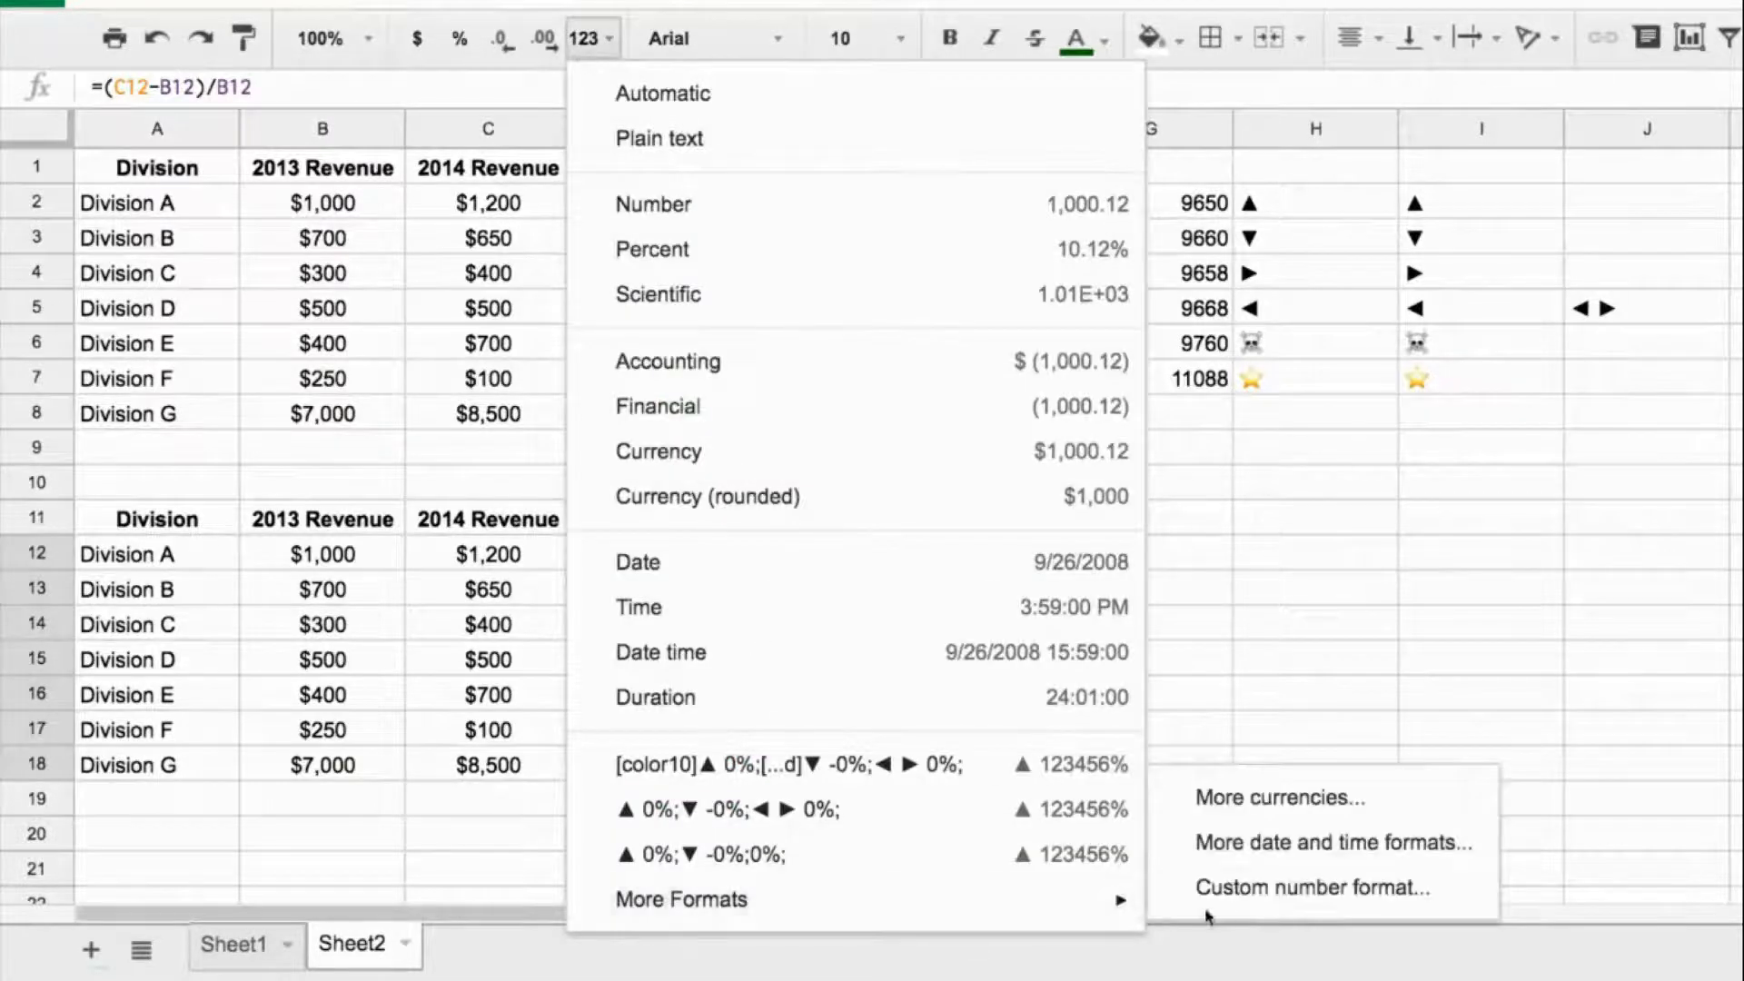
pyautogui.click(1313, 888)
pyautogui.click(954, 88)
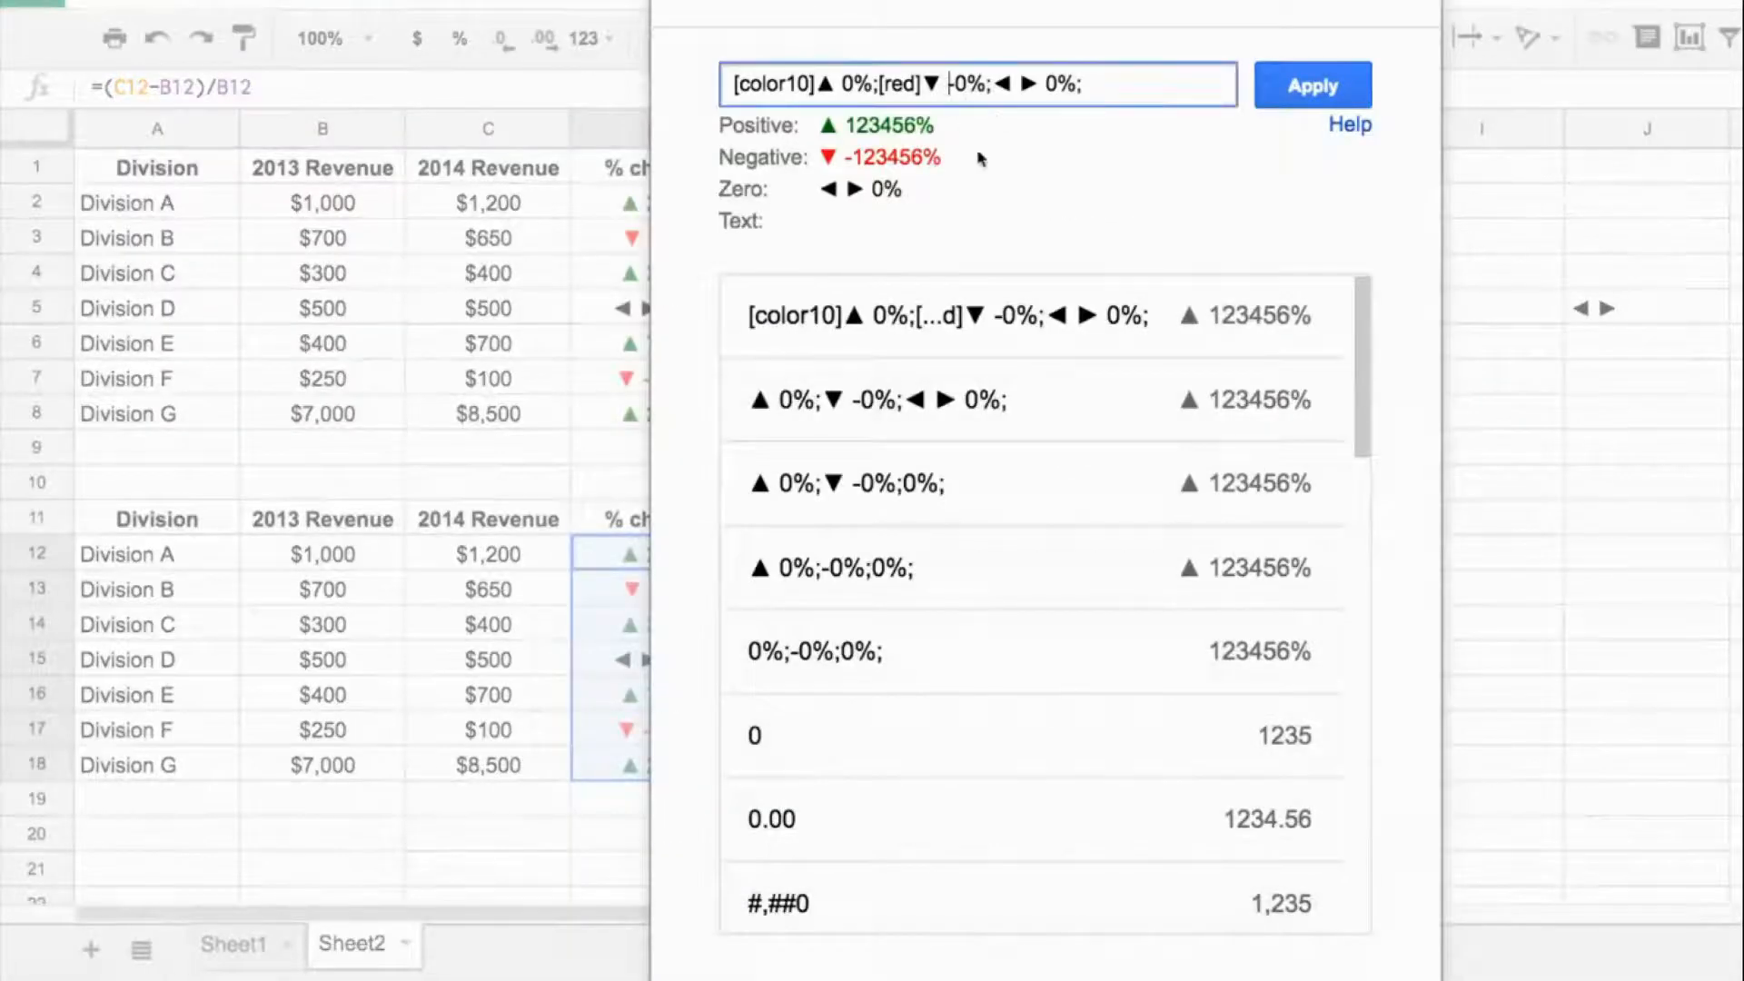
pyautogui.press('BackSpace')
pyautogui.press('BackSpace')
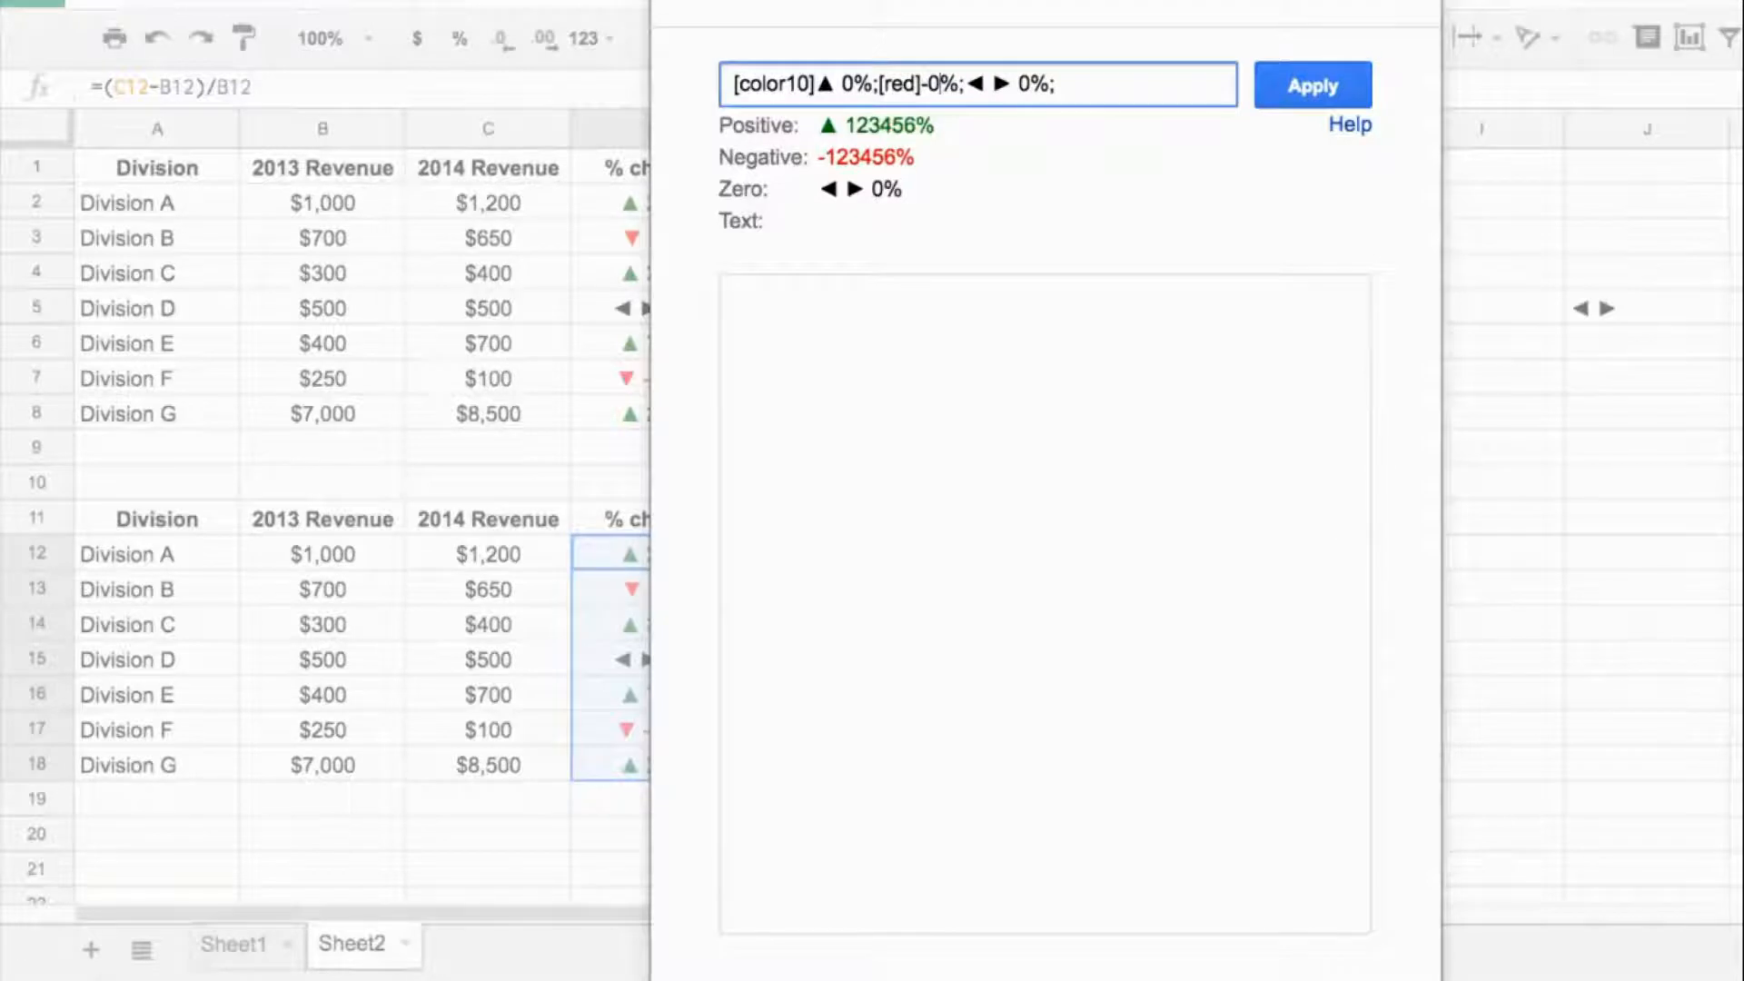
pyautogui.press('Right')
pyautogui.write('☠')
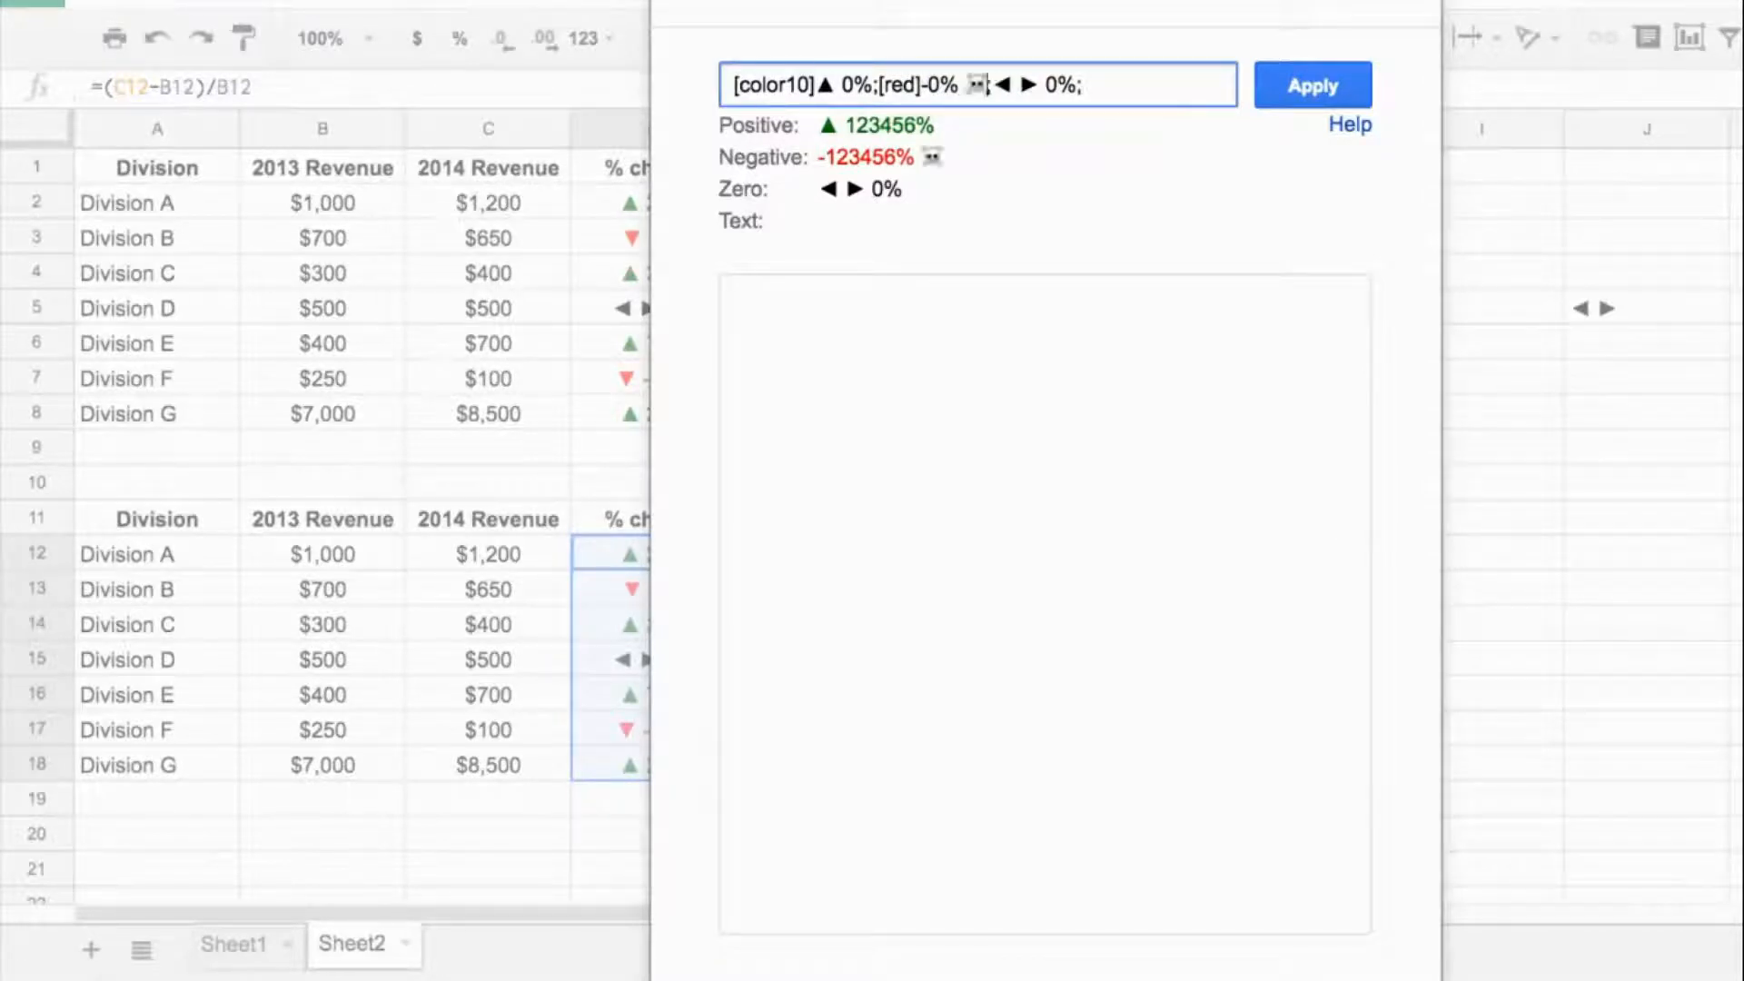
pyautogui.click(1328, 80)
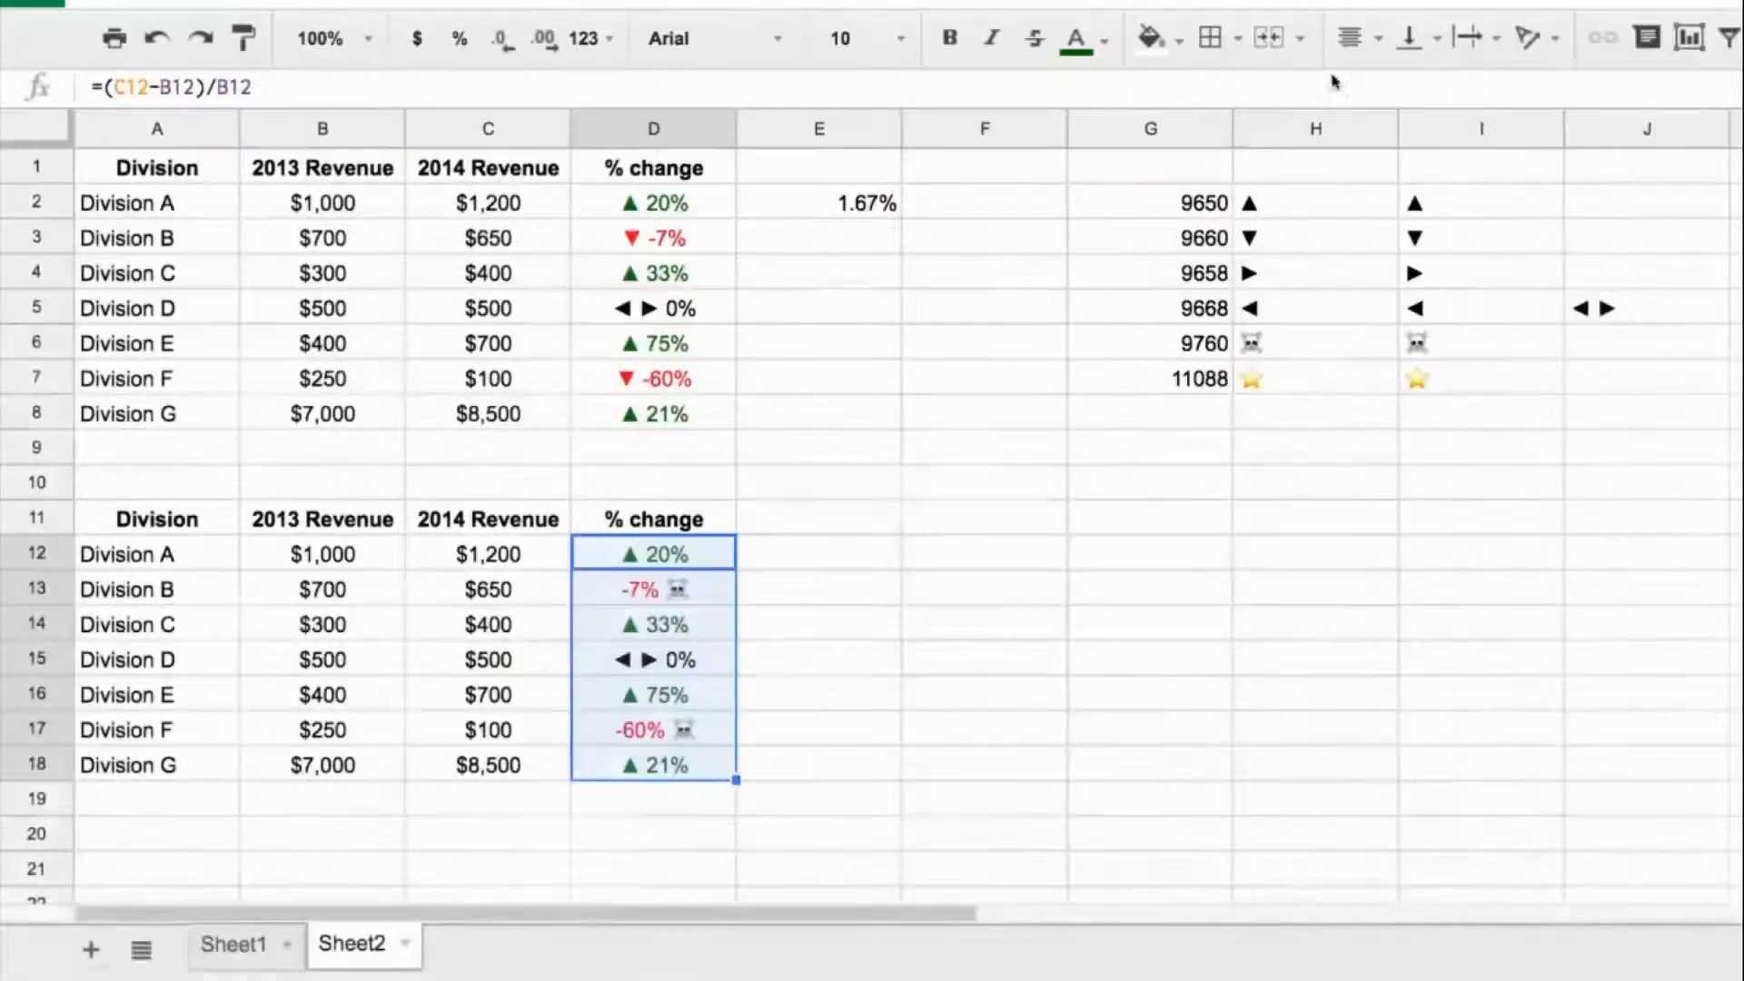
# - Copy the star from I7 and use it after 0% in place of the ▲ prefix in the positive section of the D12:D18 format
pyautogui.click(1477, 381)
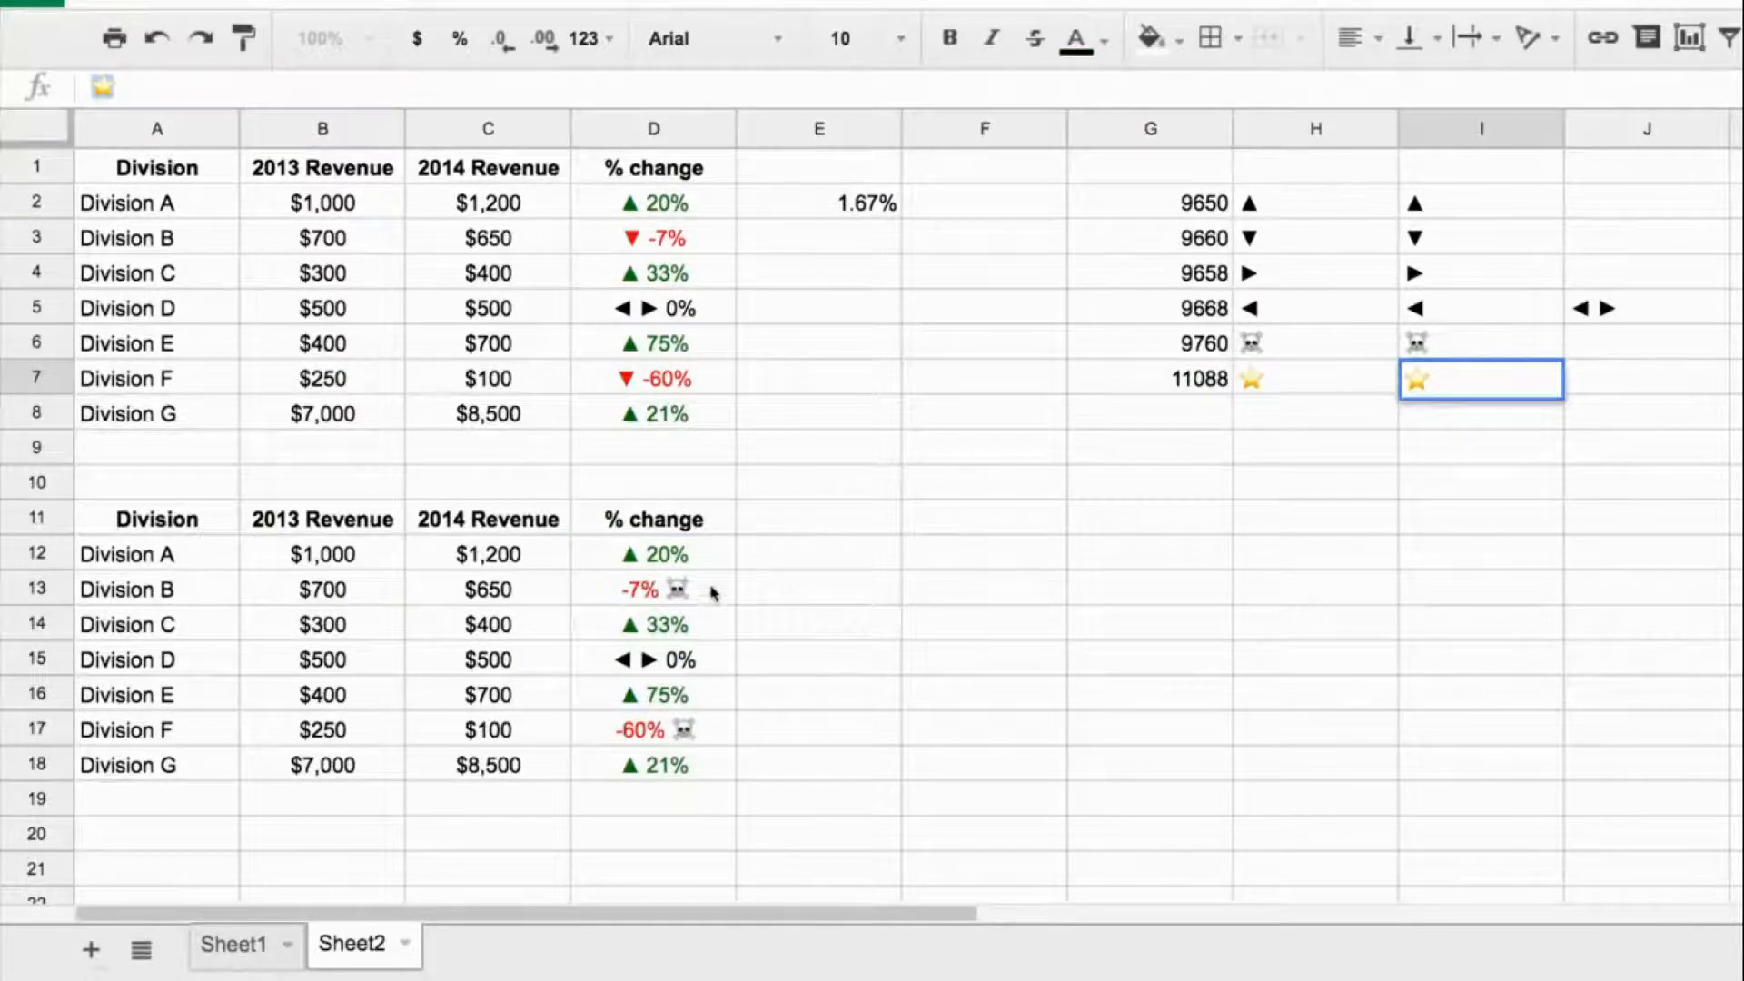
pyautogui.moveTo(702, 556); pyautogui.dragTo(701, 766)
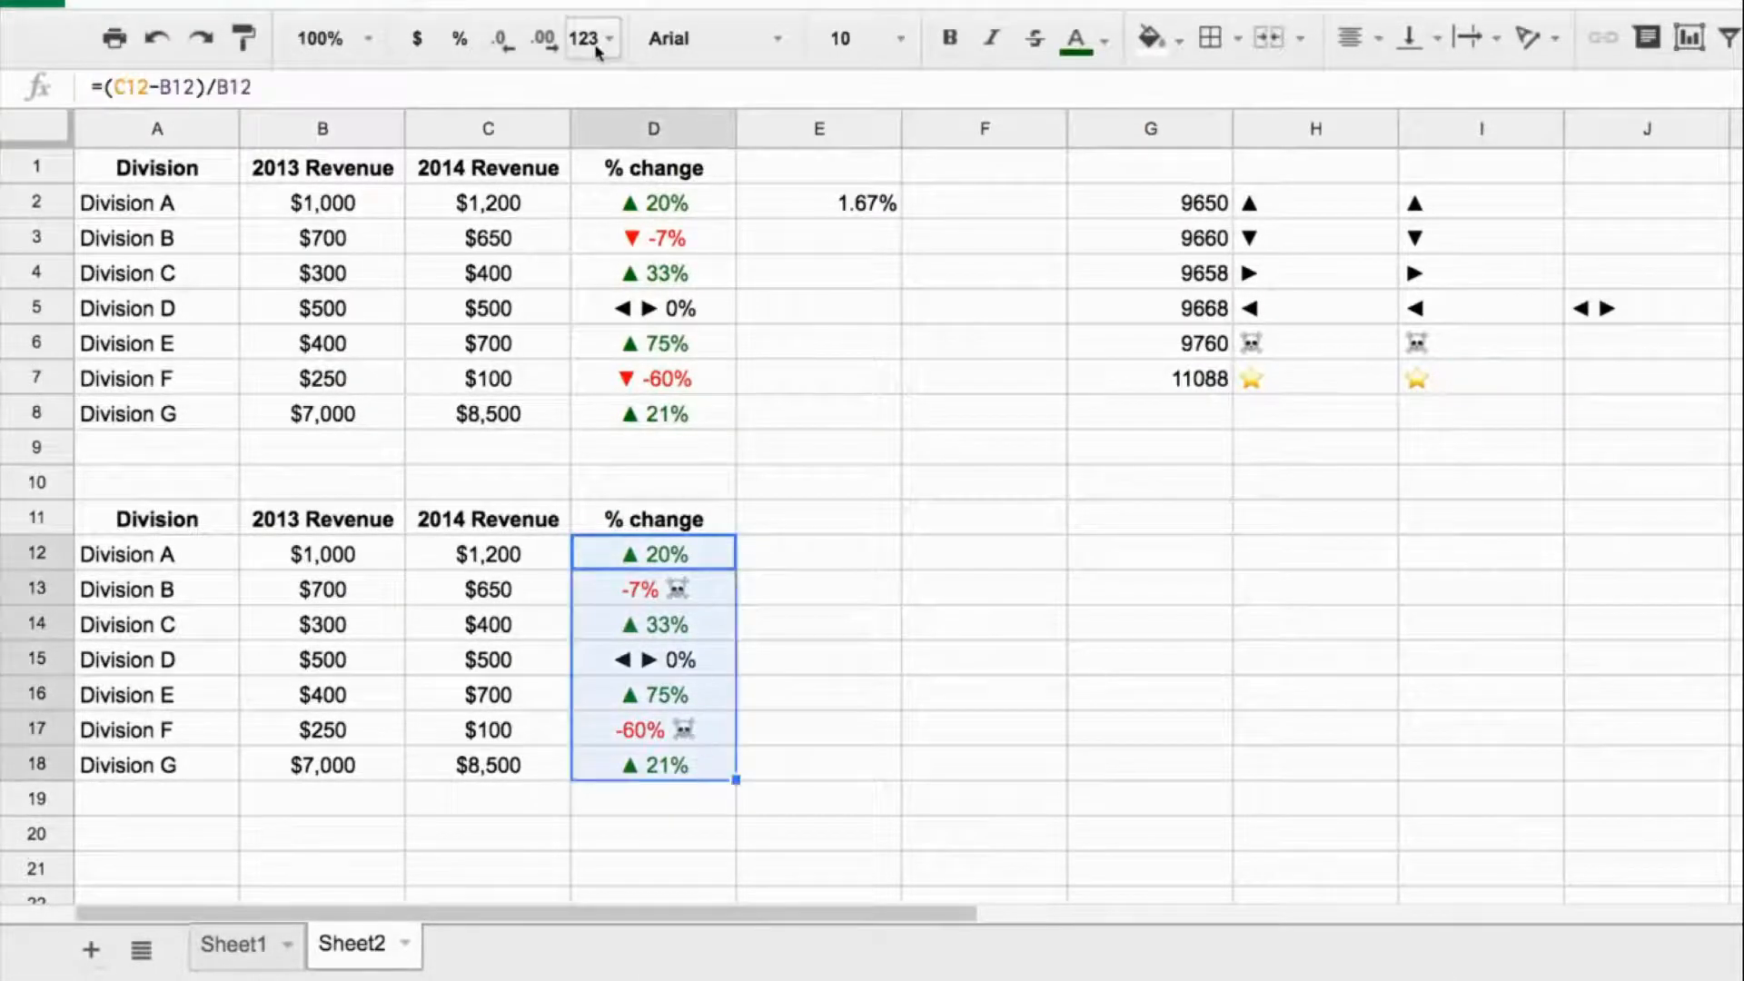
pyautogui.click(588, 38)
pyautogui.moveTo(877, 899)
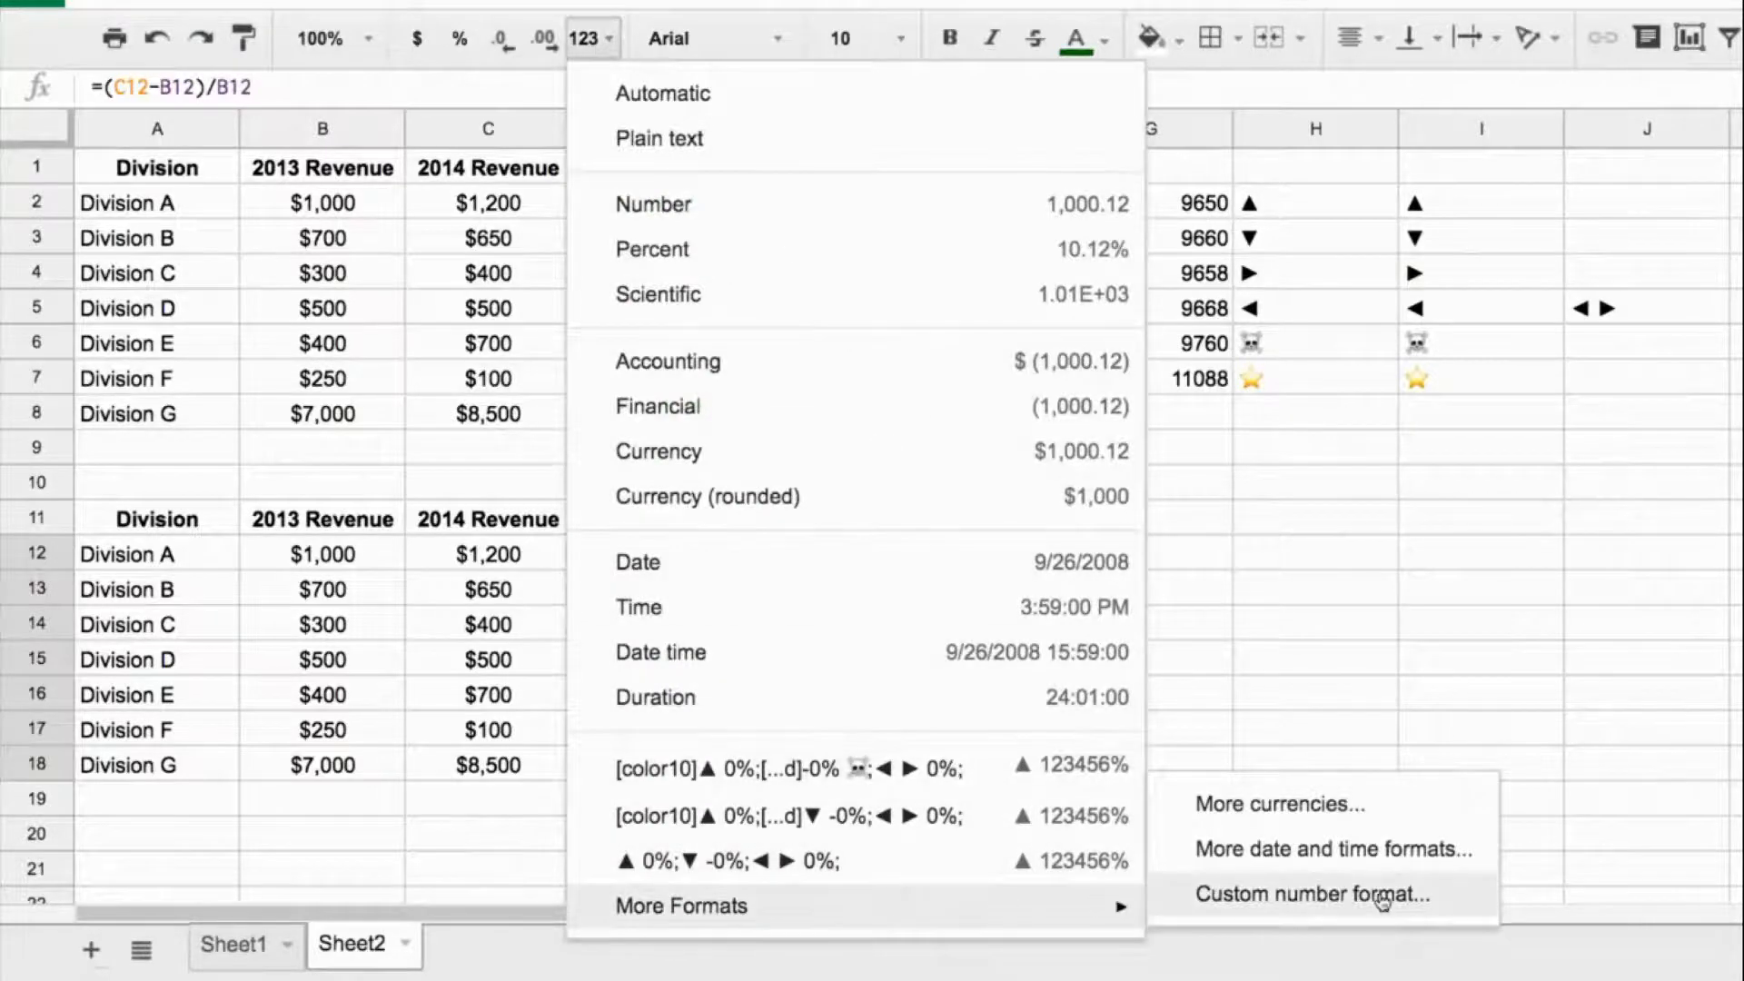
pyautogui.click(1324, 893)
pyautogui.click(842, 85)
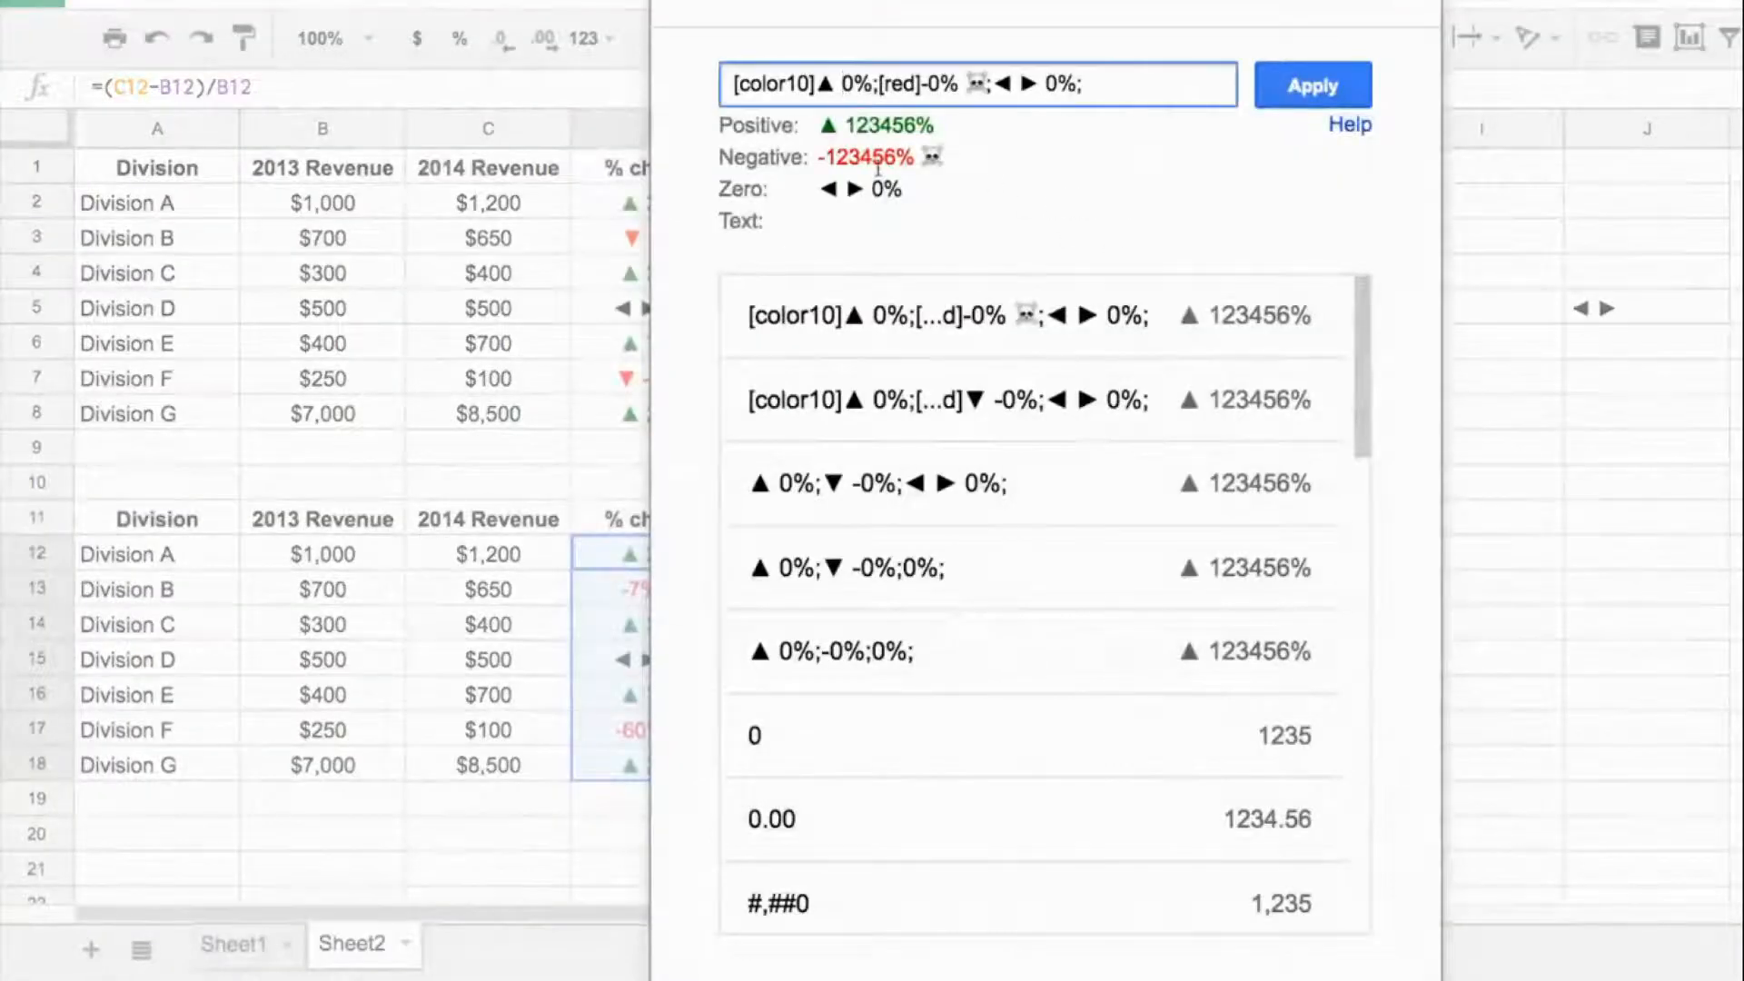
pyautogui.press('BackSpace')
pyautogui.press('BackSpace')
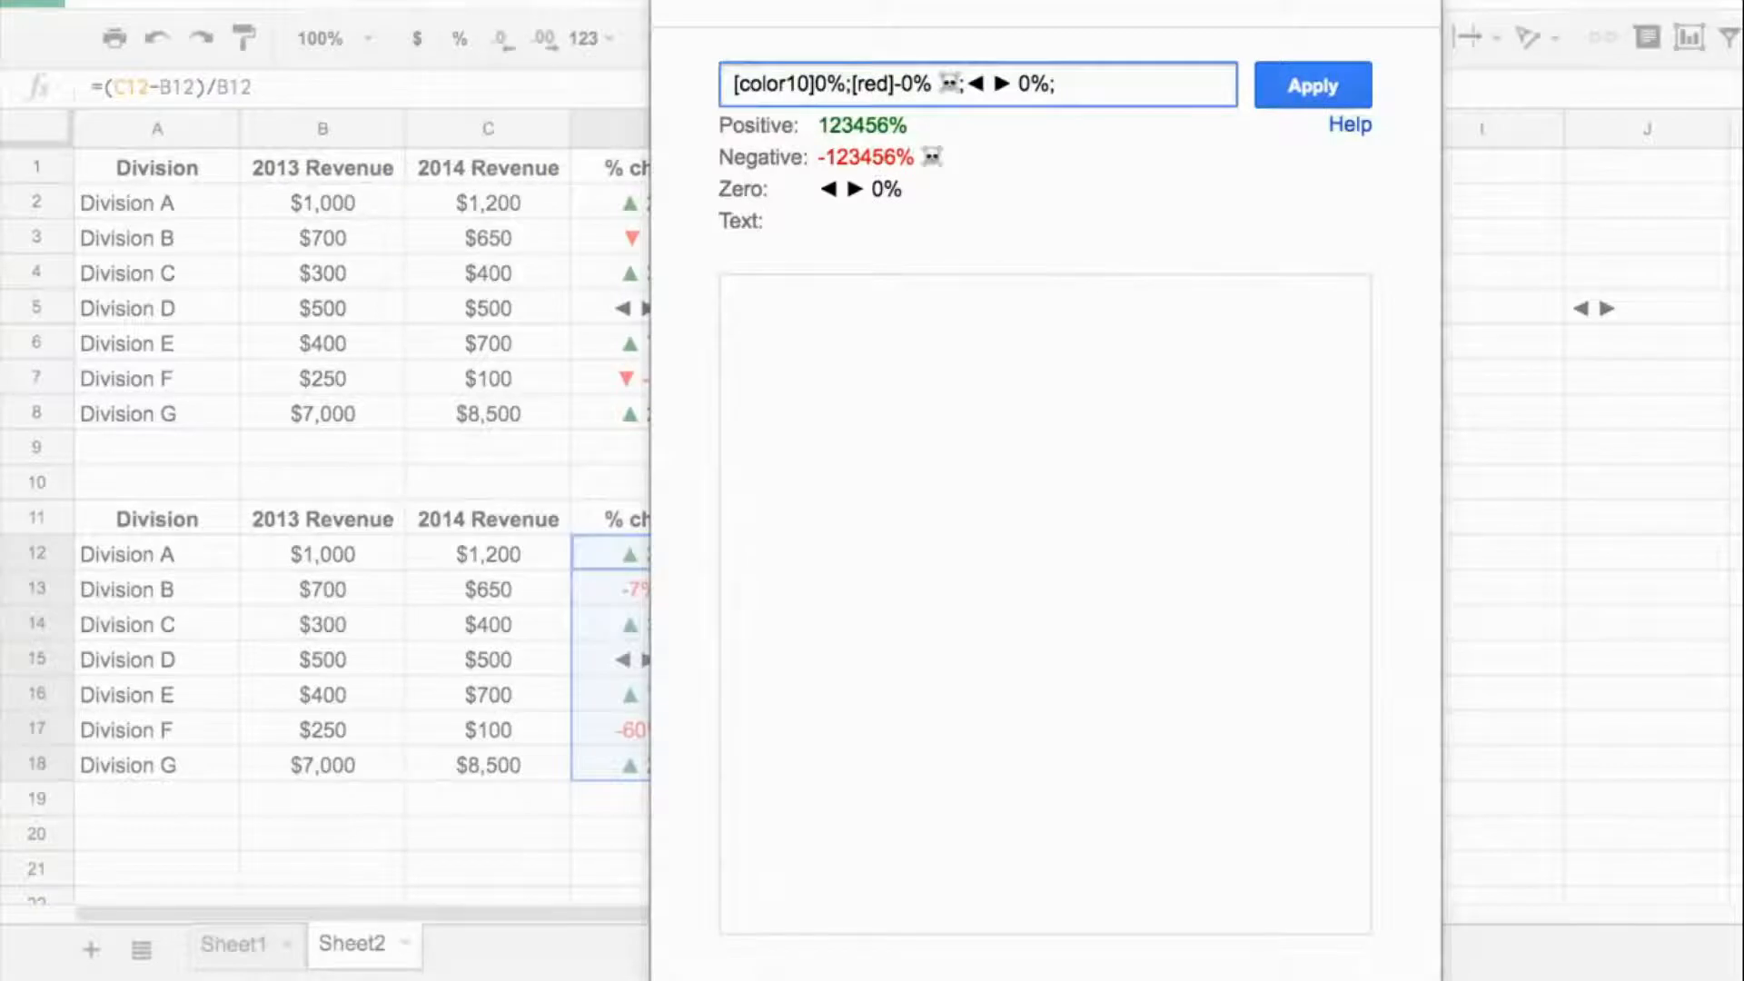
pyautogui.write('⭐')
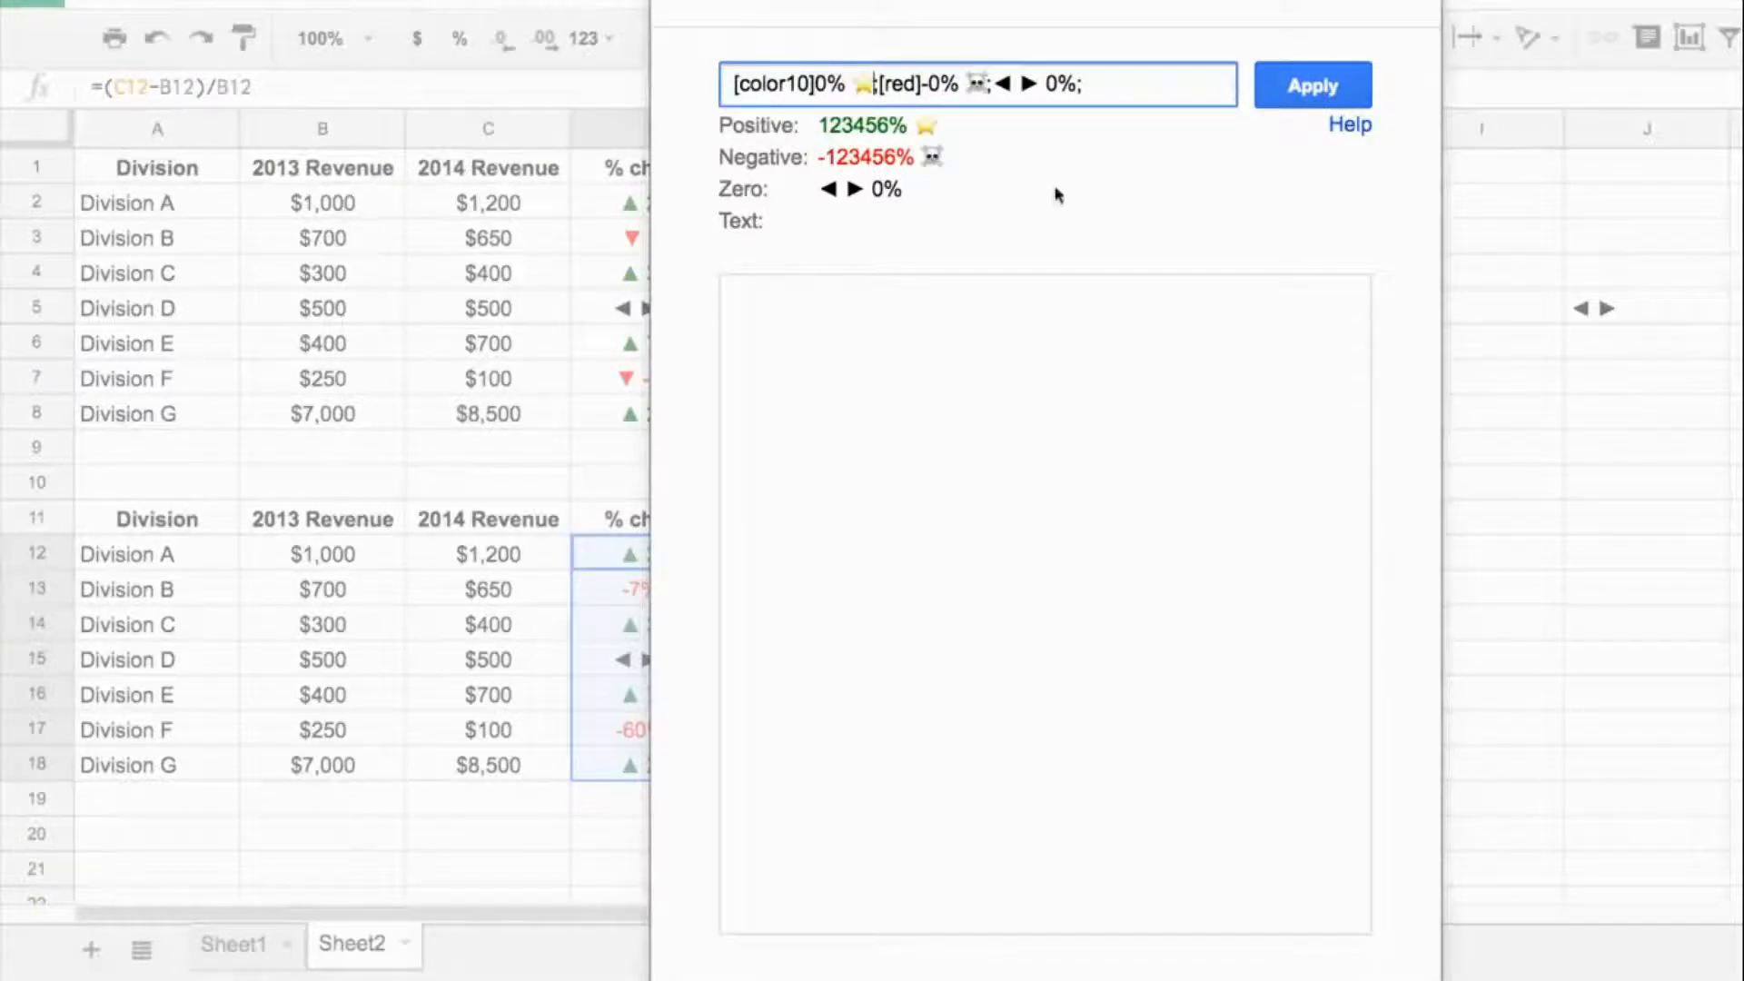
# - Remove the ◄ ► symbols from the zero section and apply the custom format to D12:D18
pyautogui.moveTo(993, 84); pyautogui.dragTo(1046, 83)
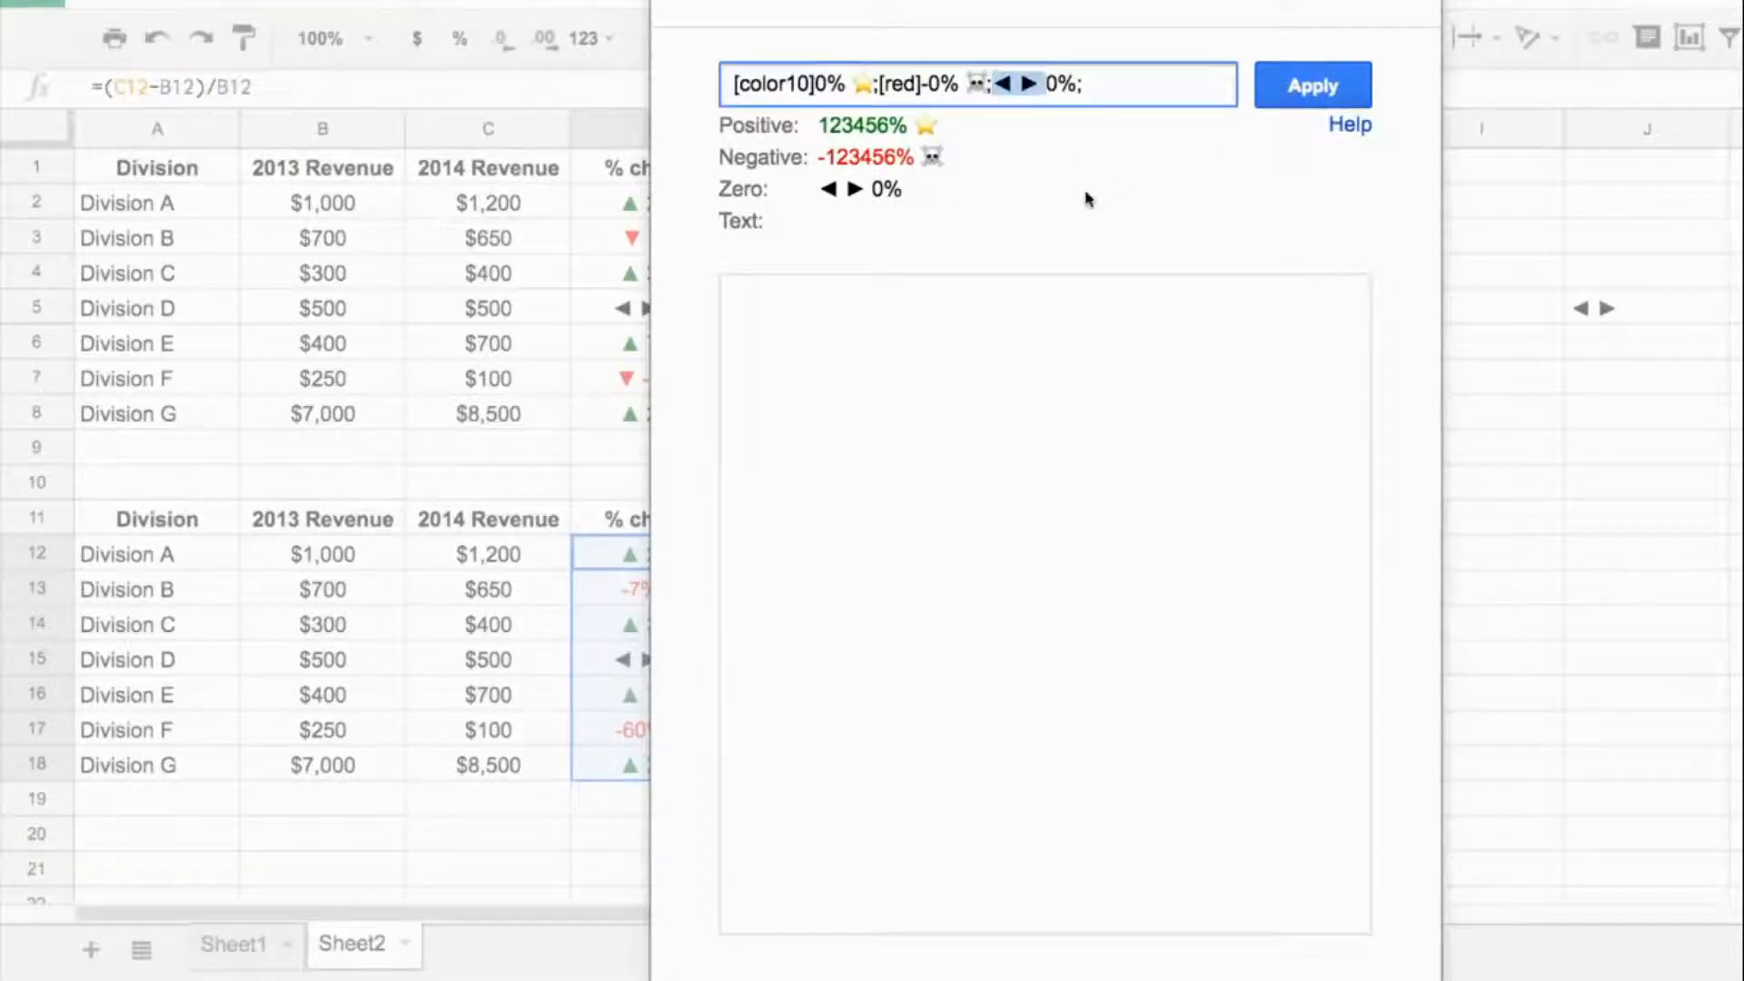
pyautogui.press('BackSpace')
pyautogui.click(1312, 85)
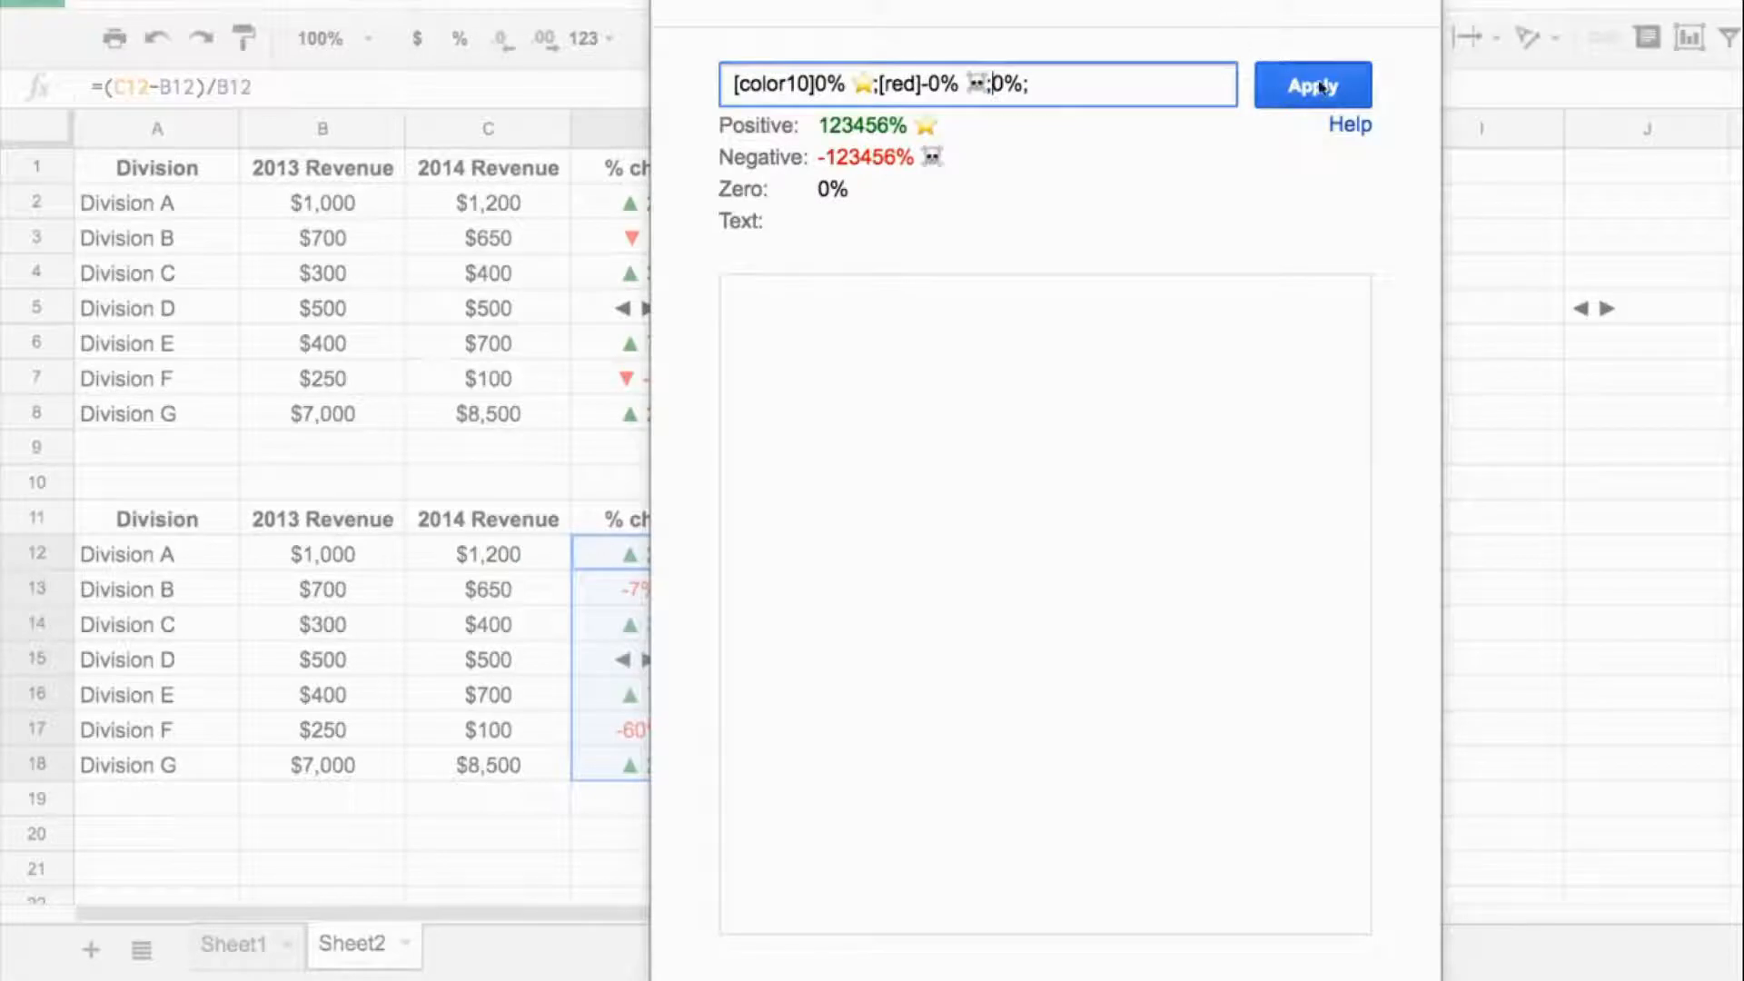
pyautogui.click(776, 600)
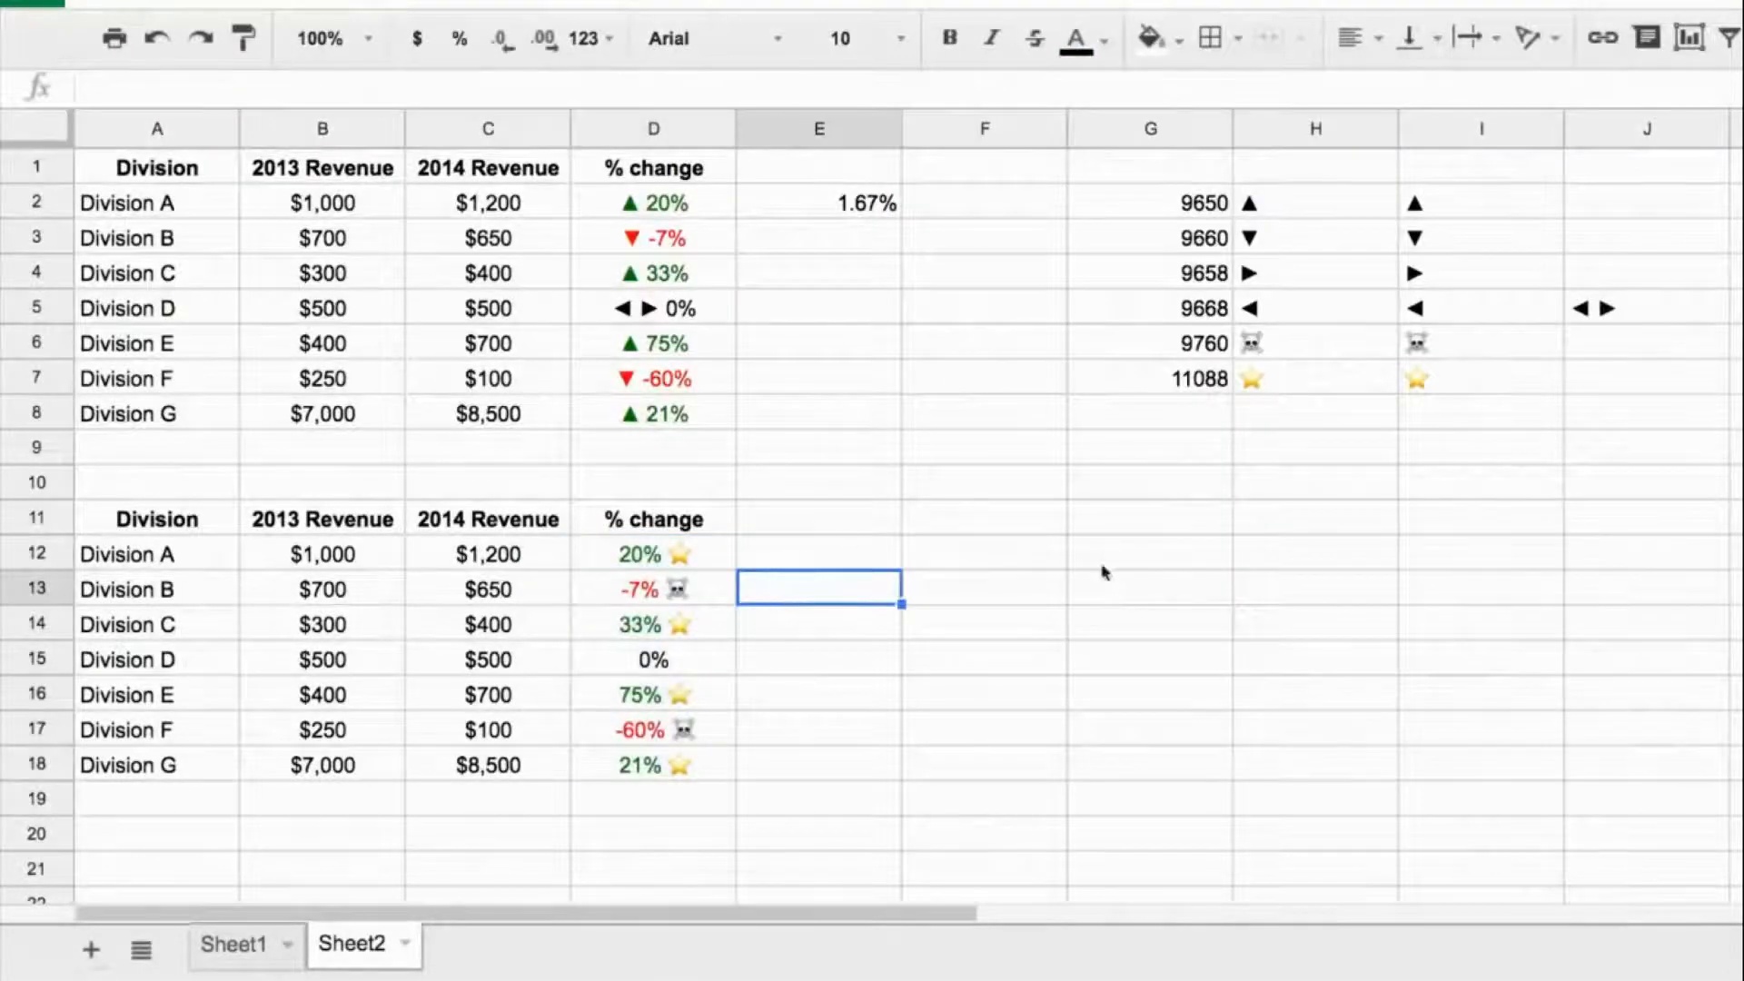
pyautogui.click(713, 558)
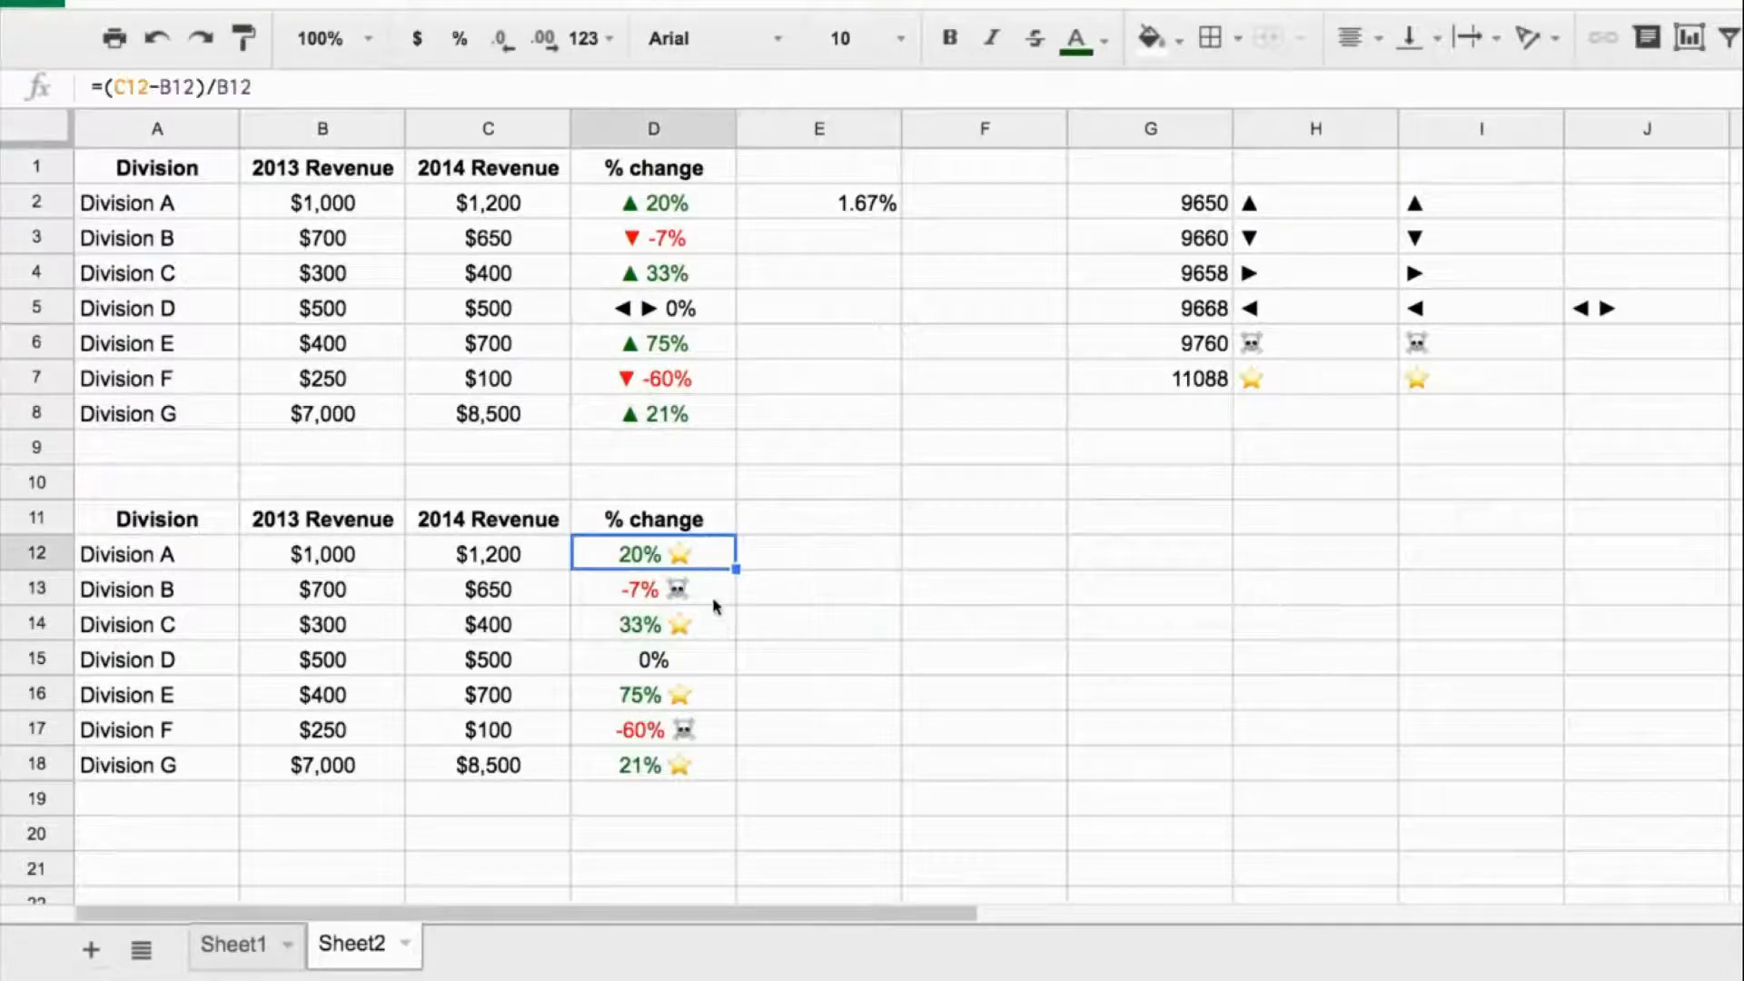
pyautogui.click(712, 602)
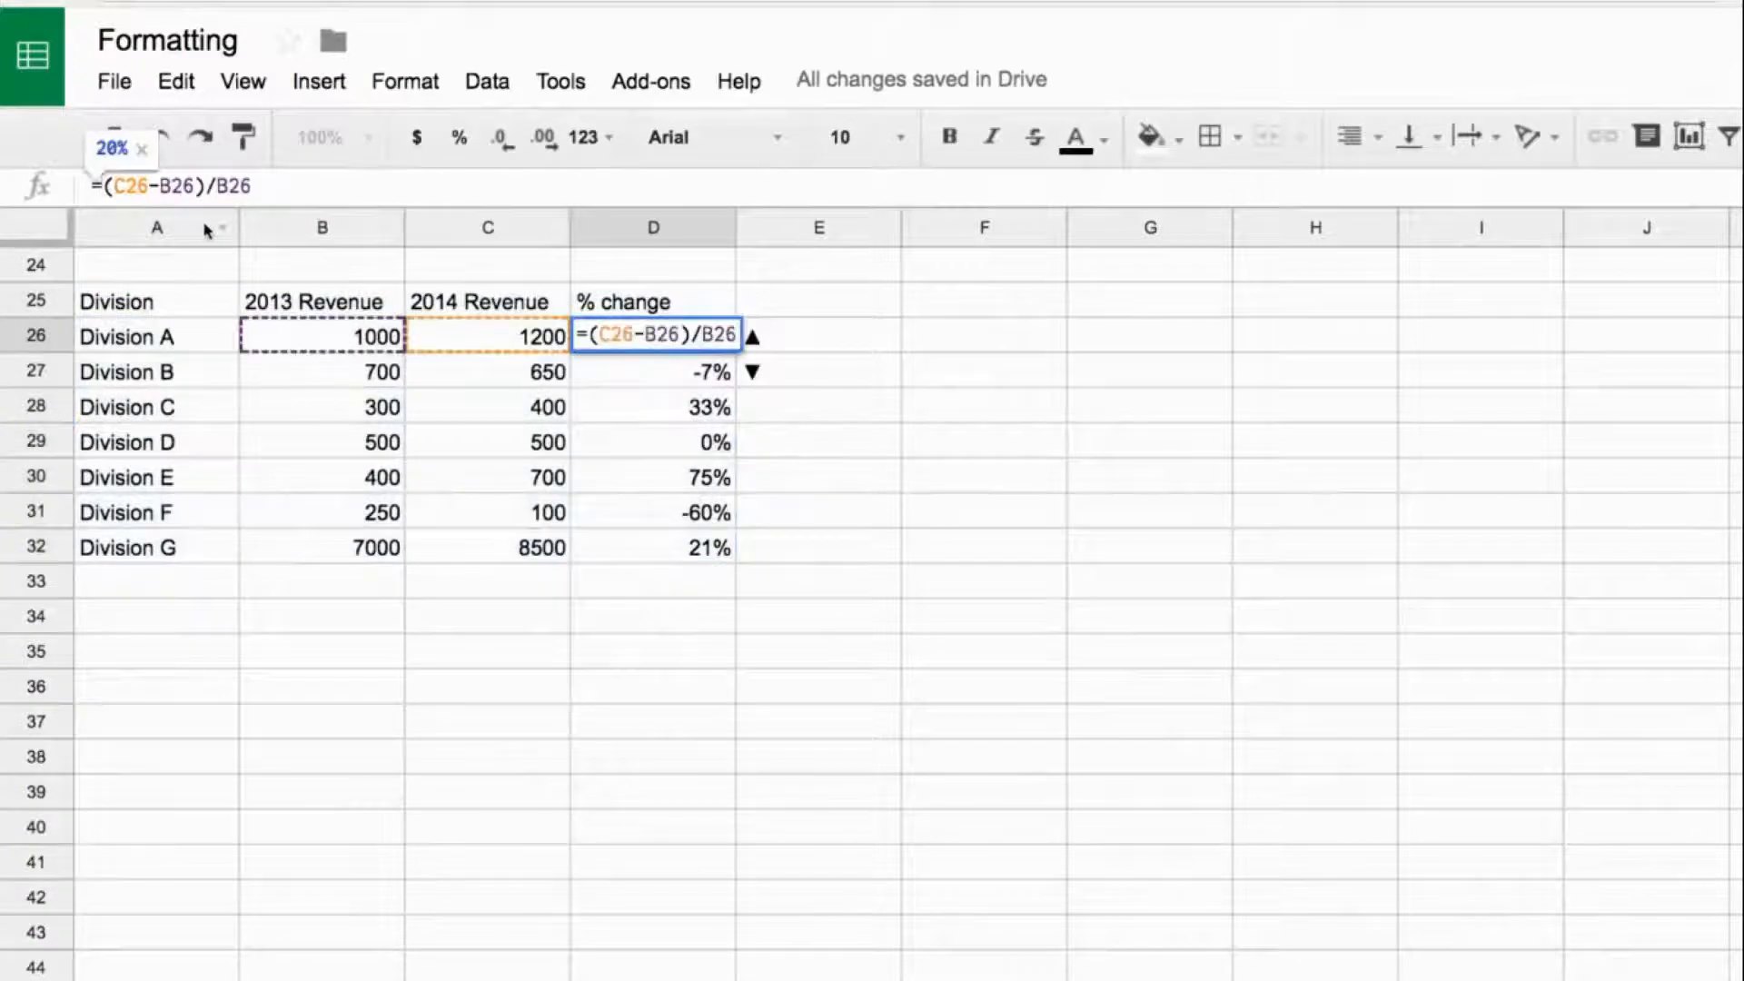
# - Prefix the % change formula in D26 with the up arrow so it reads =char(9650)&" "&(C26-B26)/B26
pyautogui.write('char')
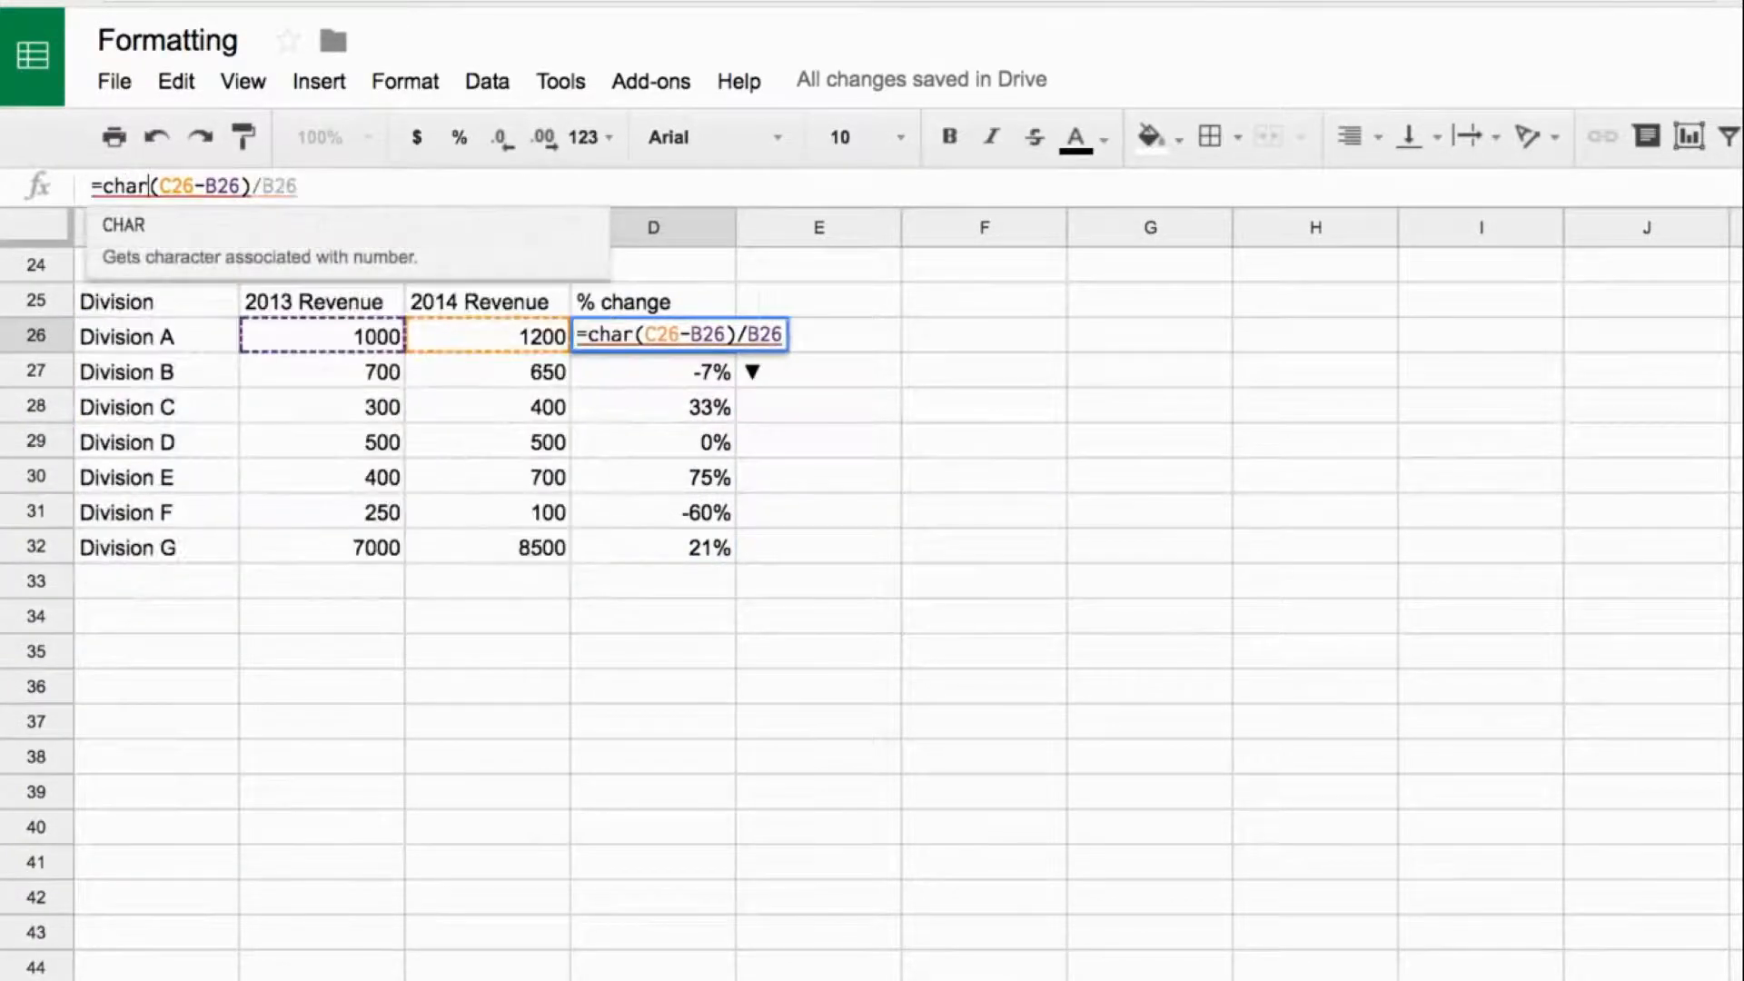
pyautogui.write('(9650)')
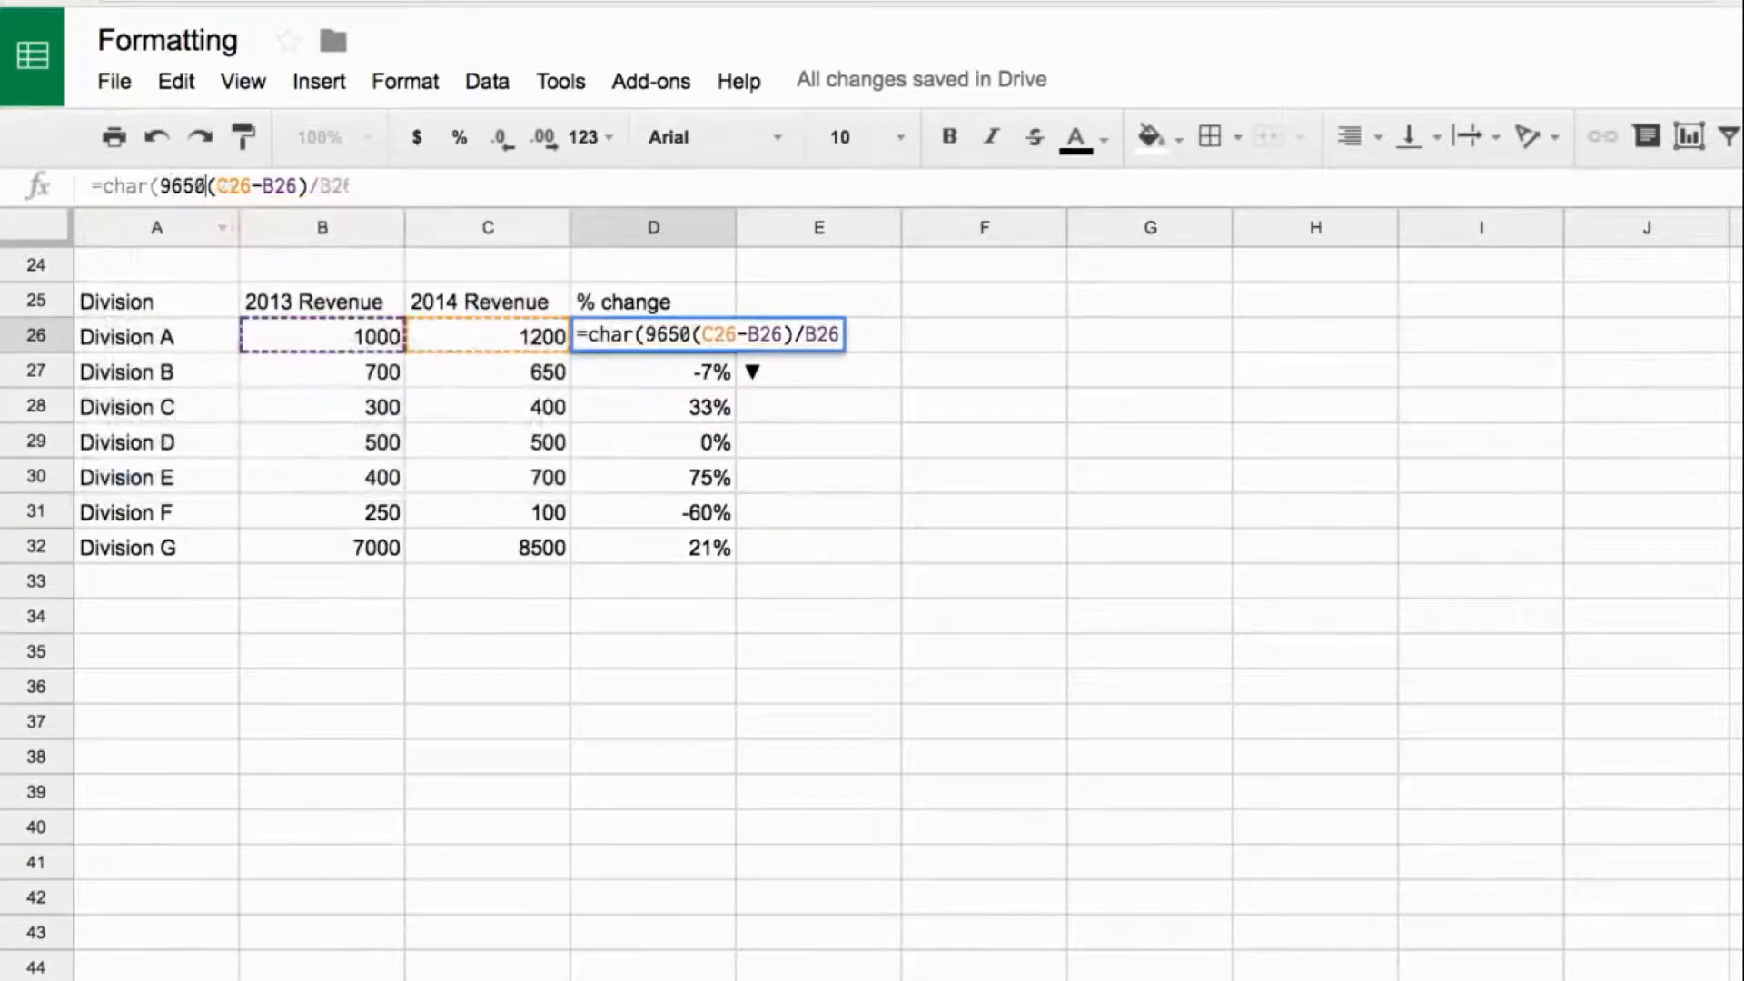
pyautogui.write('&"')
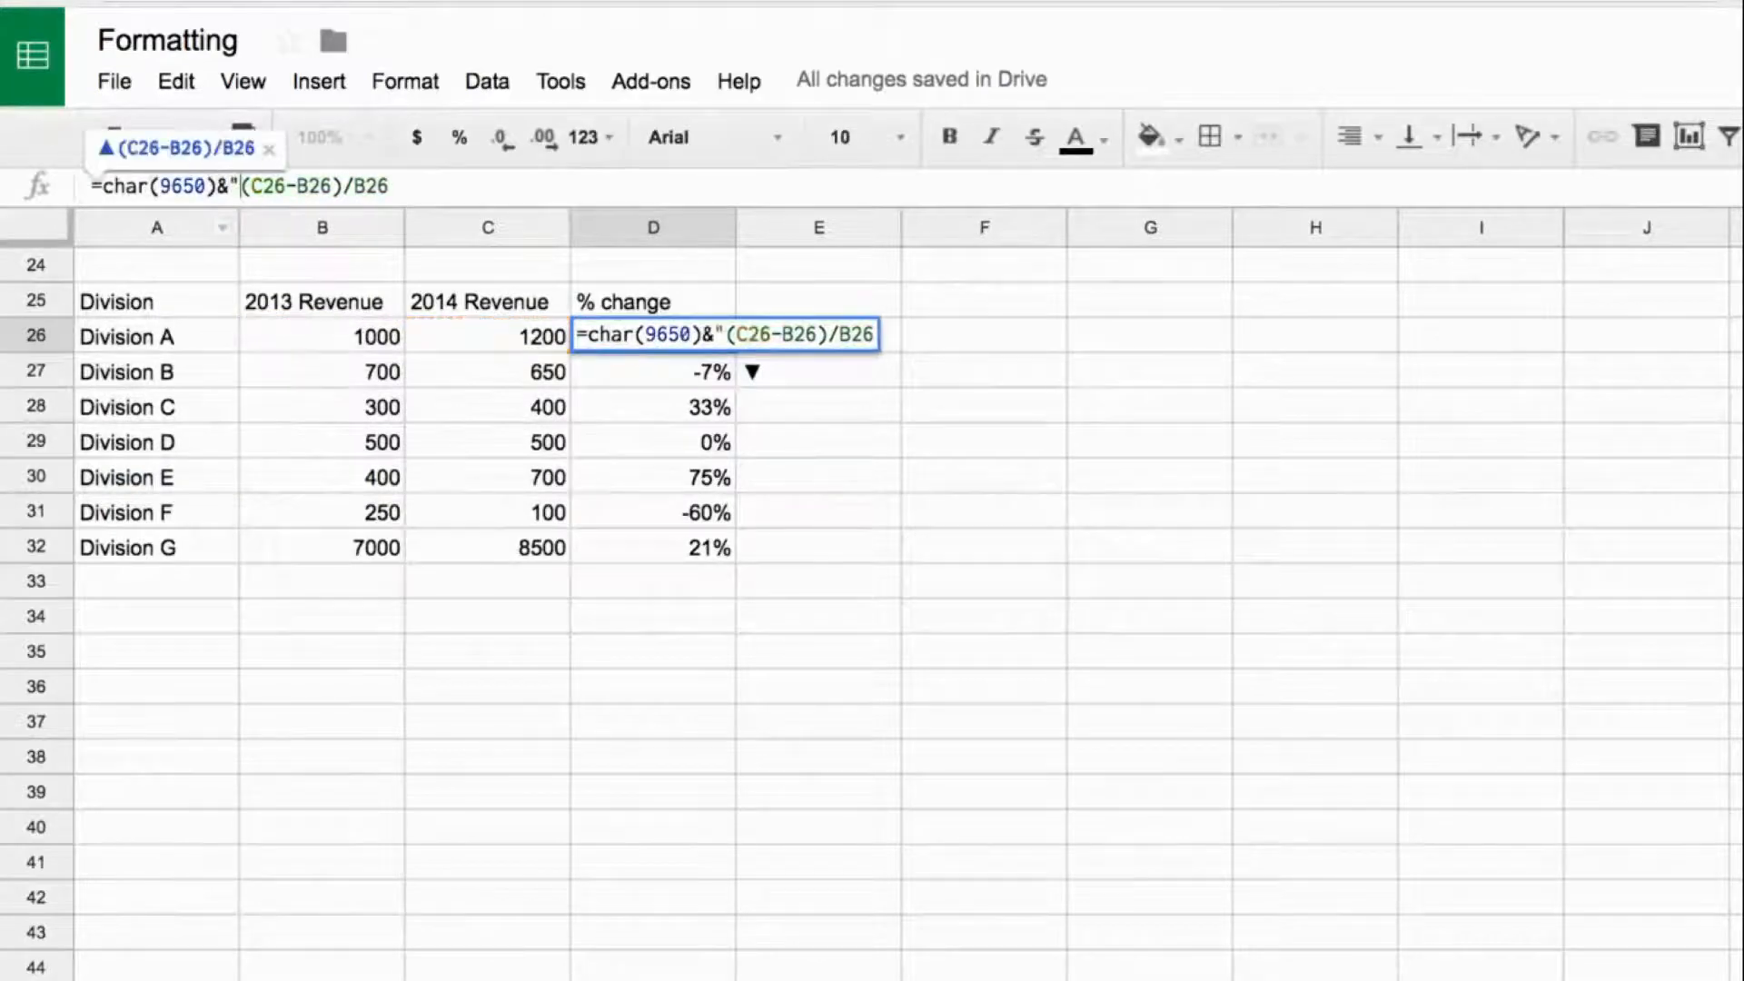
pyautogui.write(' "')
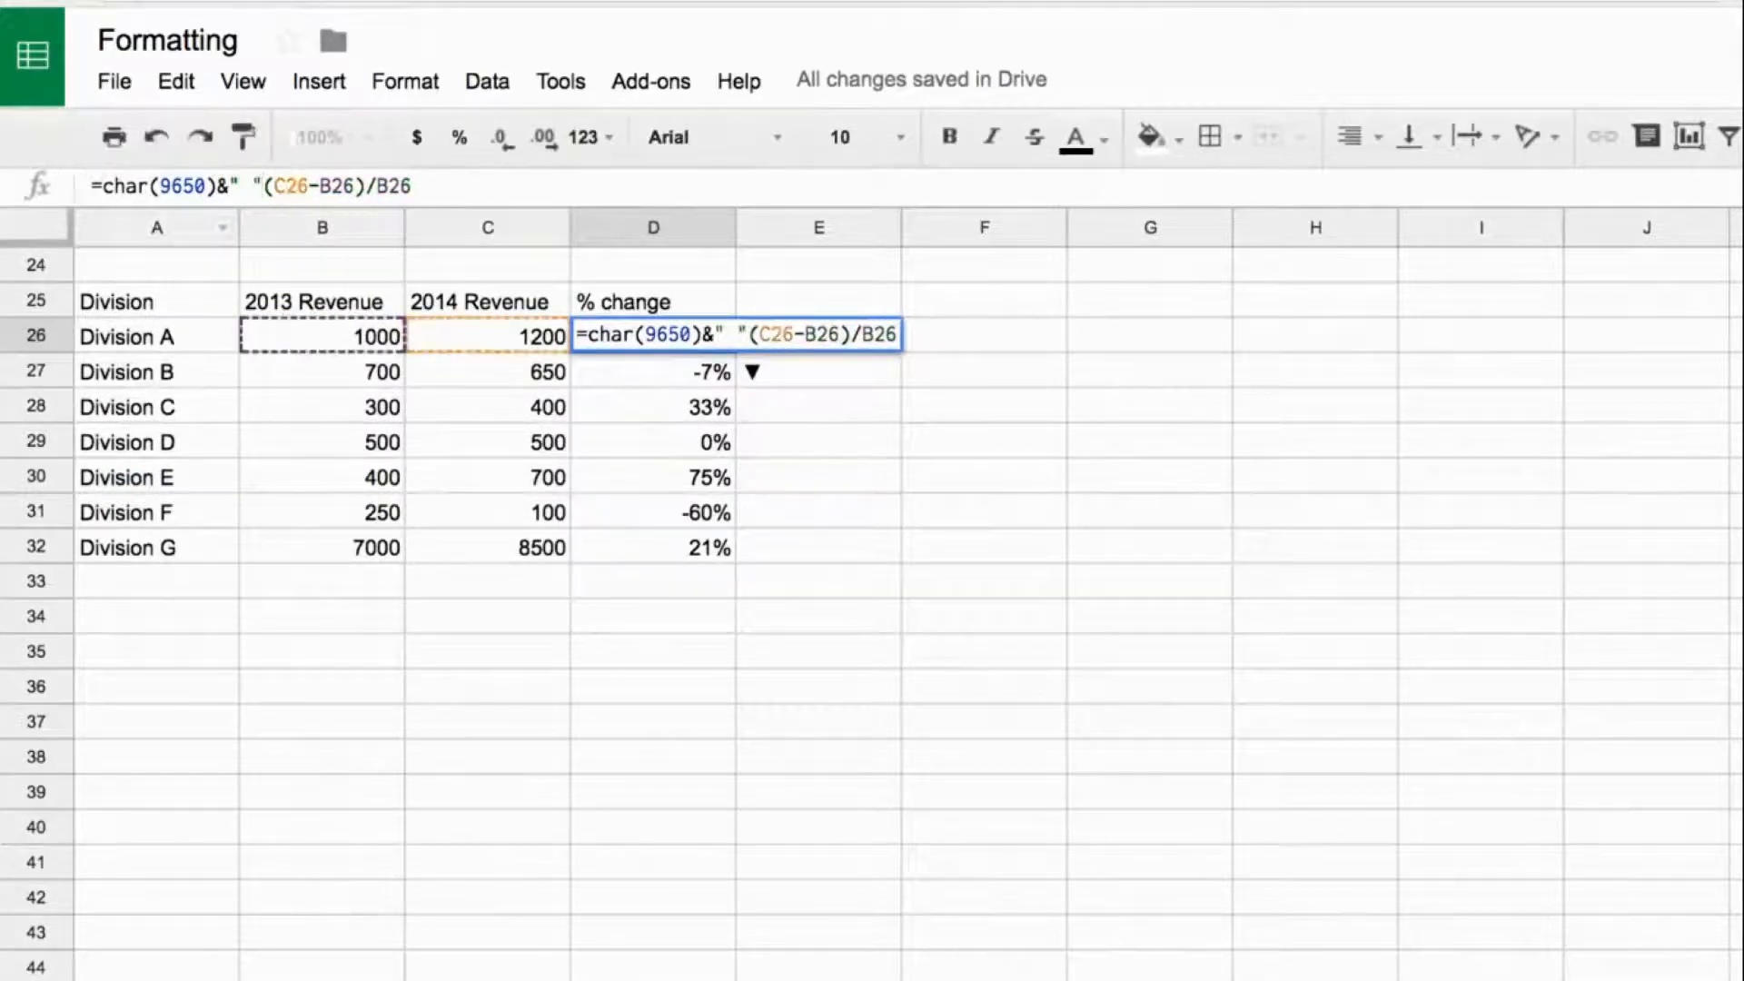
pyautogui.write('&')
pyautogui.press('Return')
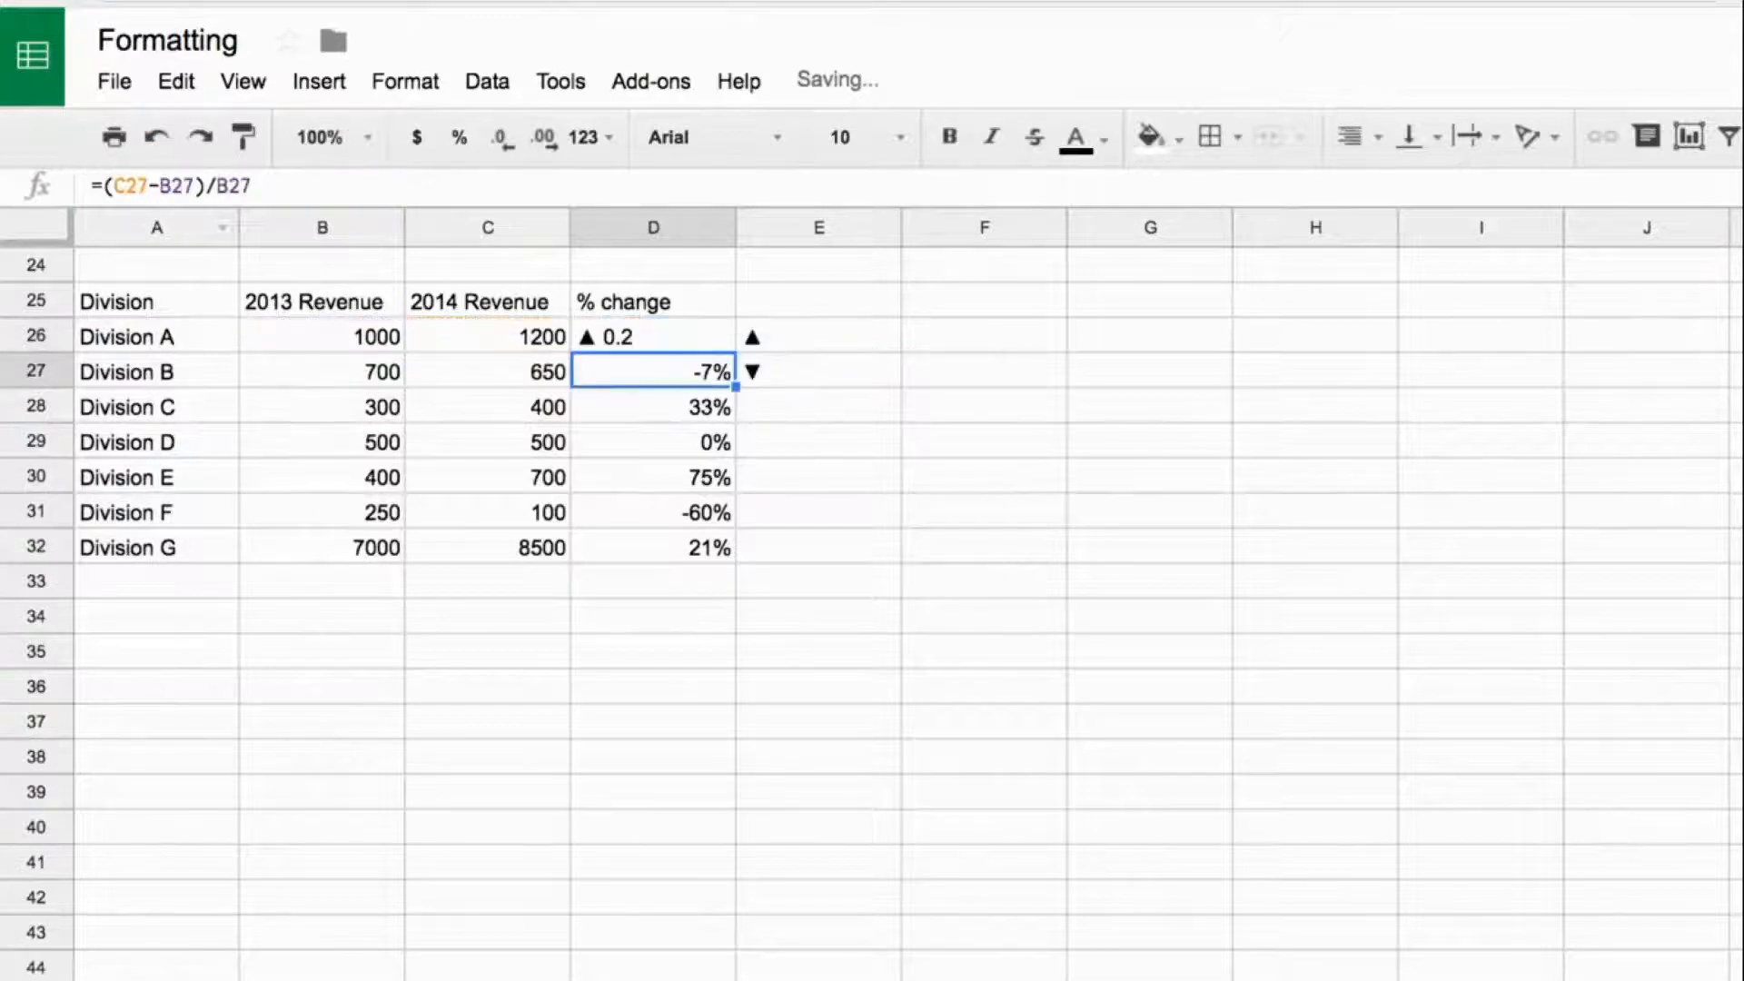
pyautogui.press('Up')
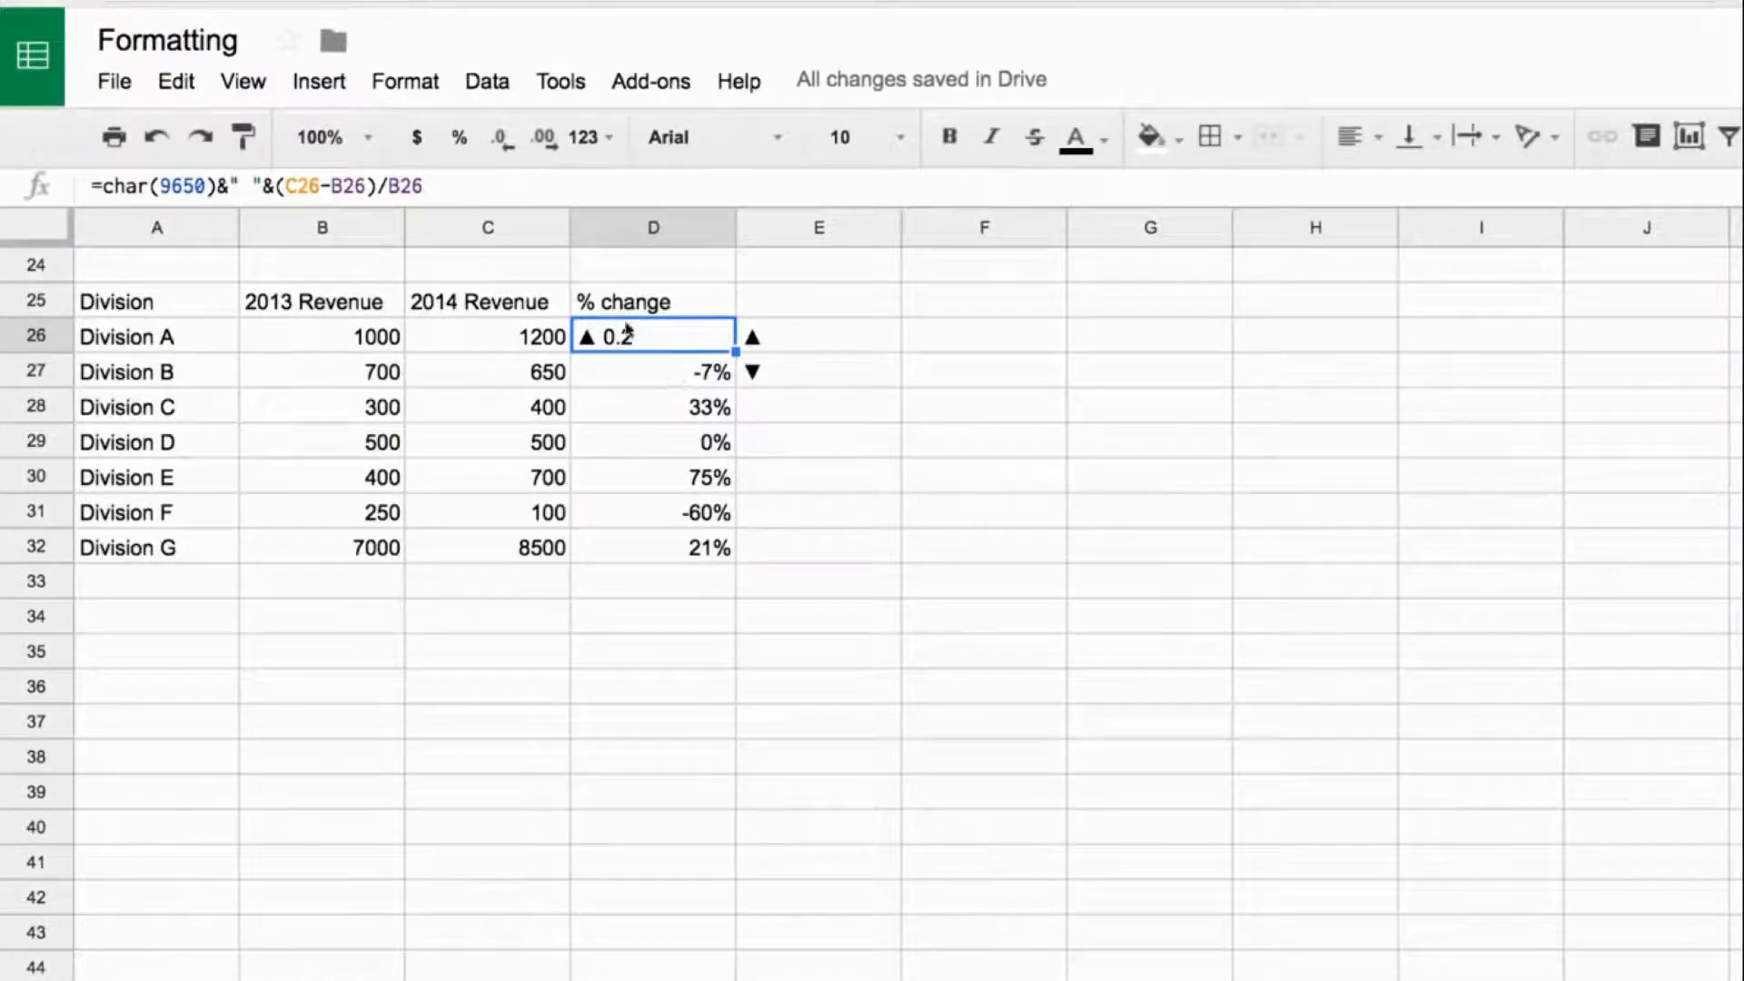
# - Prefix the % change formula in D27 with the down arrow so it reads =char(9660)&" "&(C27-B27)/B27
pyautogui.click(663, 375)
pyautogui.click(98, 186)
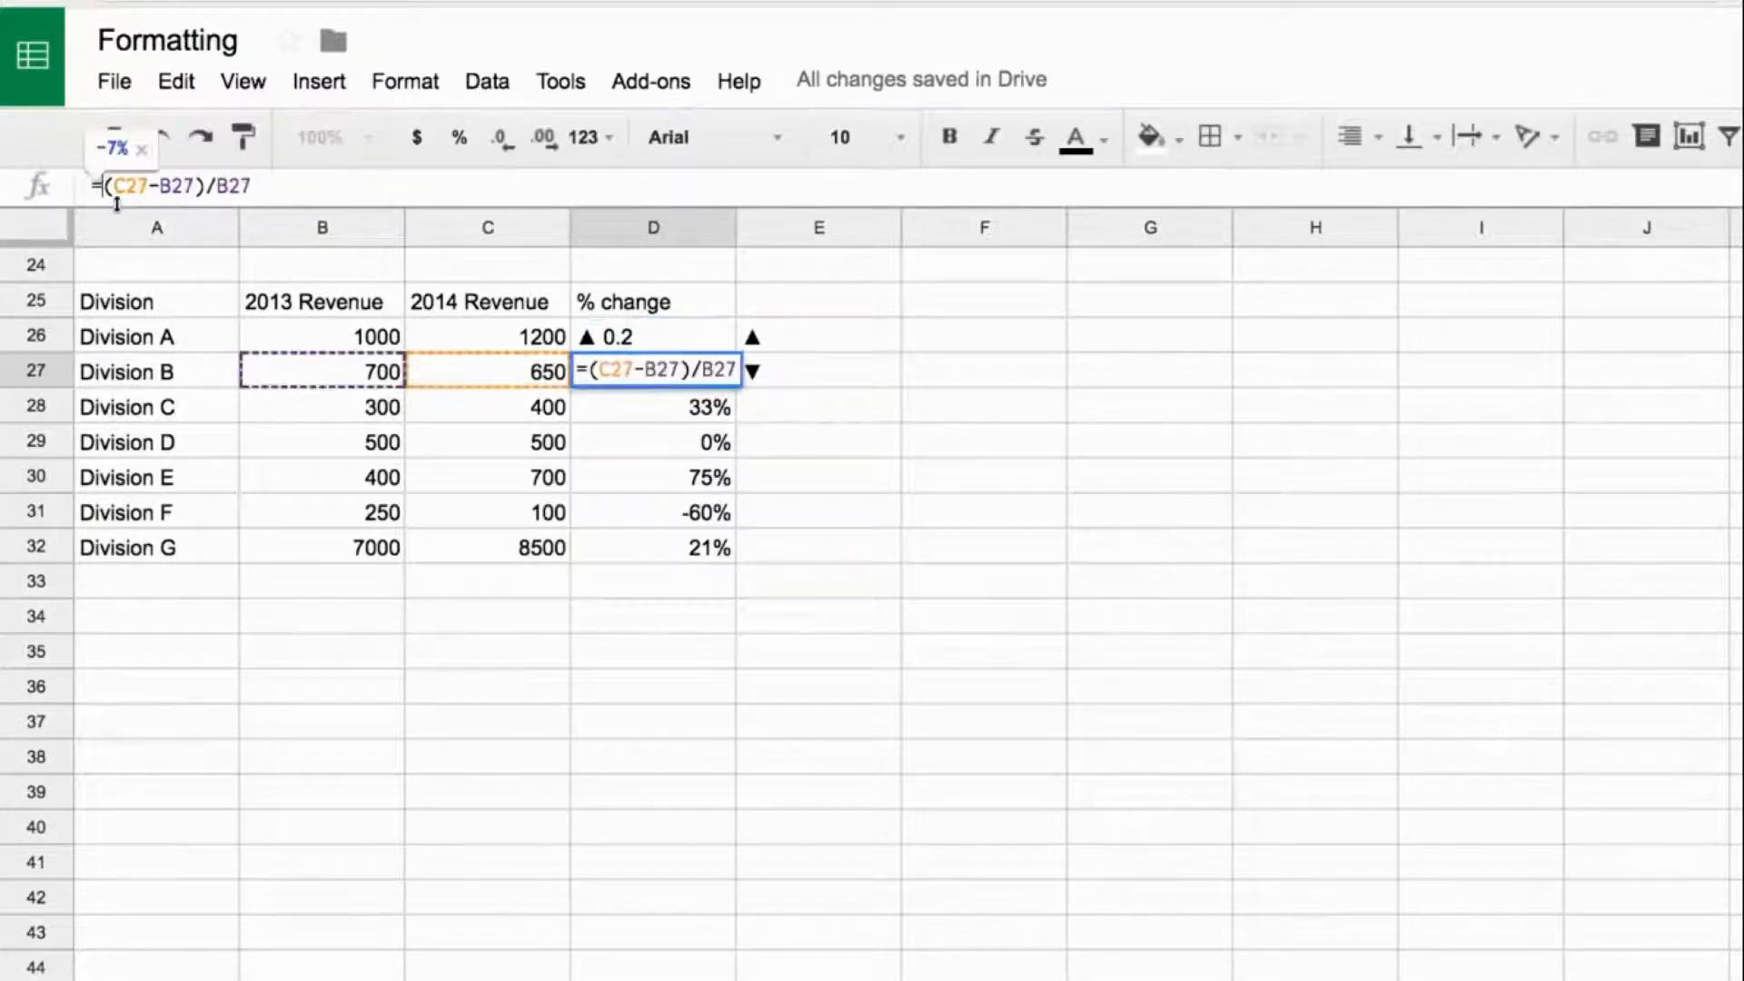
pyautogui.write('char(9660)')
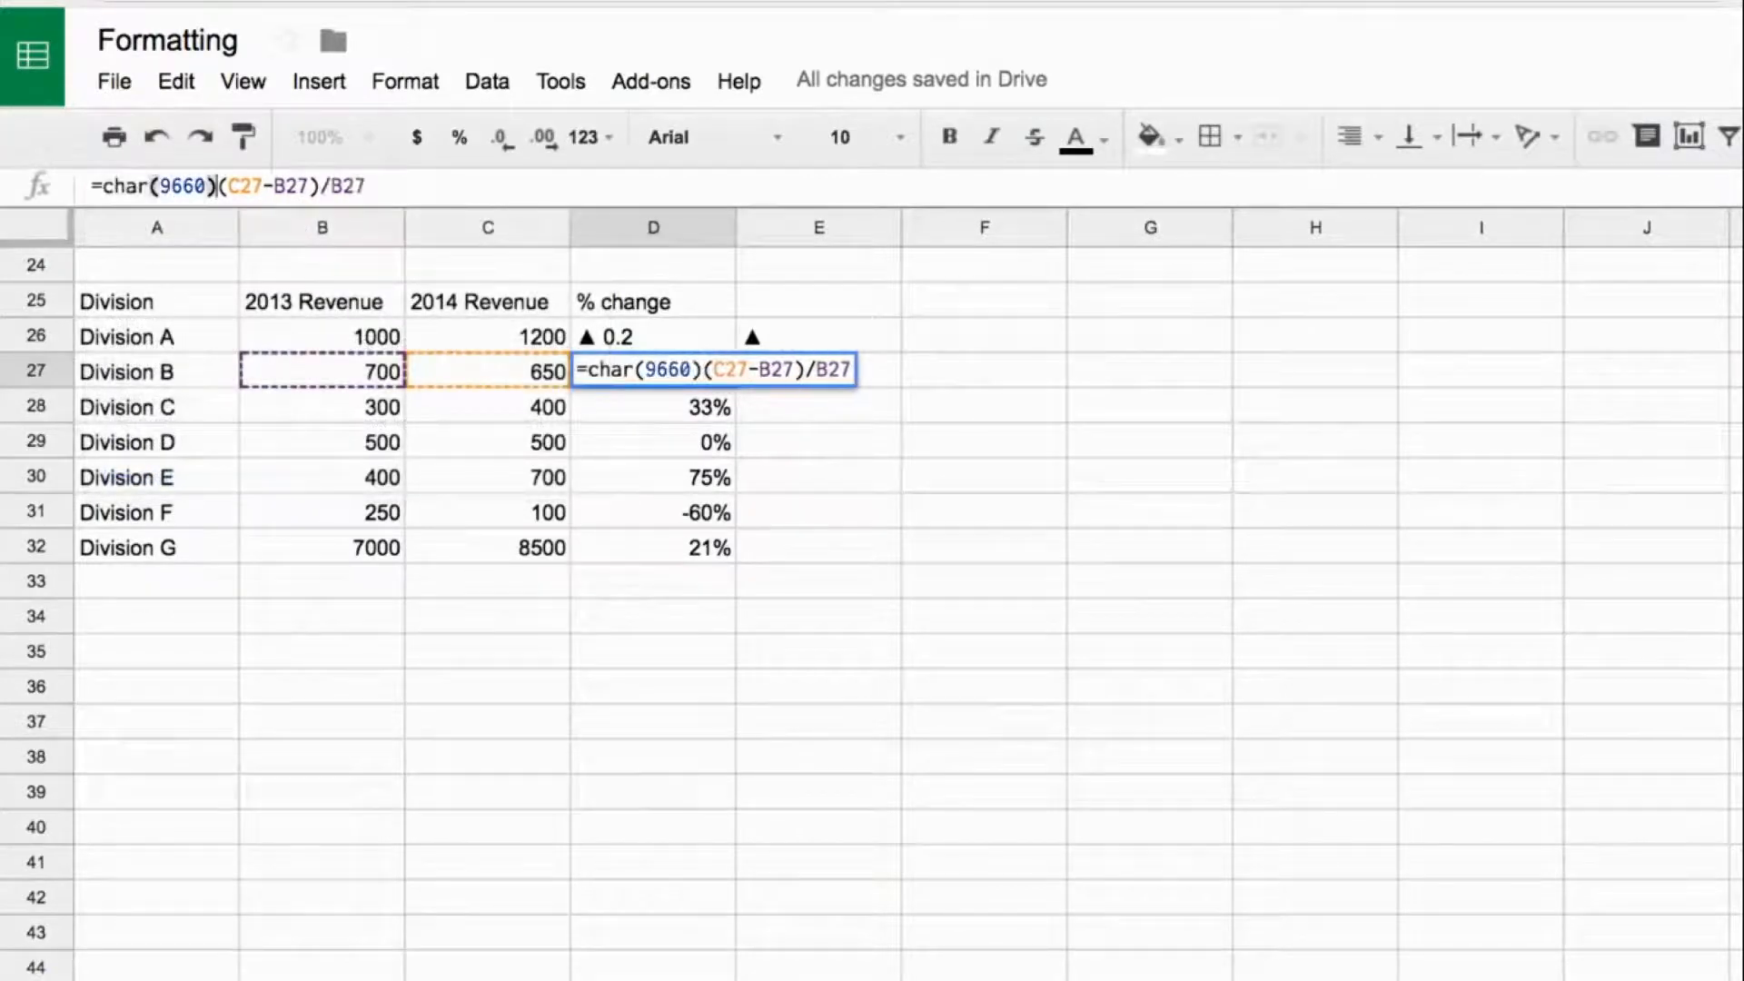
pyautogui.write('&" "')
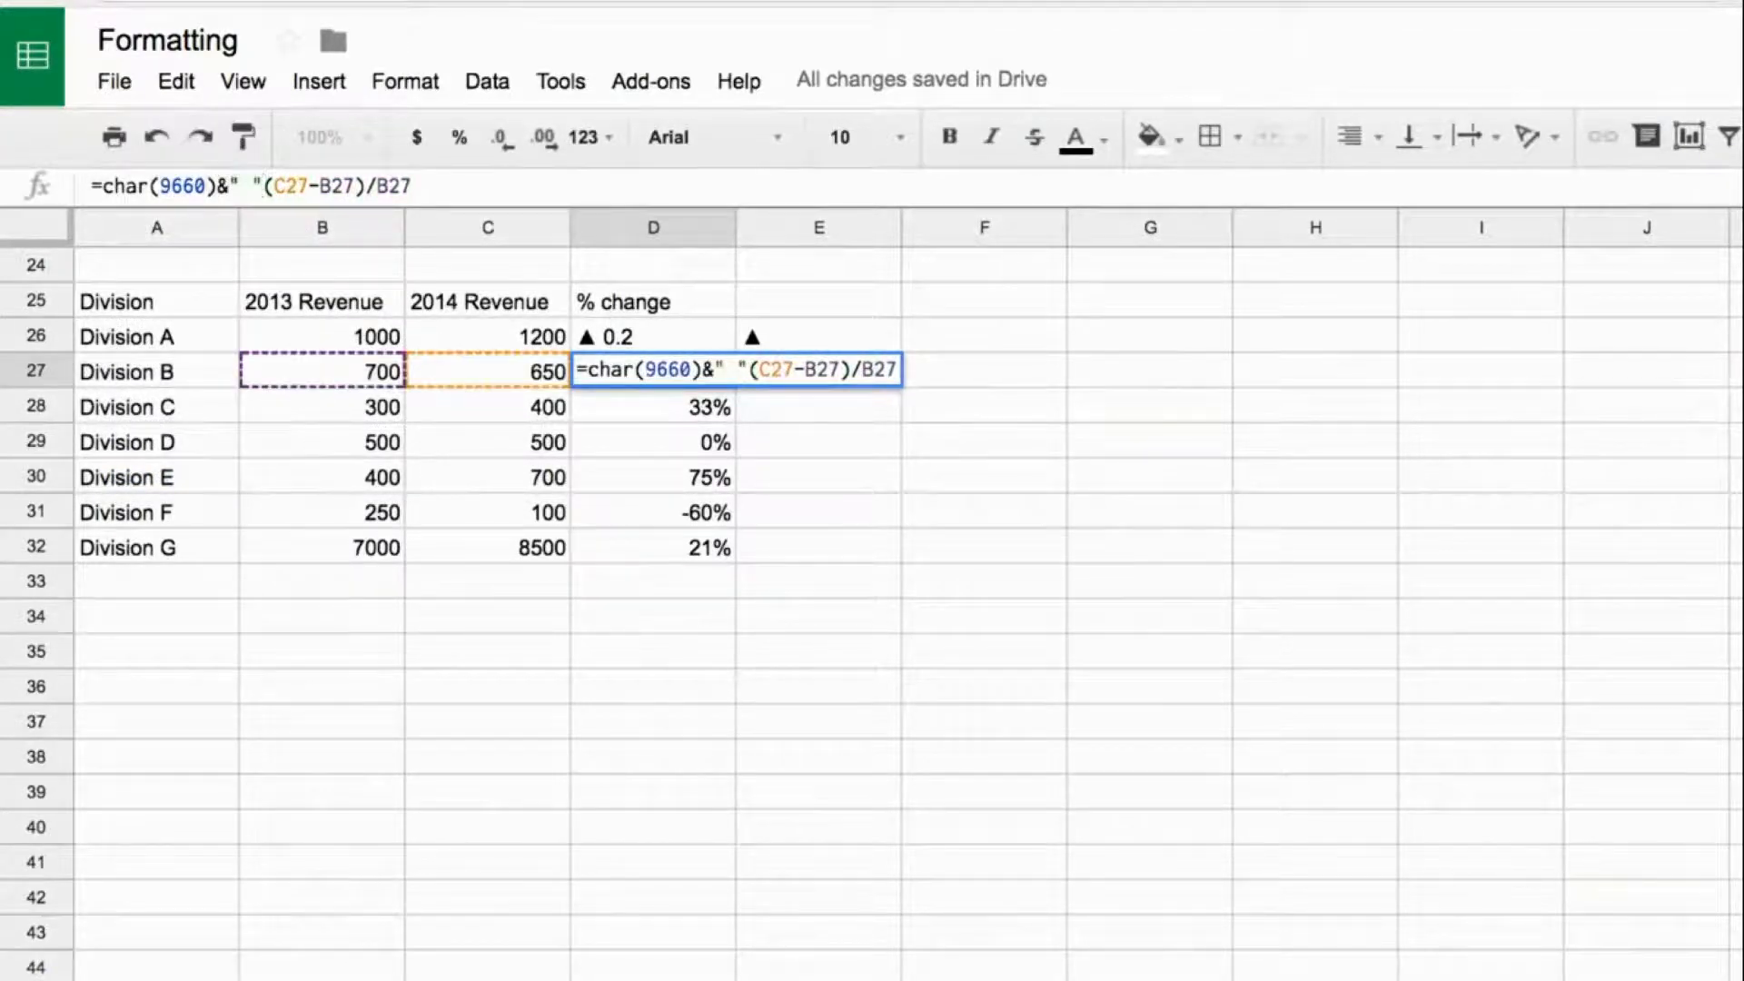
pyautogui.write('&')
pyautogui.press('Return')
pyautogui.press('Up')
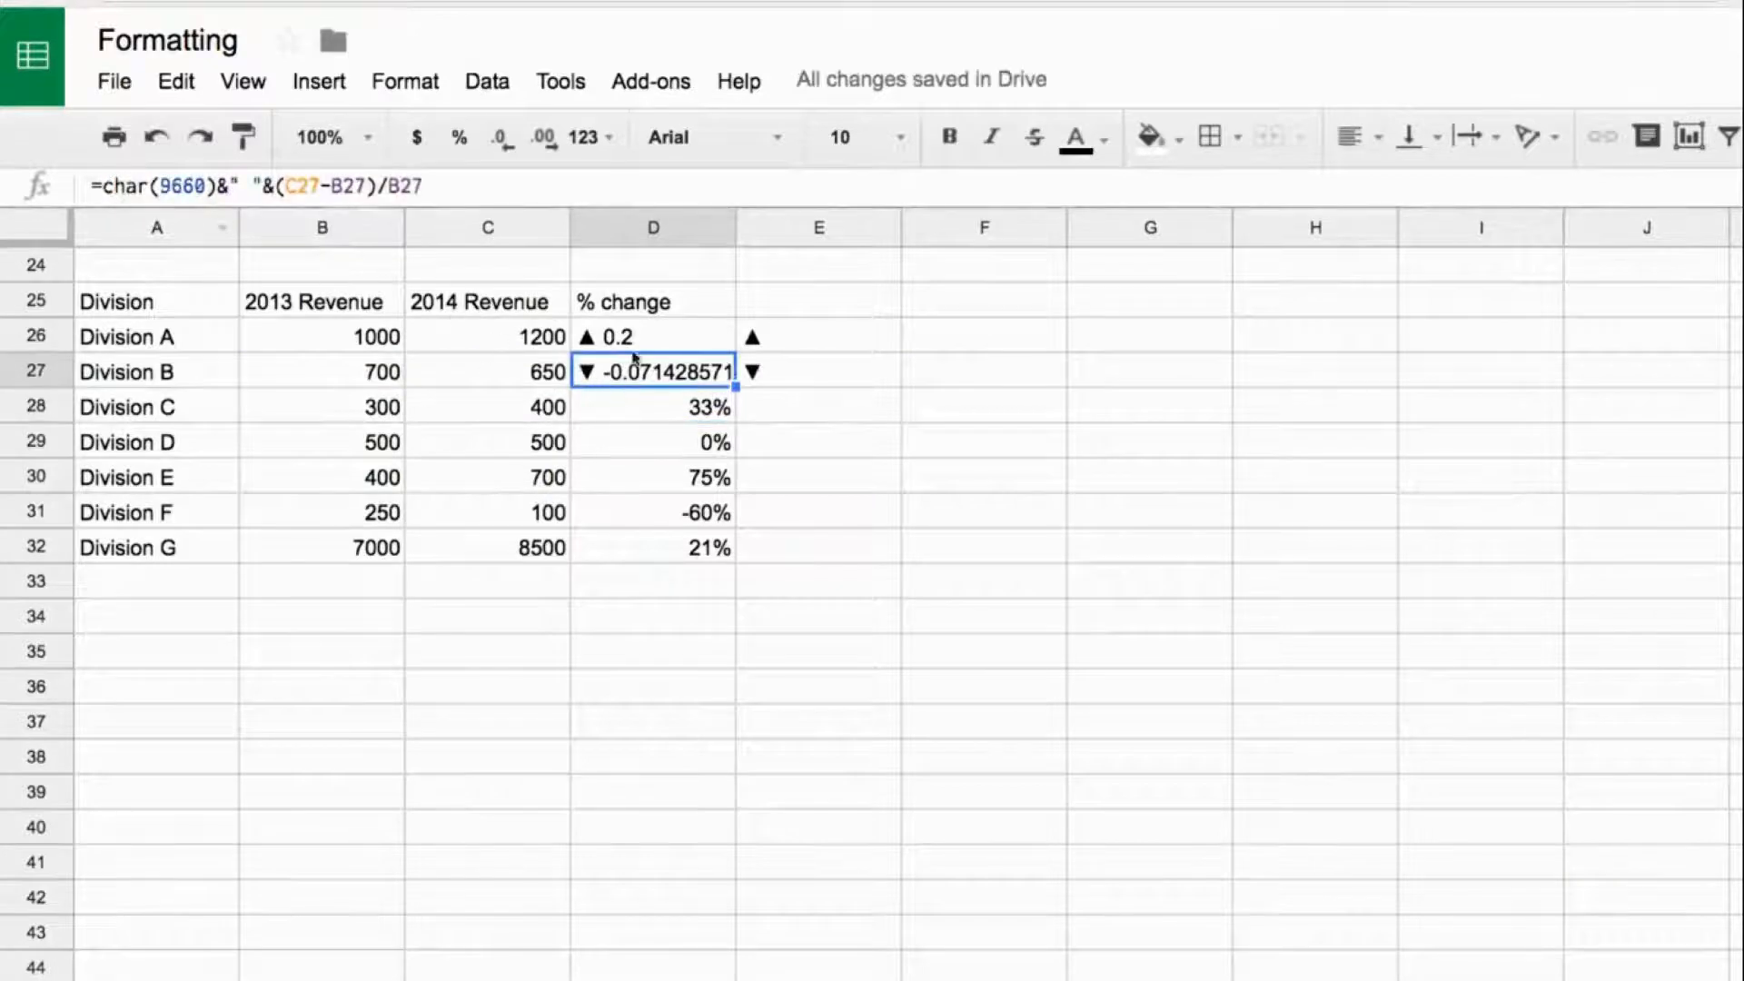
# - Set Division A's 2014 revenue in C26 to 900 and check the arrow formula in D26
pyautogui.click(635, 342)
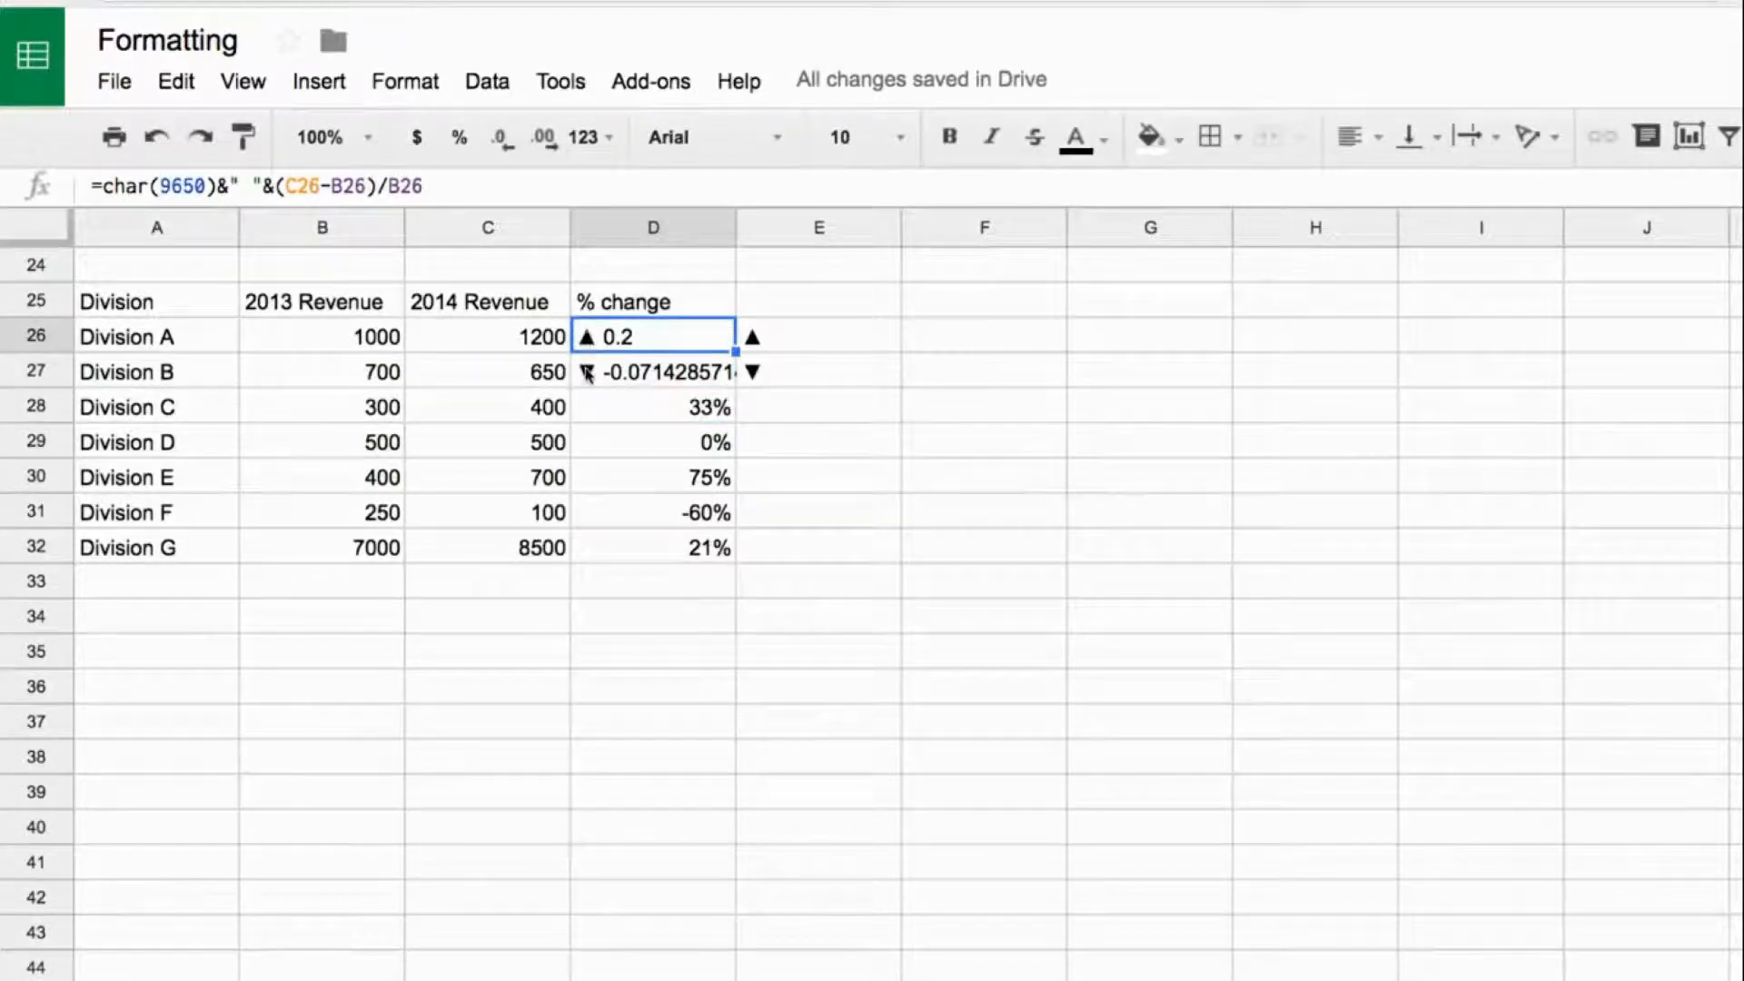
pyautogui.click(509, 348)
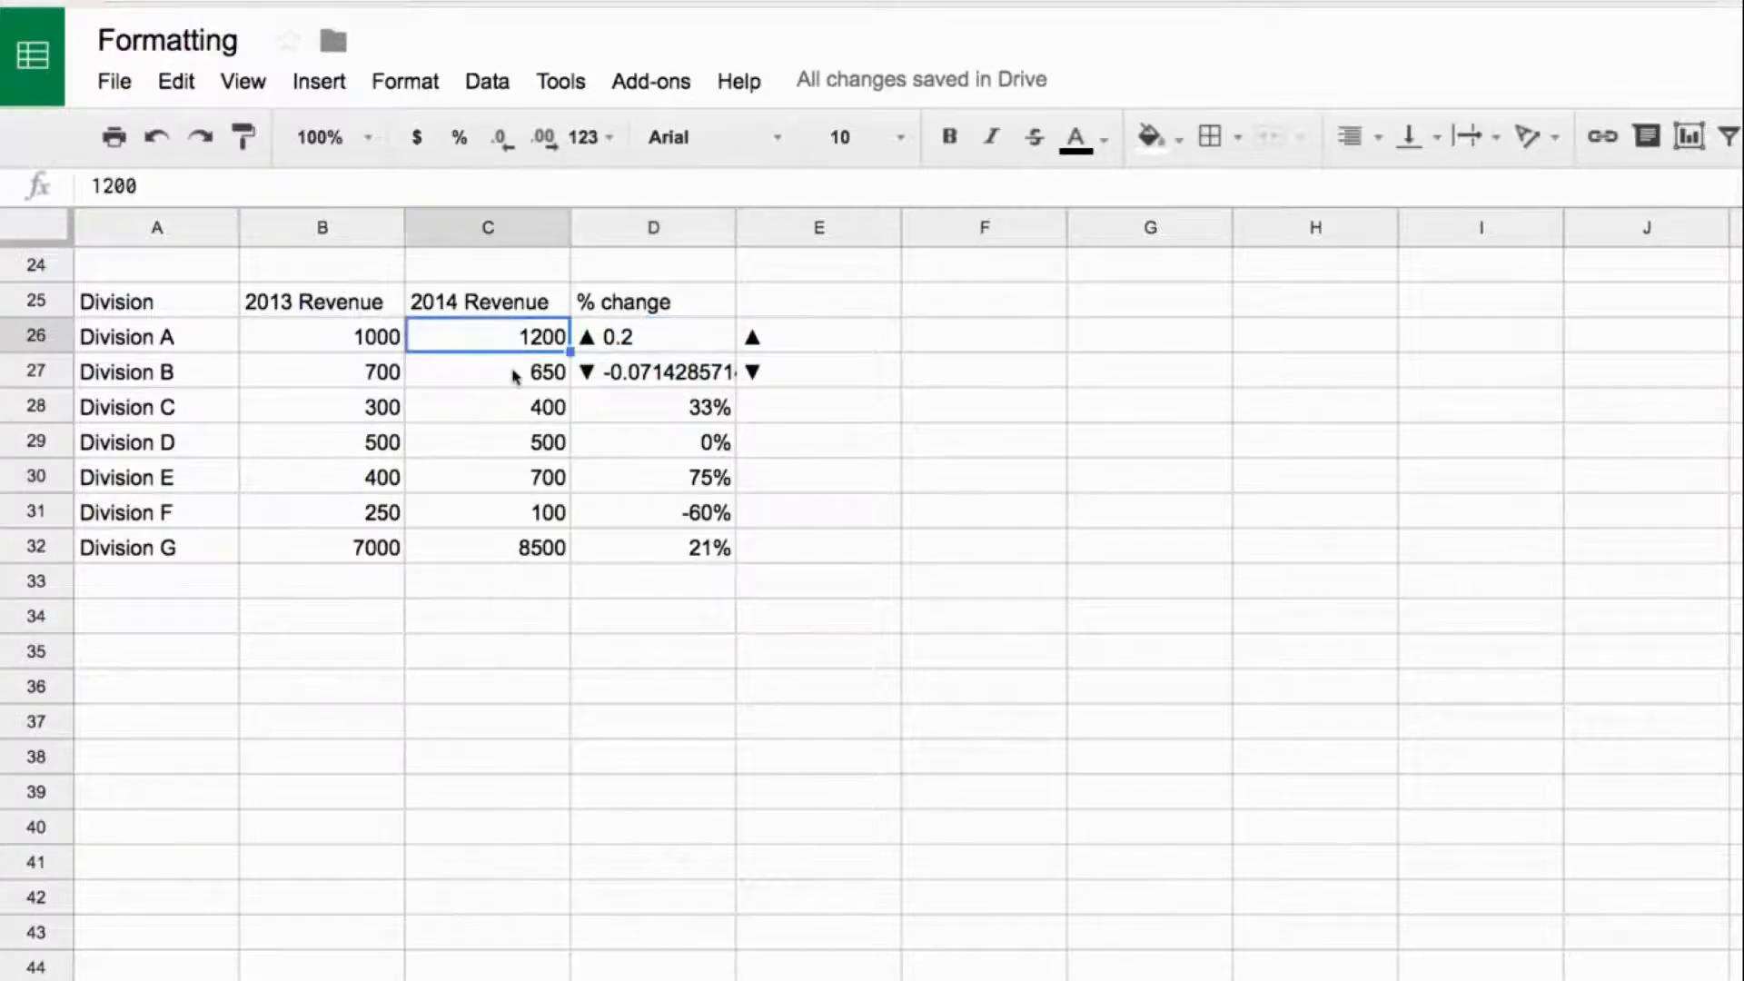
pyautogui.write('900')
pyautogui.press('Return')
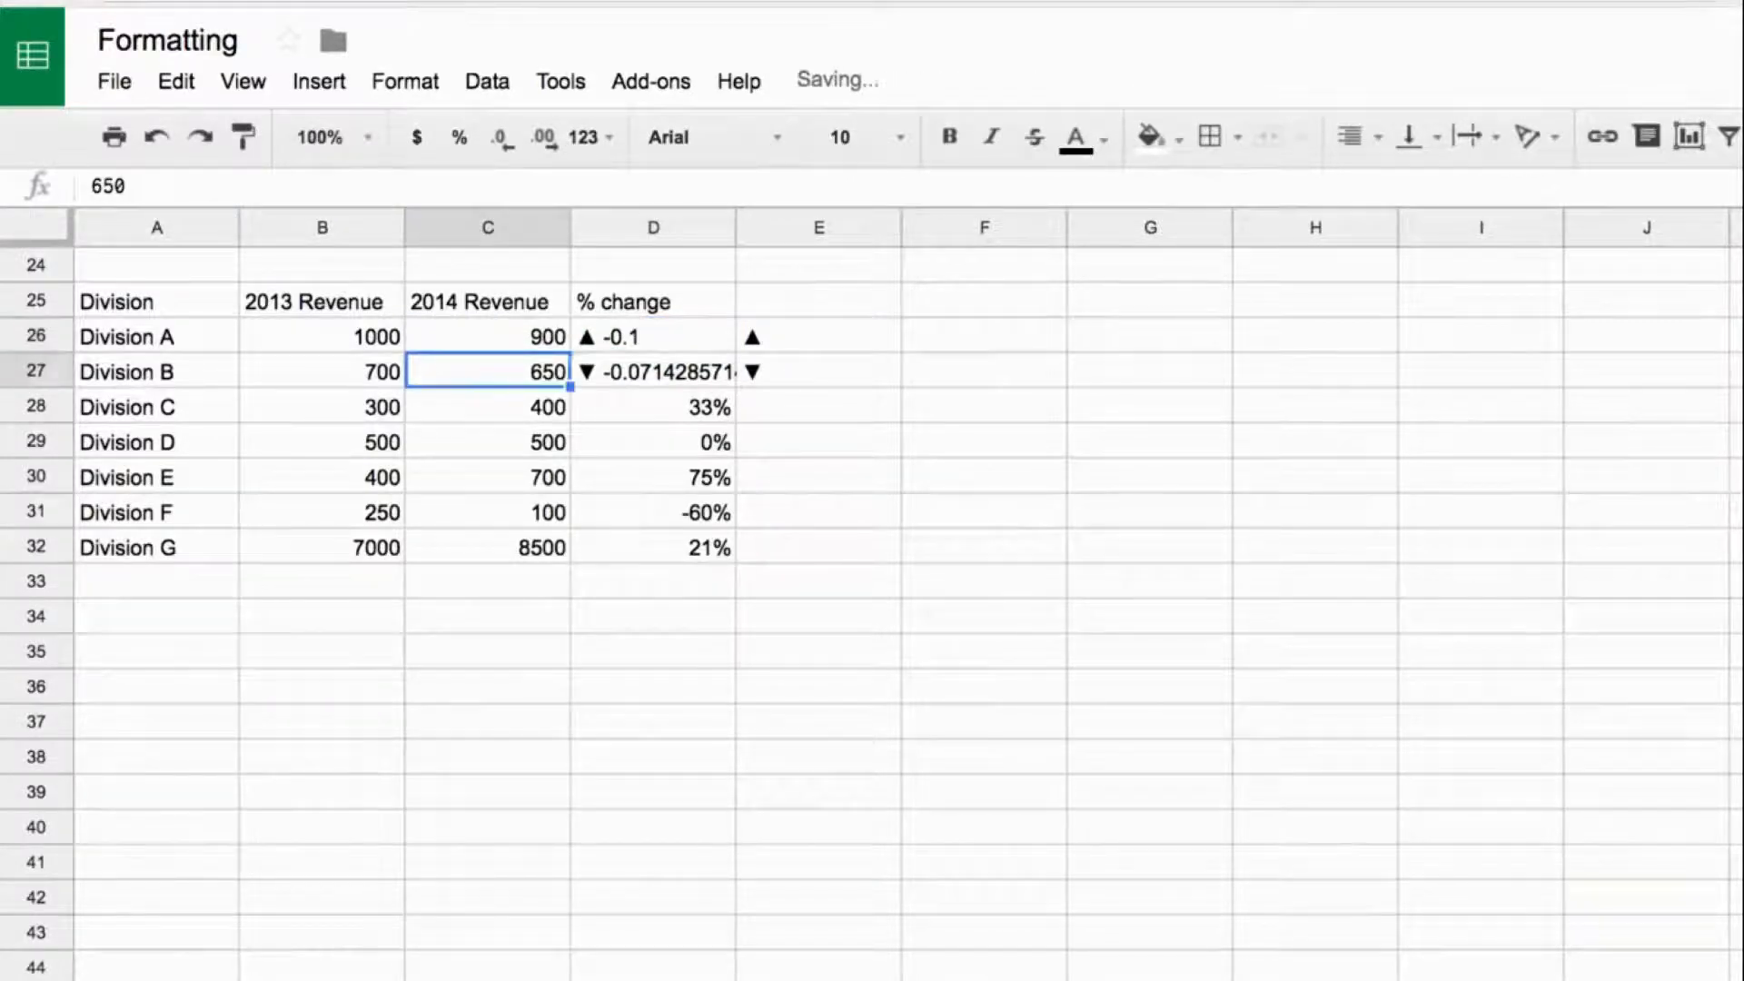
pyautogui.click(653, 337)
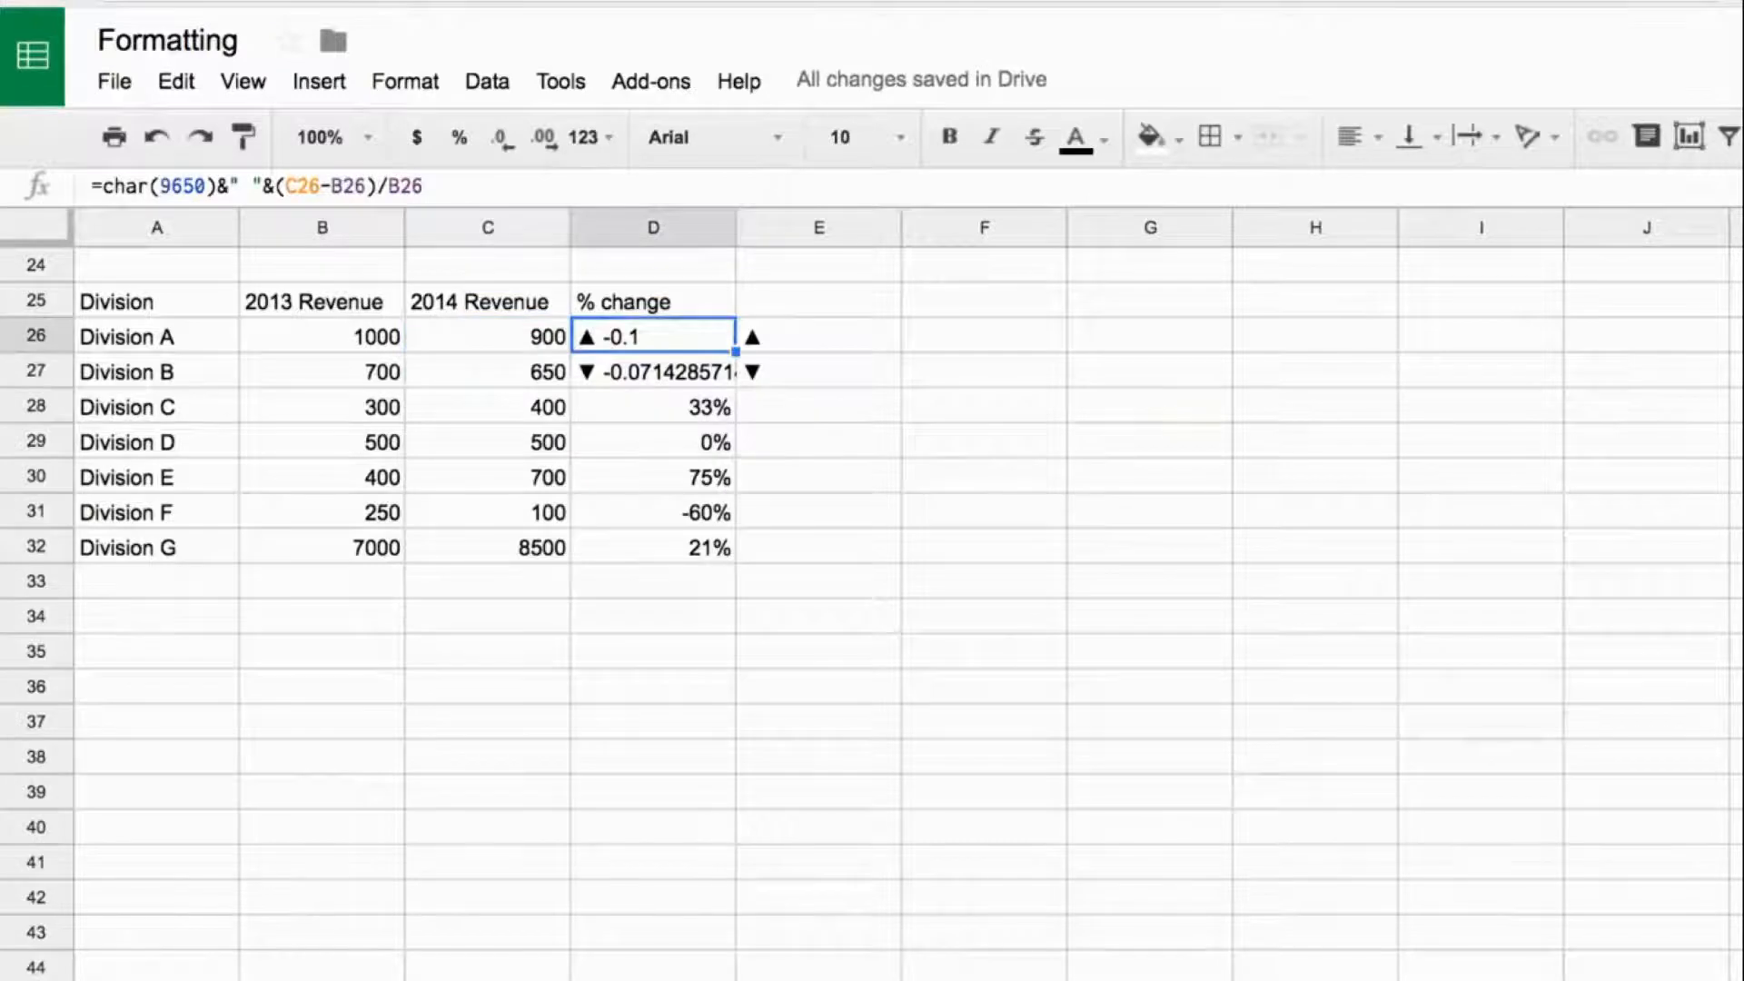
# - Set Division A's 2014 revenue in C26 back to 1200
pyautogui.click(487, 337)
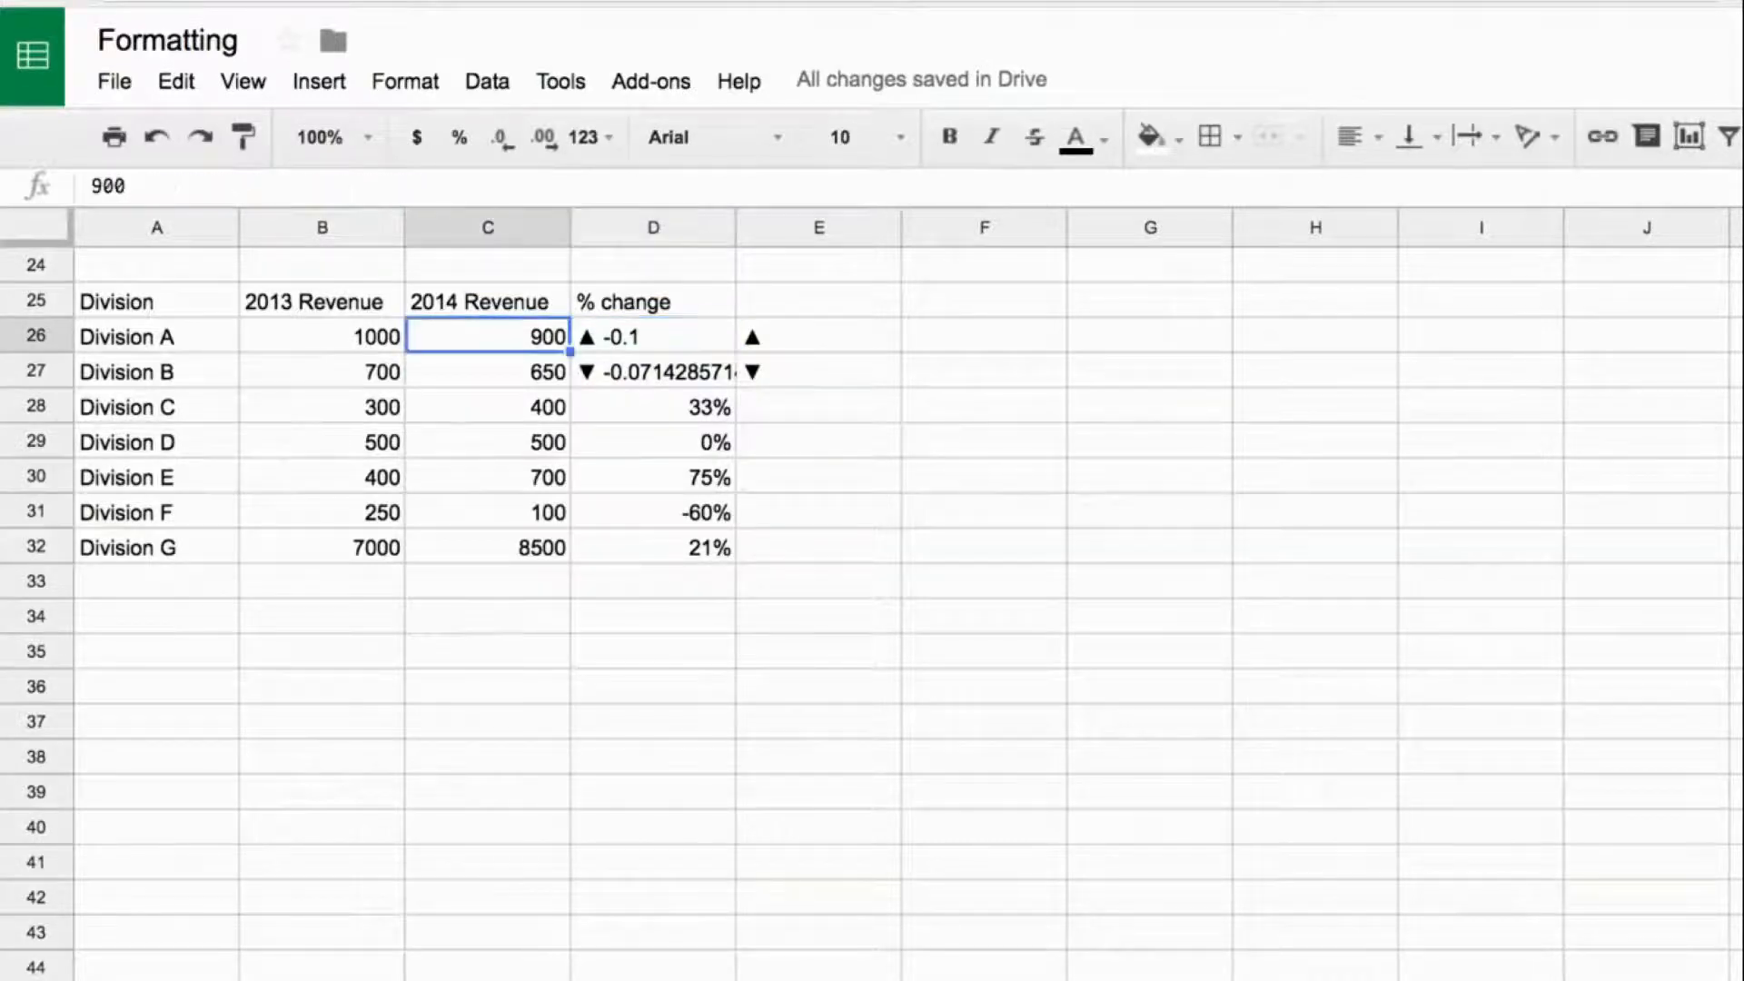
pyautogui.write('1200')
pyautogui.press('Return')
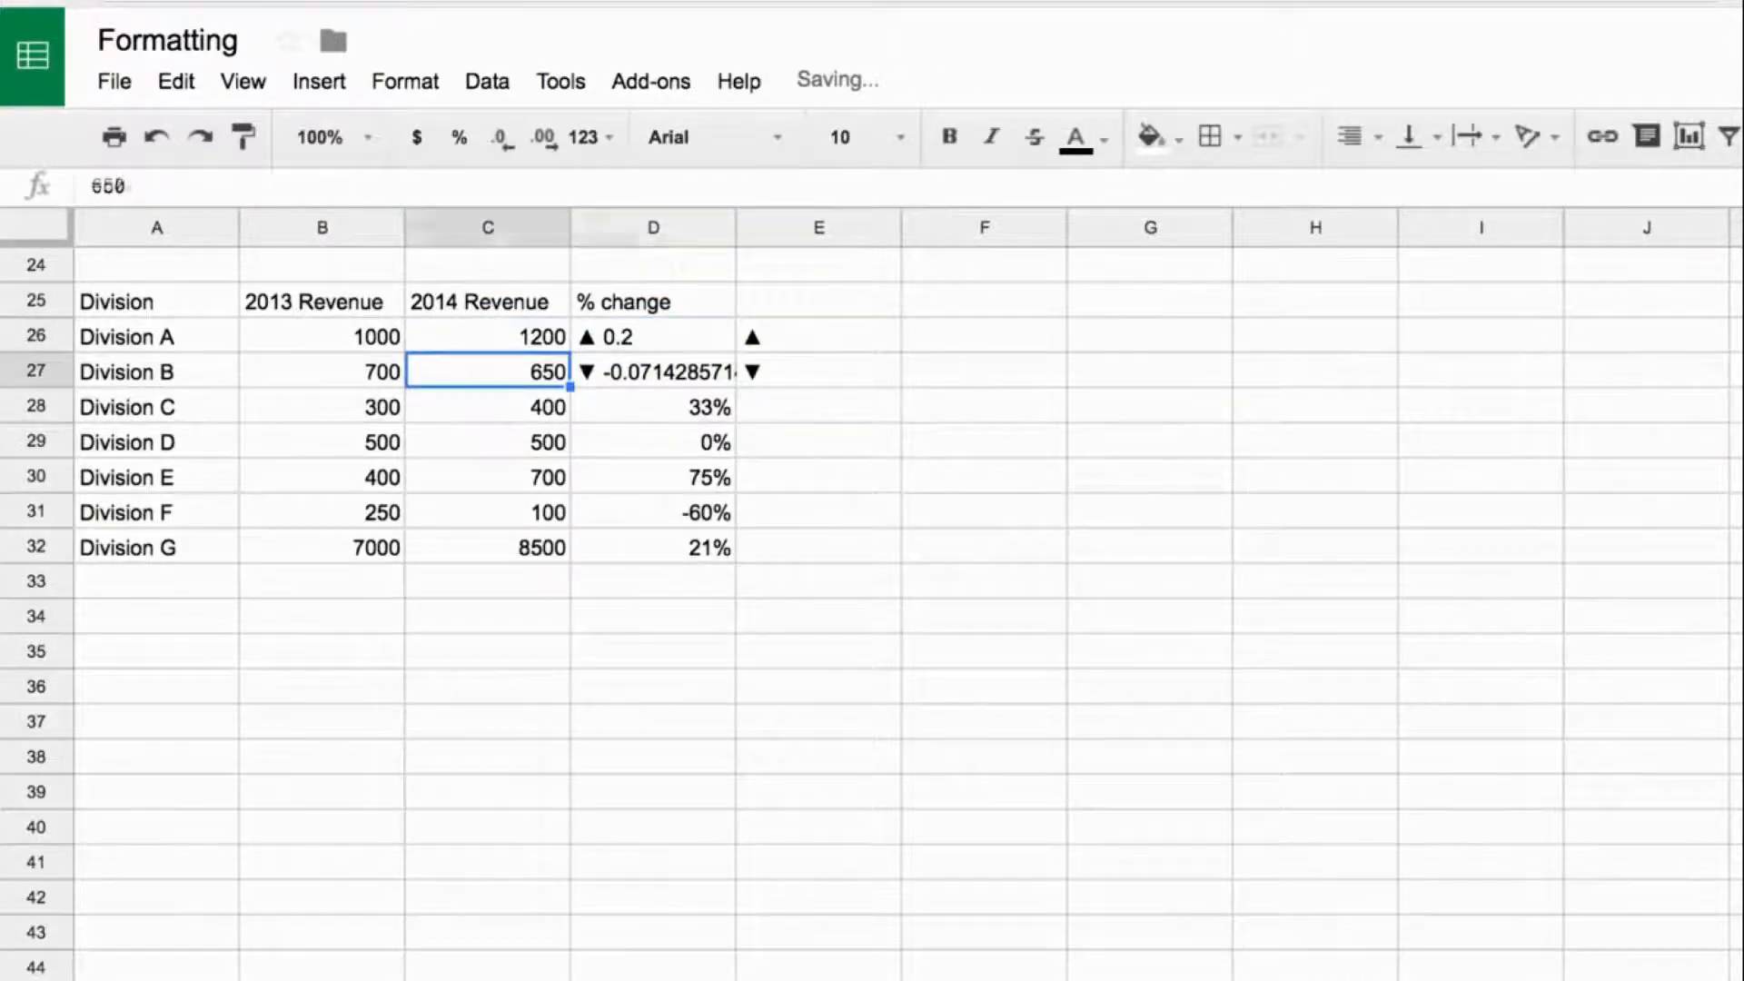
# - In D26's formula, start an IF before char(9650) with the condition c26>b26, making the up arrow its true value
pyautogui.click(653, 337)
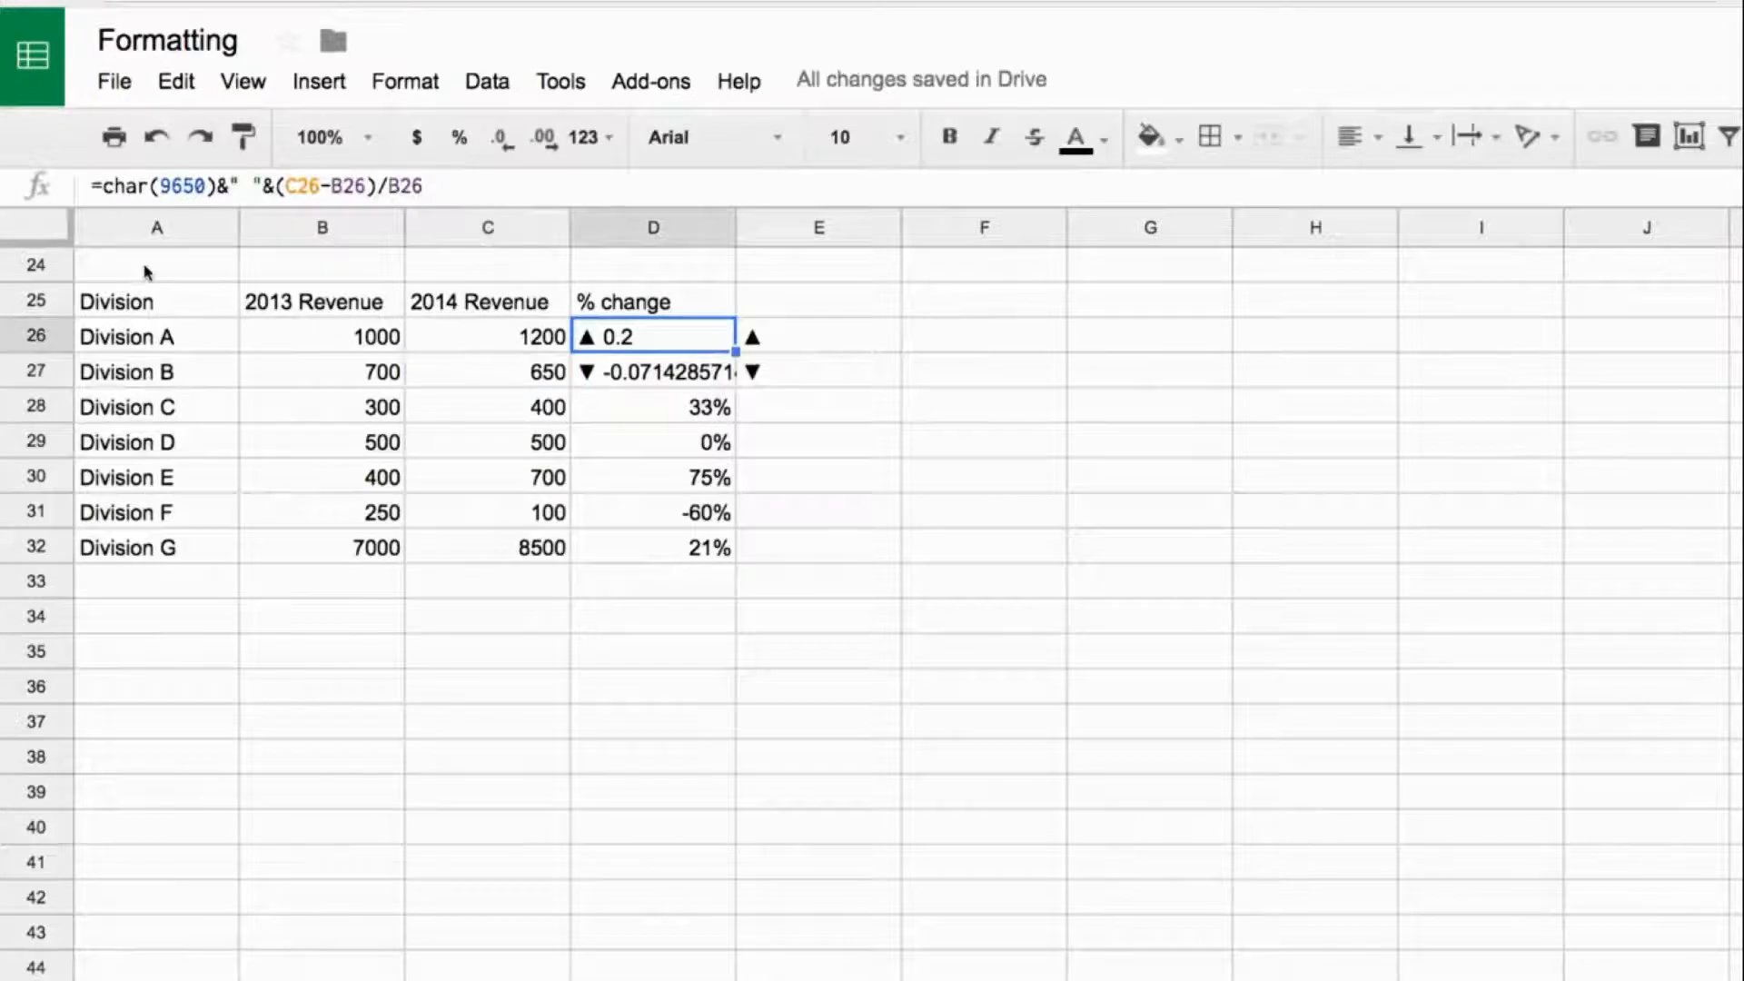
pyautogui.click(108, 185)
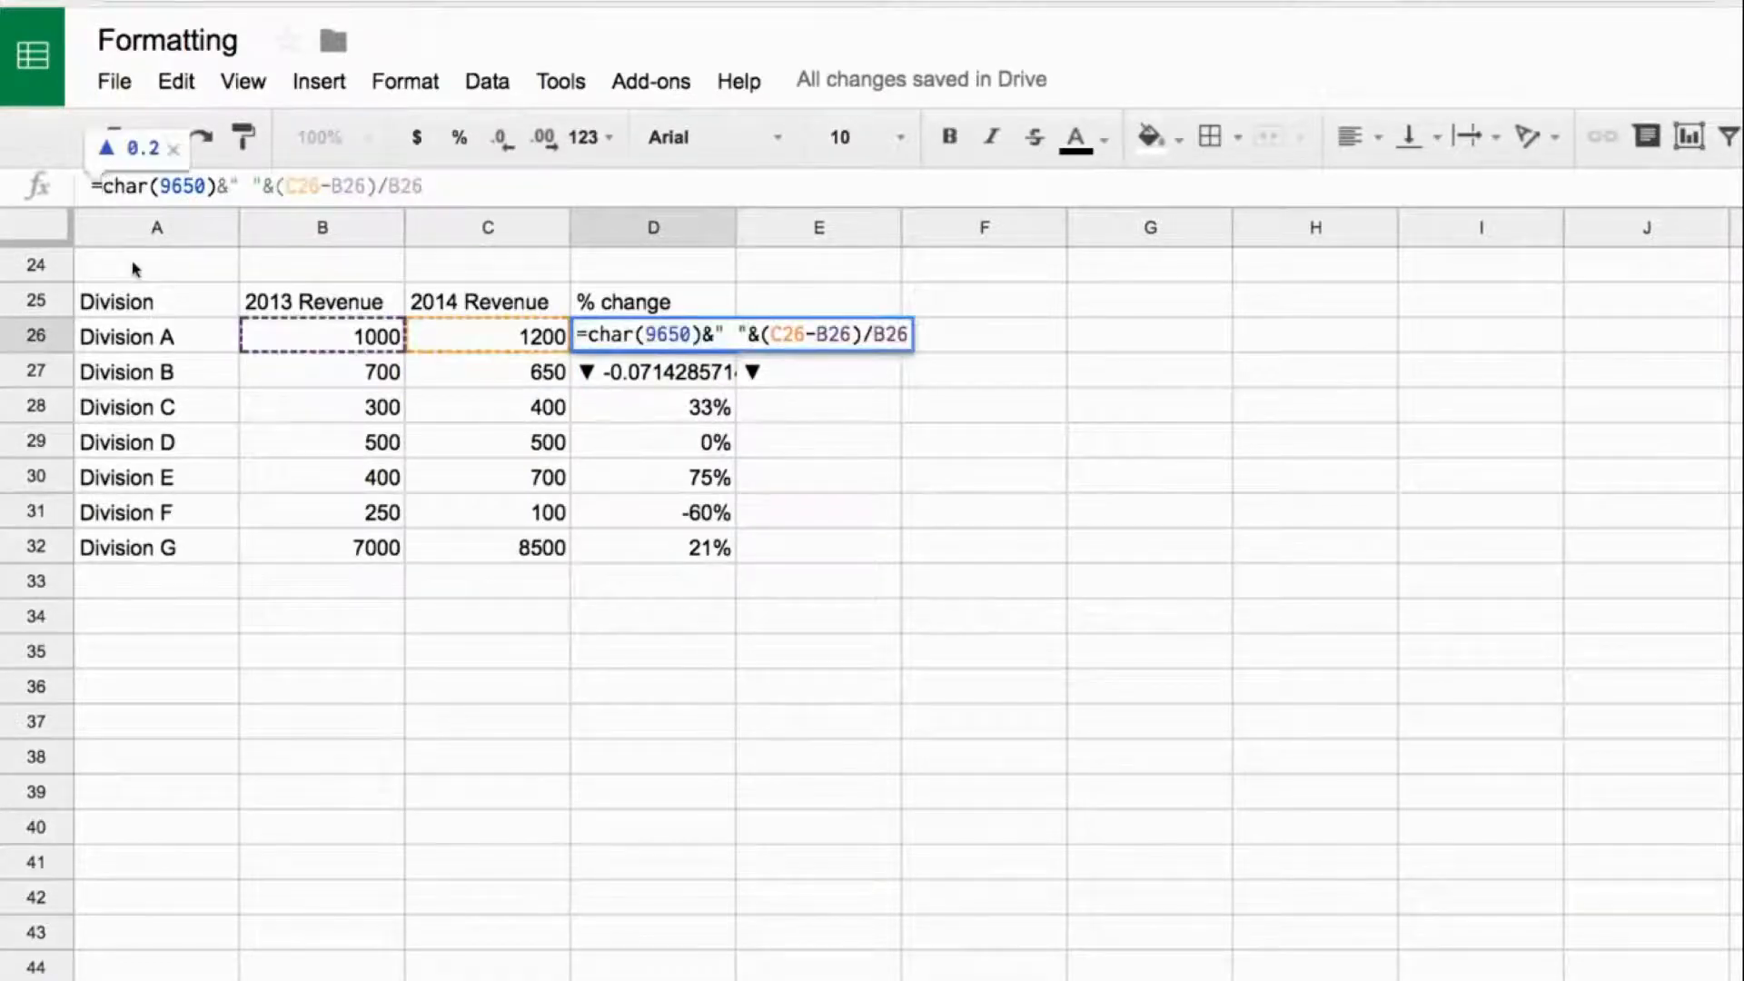
pyautogui.write('if(')
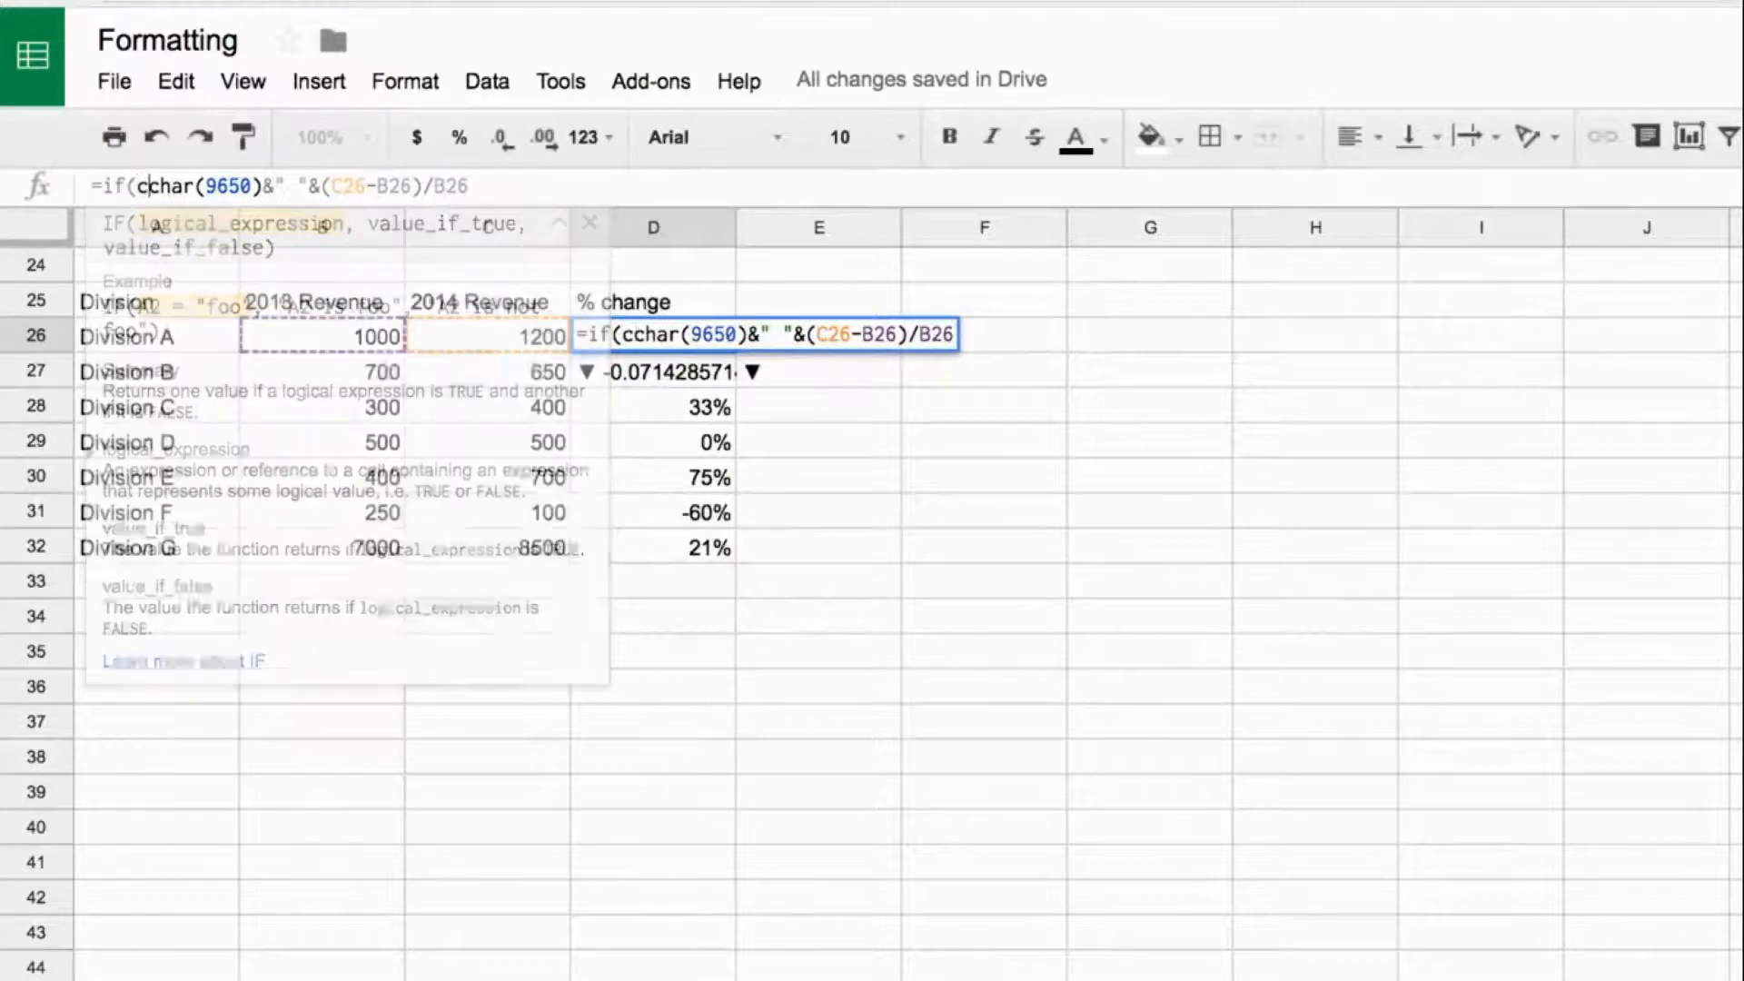
pyautogui.write('c25')
pyautogui.write('.')
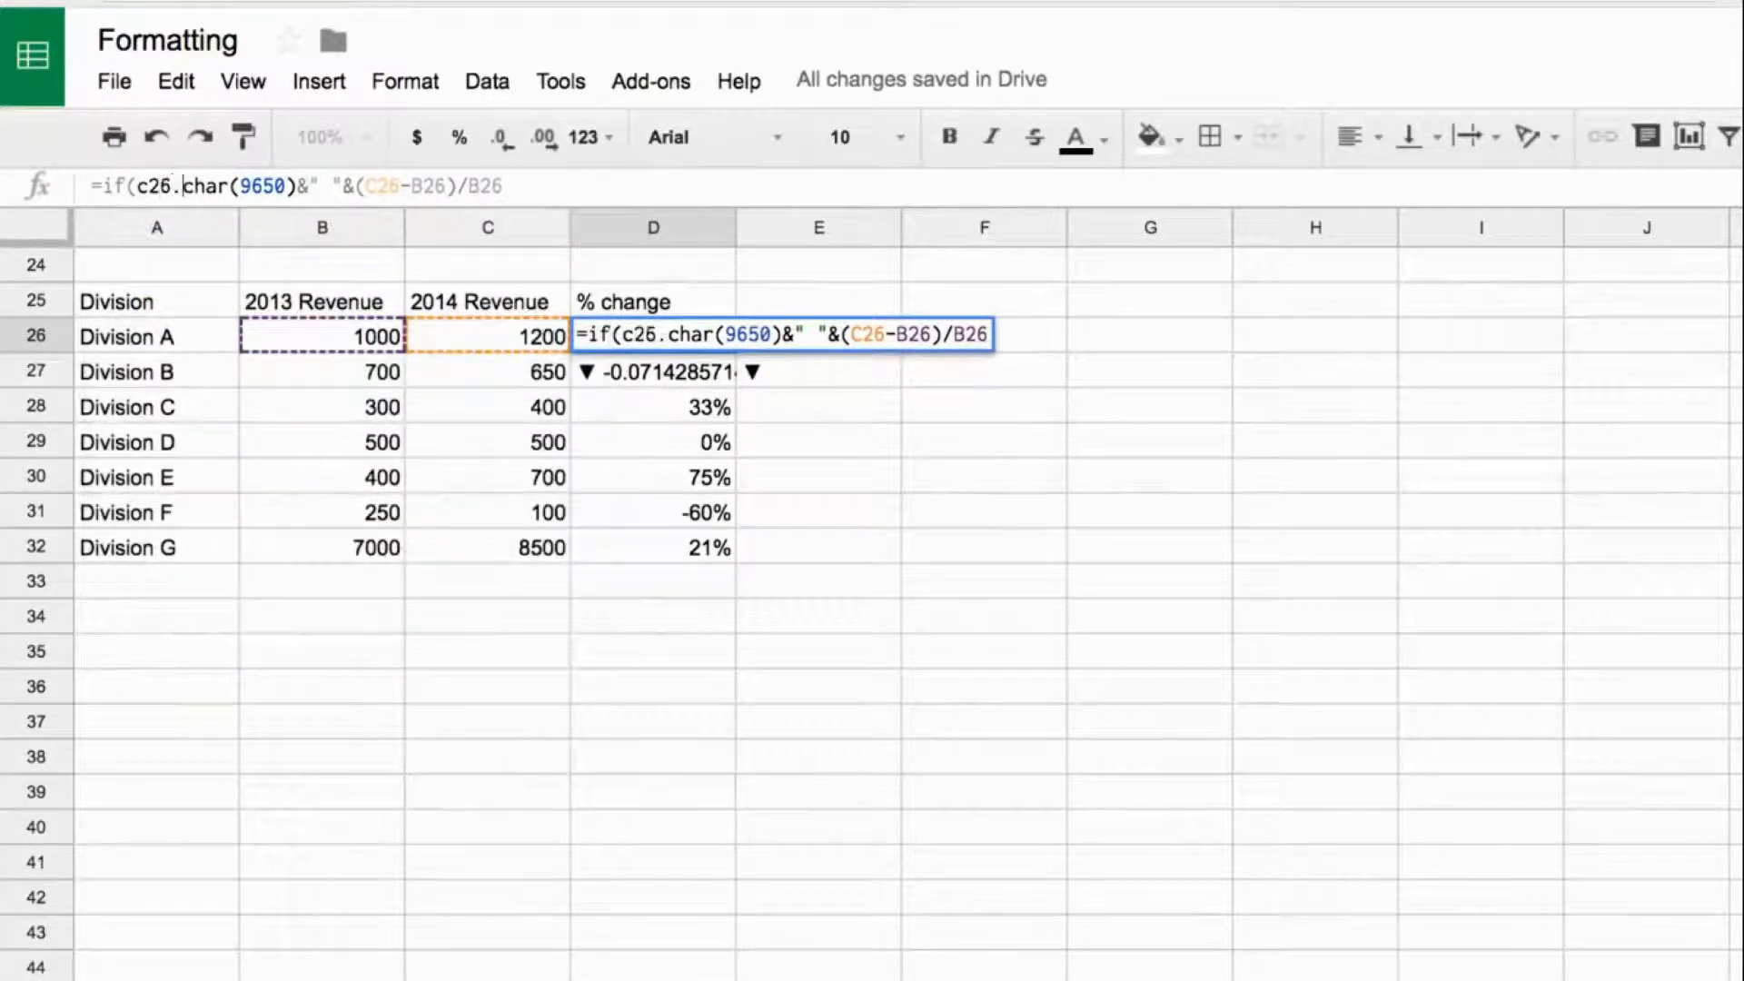
pyautogui.press('BackSpace')
pyautogui.write('>')
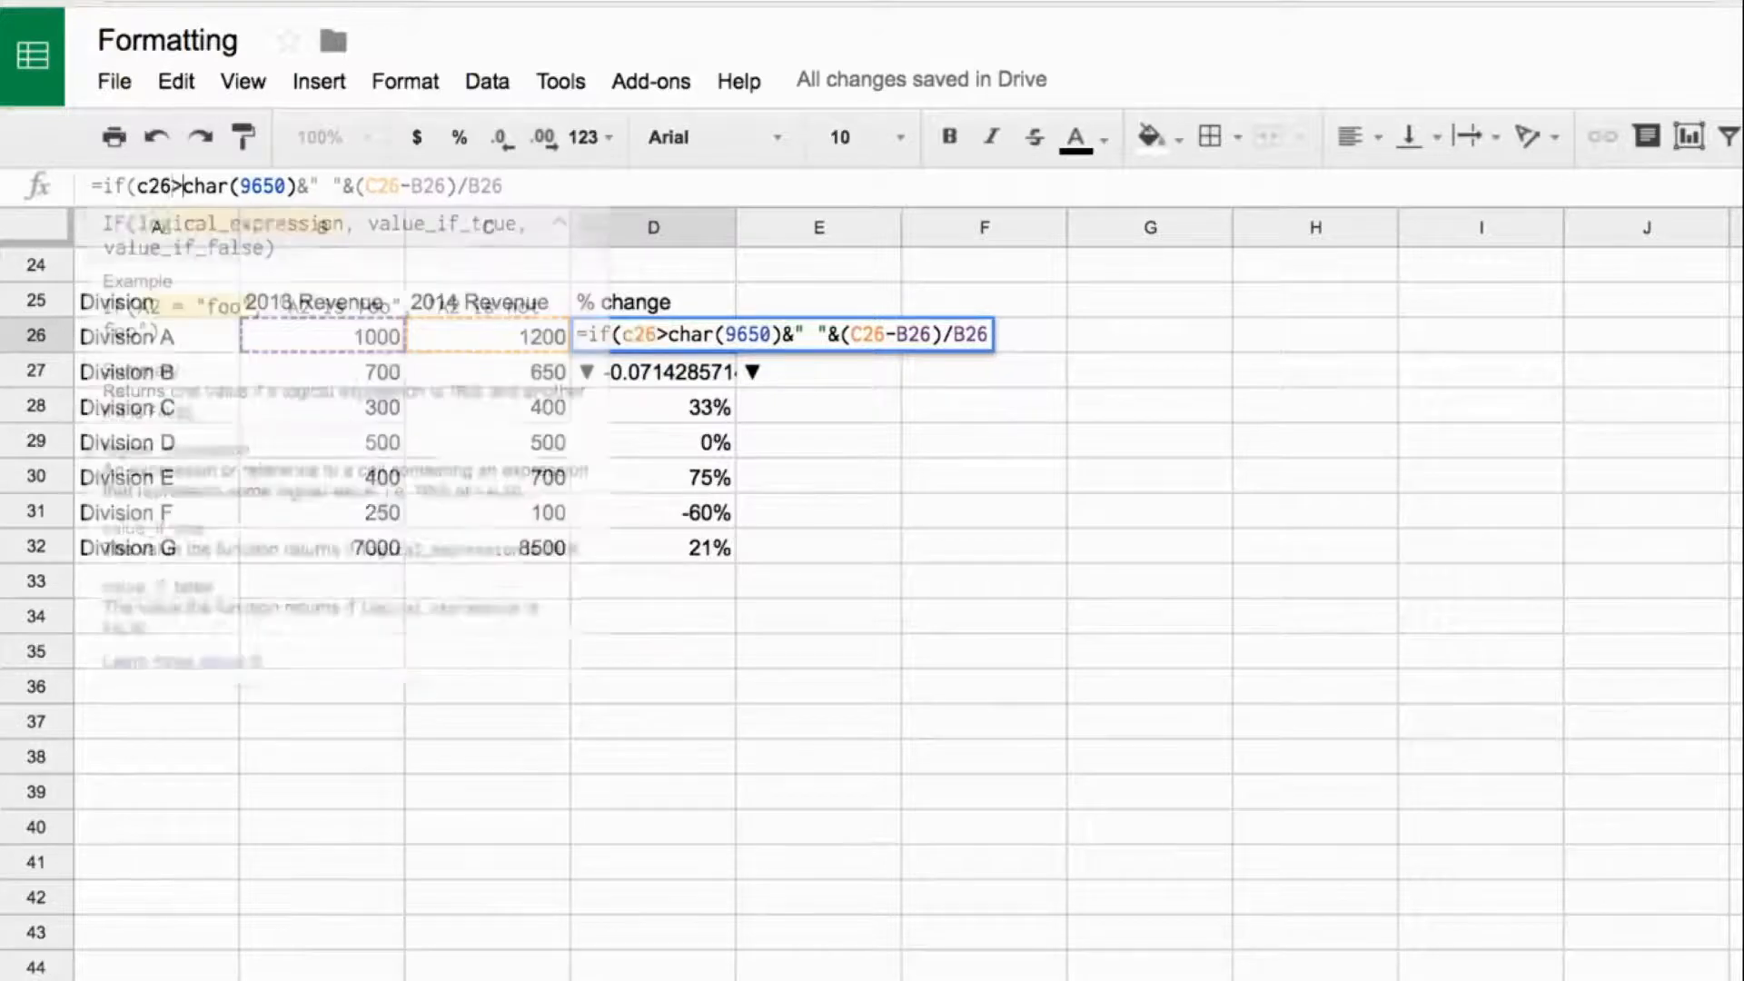
pyautogui.write('b26')
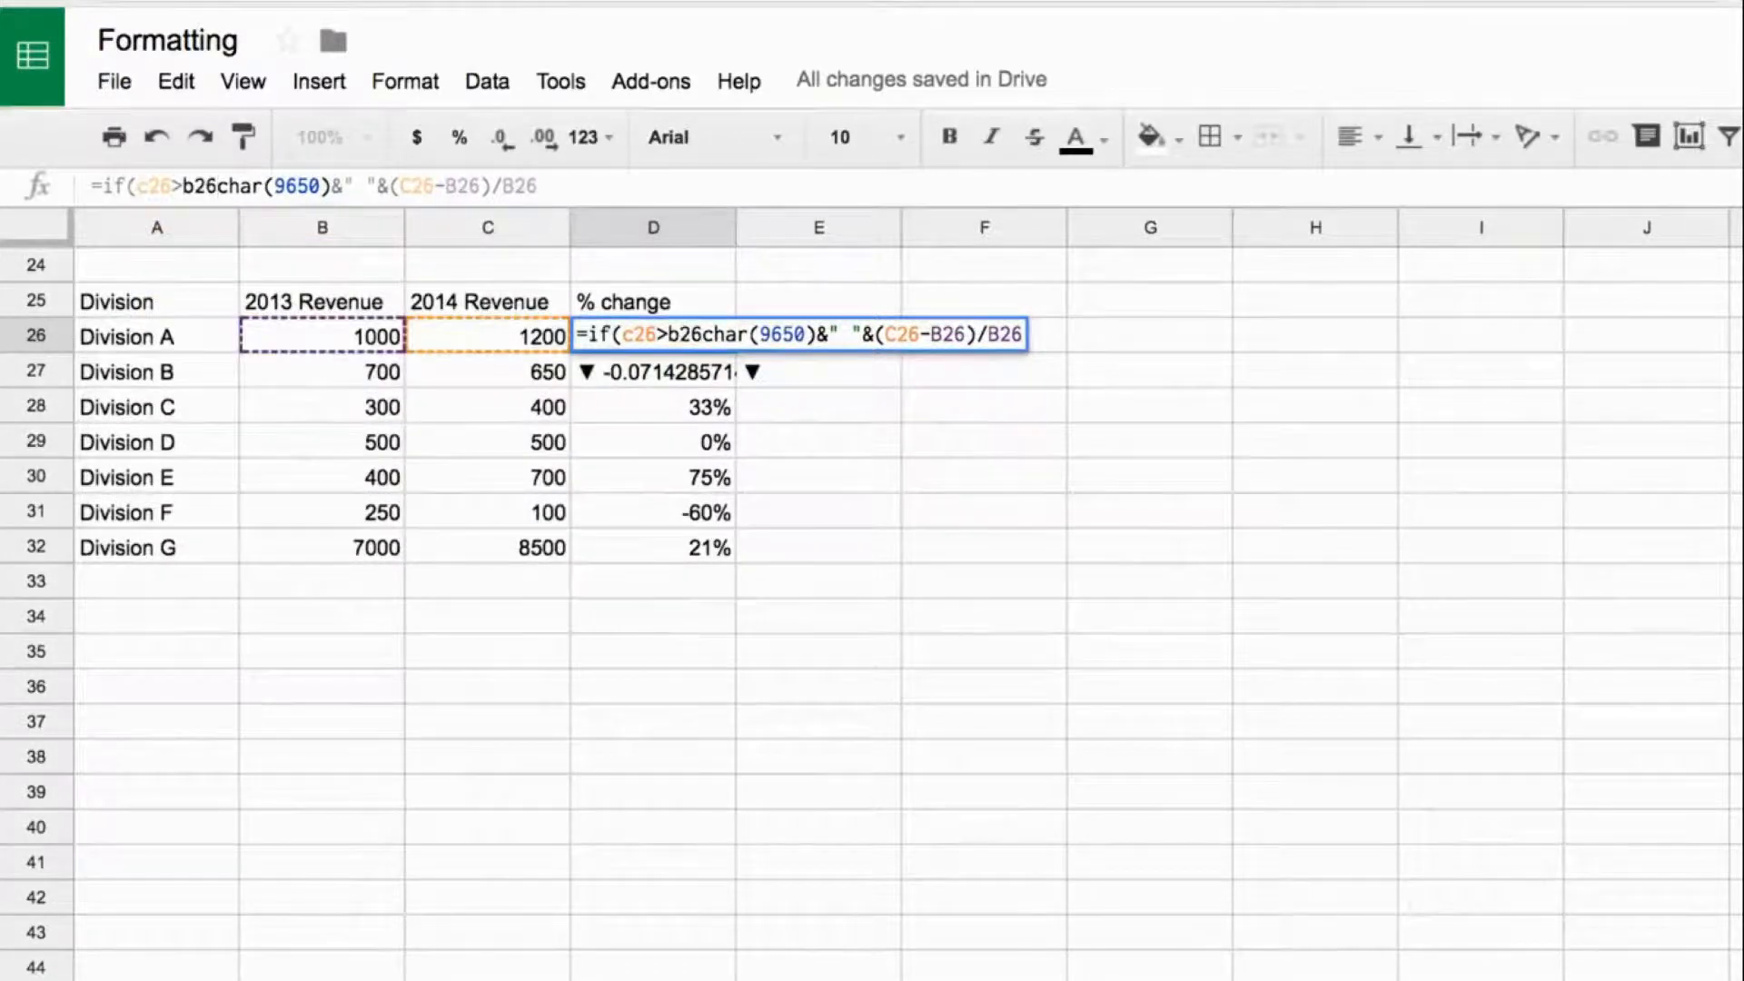
pyautogui.write(',')
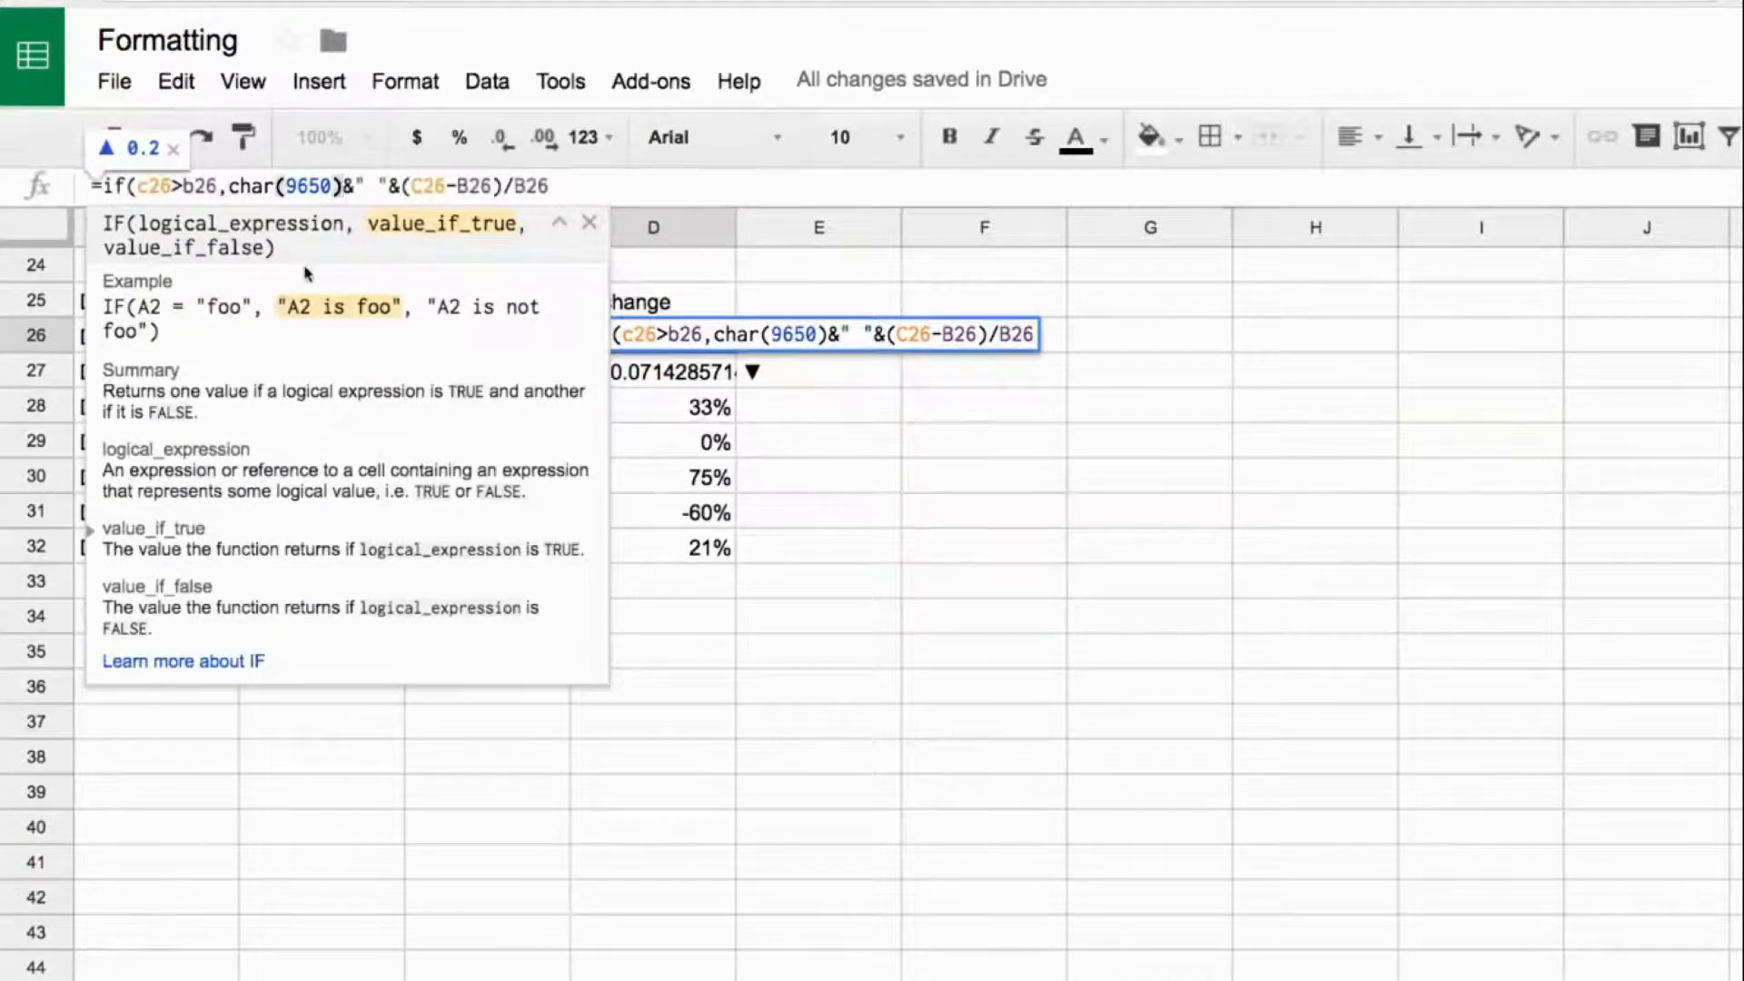
# - Add a nested IF as the false value in D26's formula, with condition c26<b26 returning char(9660)
pyautogui.write(',if(')
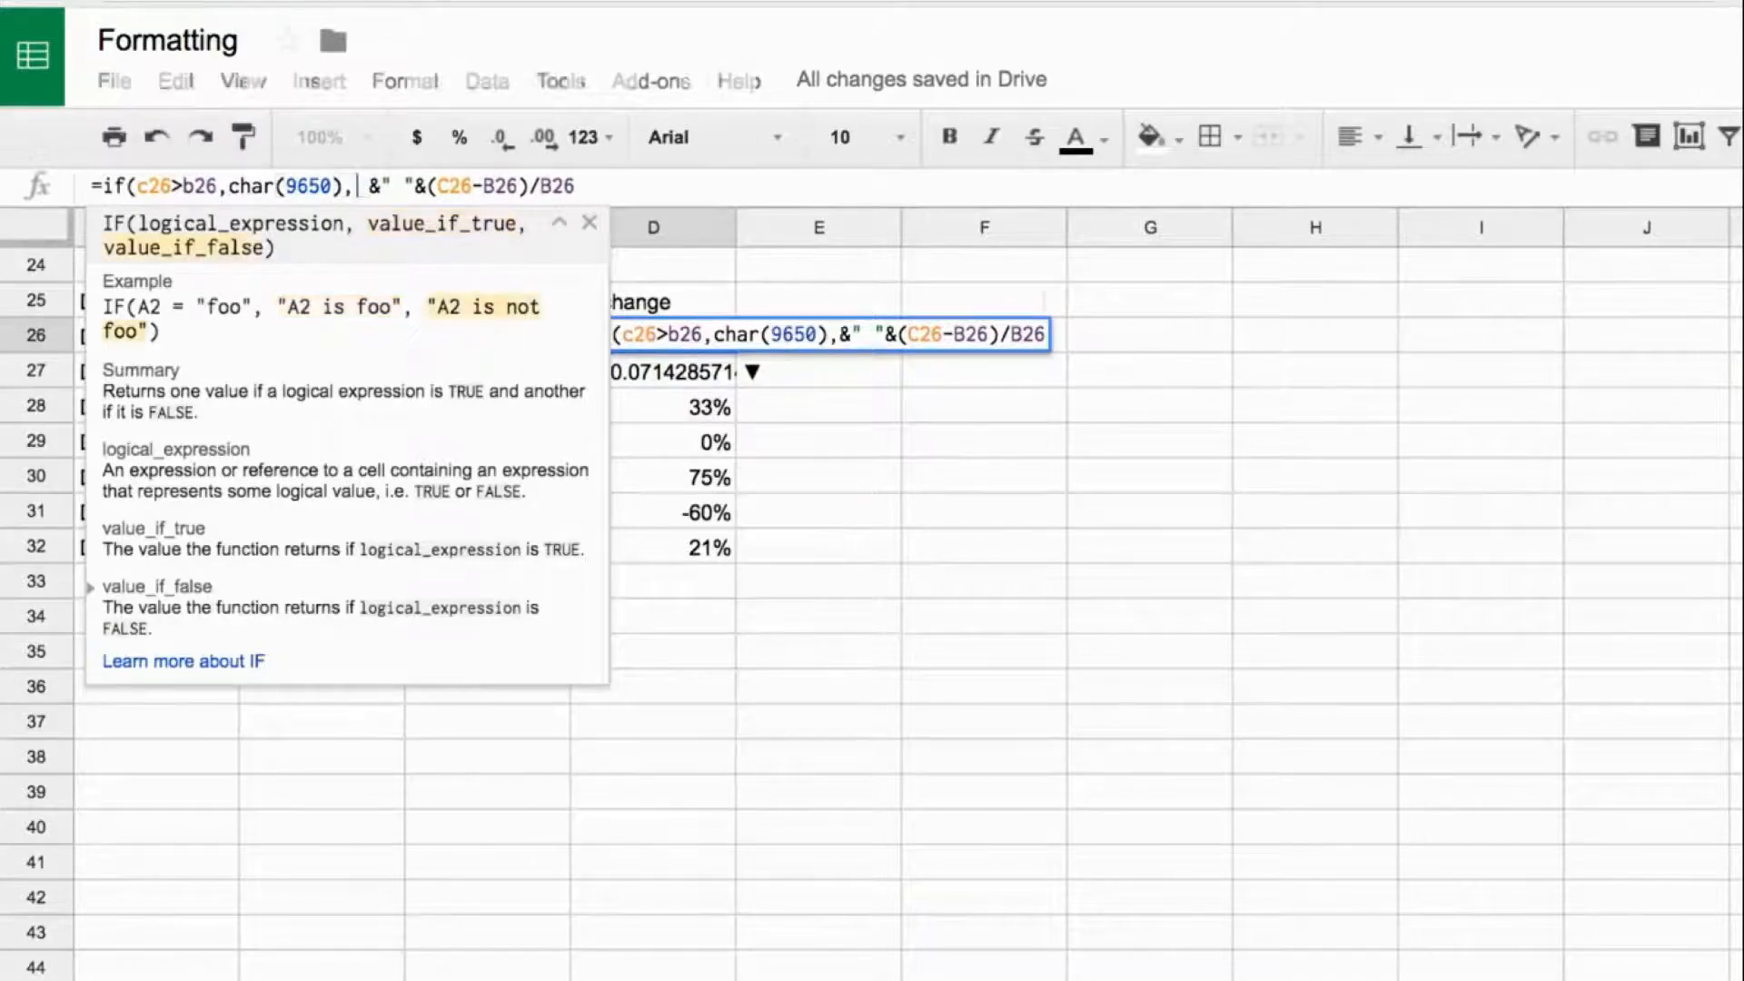
pyautogui.write('c26')
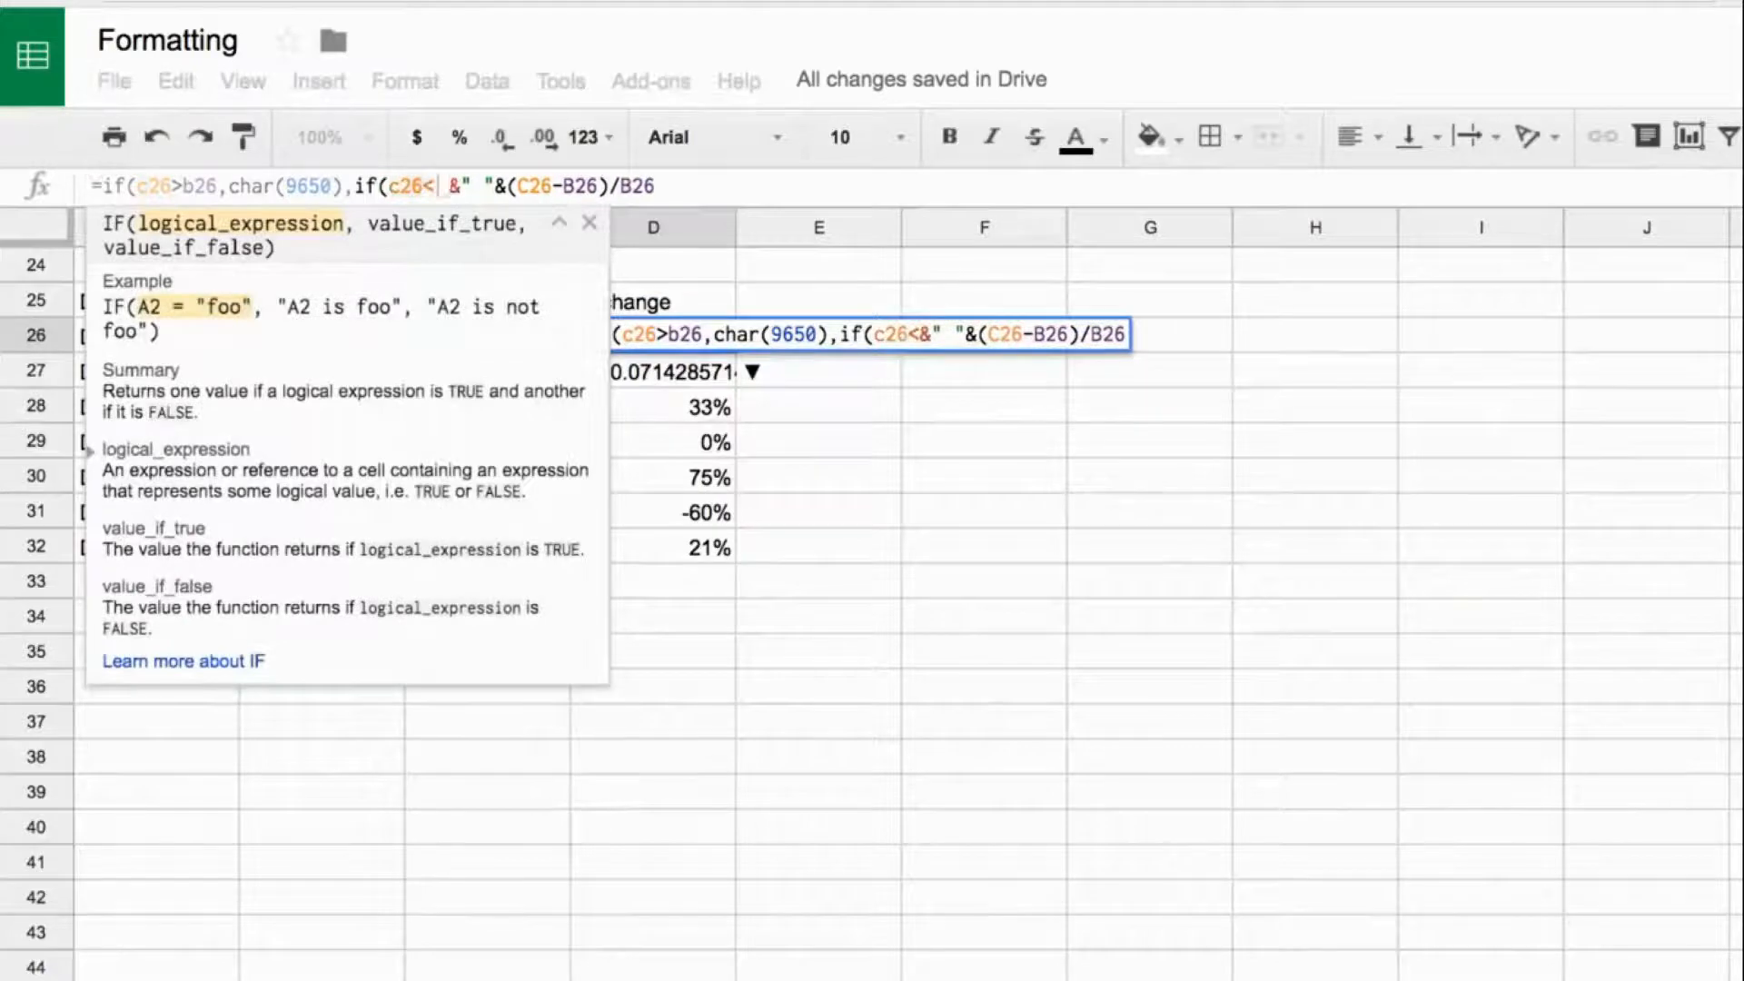
pyautogui.write('<c')
pyautogui.press('BackSpace')
pyautogui.write('b2')
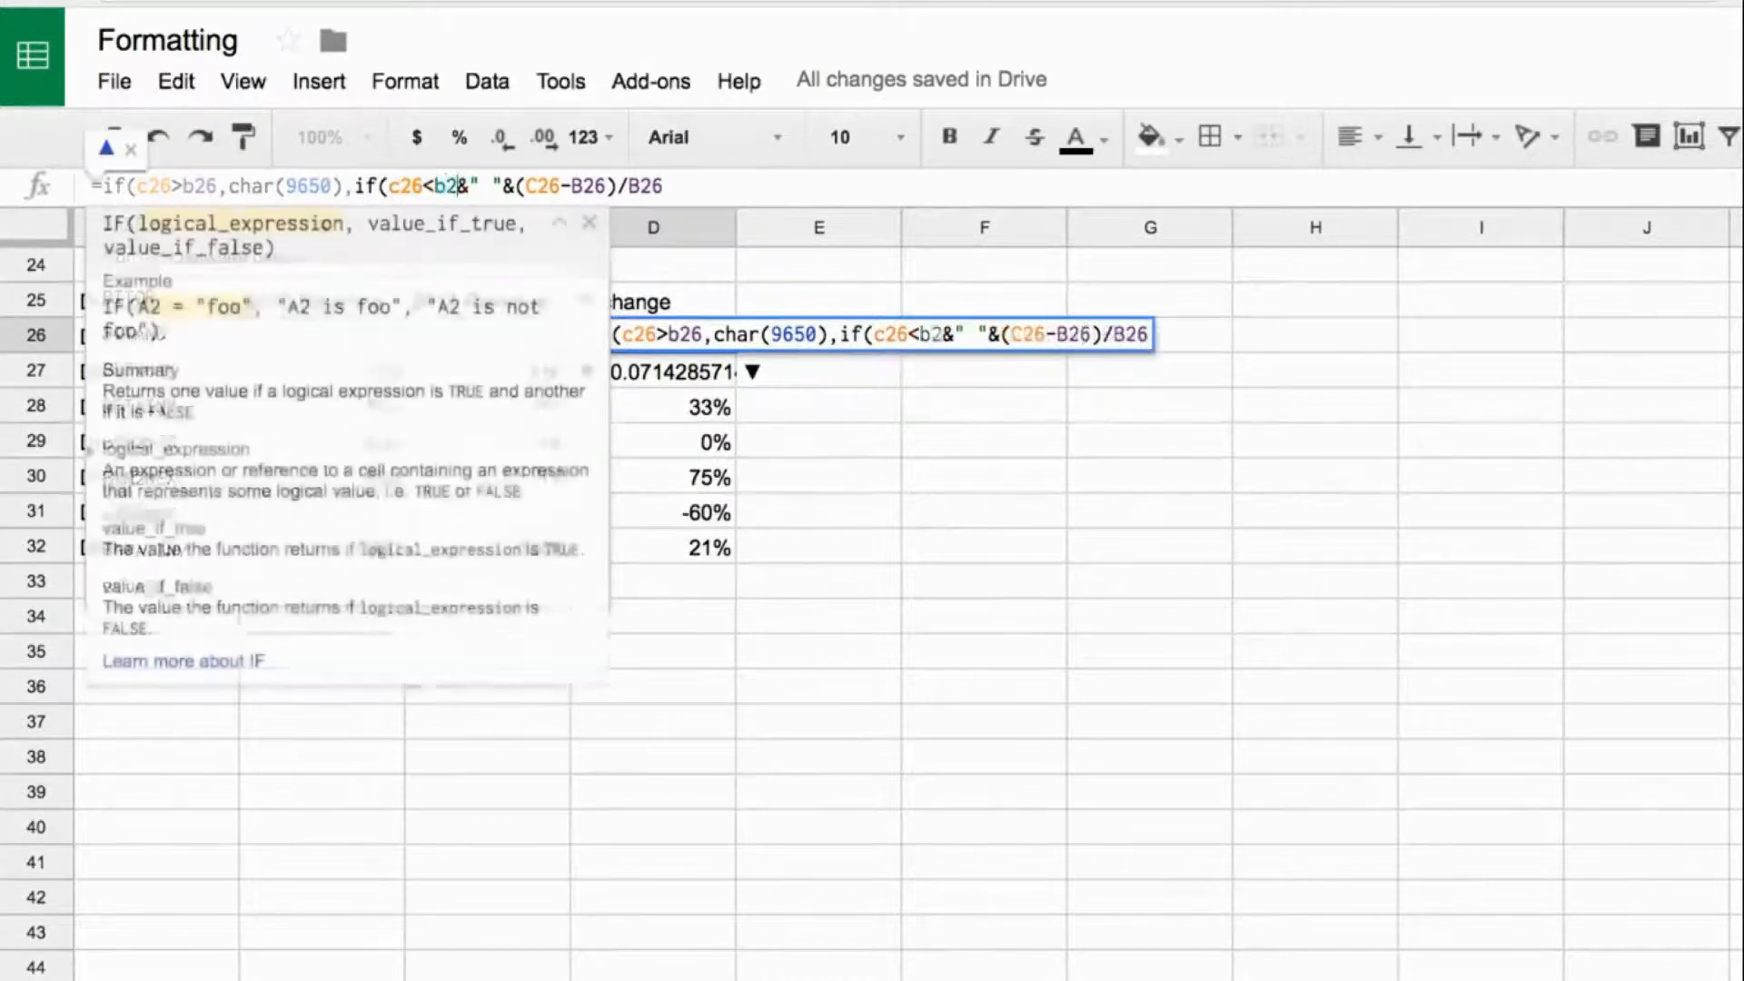
pyautogui.write('6,char(')
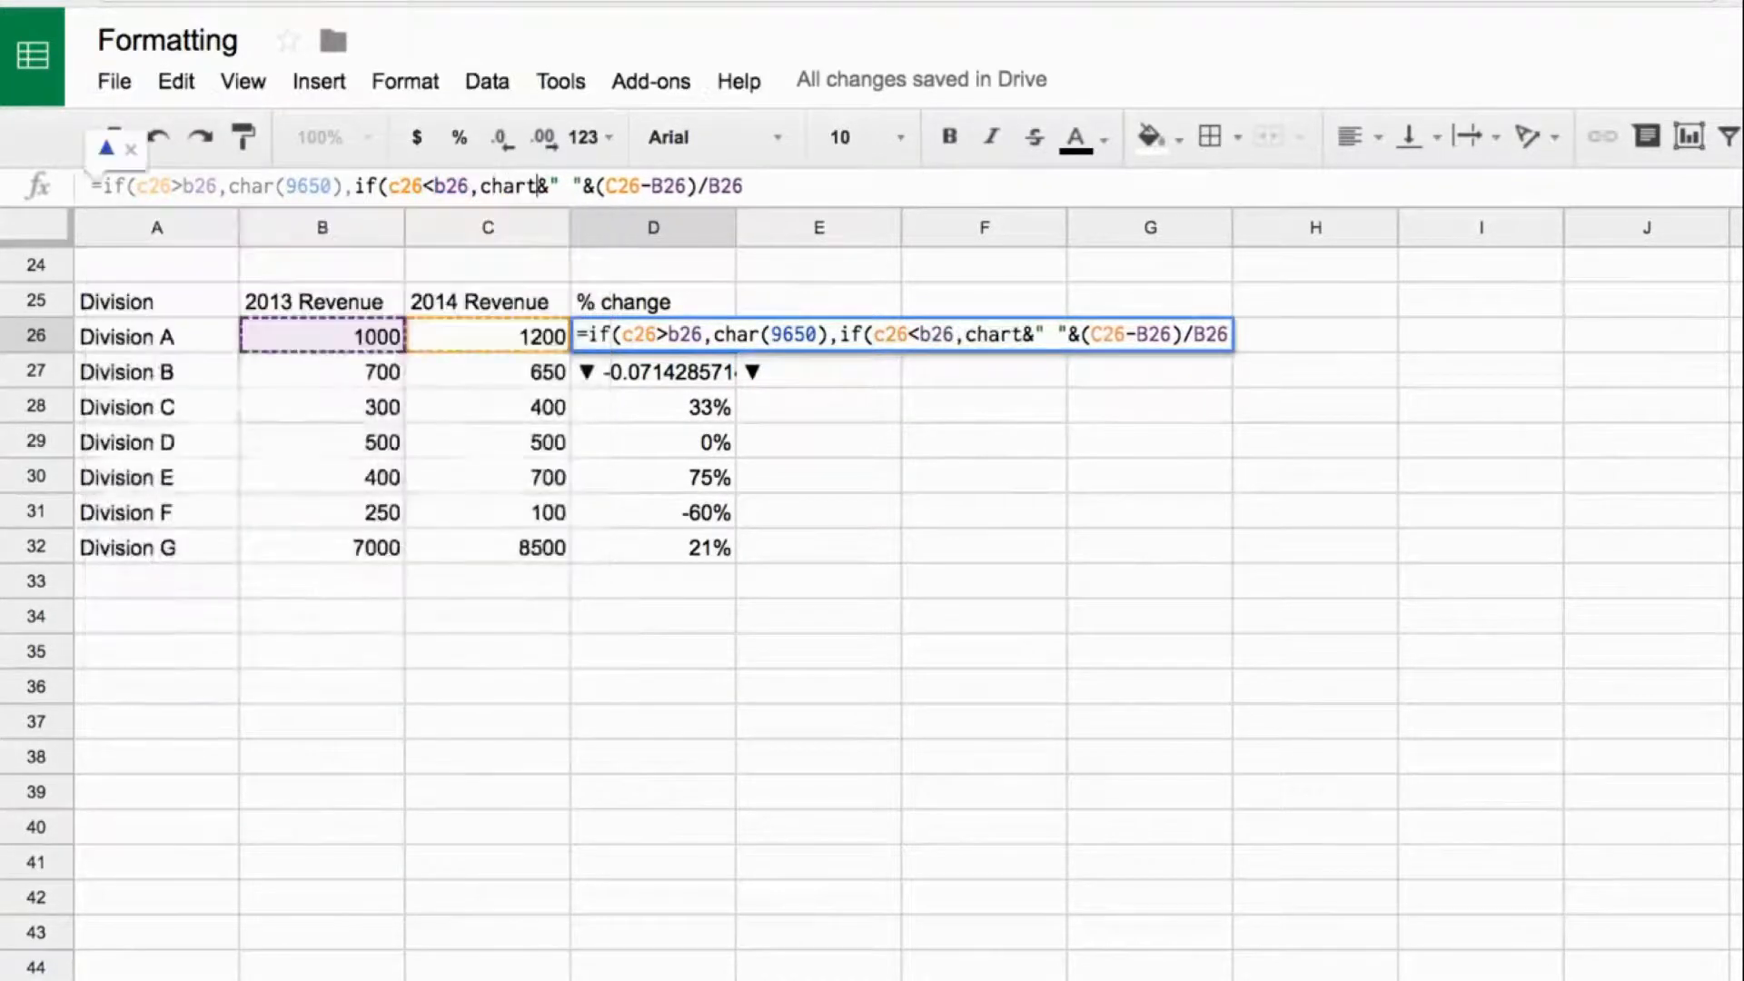
pyautogui.write('9660)')
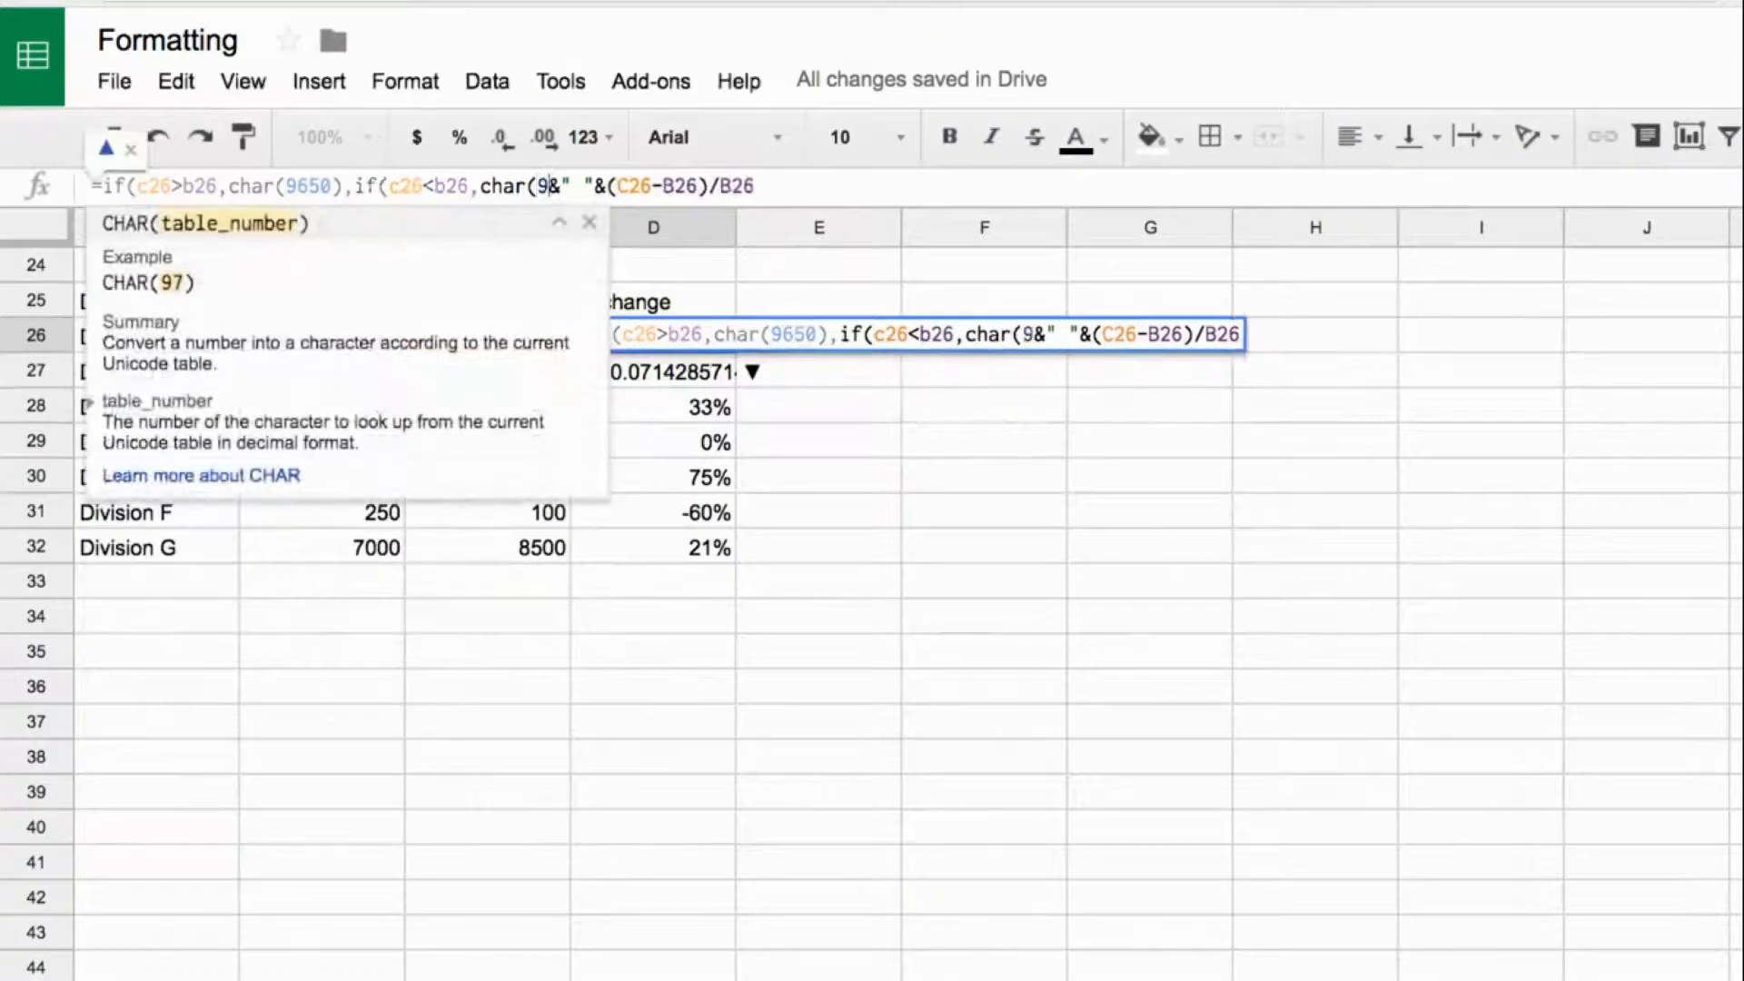
pyautogui.write(',')
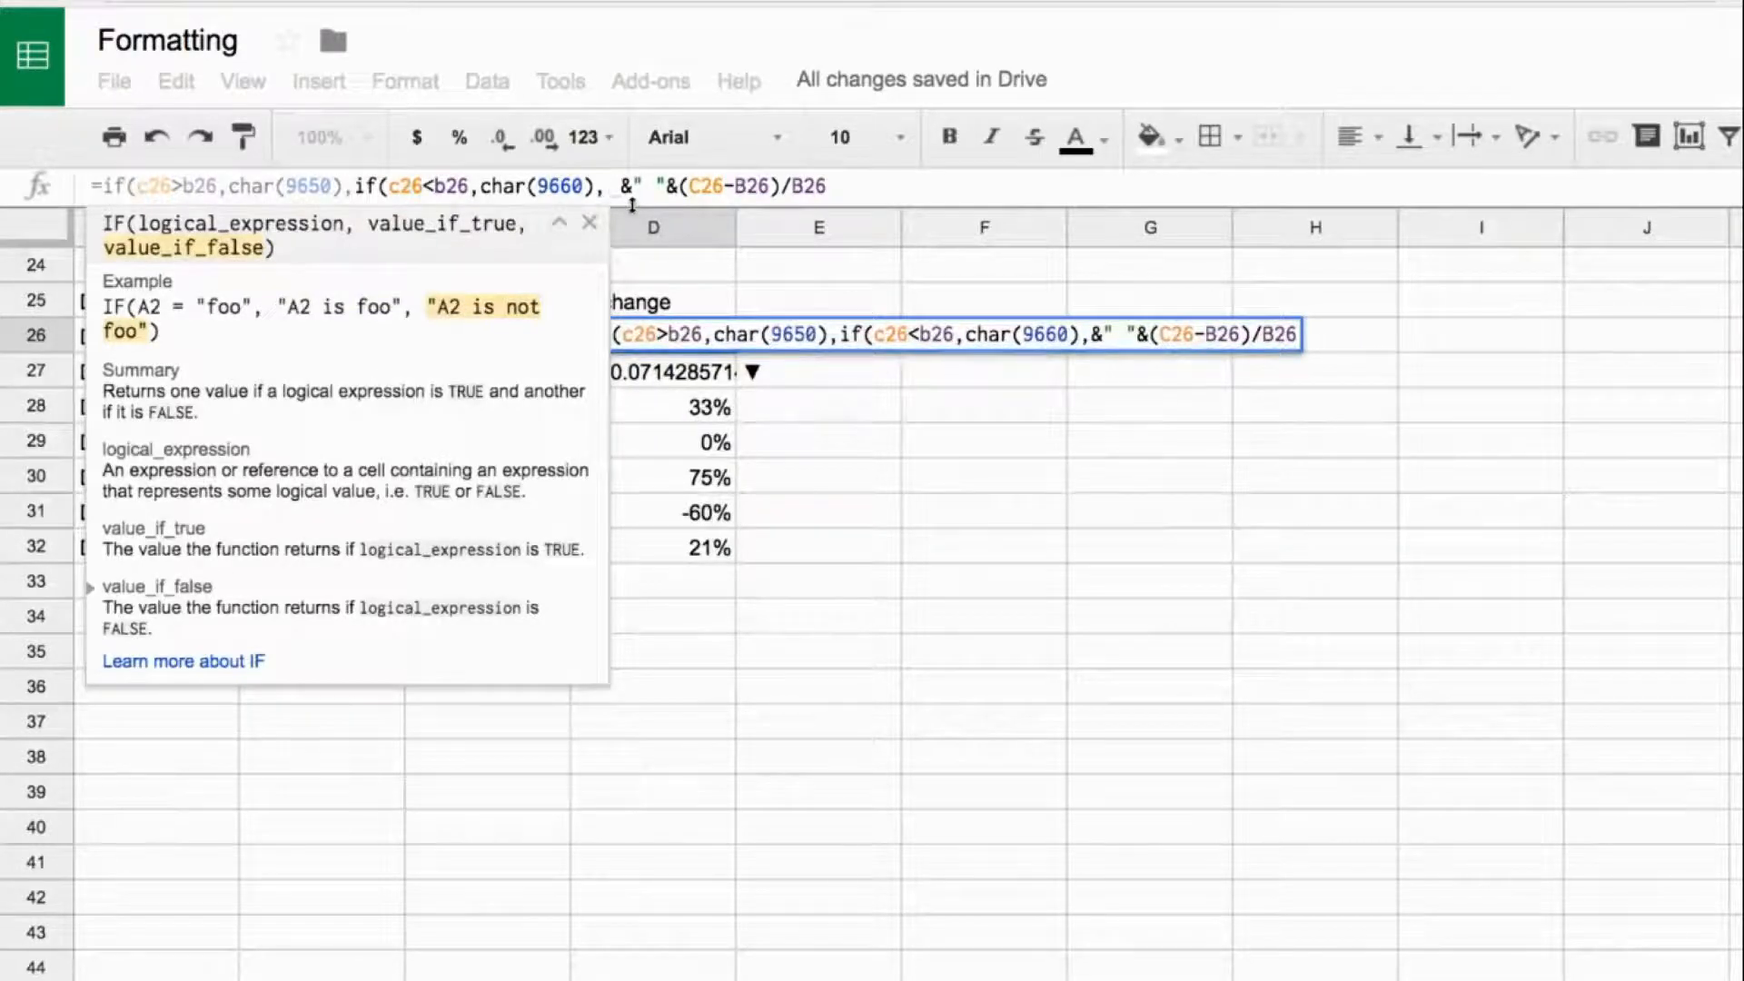
# - Use char(9668)&" "&char(9658) as the nested IF's false value in D26, close both IF functions and enter the formula
pyautogui.write('char(')
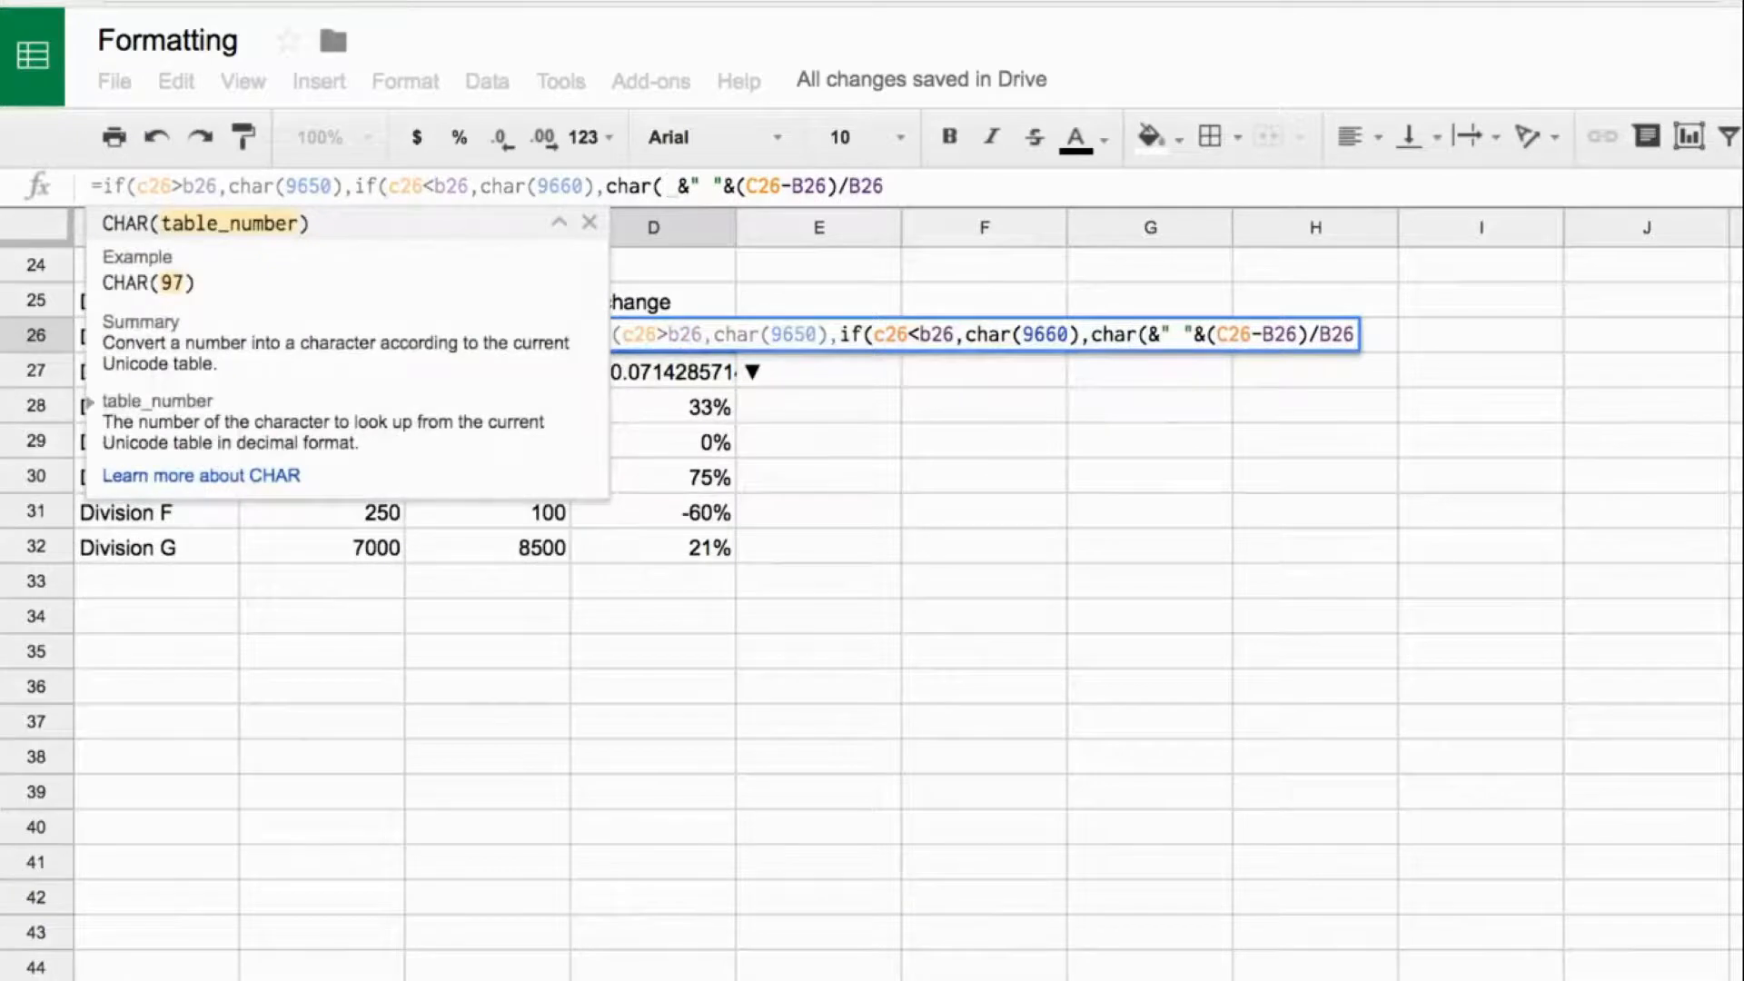
pyautogui.write('9668')
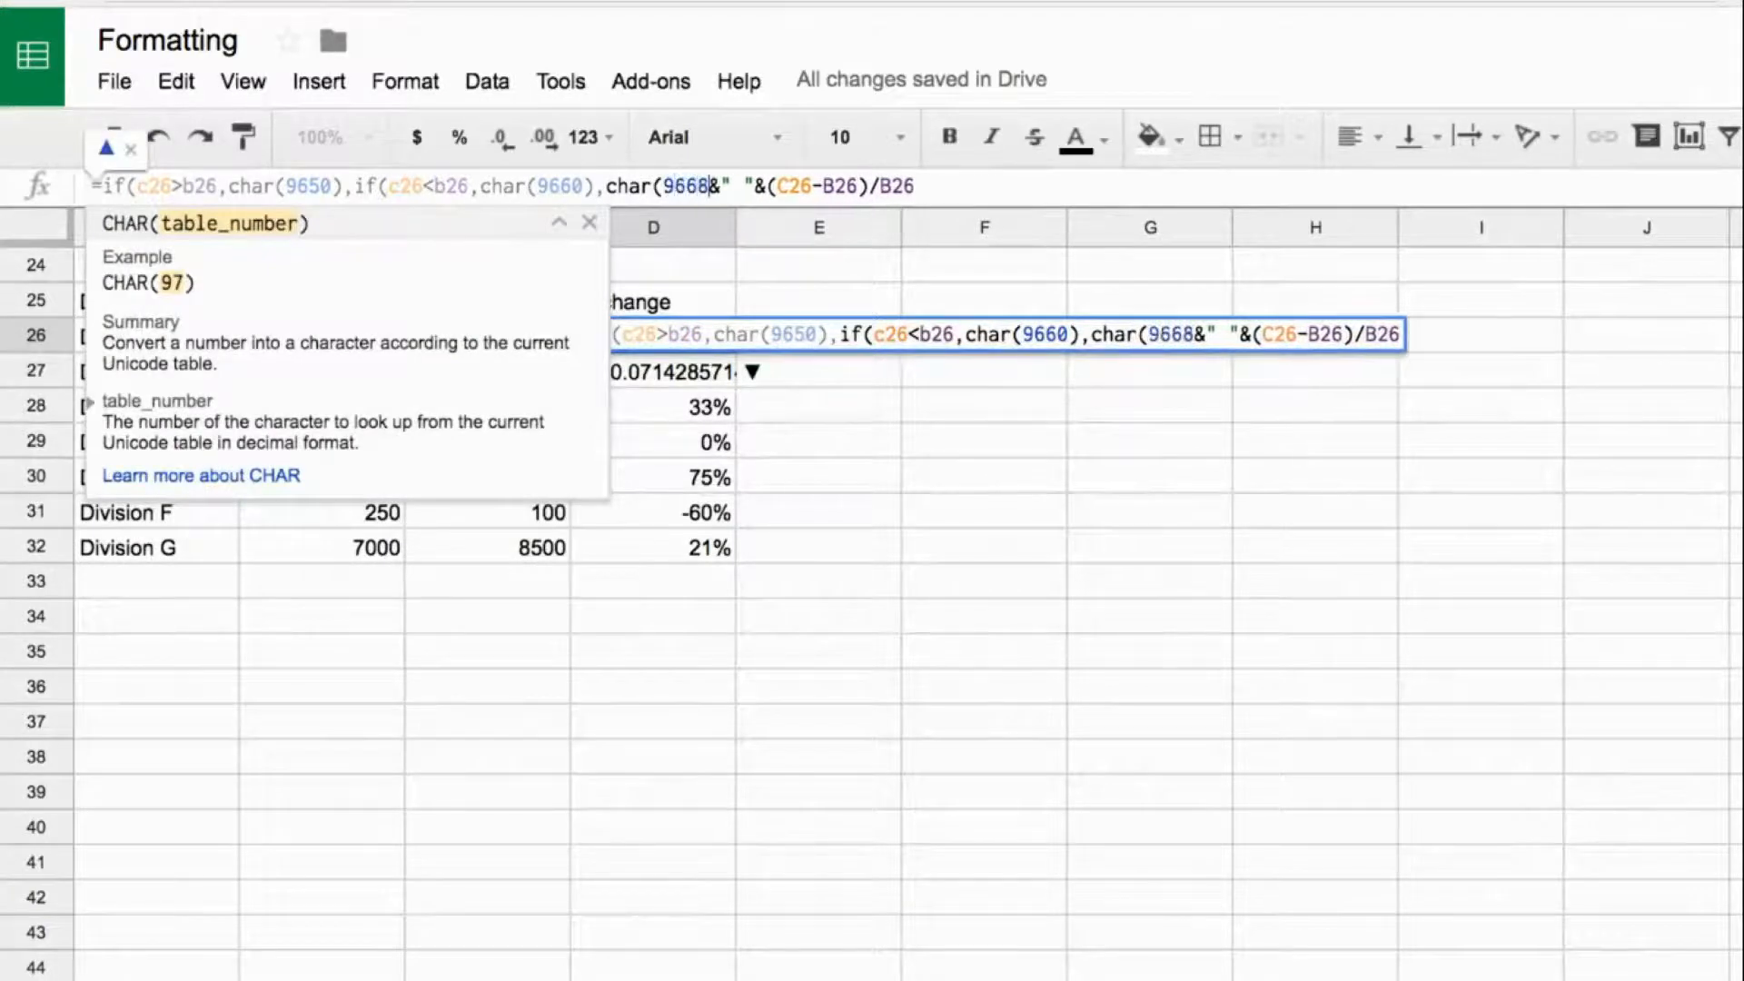
pyautogui.write(')')
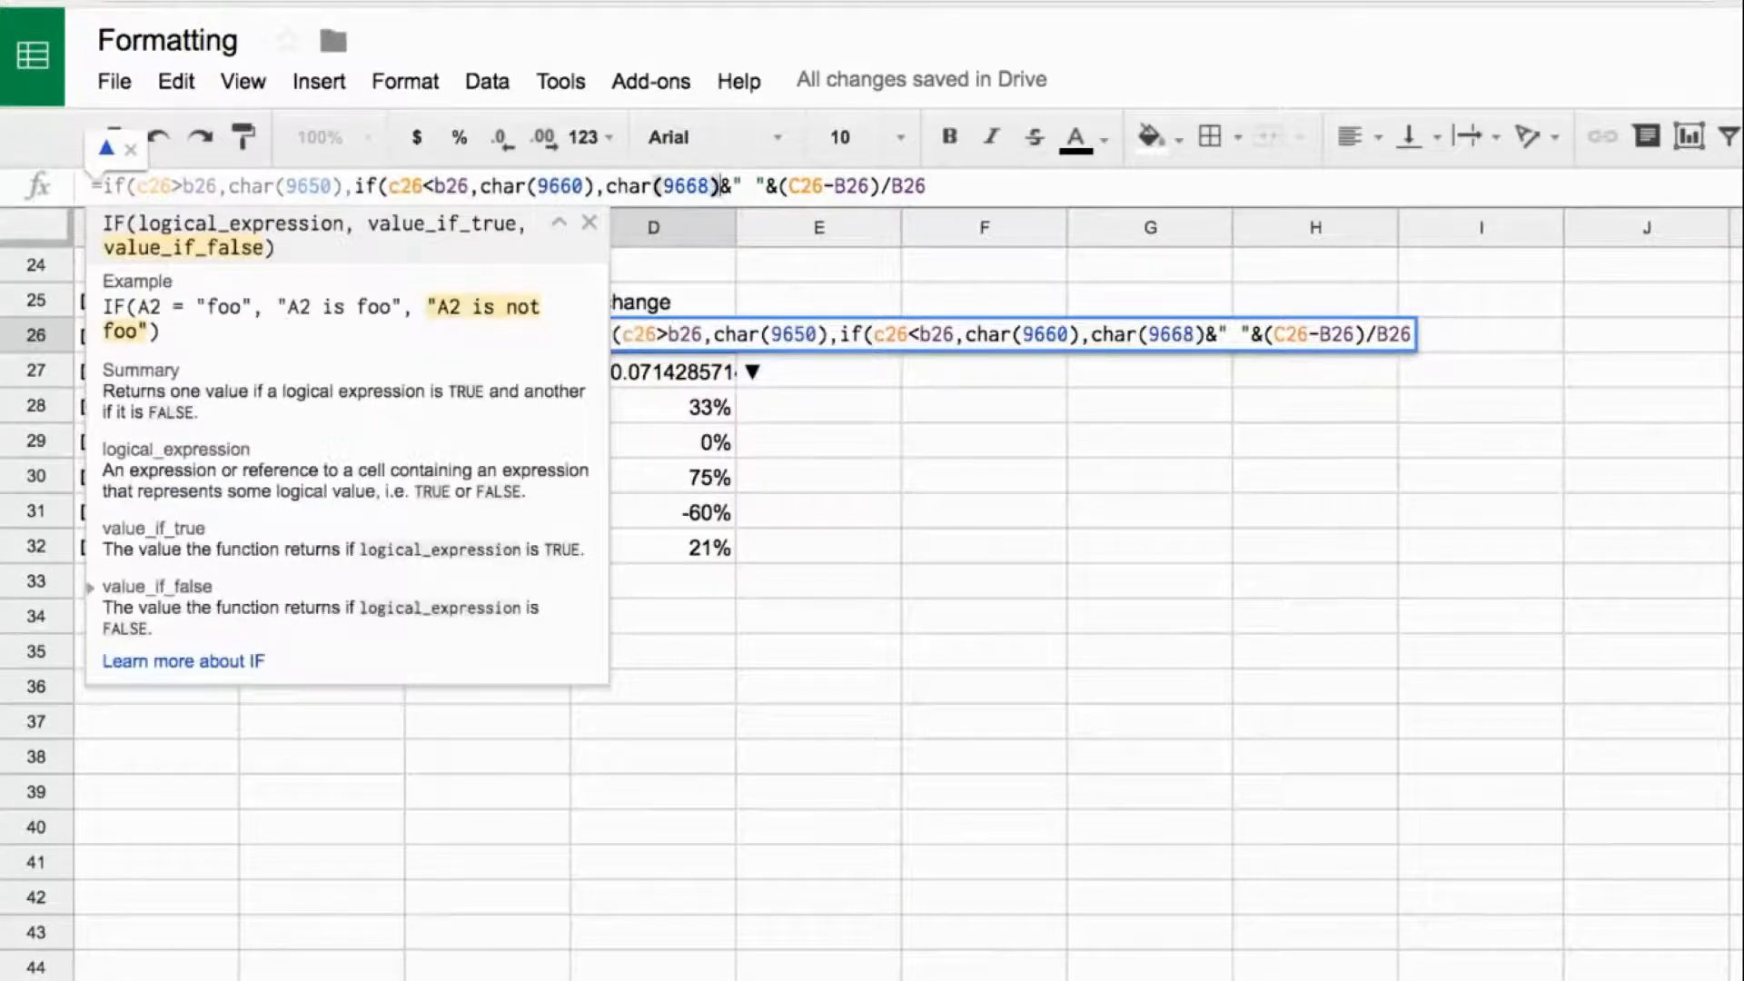
pyautogui.write('&" "&')
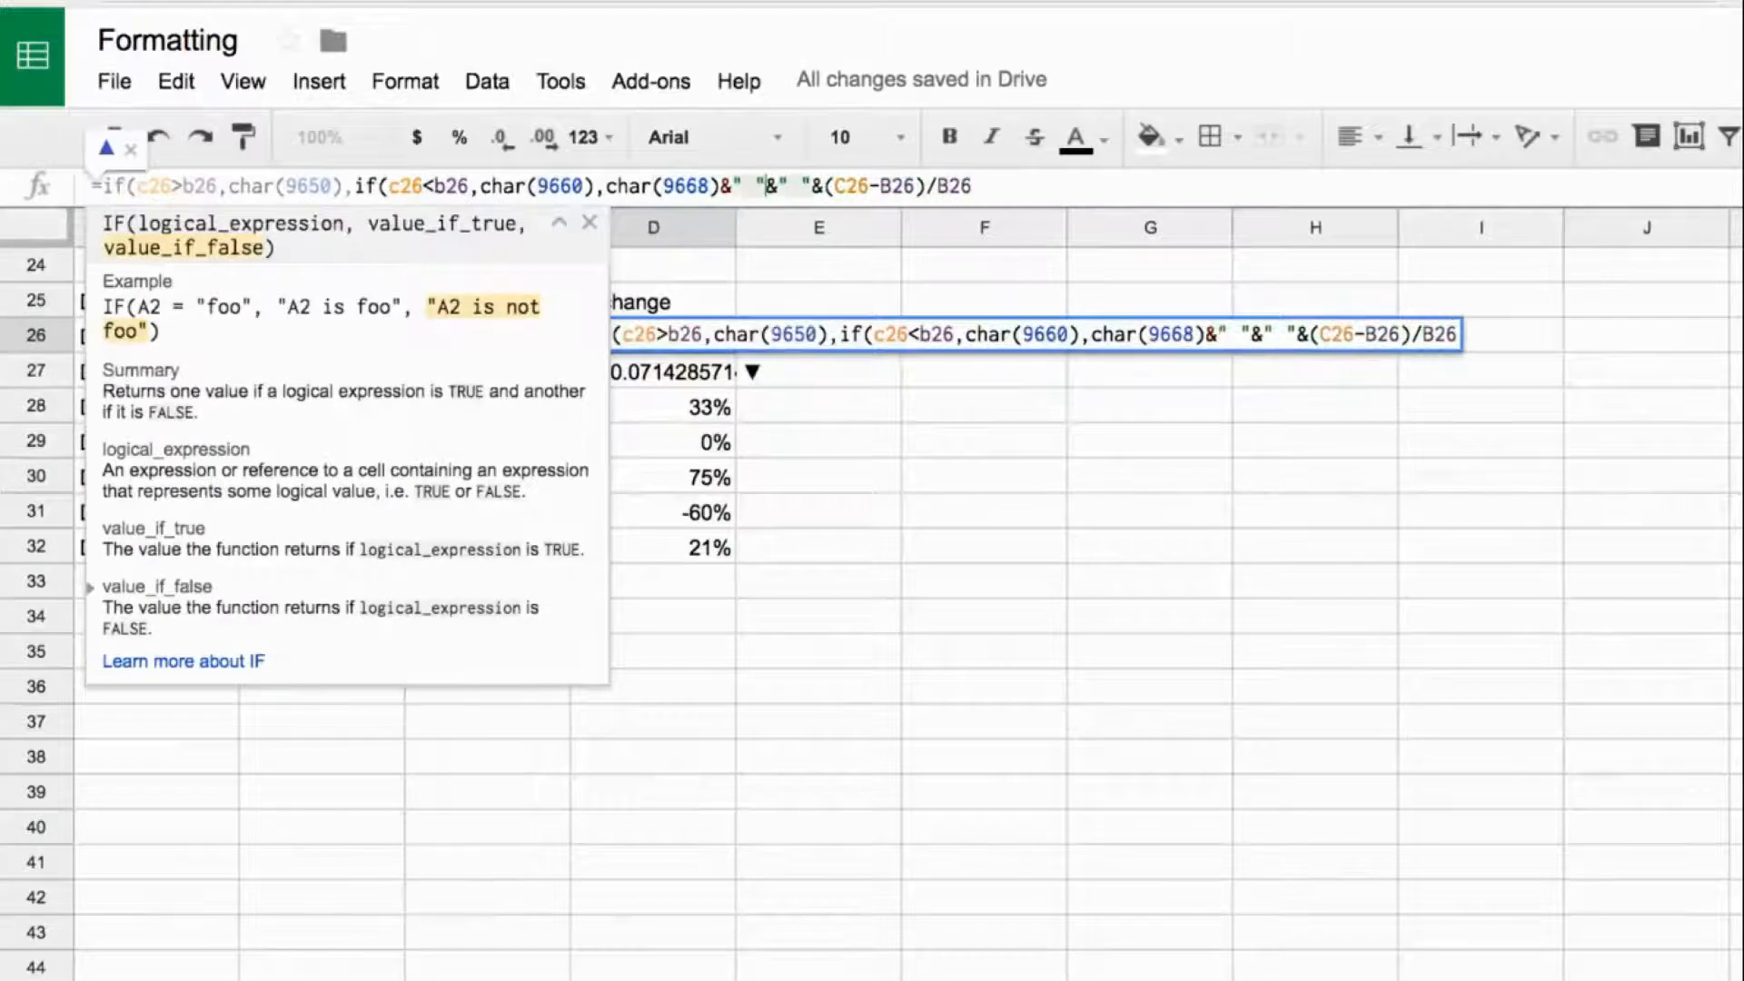
pyautogui.write('char(')
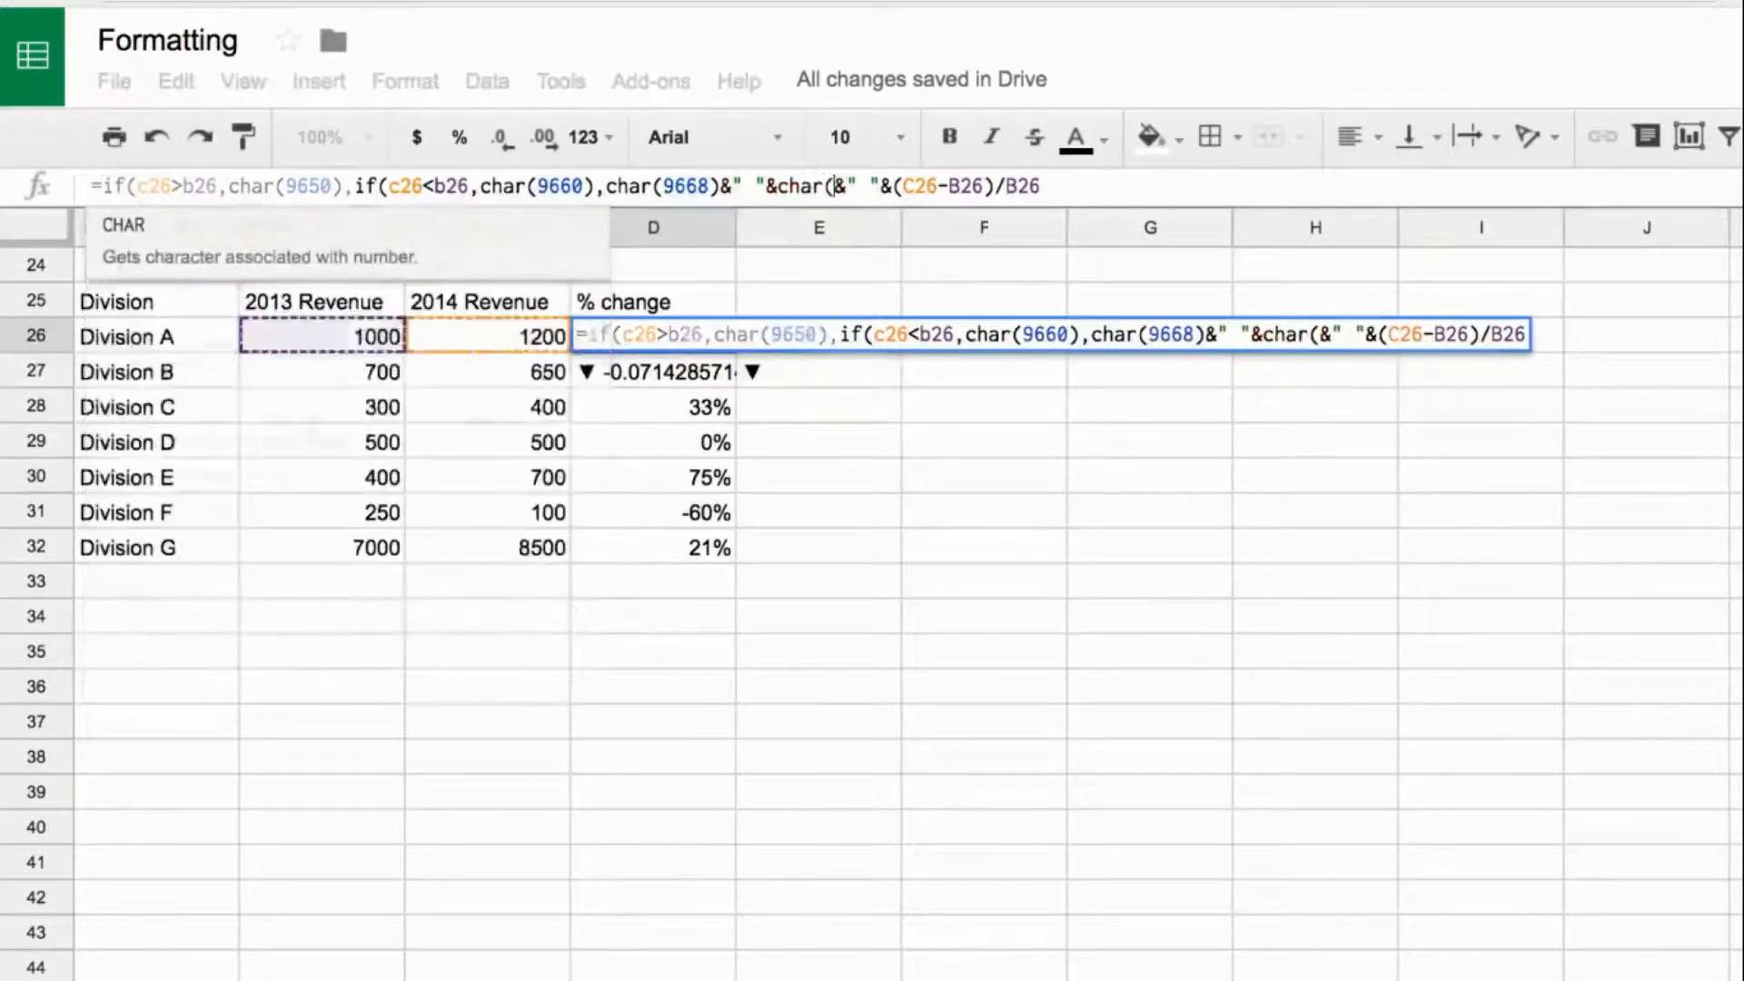
pyautogui.write('9658)')
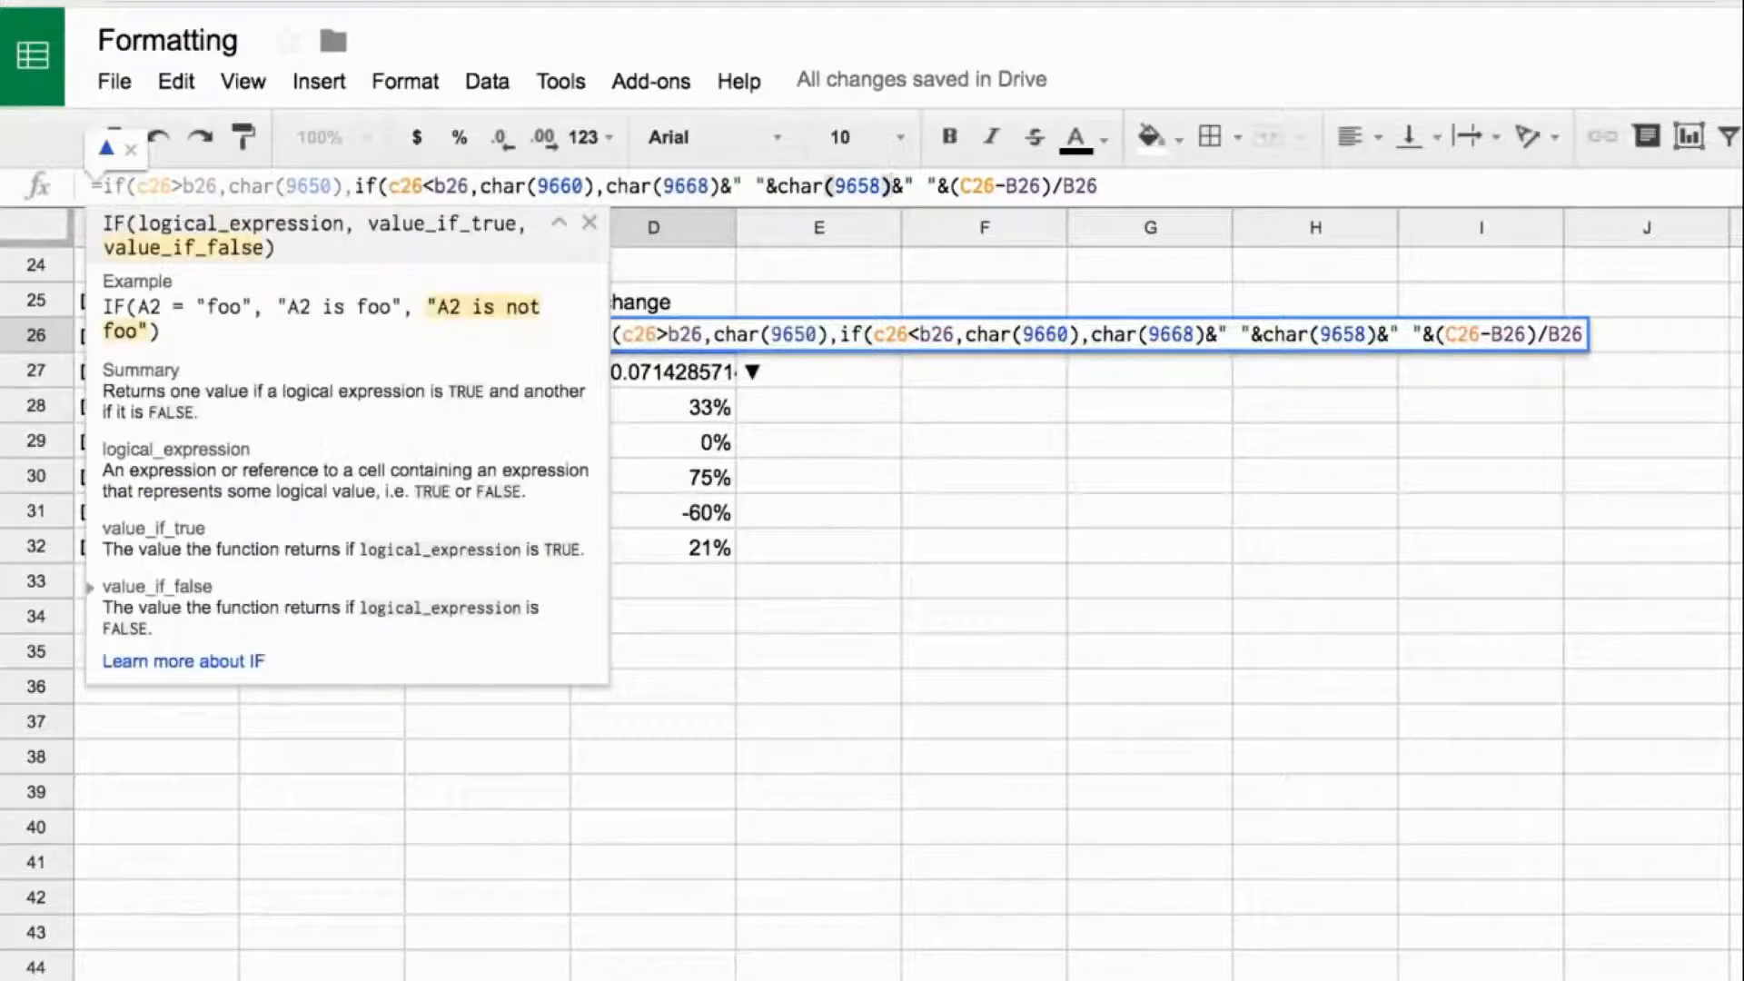
pyautogui.write(')')
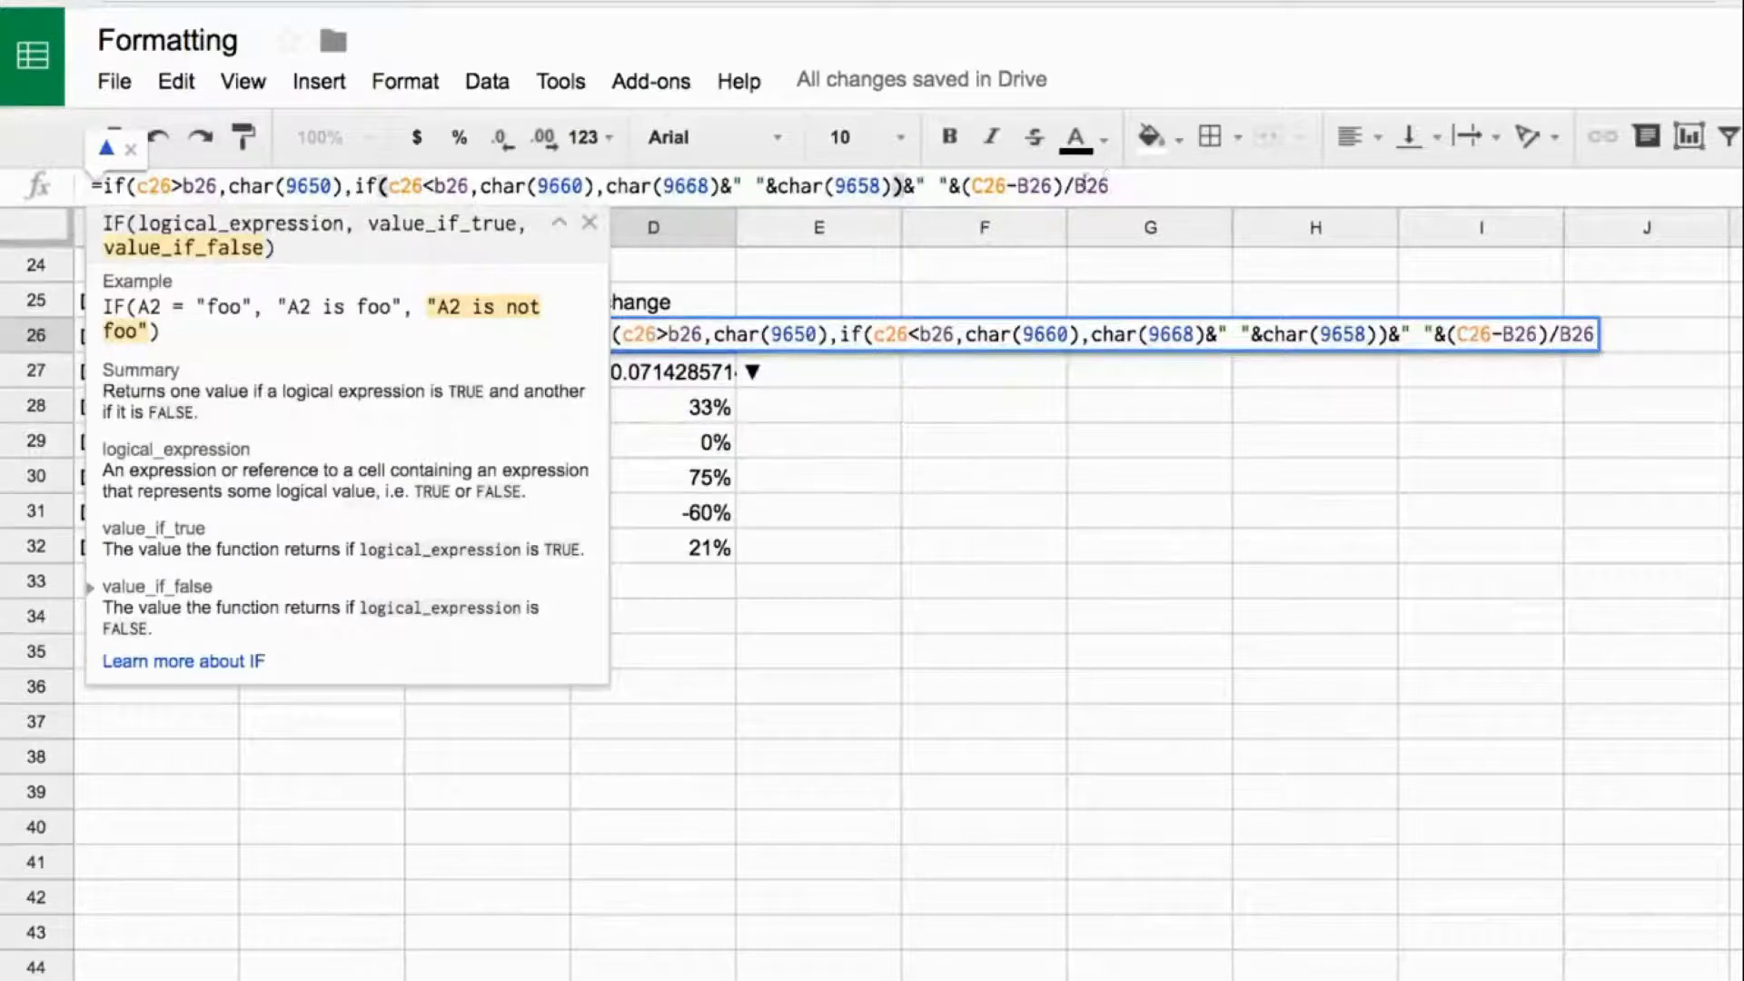
pyautogui.write(')')
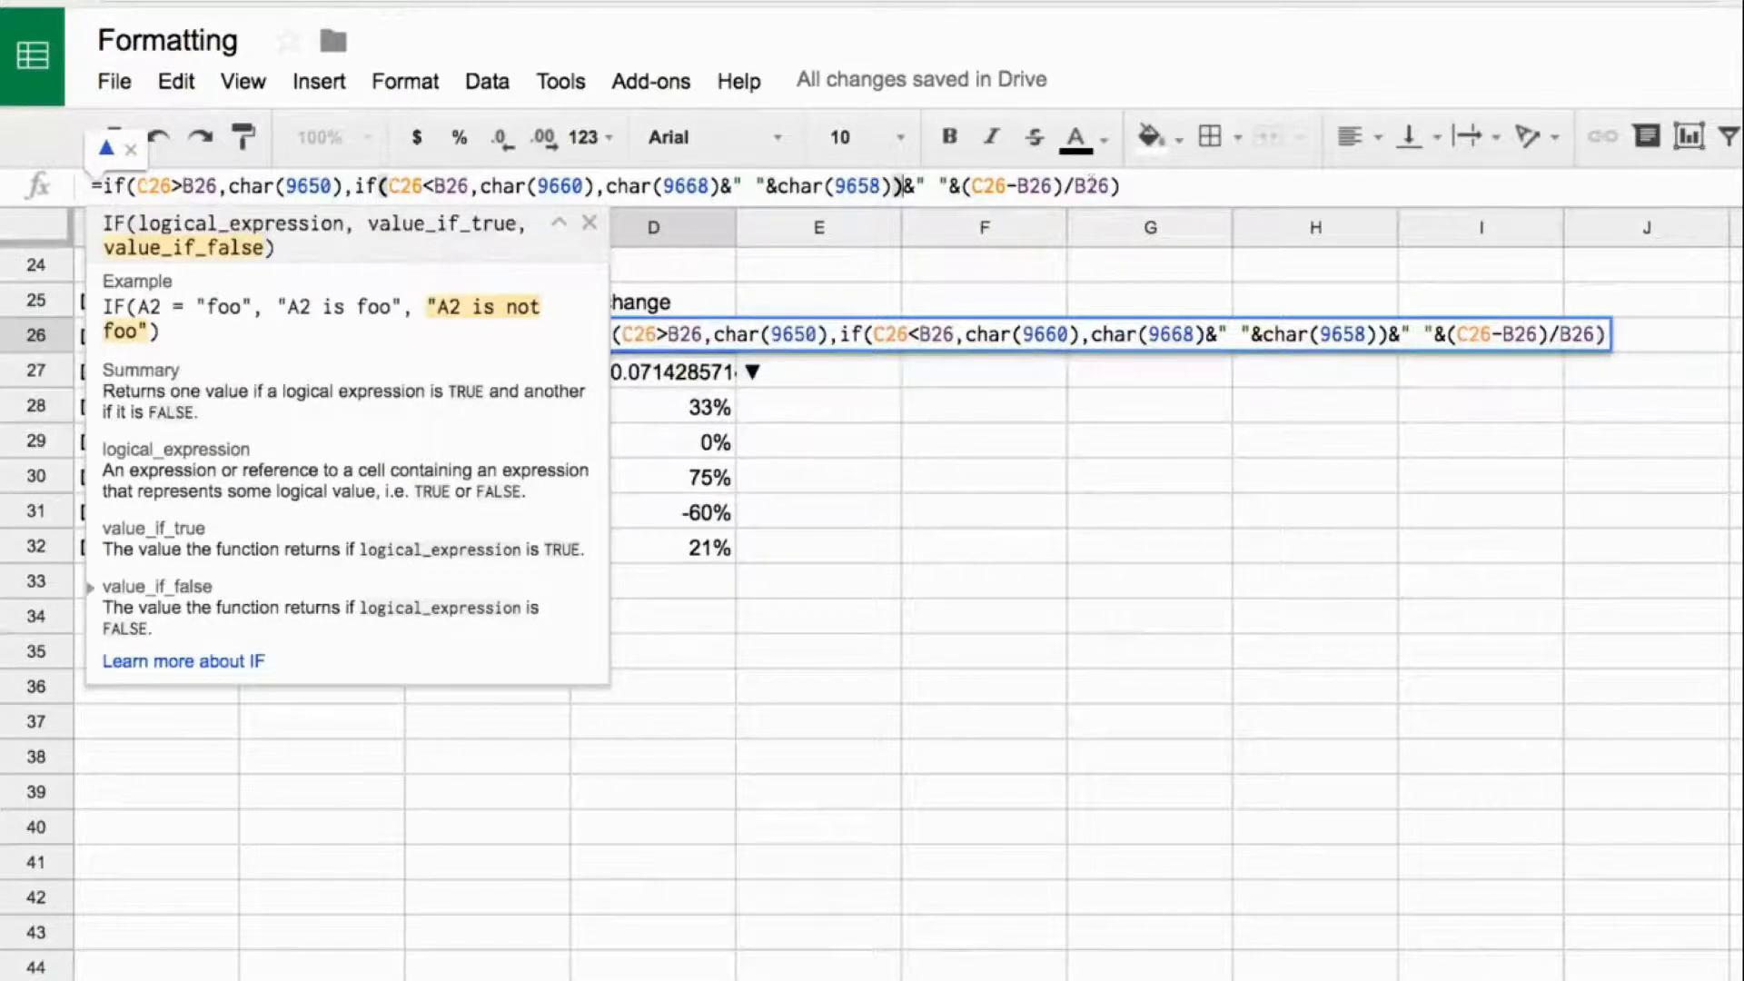
pyautogui.press('Return')
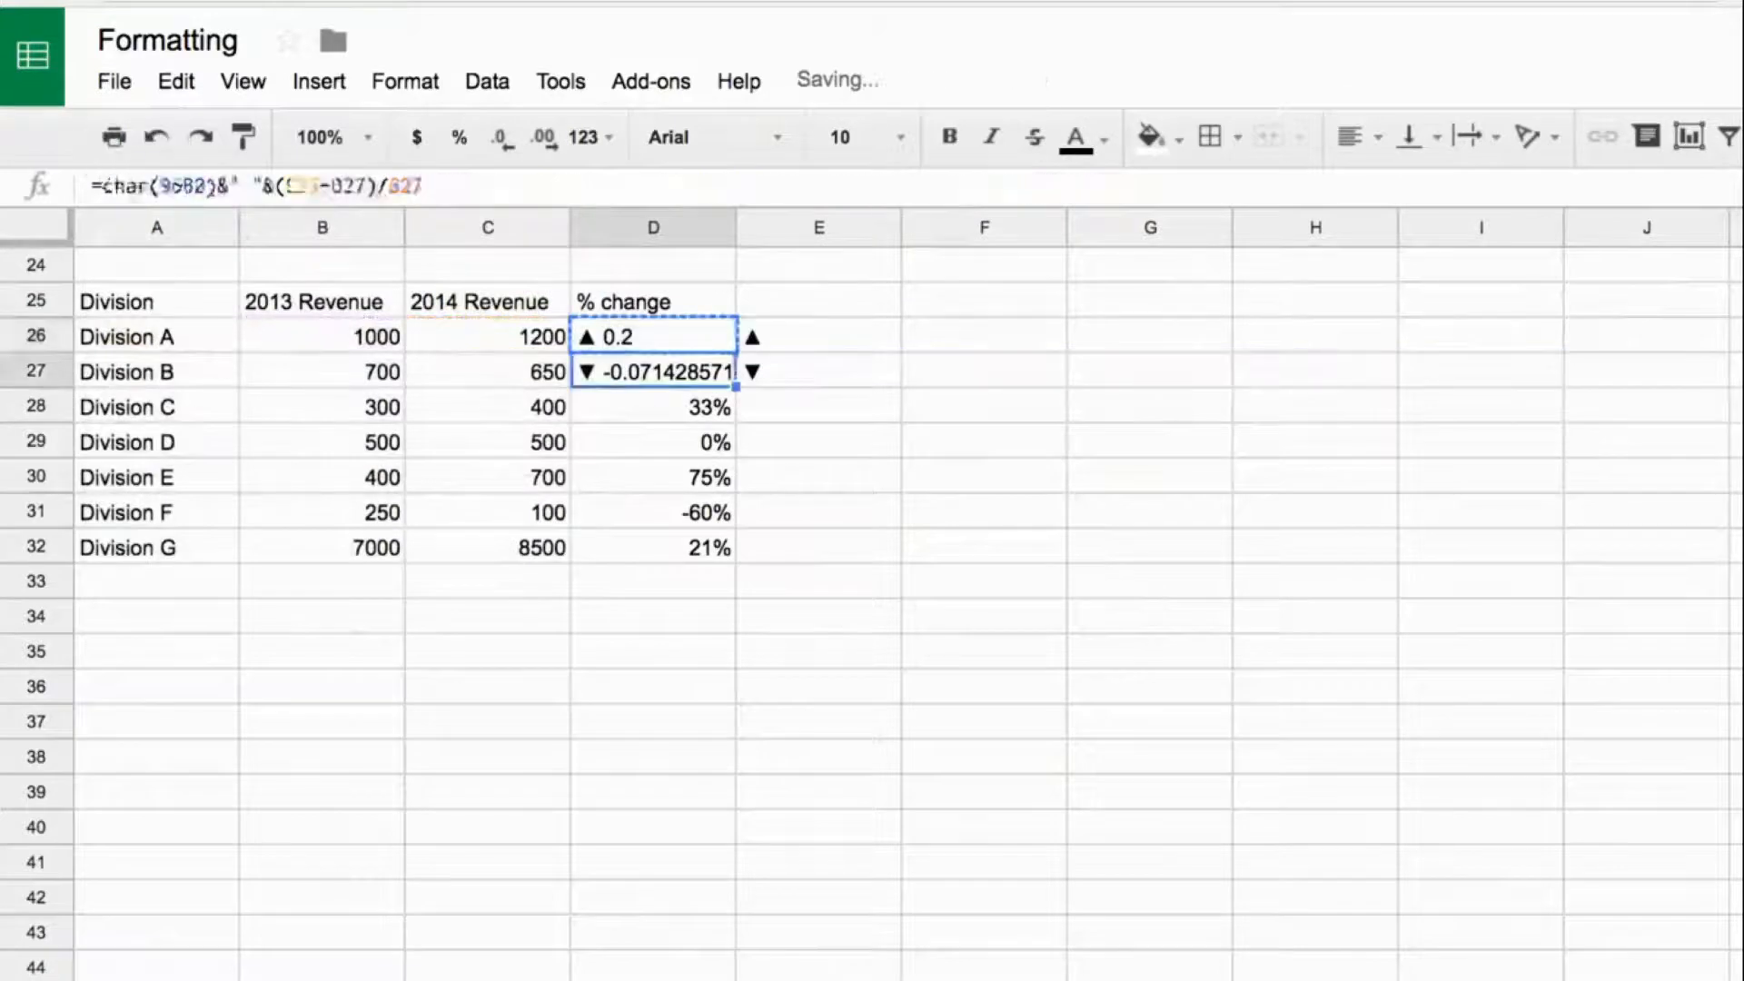
# - Paste D26's arrow formula into the % change cells D27 through D32
pyautogui.press('Down')
pyautogui.hotkey('ctrl', 'v')
pyautogui.press('Down')
pyautogui.hotkey('ctrl', 'v')
pyautogui.press('Down')
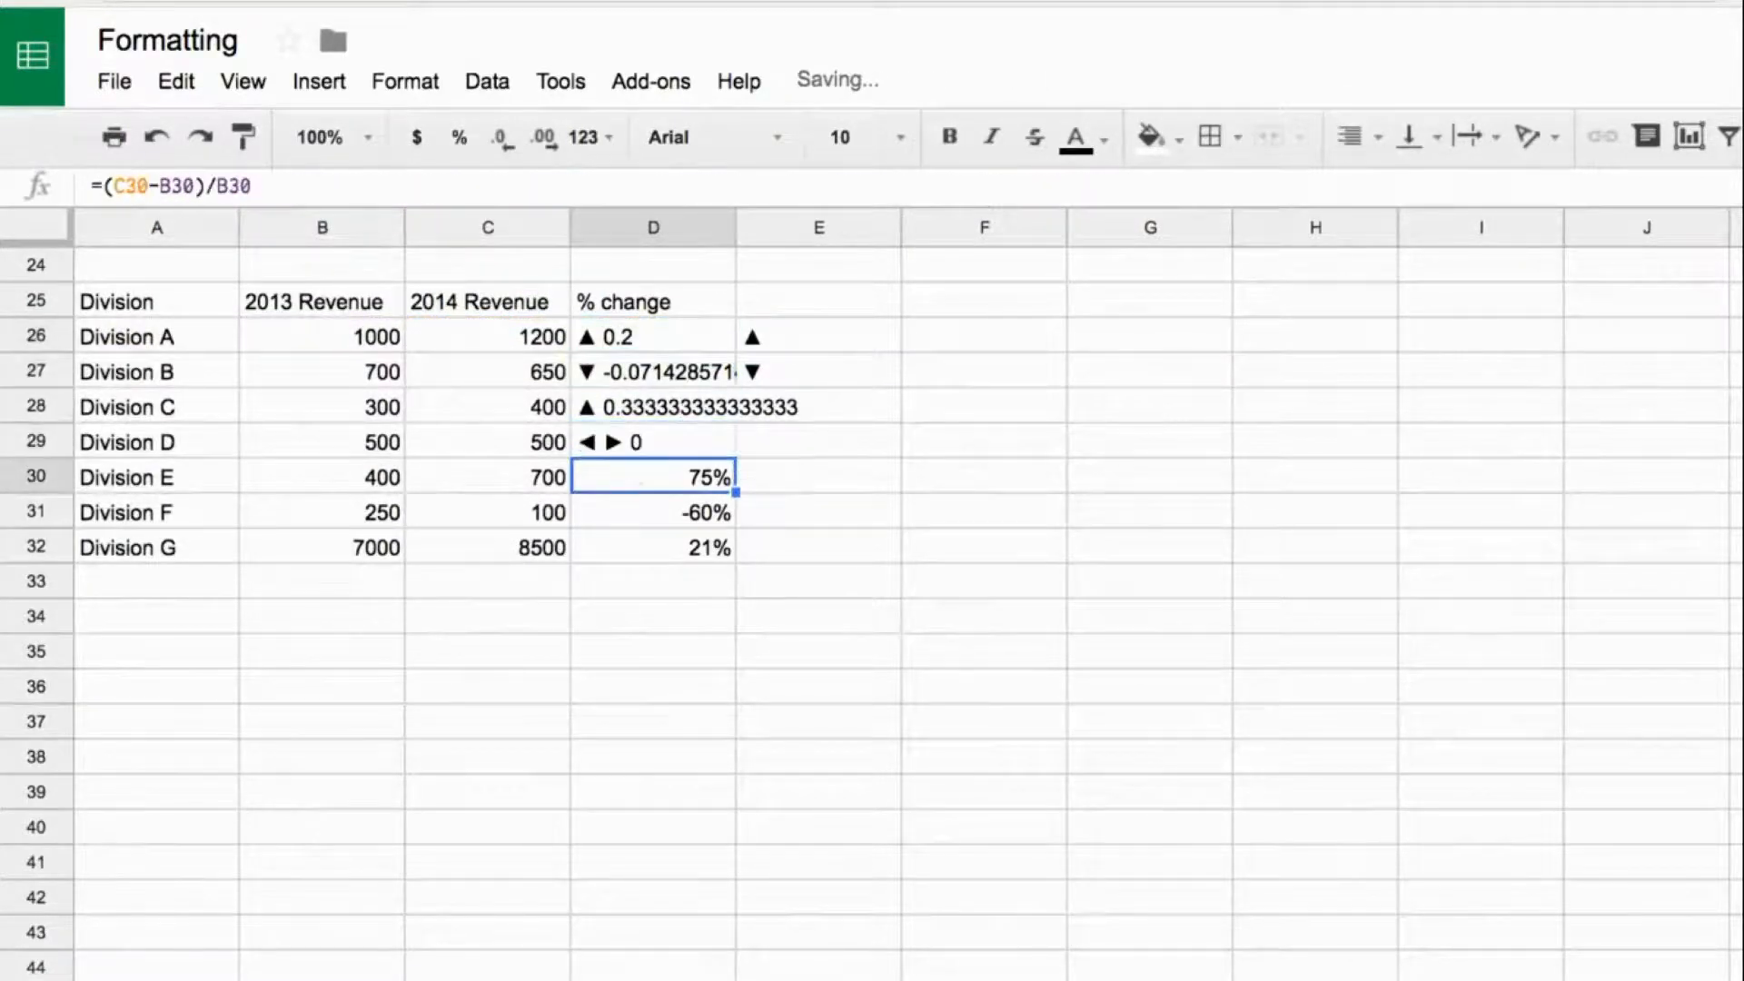
pyautogui.hotkey('ctrl', 'v')
pyautogui.press('Down')
pyautogui.hotkey('ctrl', 'v')
pyautogui.press('Down')
pyautogui.hotkey('ctrl', 'v')
pyautogui.press('Down')
pyautogui.press('Down')
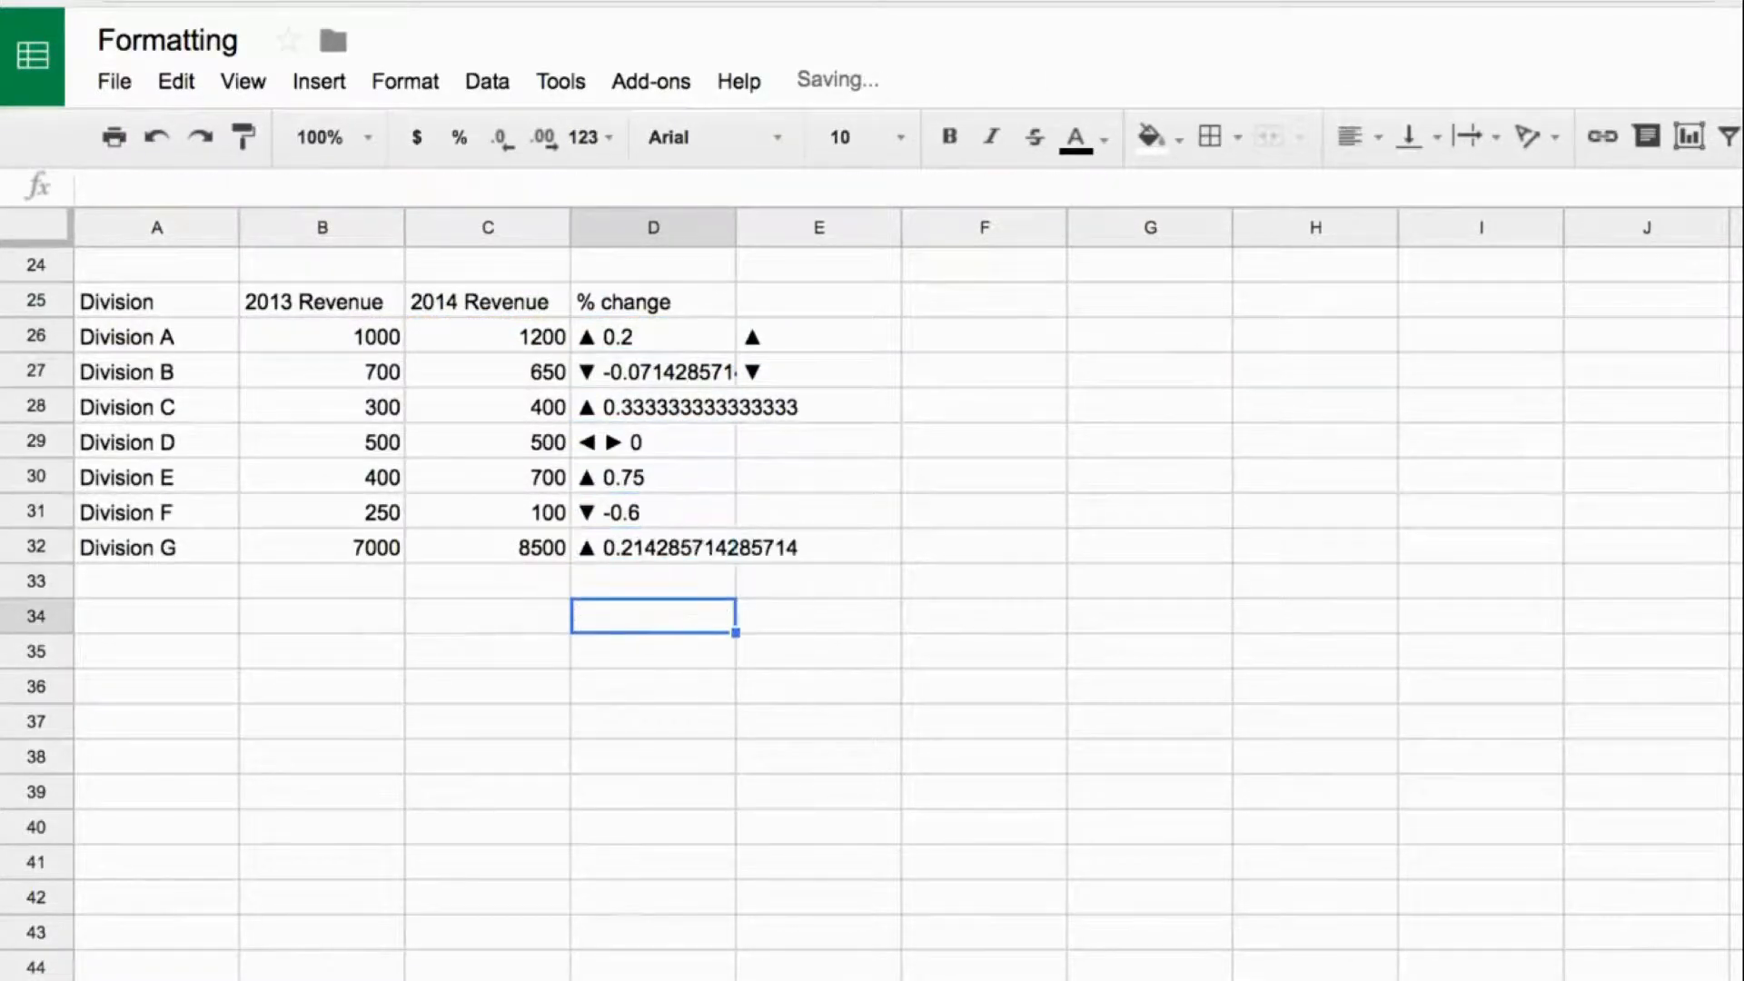
# - Clear the leftover test arrows from E26:E27 and review the arrow formulas in D26 and D29
pyautogui.moveTo(806, 334); pyautogui.dragTo(807, 367)
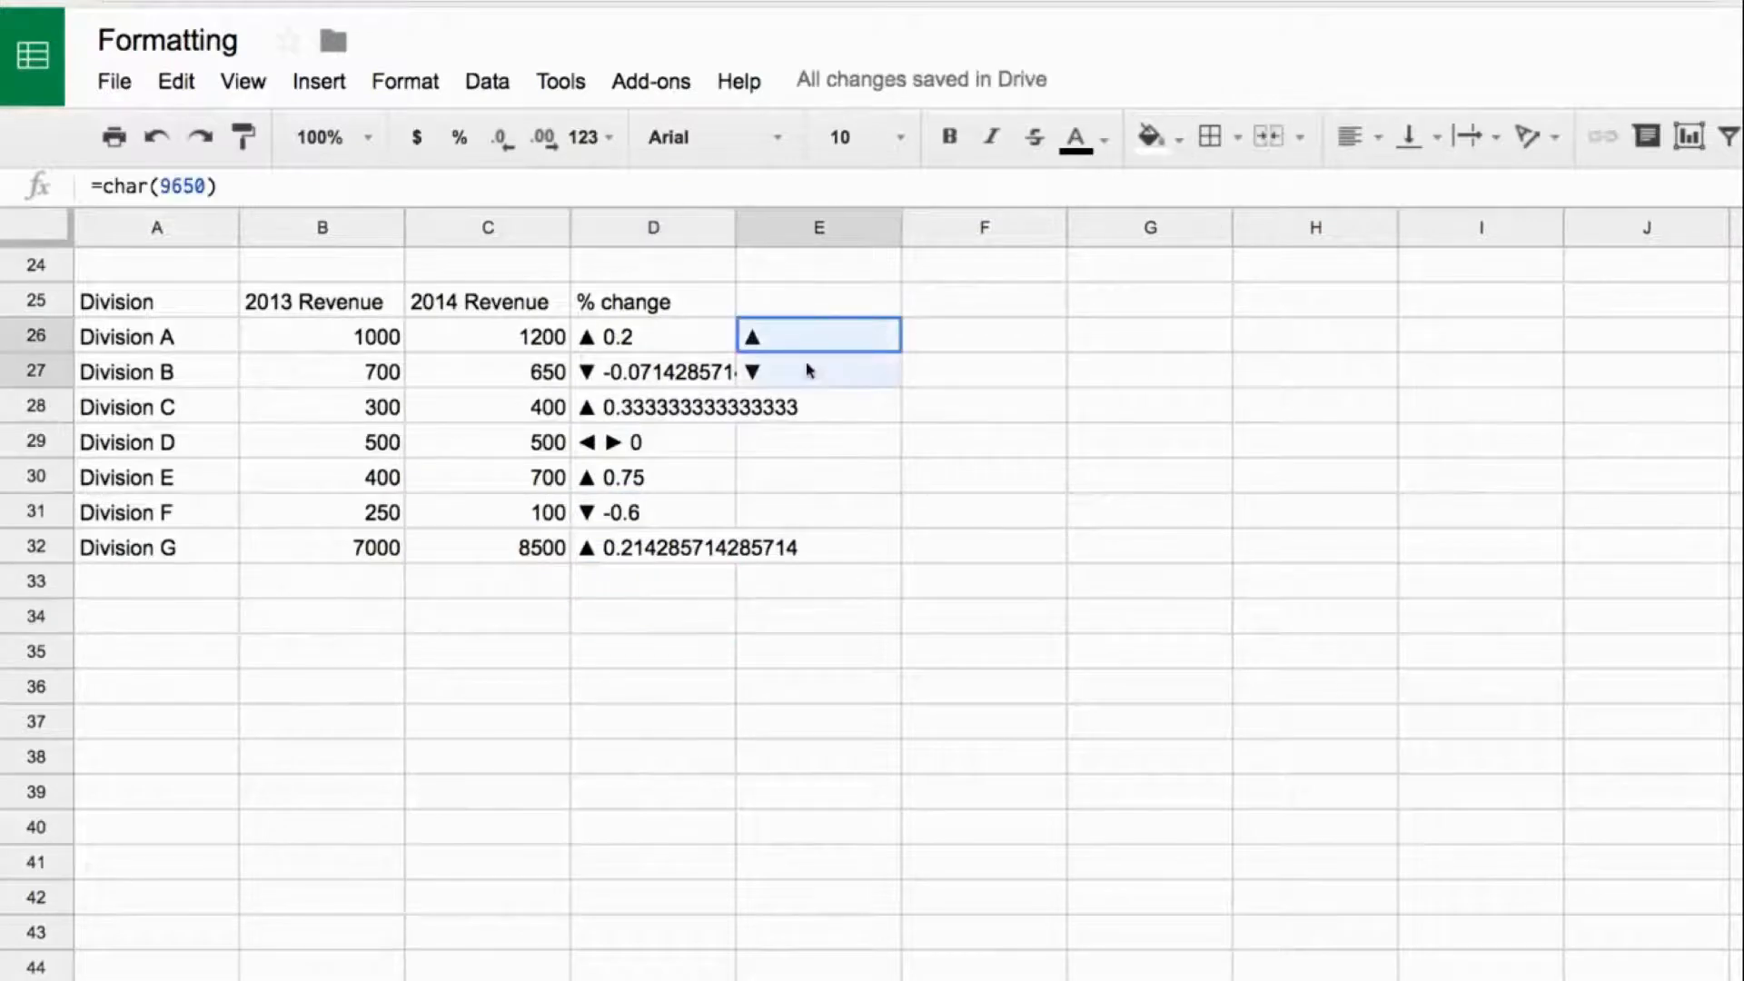
pyautogui.press('Delete')
pyautogui.click(658, 342)
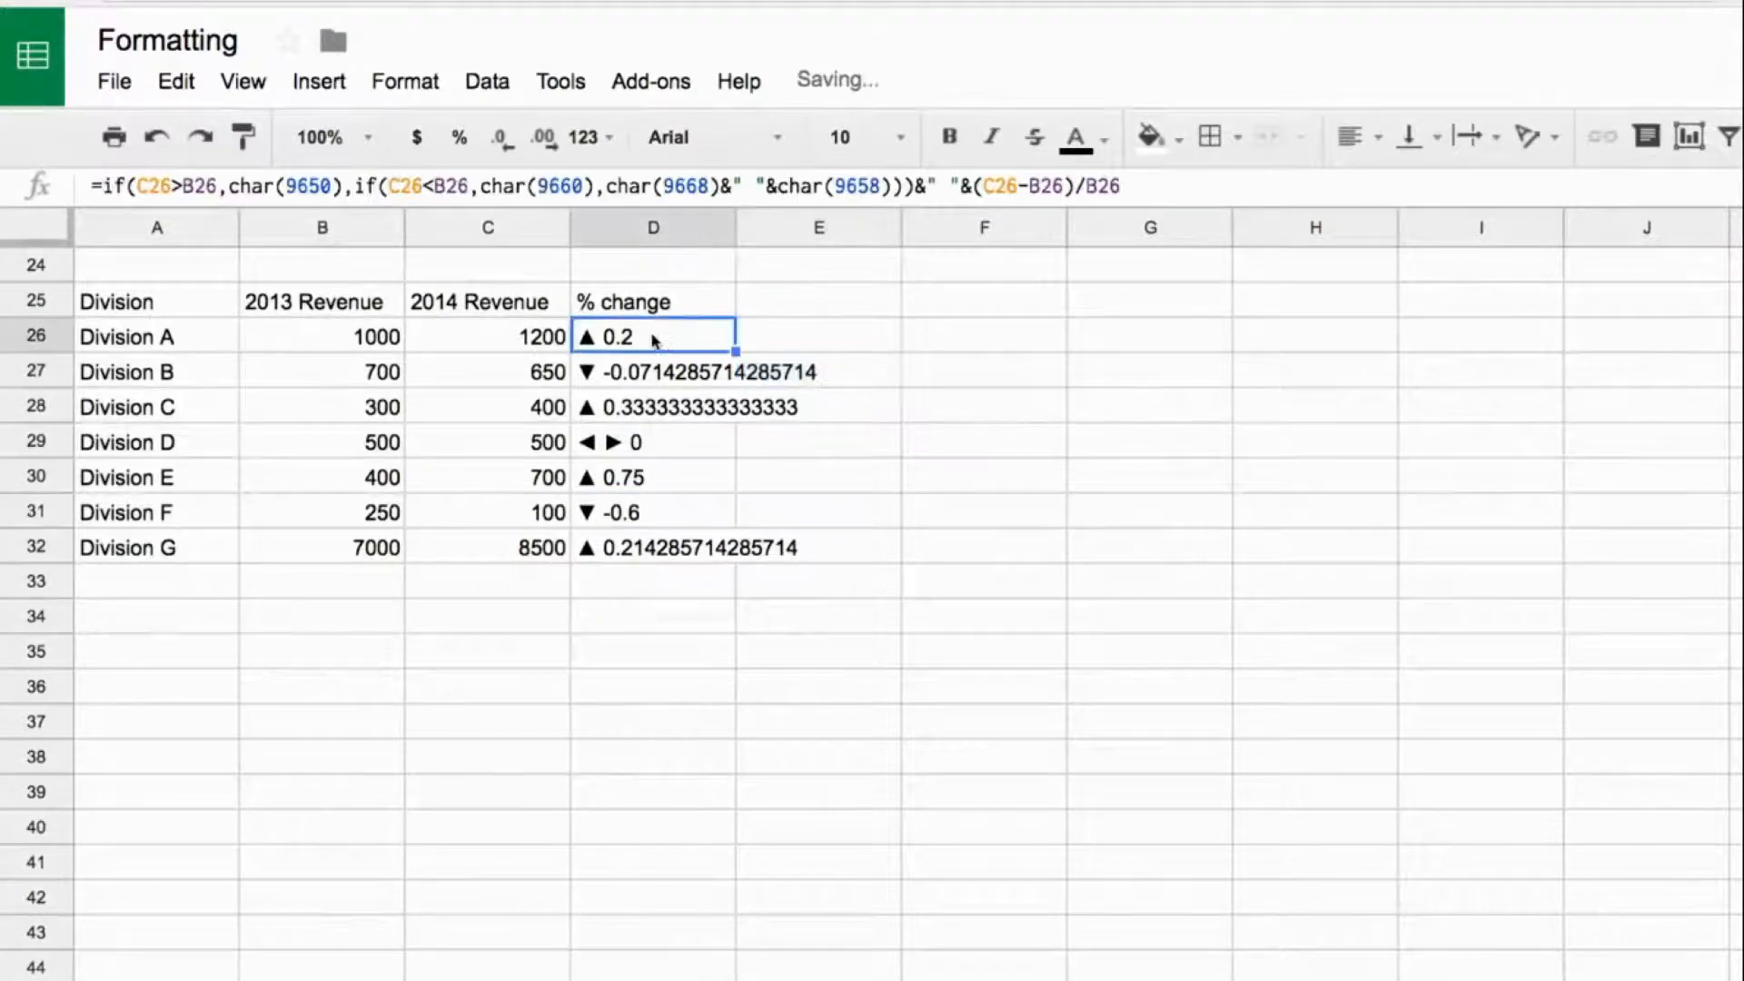
pyautogui.click(618, 453)
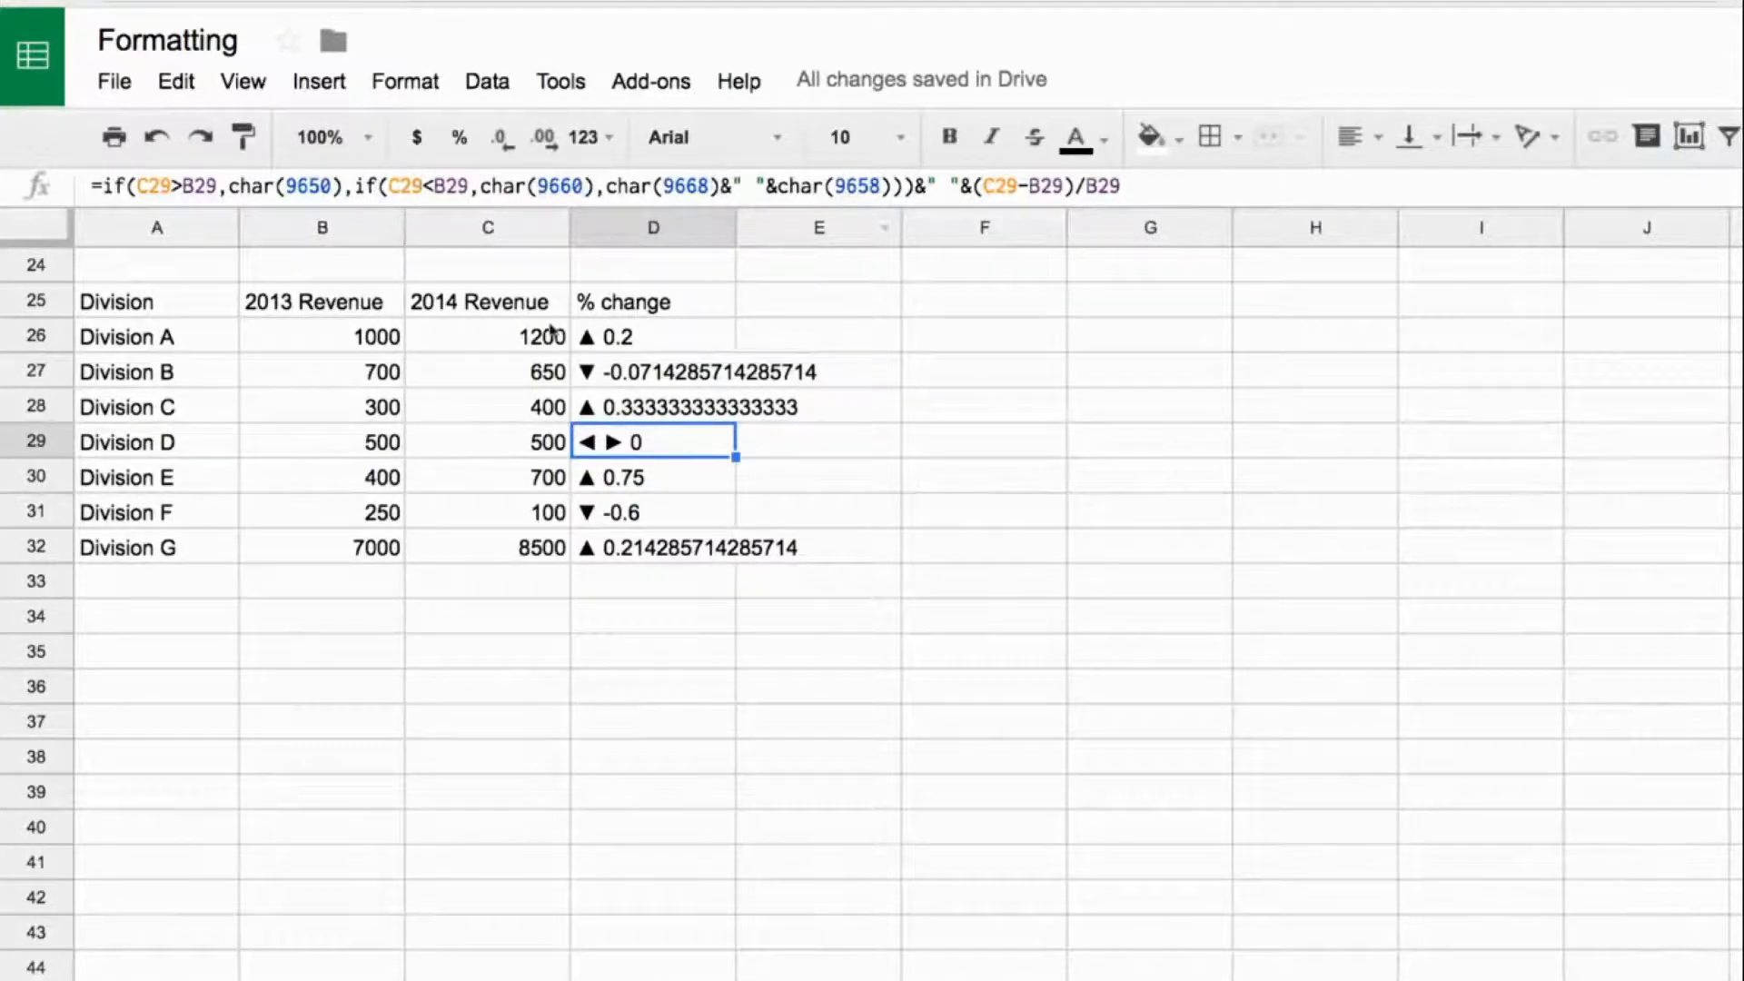
# - Test the arrow formula by setting Division A's 2014 revenue in C26 to 900, and restore it to 1200
pyautogui.click(513, 350)
pyautogui.write('900')
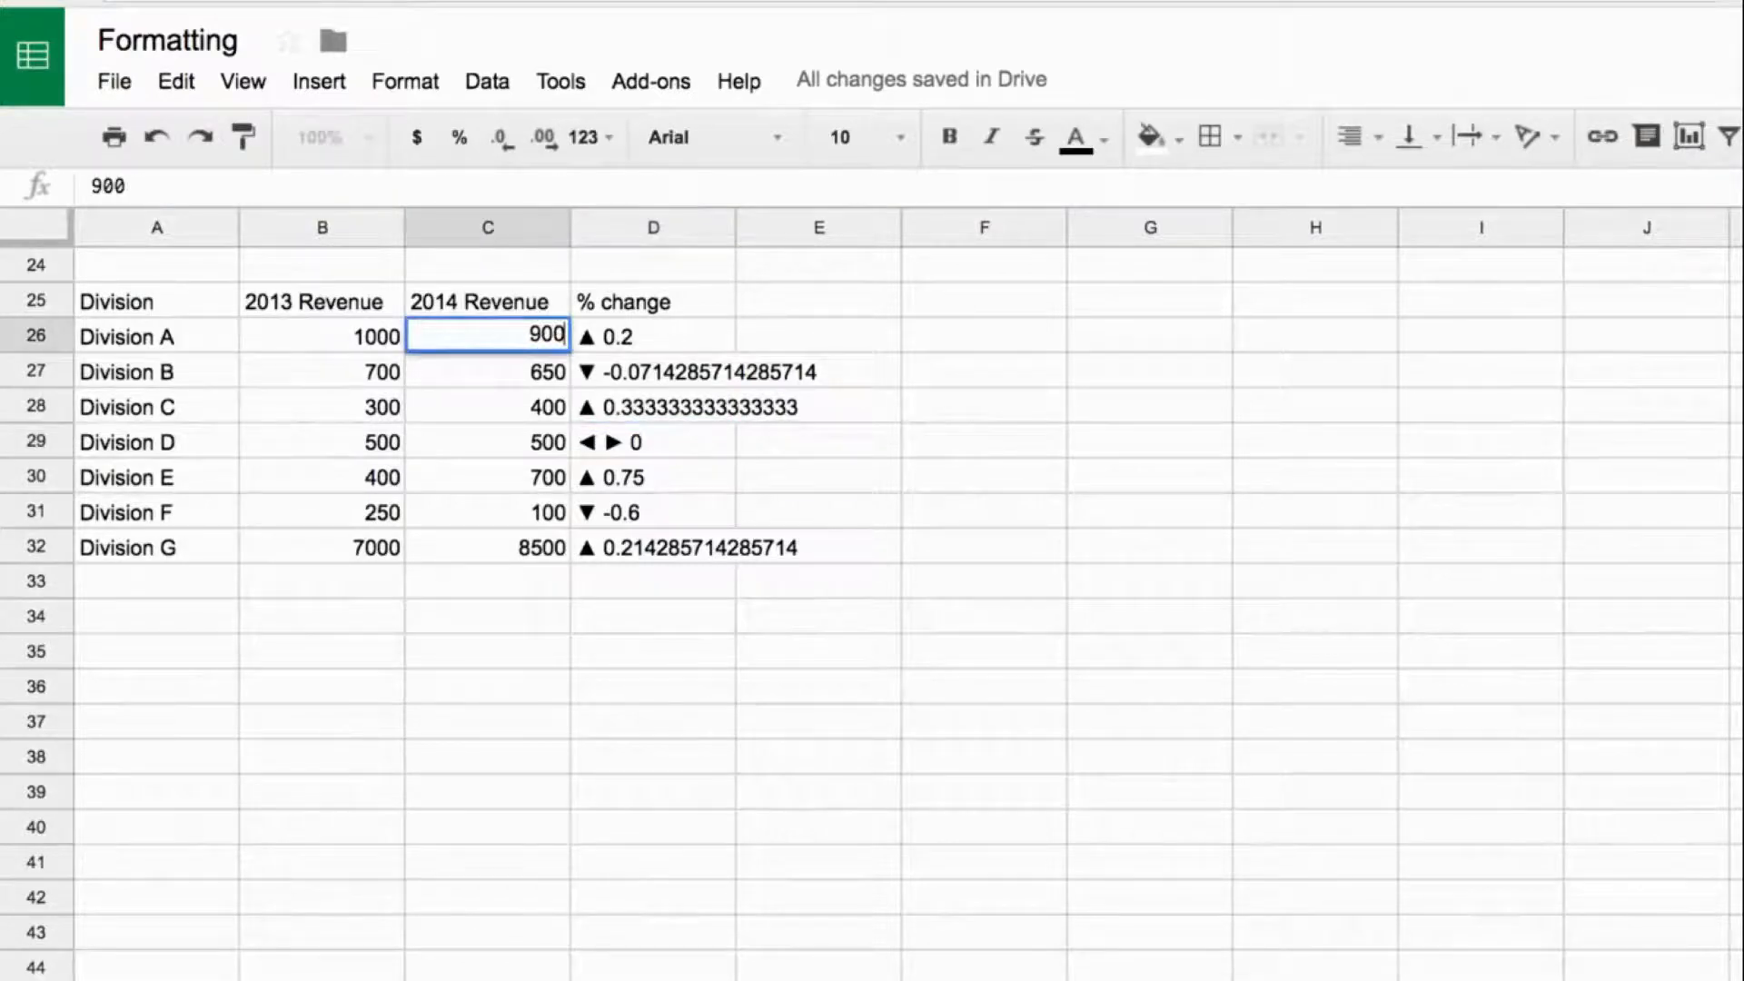
pyautogui.press('Return')
pyautogui.press('Up')
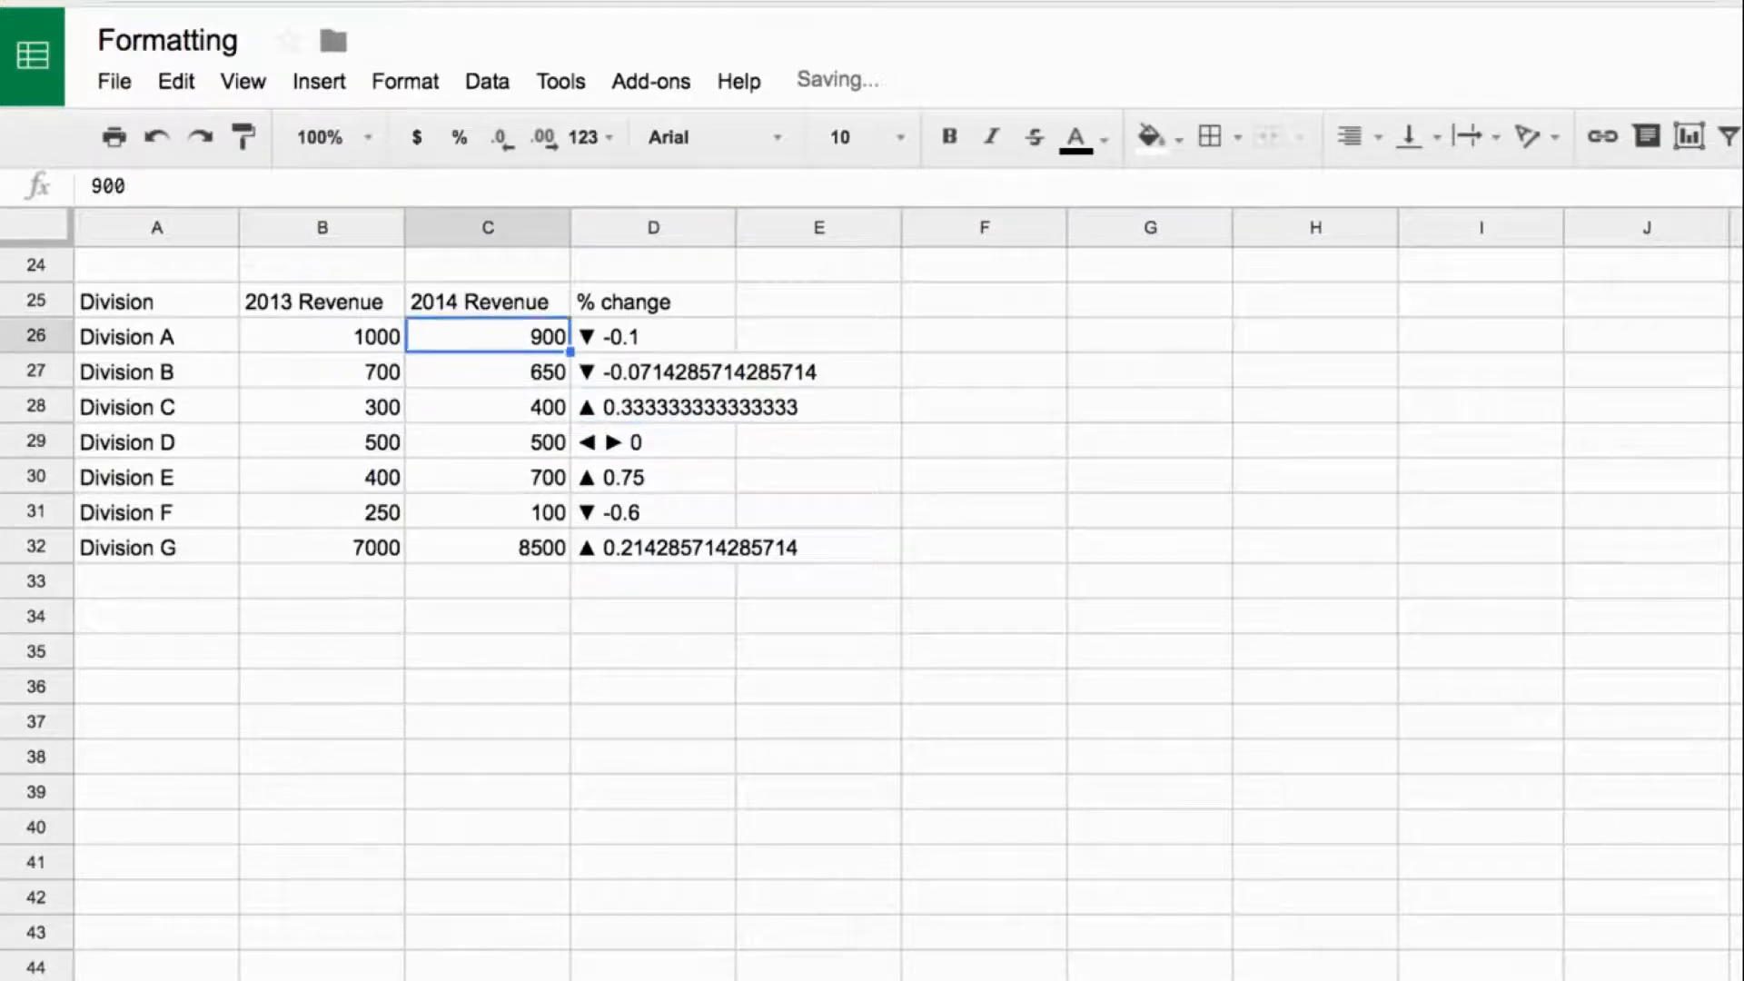
pyautogui.write('1200')
pyautogui.press('Return')
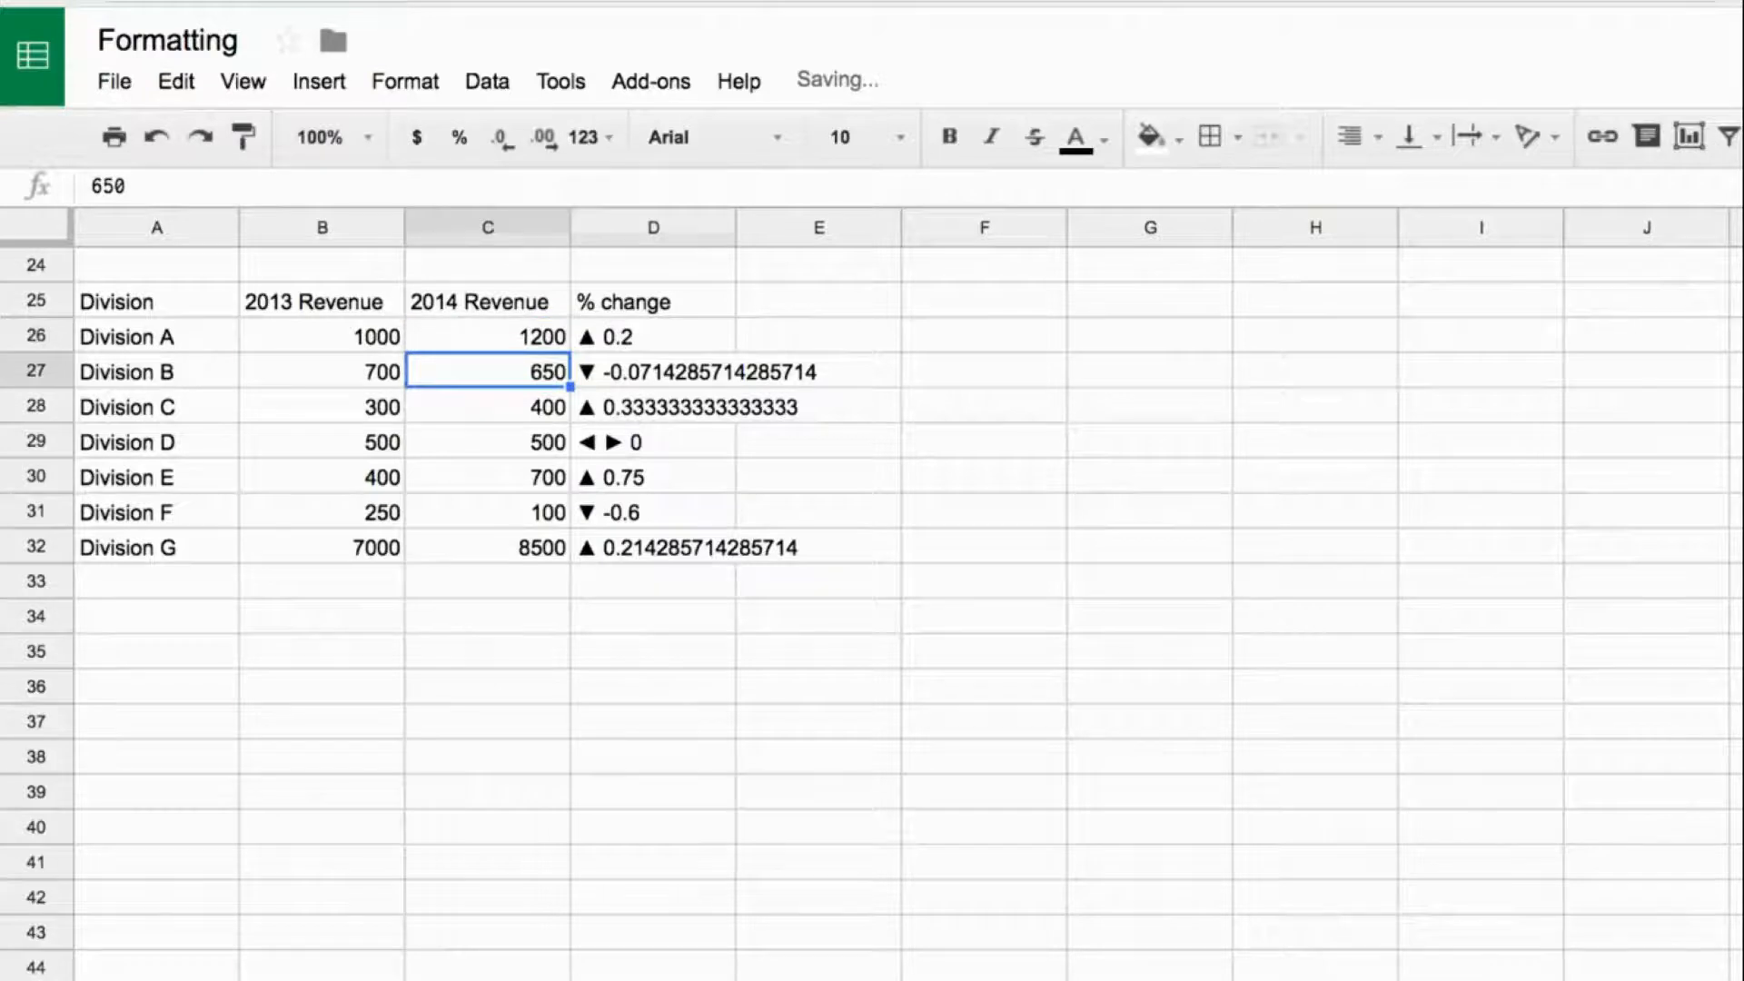
# - Examine the percentage calculation (C26-B26)/B26 at the end of D26's formula
pyautogui.click(654, 336)
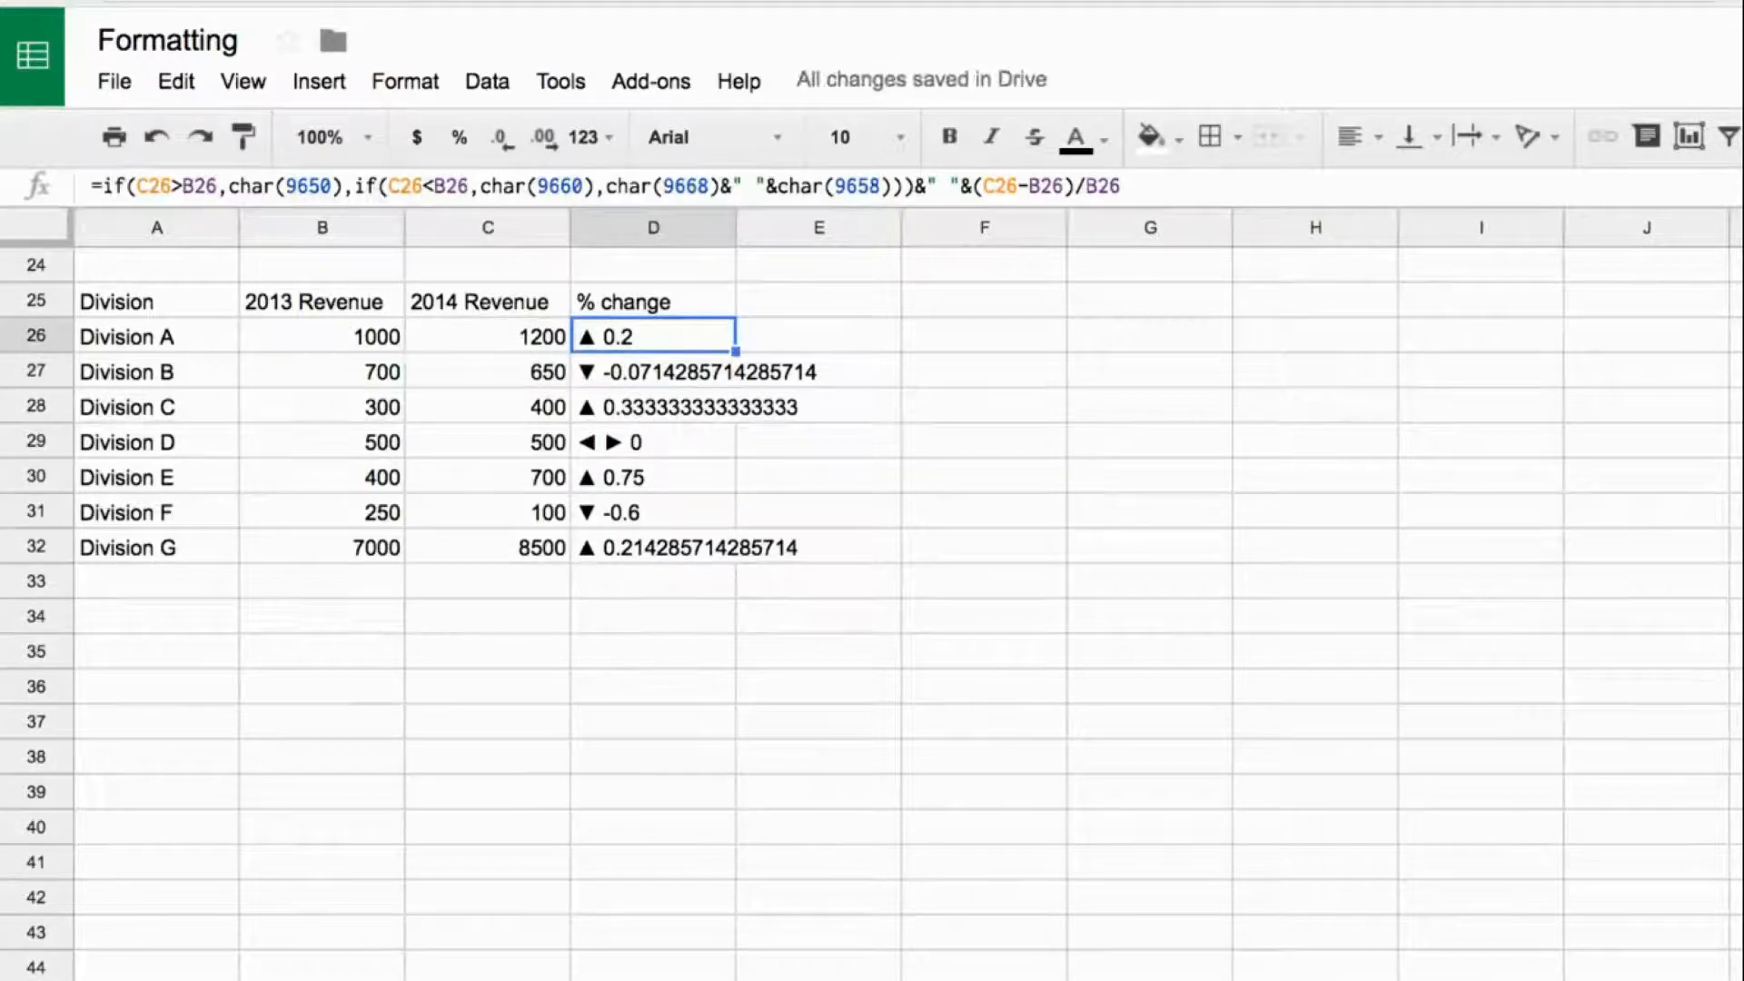
pyautogui.moveTo(974, 187); pyautogui.dragTo(1121, 187)
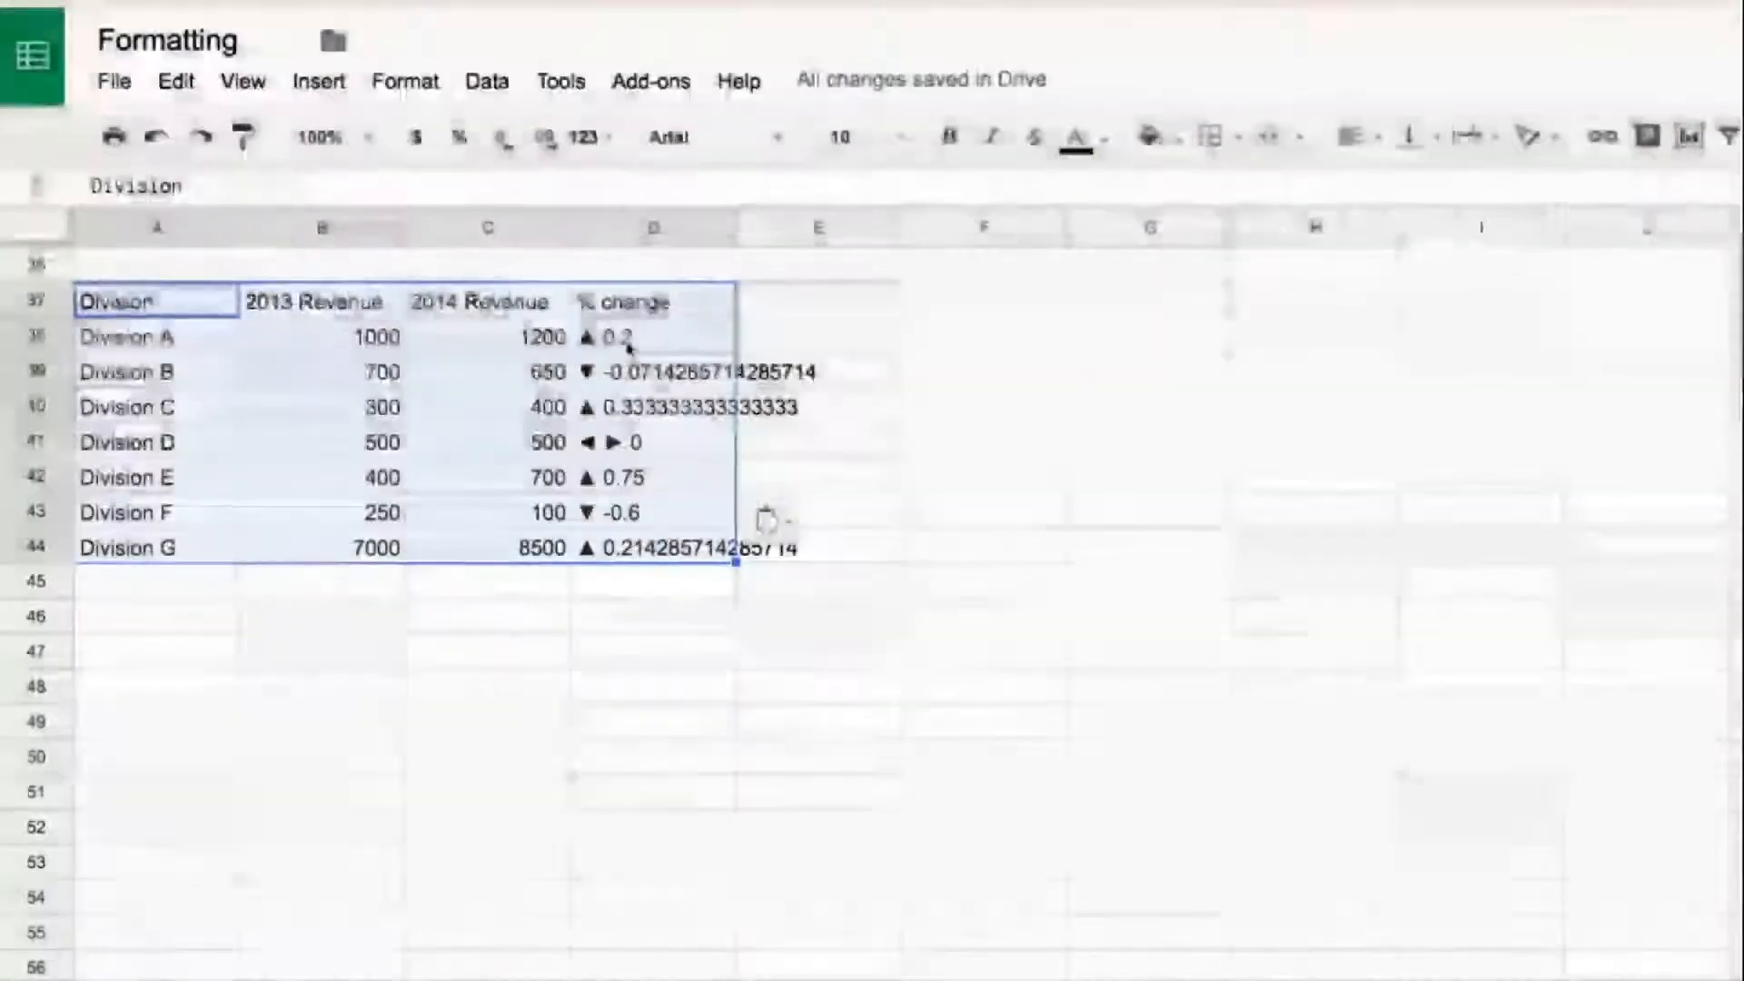
pyautogui.click(627, 343)
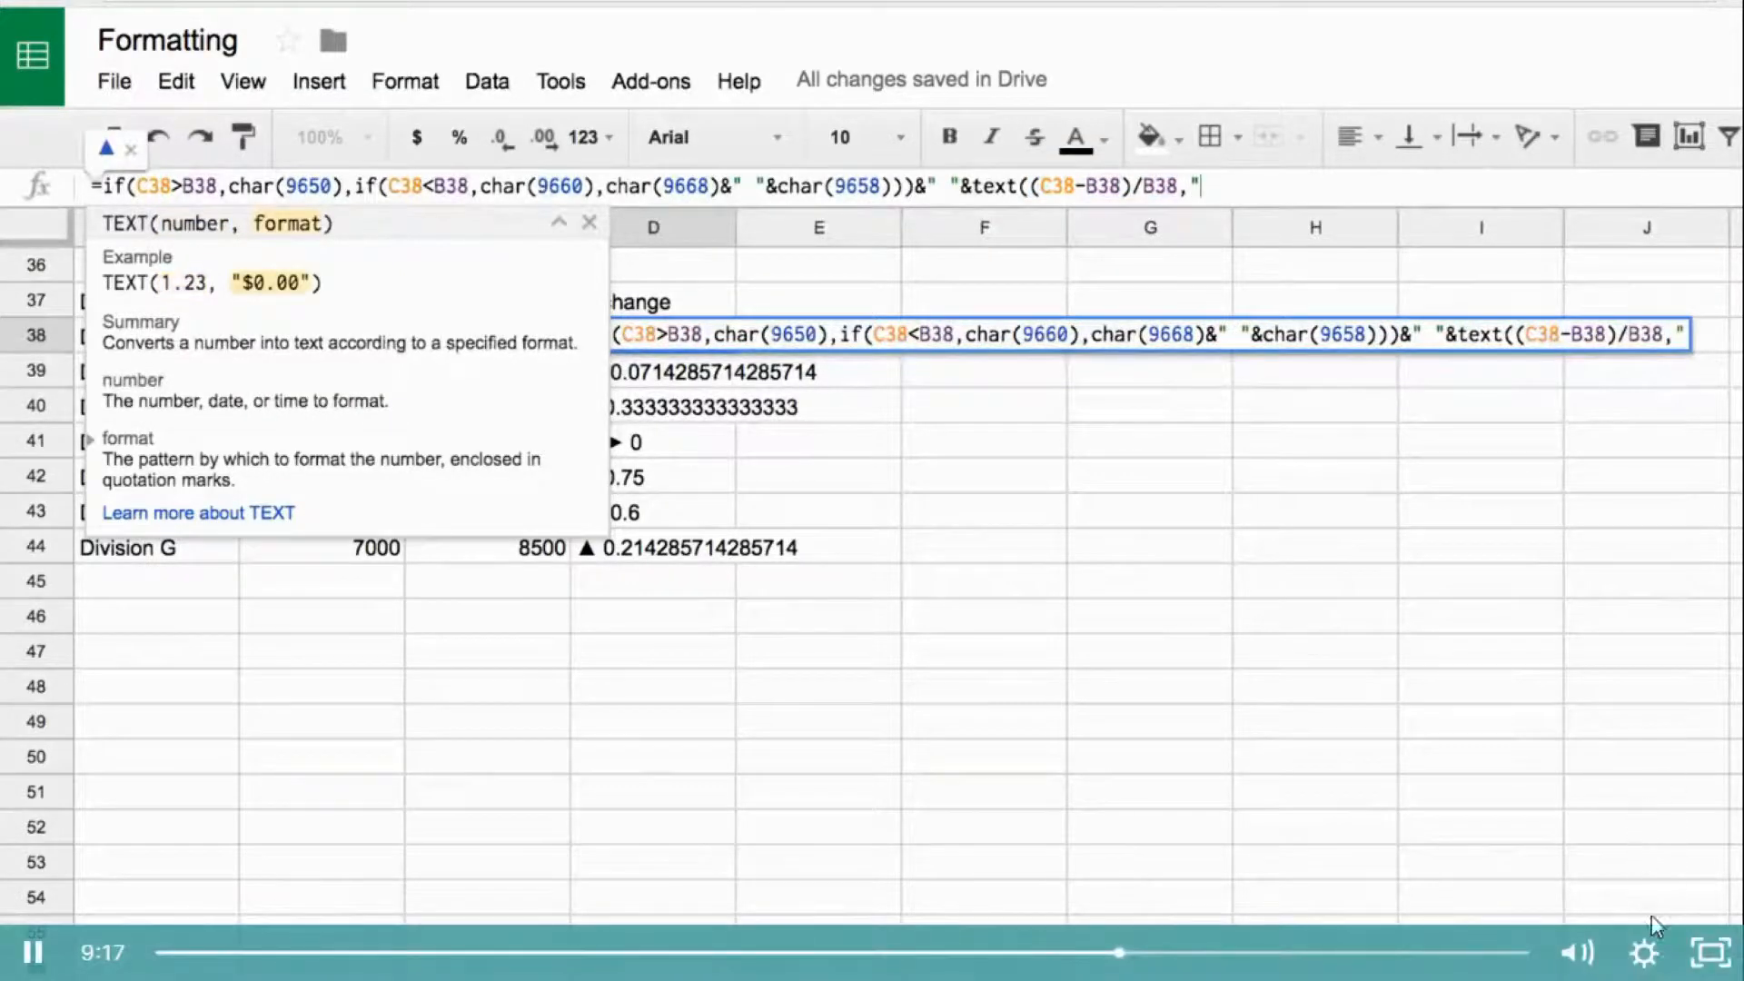
# - Set the lecture video's playback speed to 2x
pyautogui.click(1644, 952)
pyautogui.click(1667, 791)
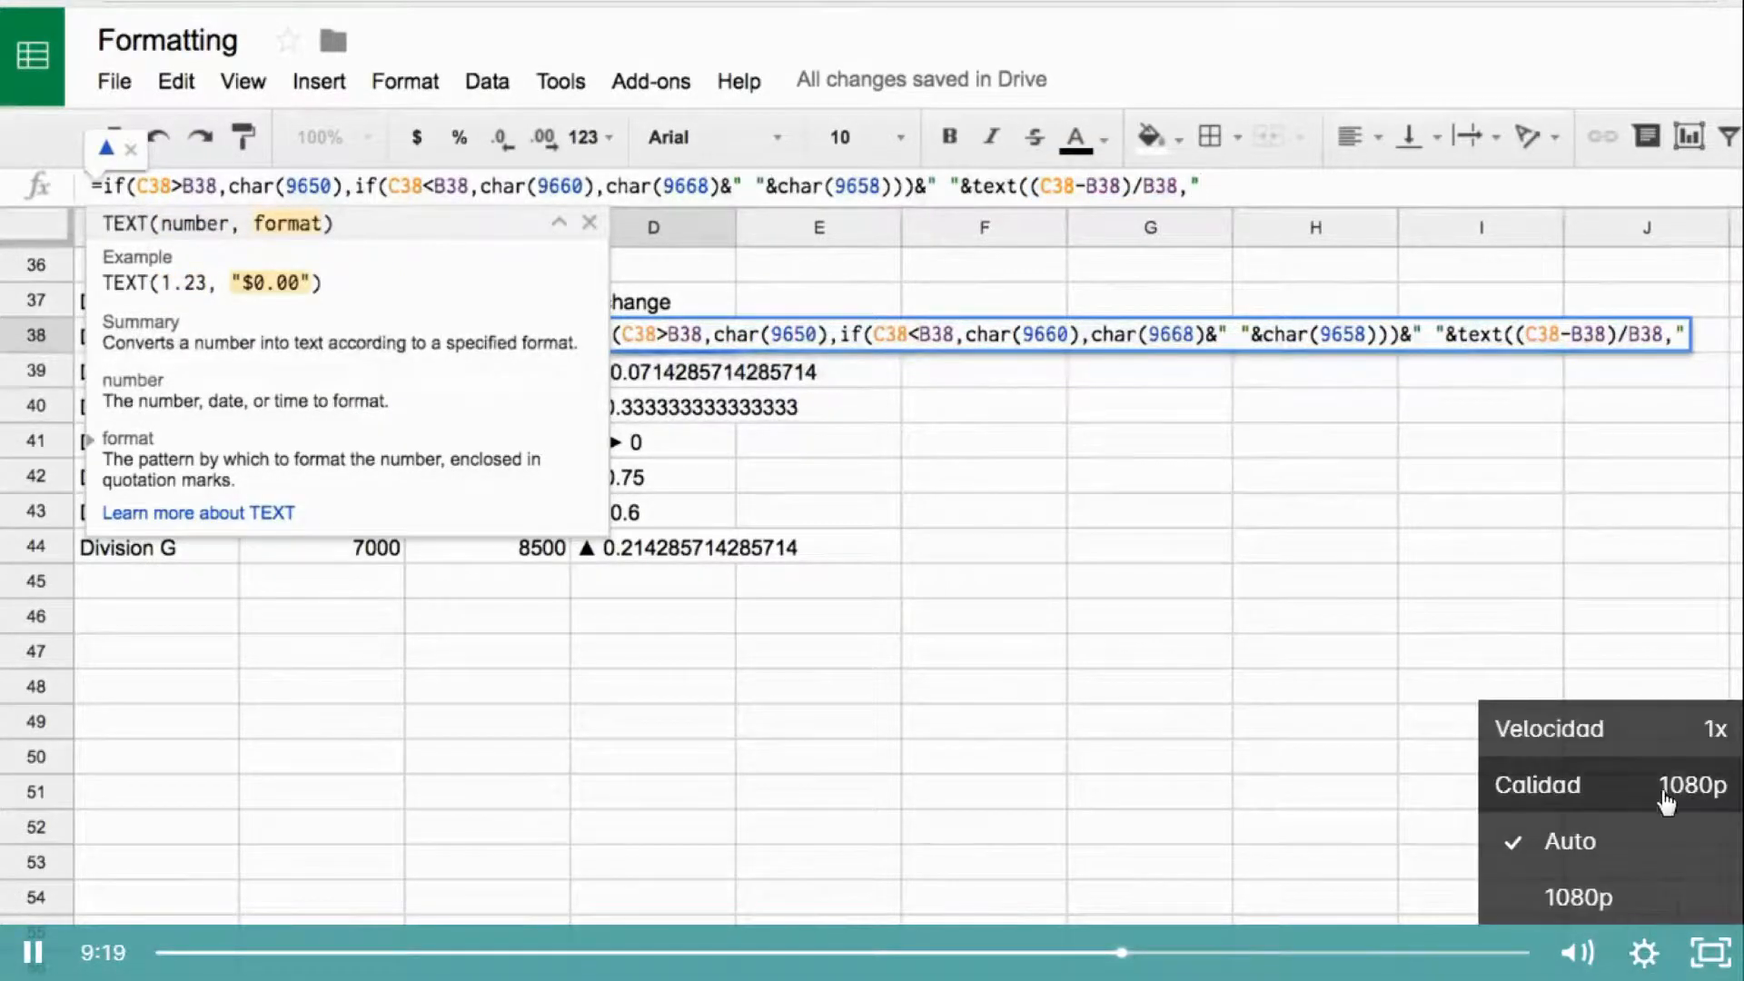
pyautogui.click(1699, 735)
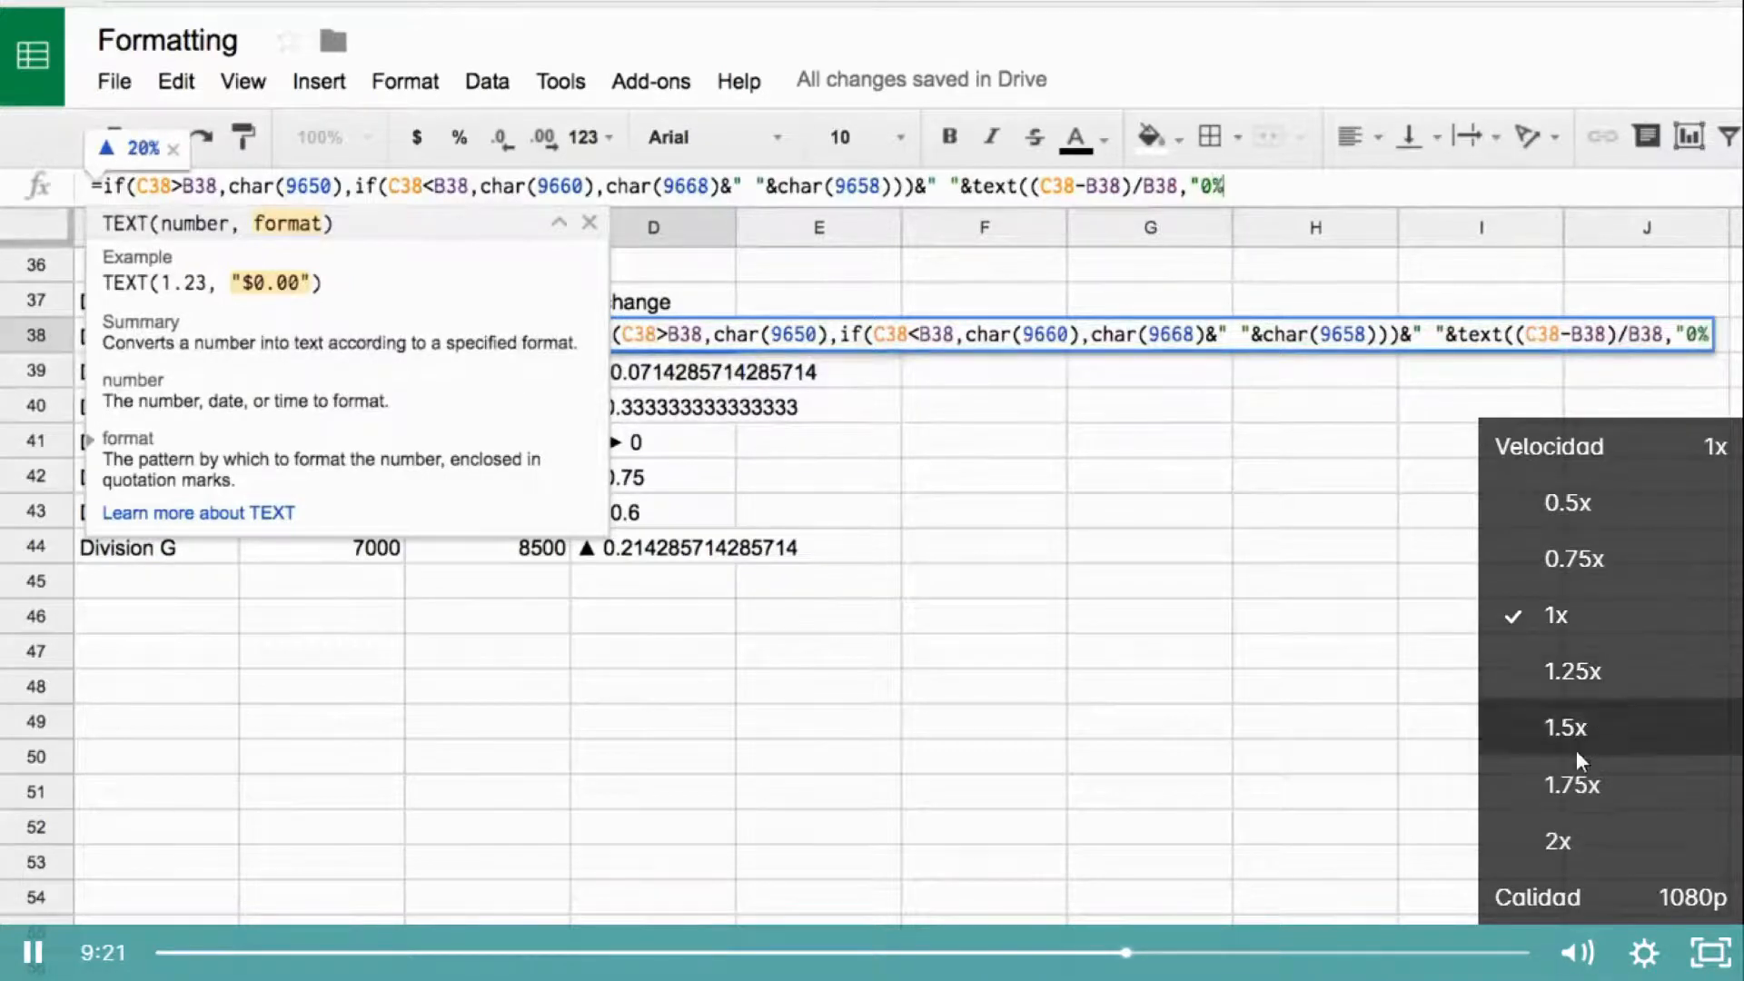
pyautogui.click(1557, 837)
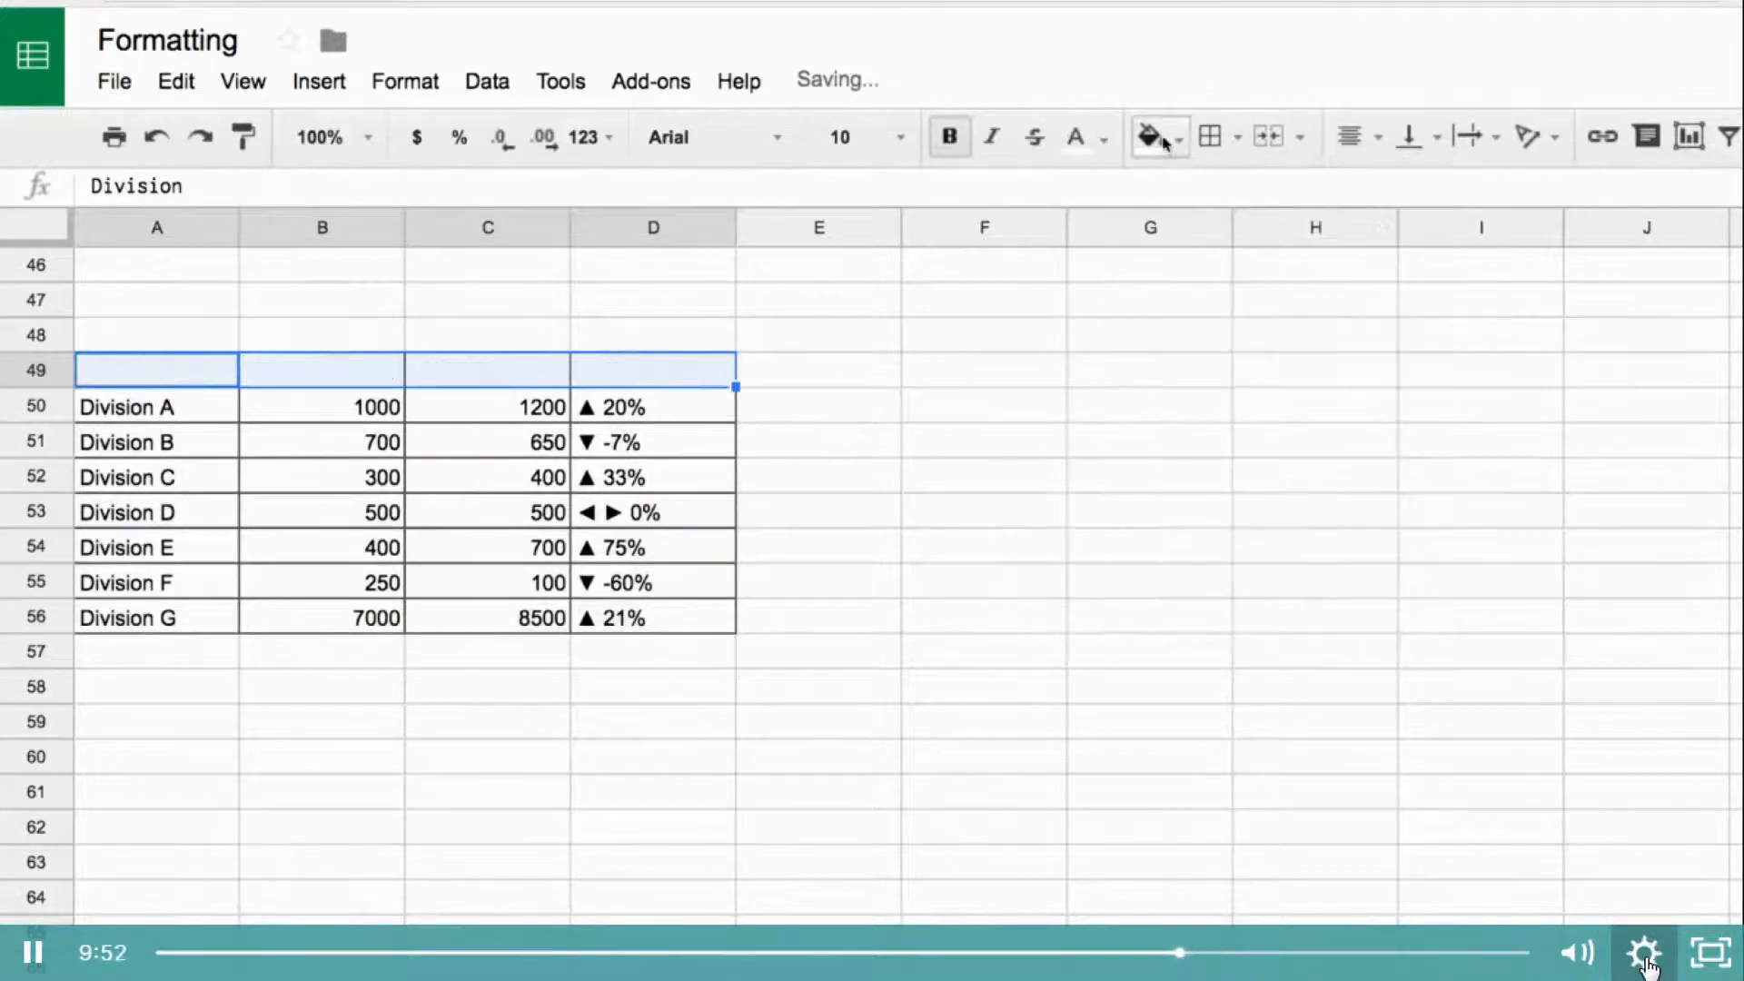
# - Set the video's playback speed back to 1x, and exit full screen to view the lecture's template files and links
pyautogui.click(1645, 956)
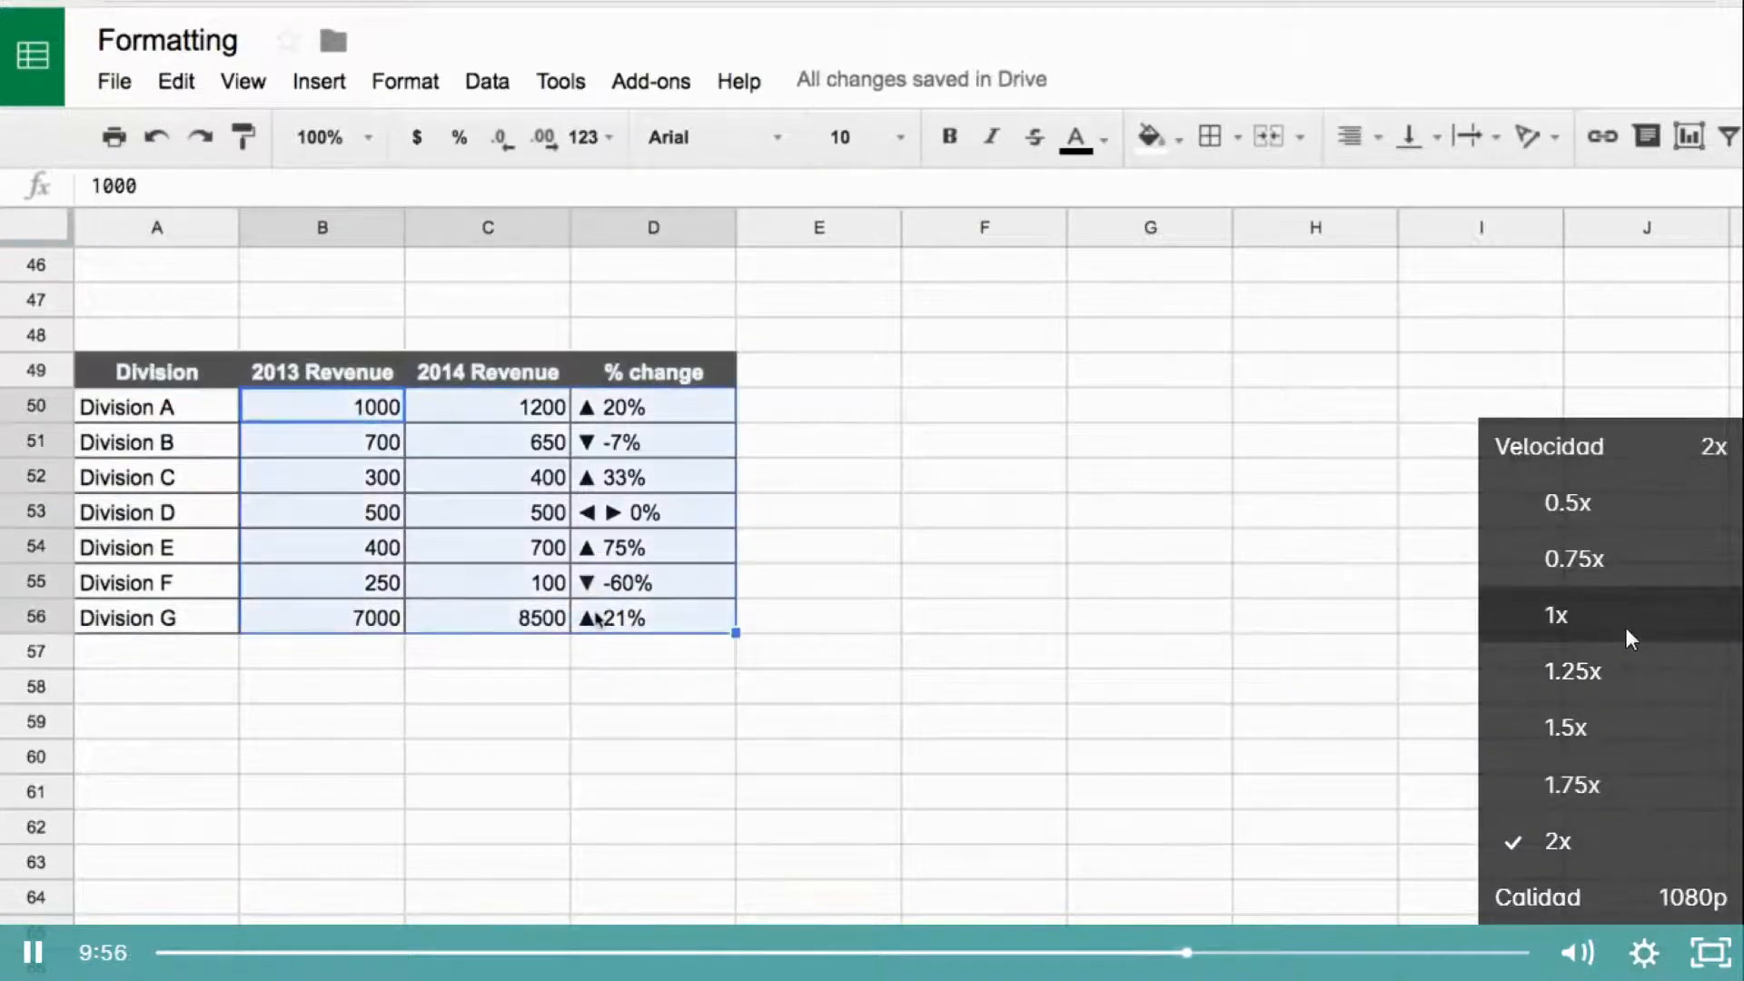
pyautogui.click(1631, 635)
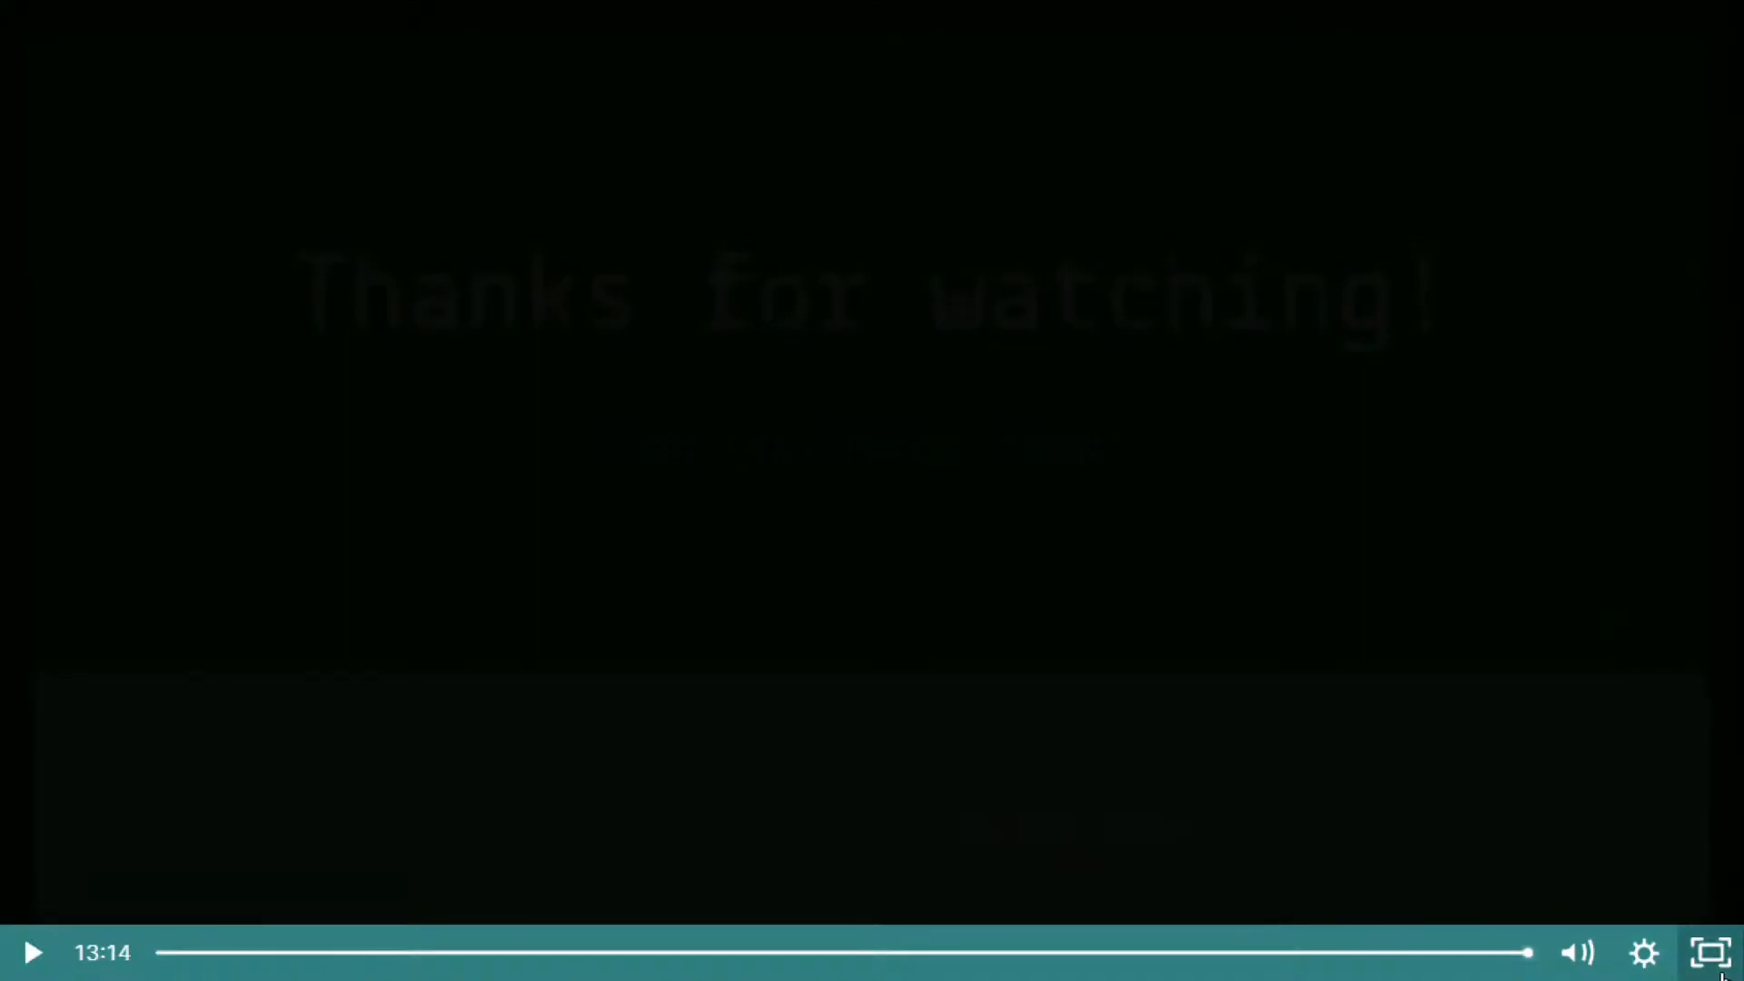
pyautogui.press('Escape')
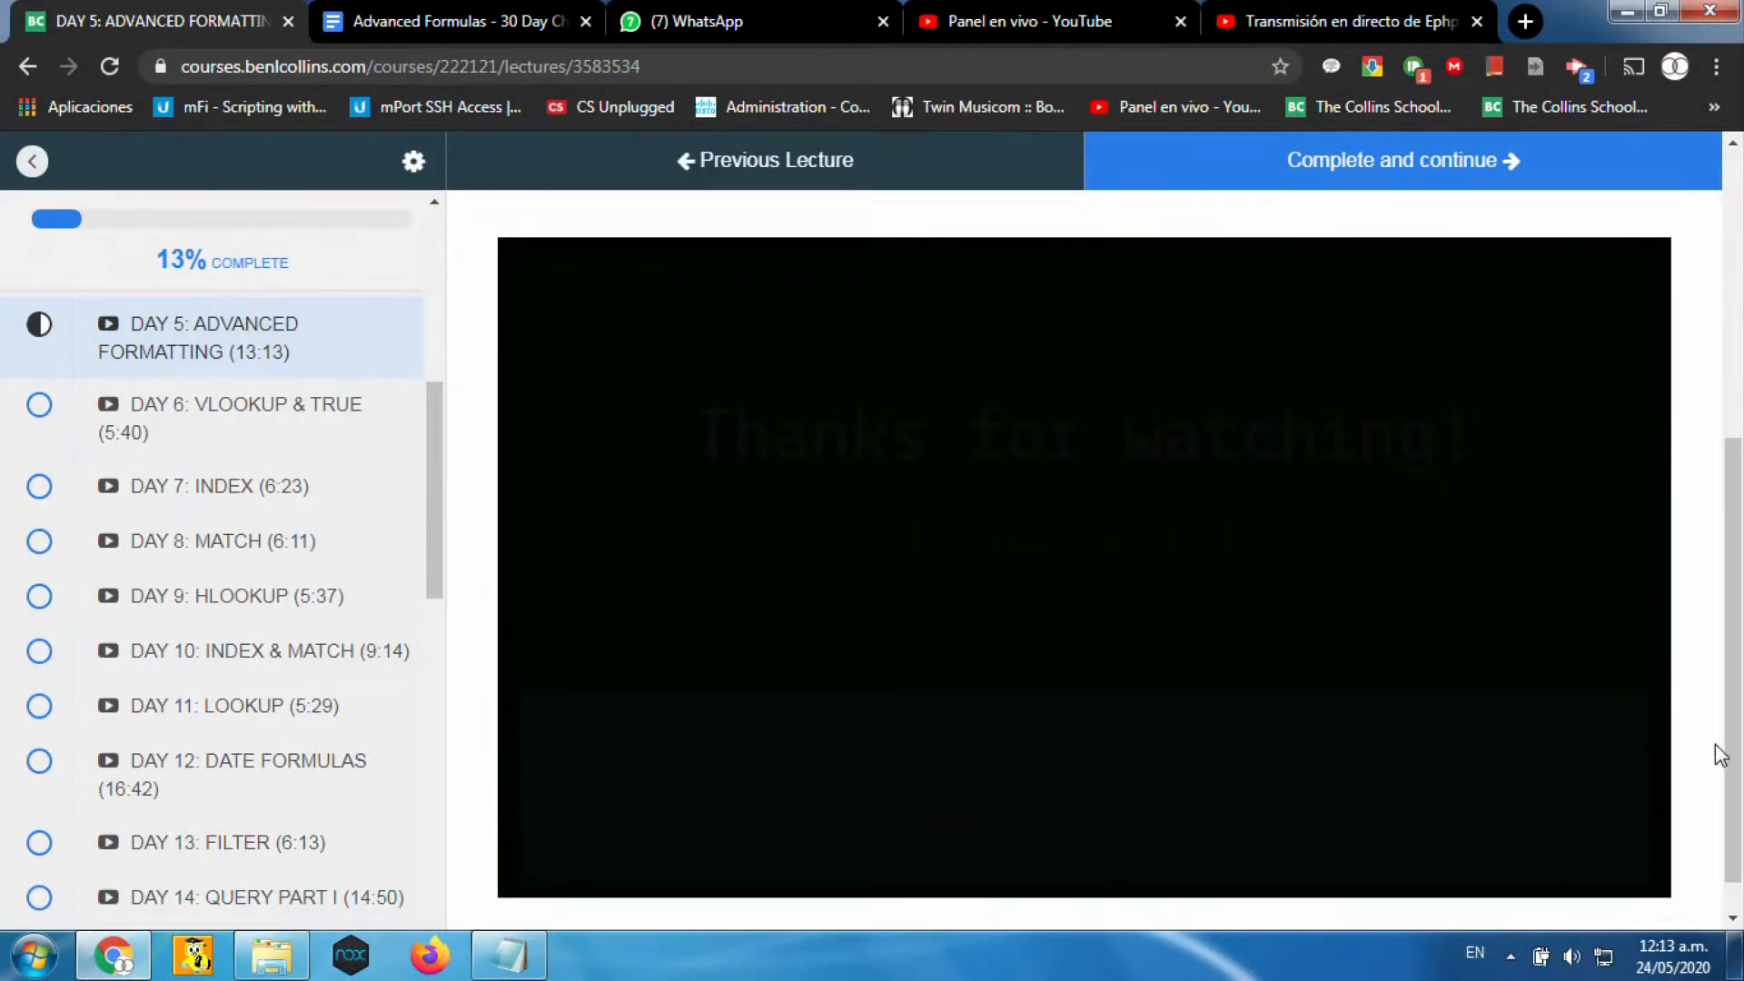
pyautogui.moveTo(1736, 768); pyautogui.dragTo(1740, 488)
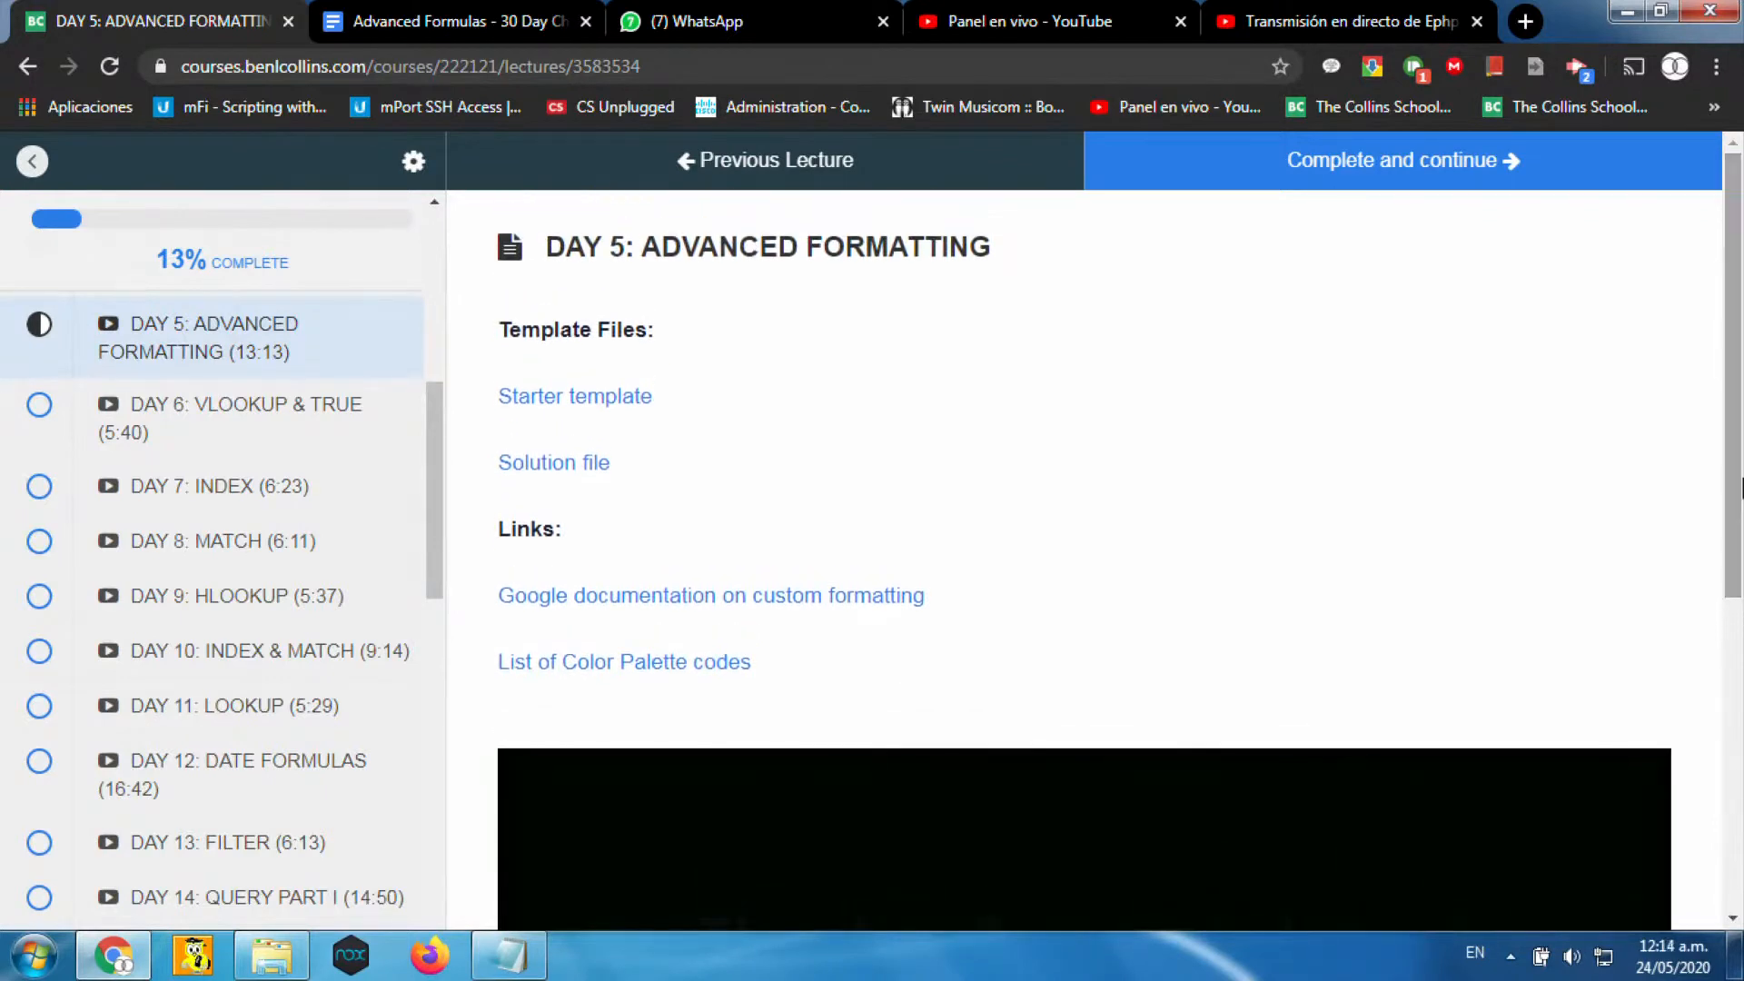